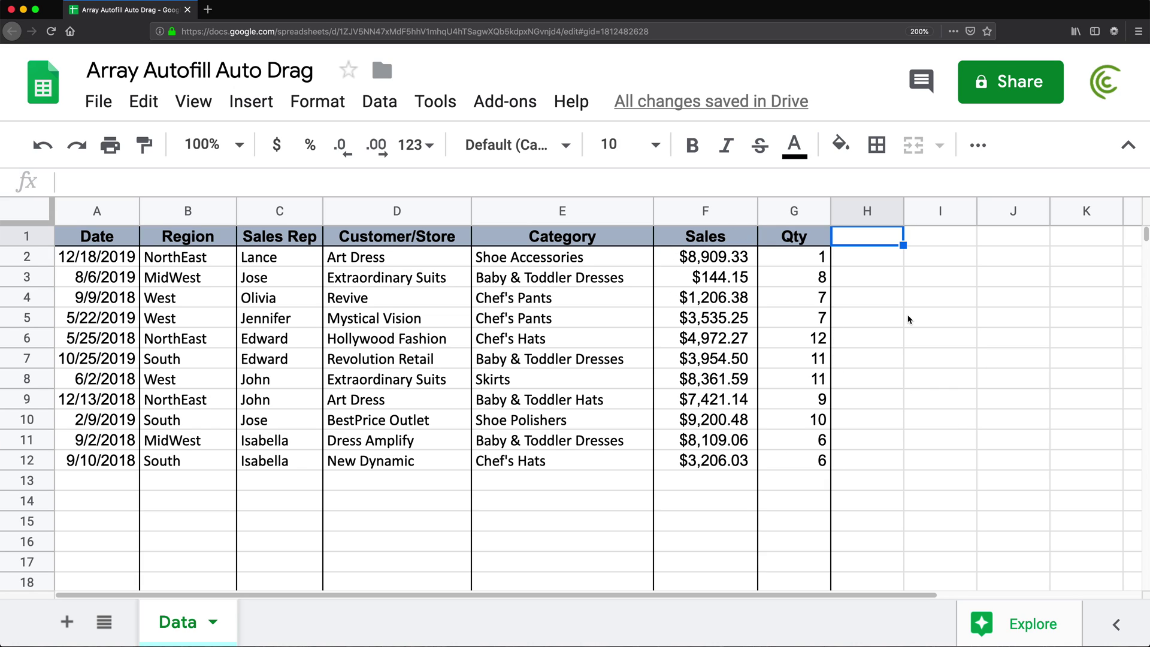
pyautogui.click(851, 261)
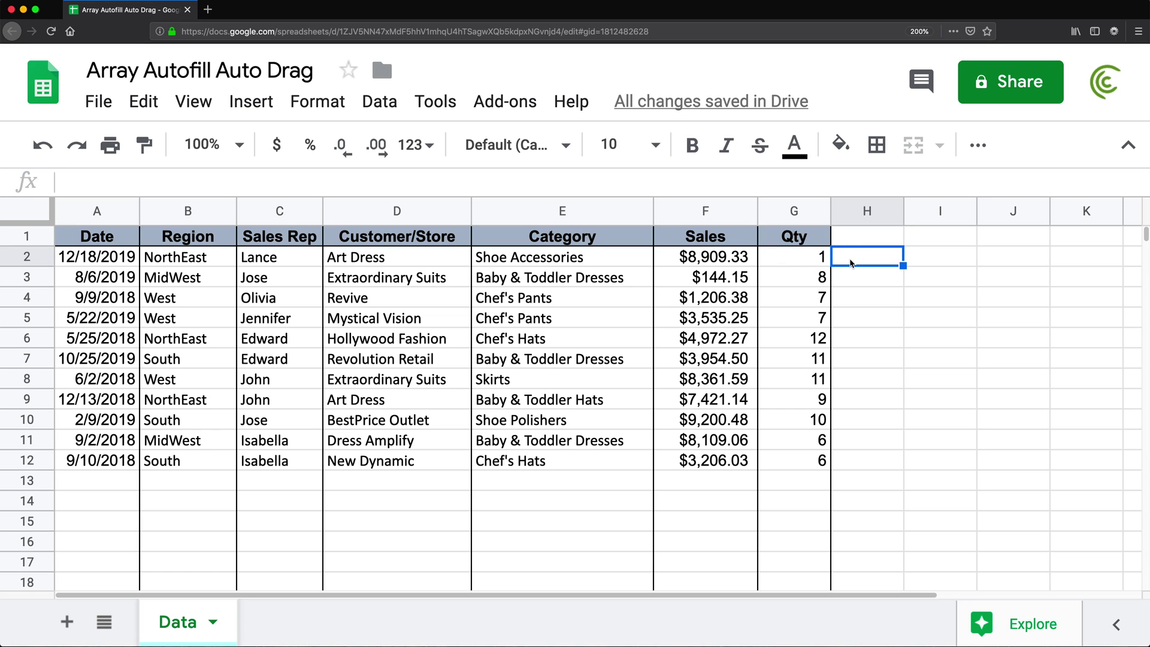
pyautogui.click(713, 257)
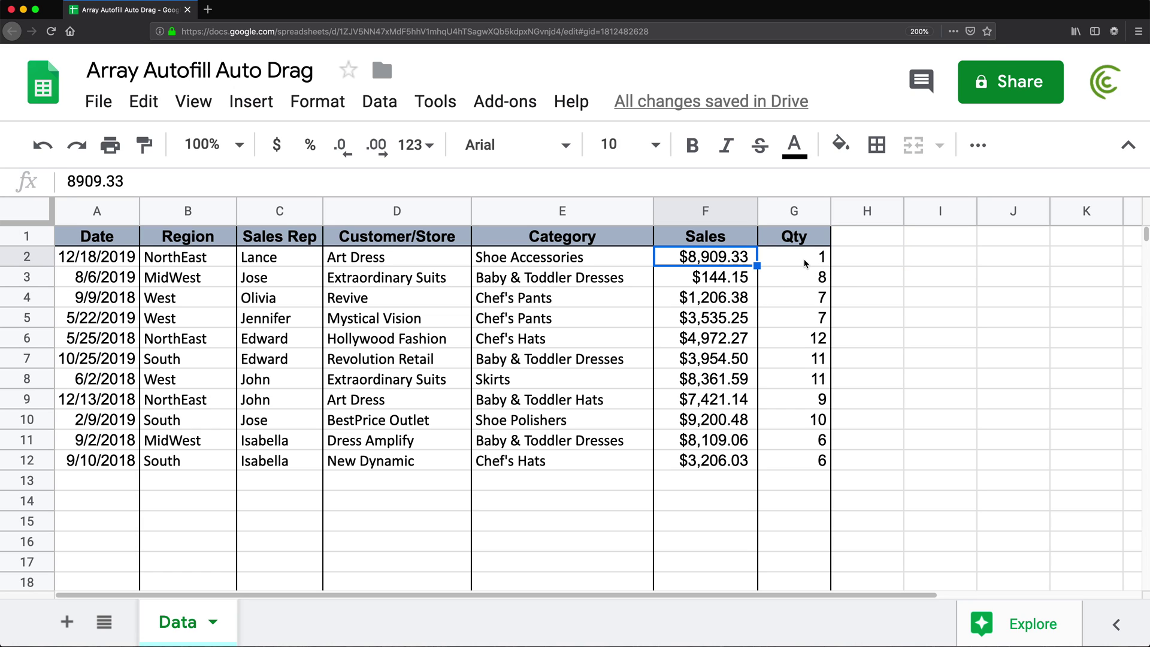
pyautogui.click(806, 265)
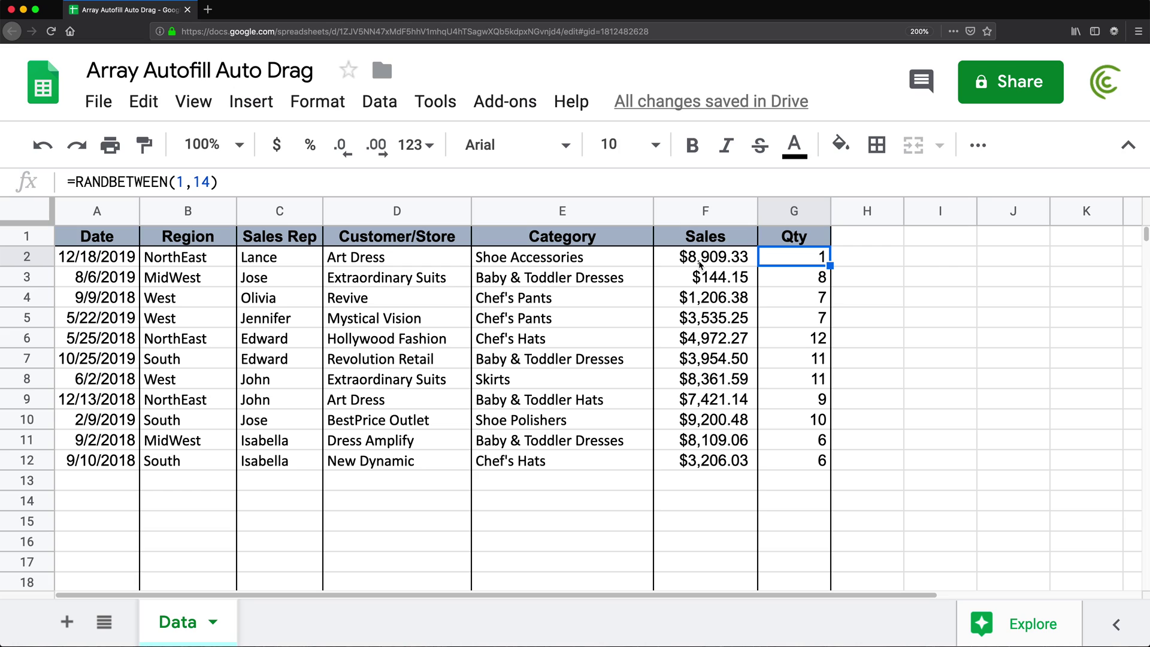
pyautogui.click(698, 260)
pyautogui.click(780, 267)
# Enter =F2/G2 in cell H2 to divide Sales by Qty and fill the formula down through H12
pyautogui.click(861, 265)
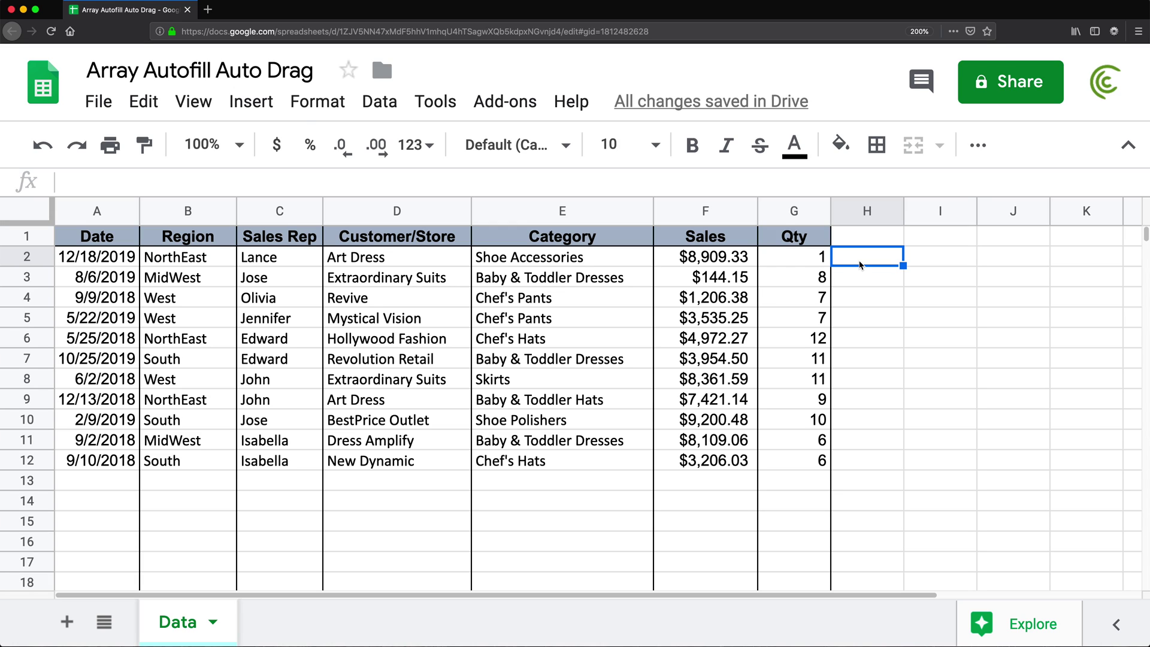
pyautogui.write('=')
pyautogui.click(740, 259)
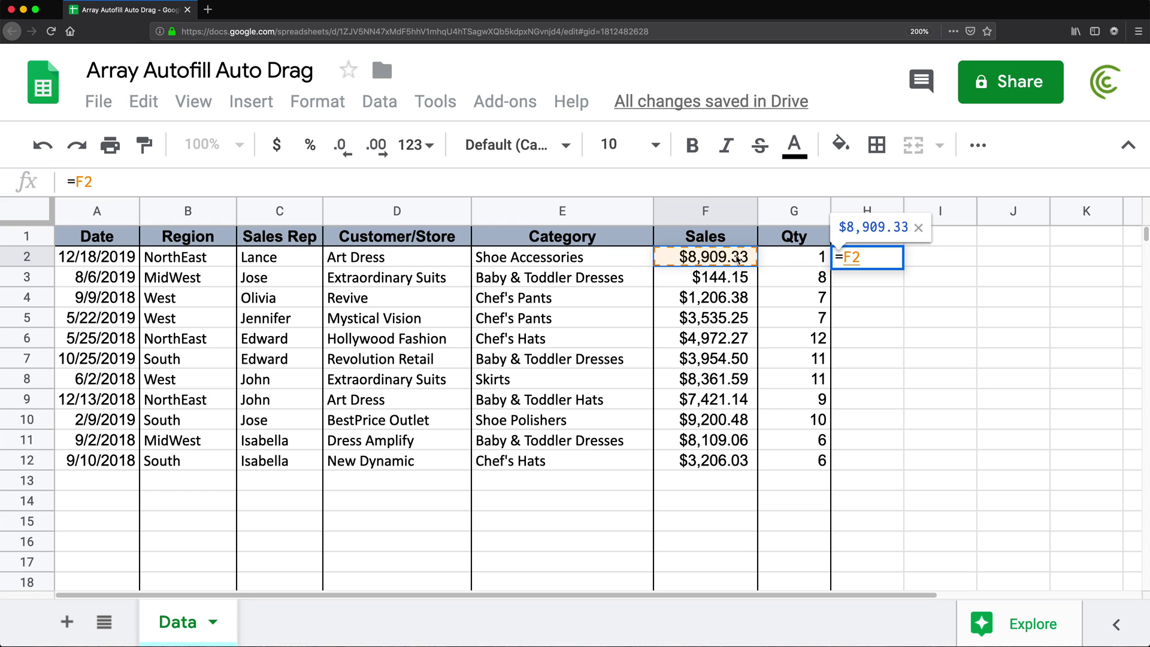
pyautogui.write('/')
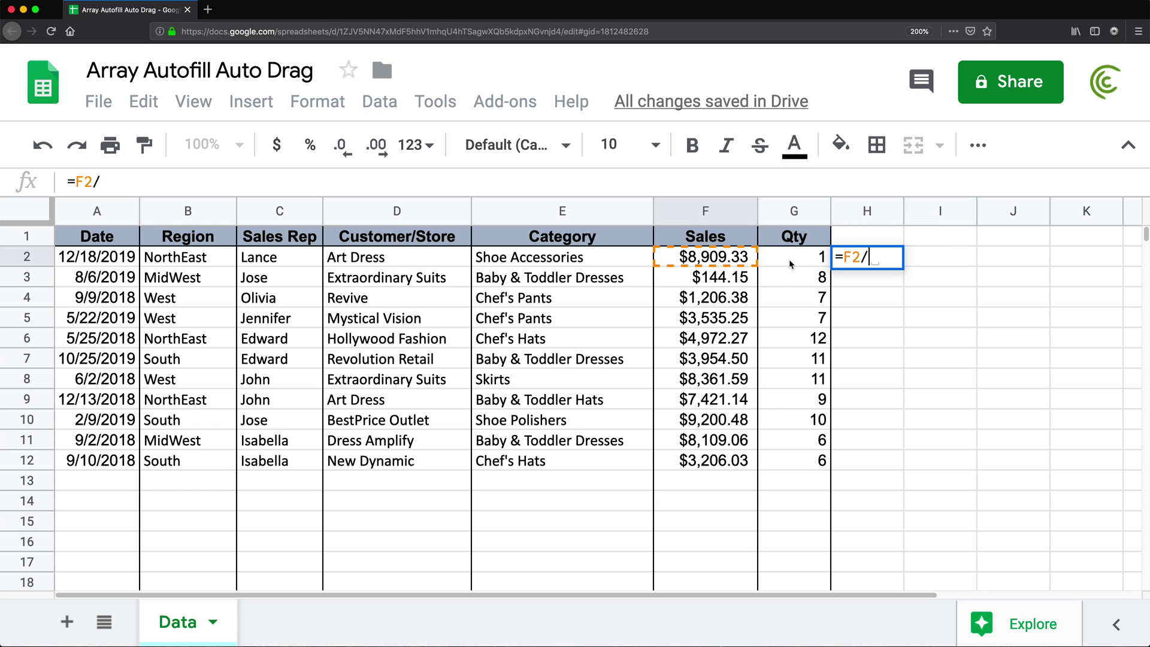
pyautogui.click(790, 264)
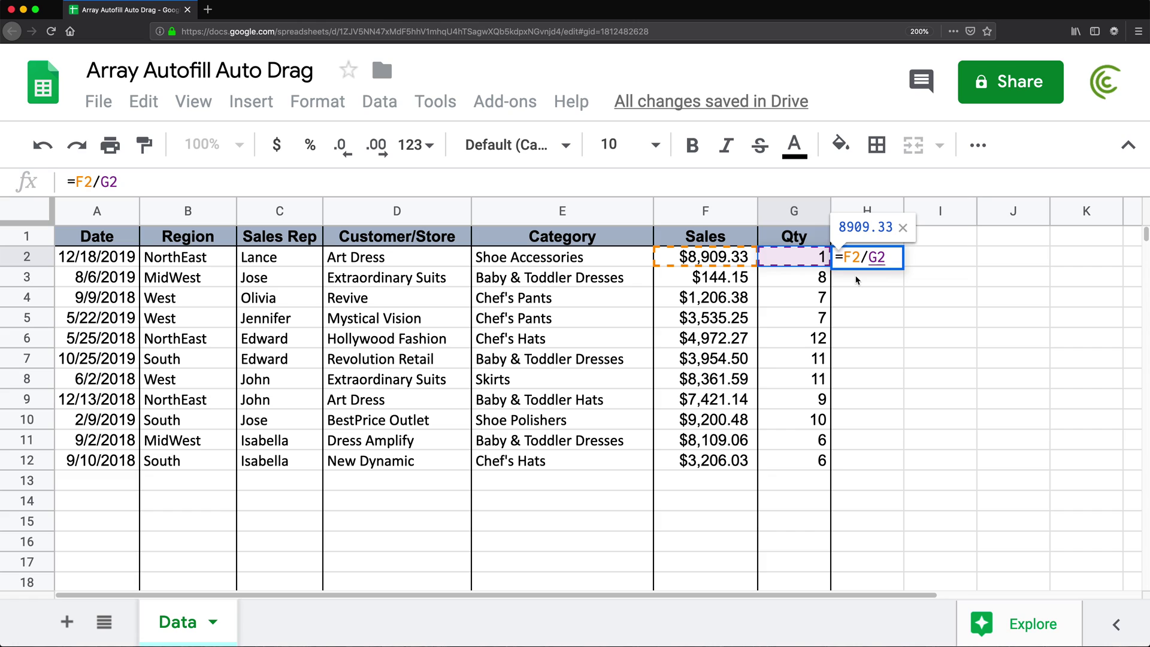
pyautogui.press('Return')
pyautogui.click(872, 259)
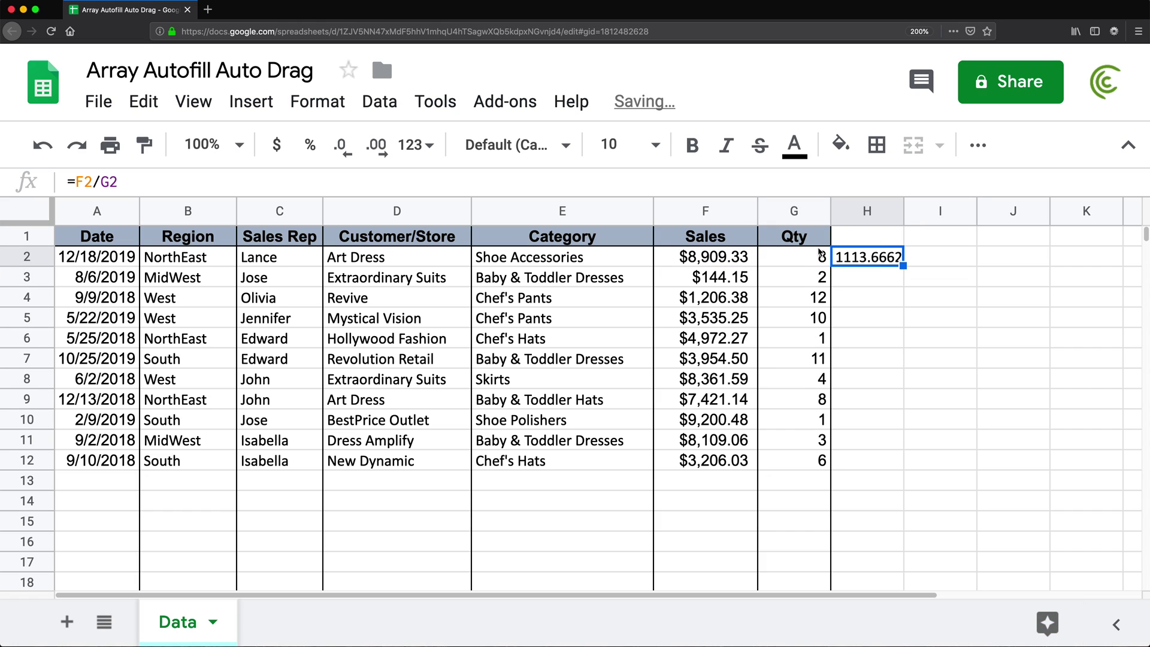
pyautogui.moveTo(902, 264); pyautogui.dragTo(886, 470)
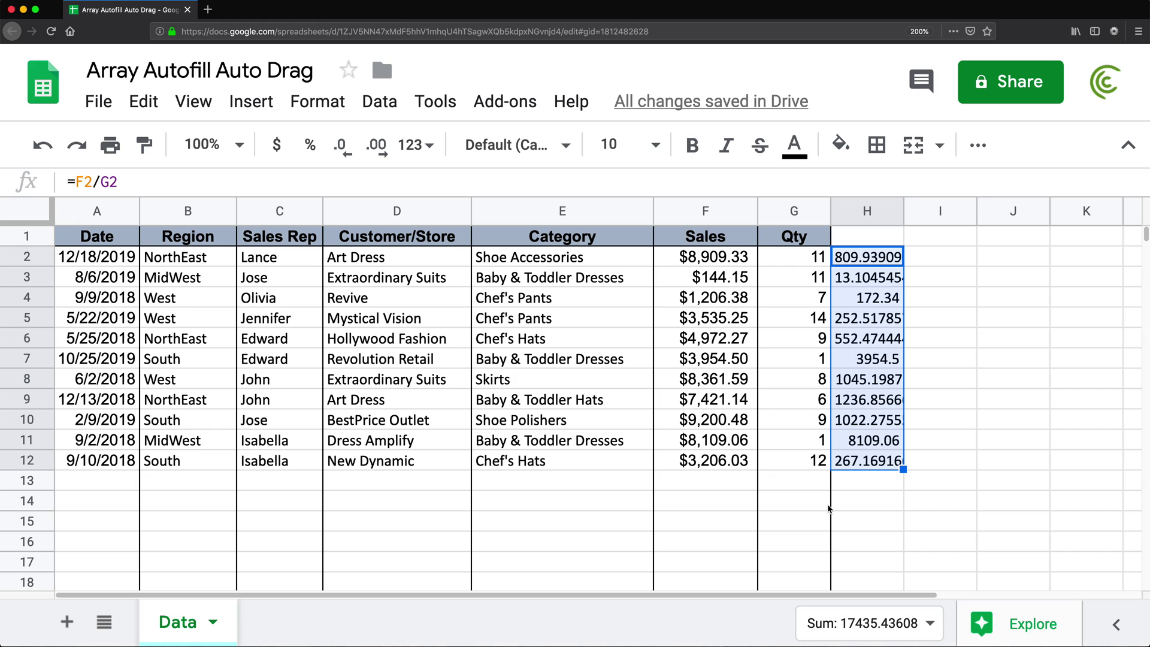
# Format the whole of column H as Currency
pyautogui.click(879, 262)
pyautogui.click(854, 207)
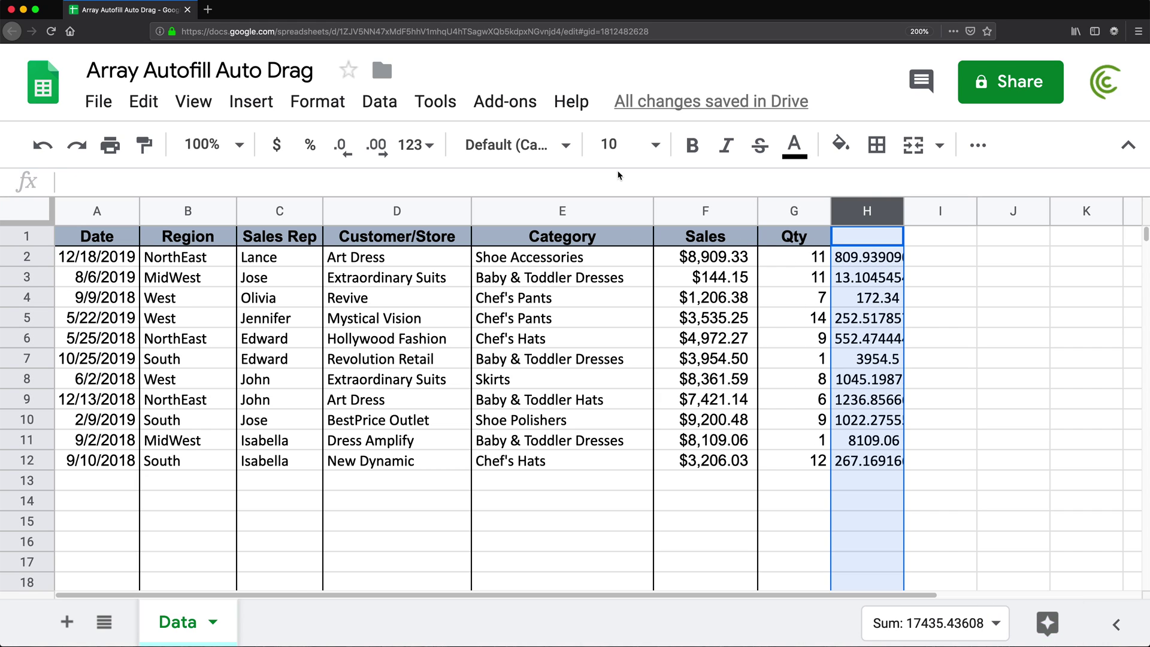
pyautogui.click(429, 155)
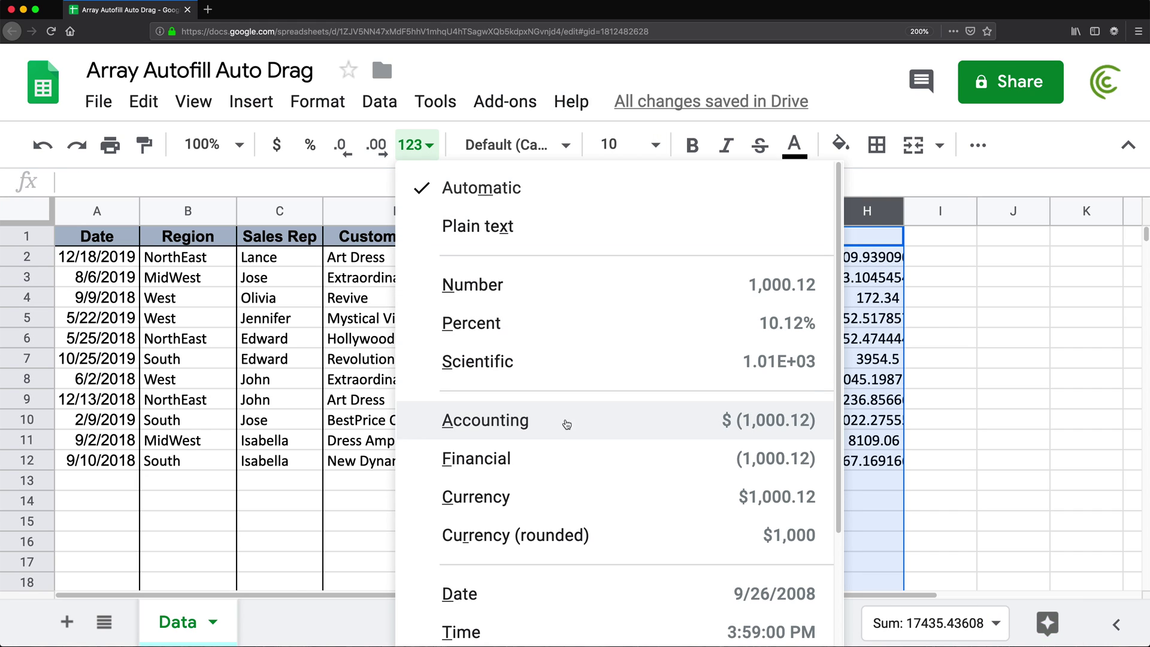
pyautogui.click(529, 495)
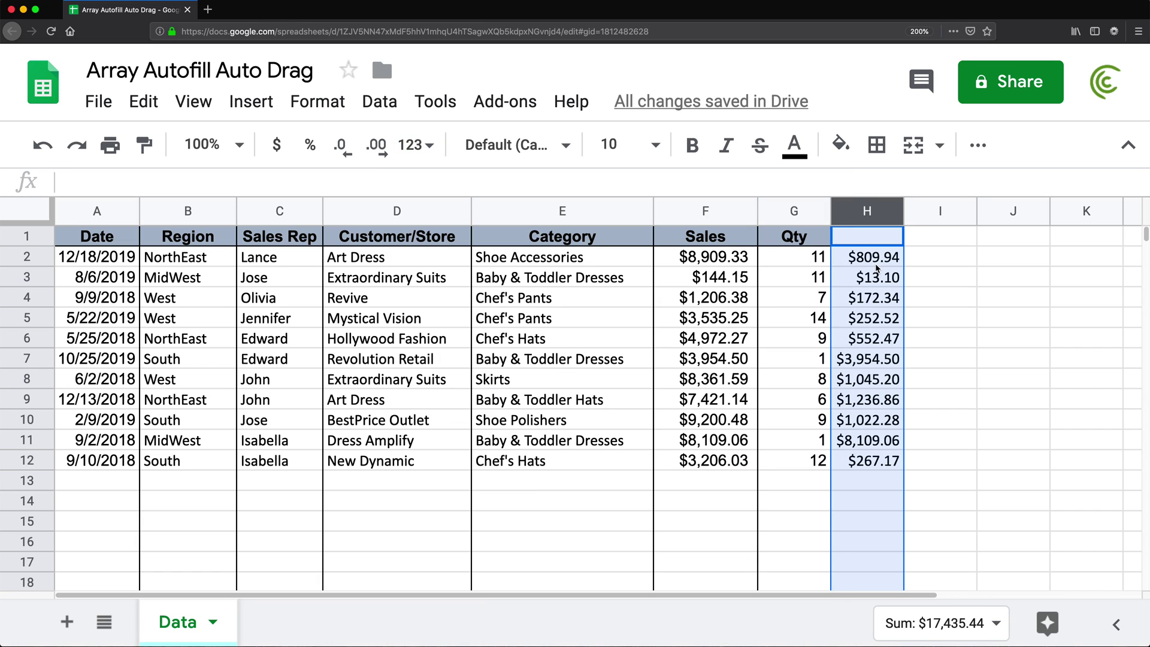
# Clear the copied division formulas from cells H3 through H12, keeping the one in H2
pyautogui.click(718, 487)
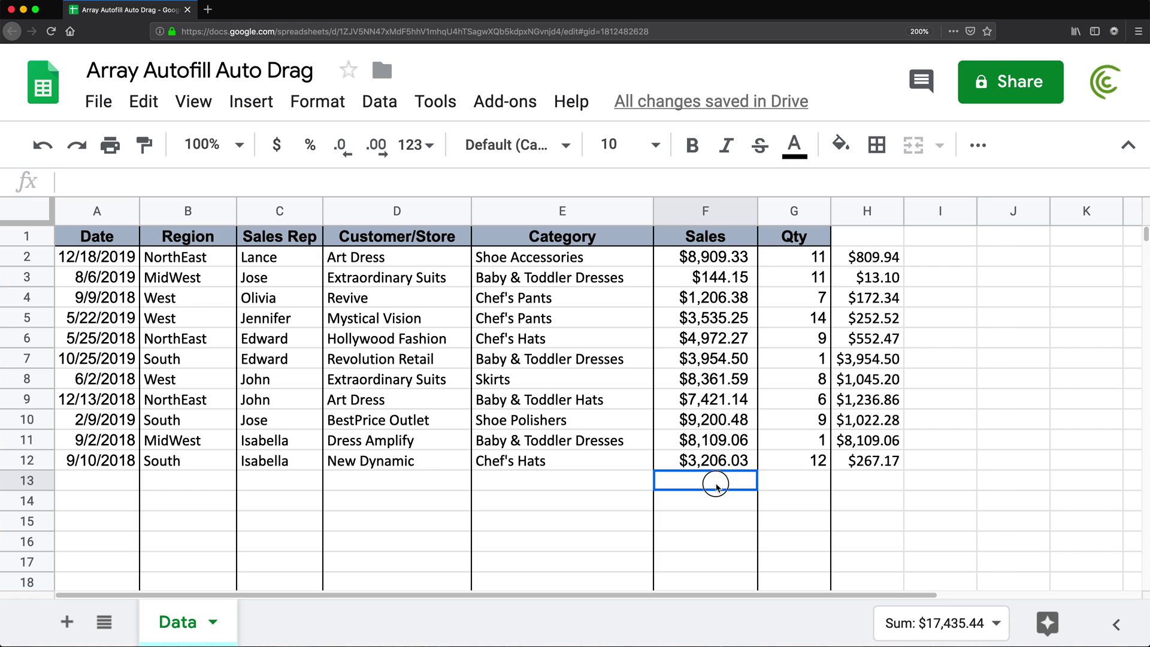
pyautogui.click(872, 278)
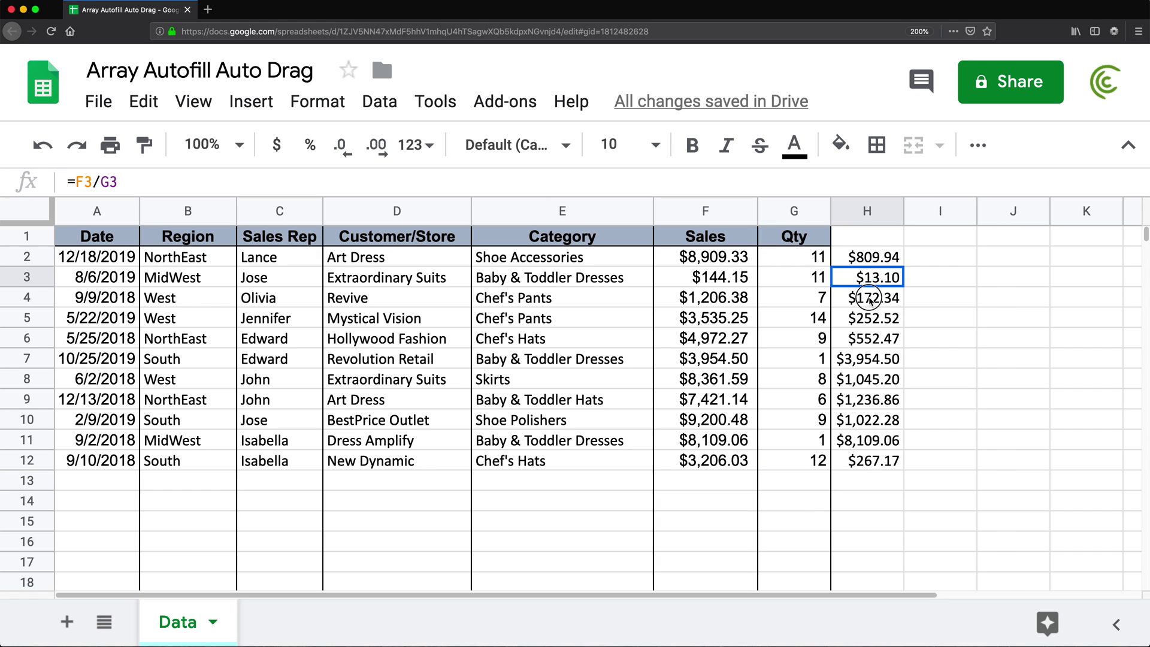
pyautogui.moveTo(870, 299); pyautogui.dragTo(882, 531)
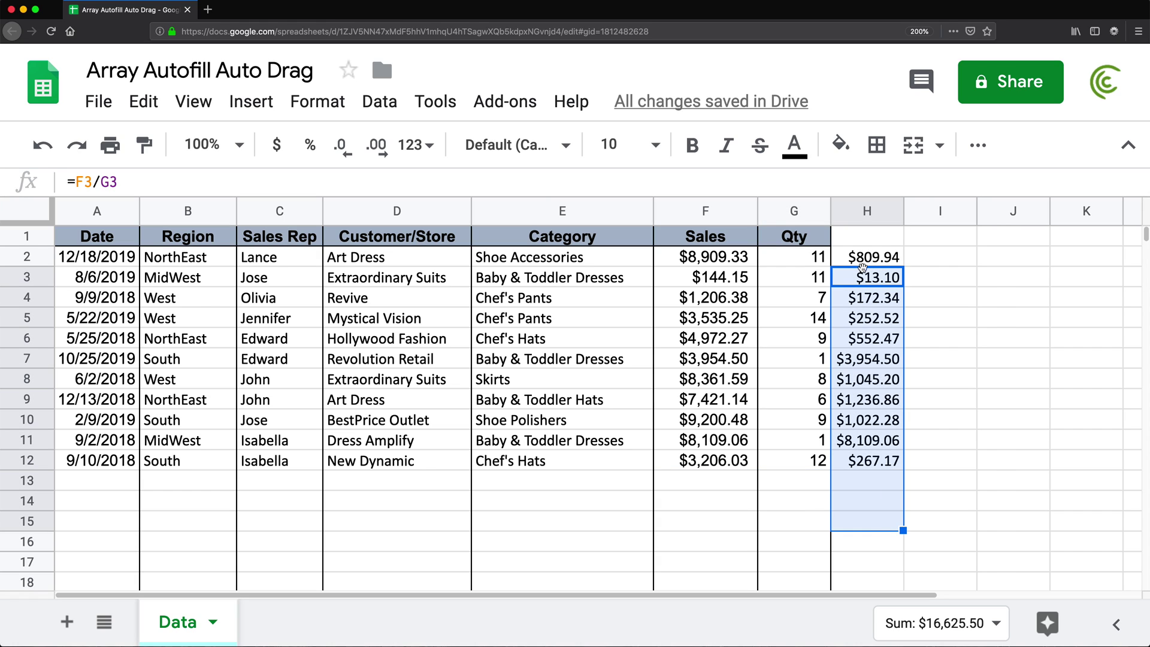
pyautogui.moveTo(872, 278); pyautogui.dragTo(887, 461)
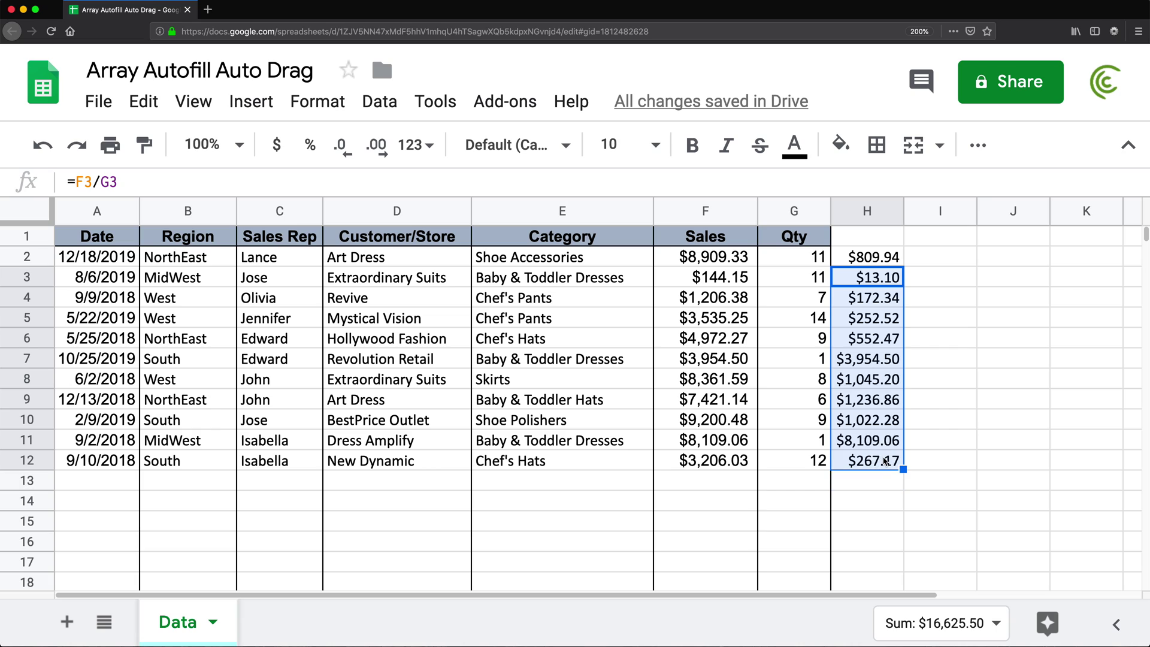
pyautogui.press('Delete')
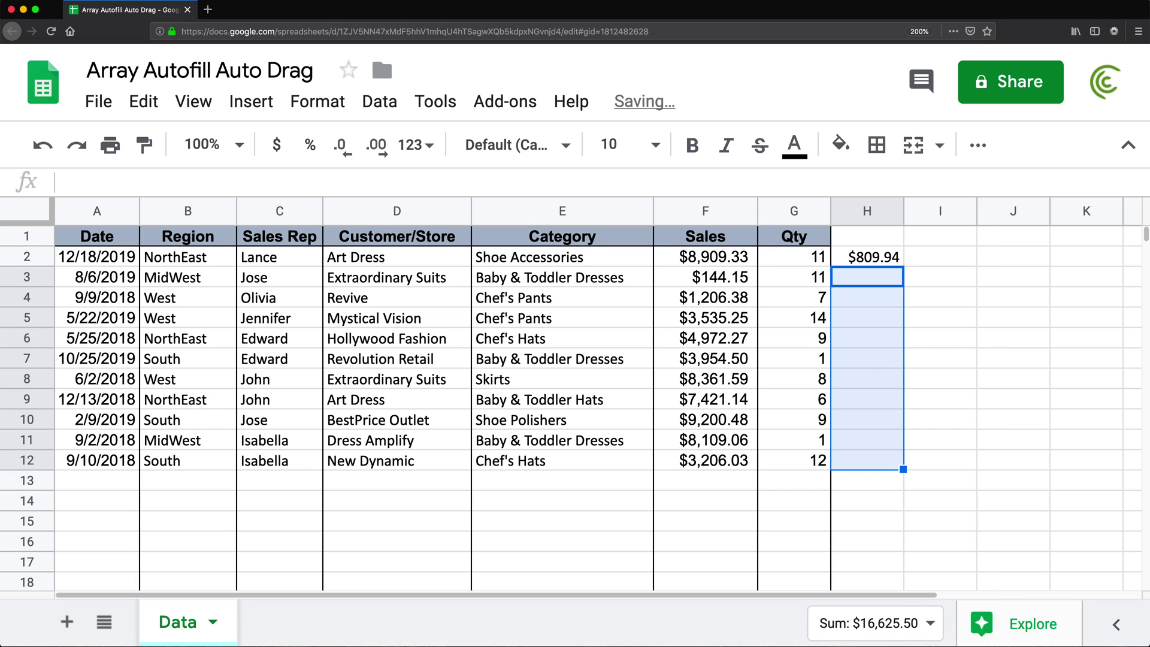
# Replace the formula in H2 with =F2:F12/G2:G12 so it divides the full Sales range by the Qty range
pyautogui.doubleClick(866, 258)
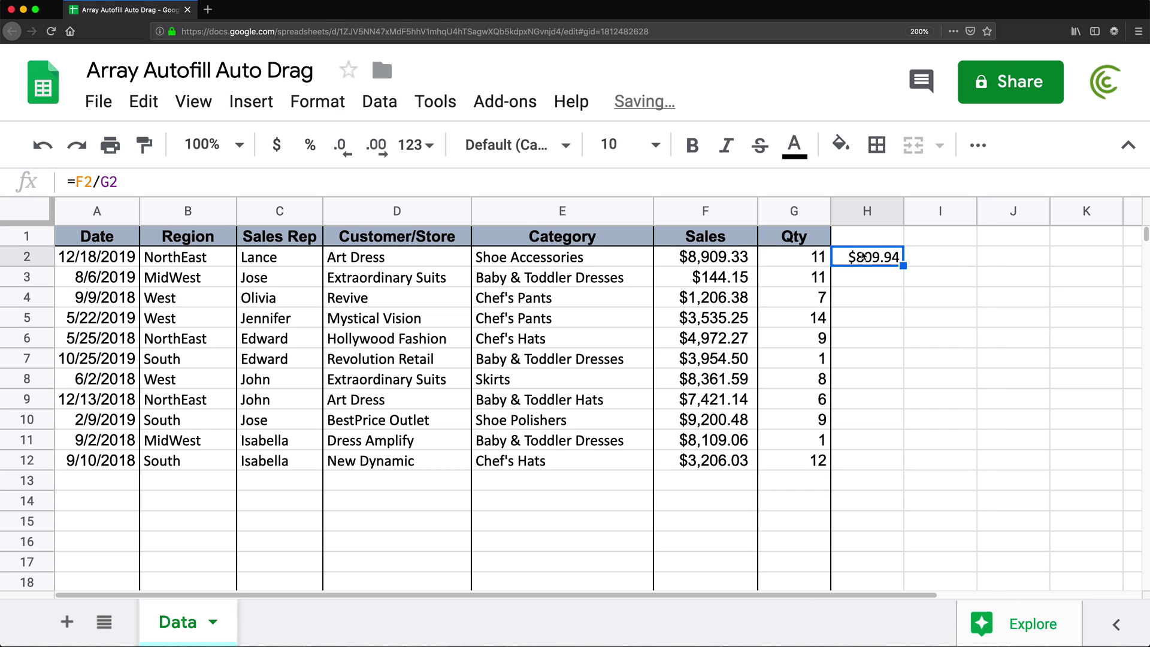
pyautogui.moveTo(887, 258); pyautogui.dragTo(846, 259)
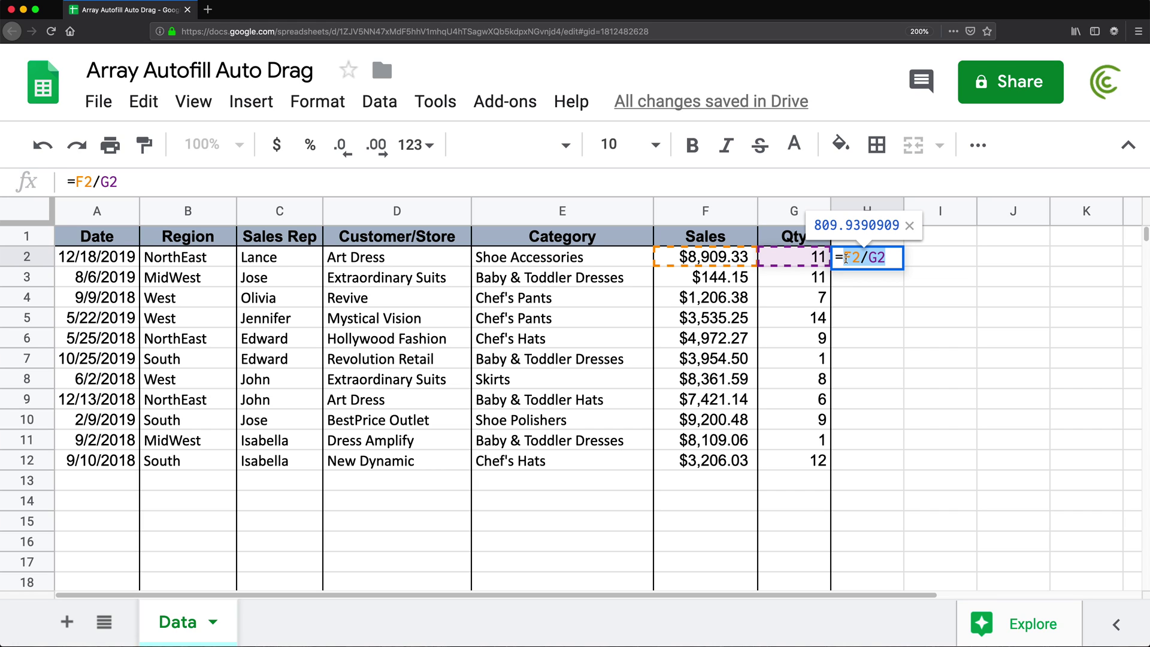
pyautogui.press('BackSpace')
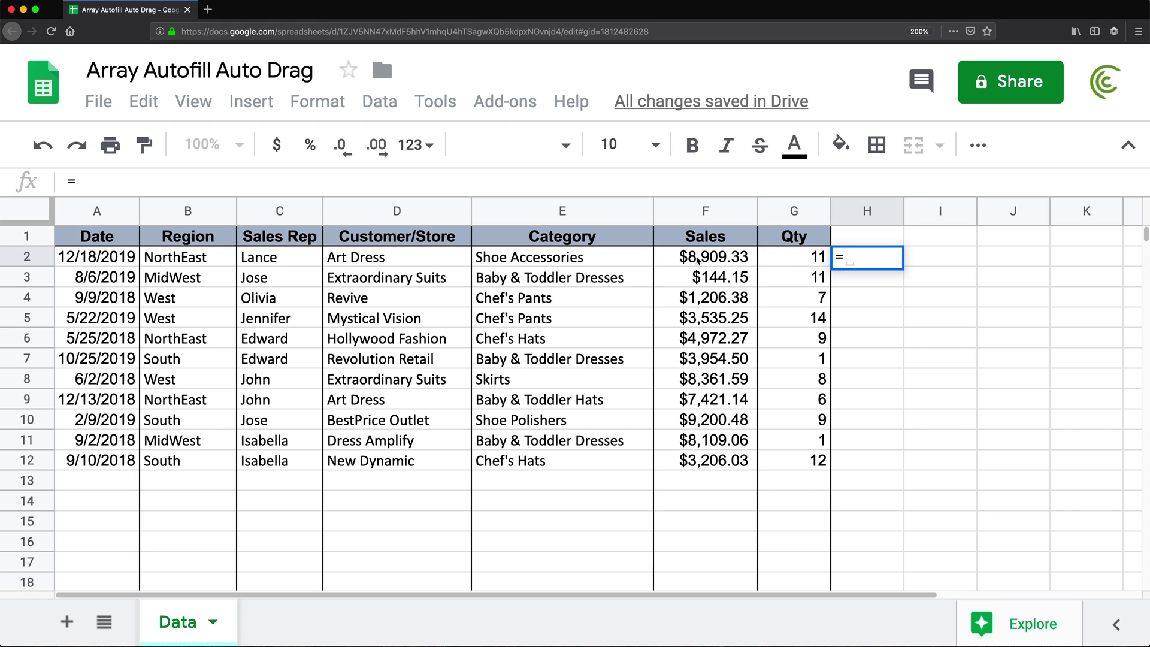
pyautogui.moveTo(697, 259); pyautogui.dragTo(695, 463)
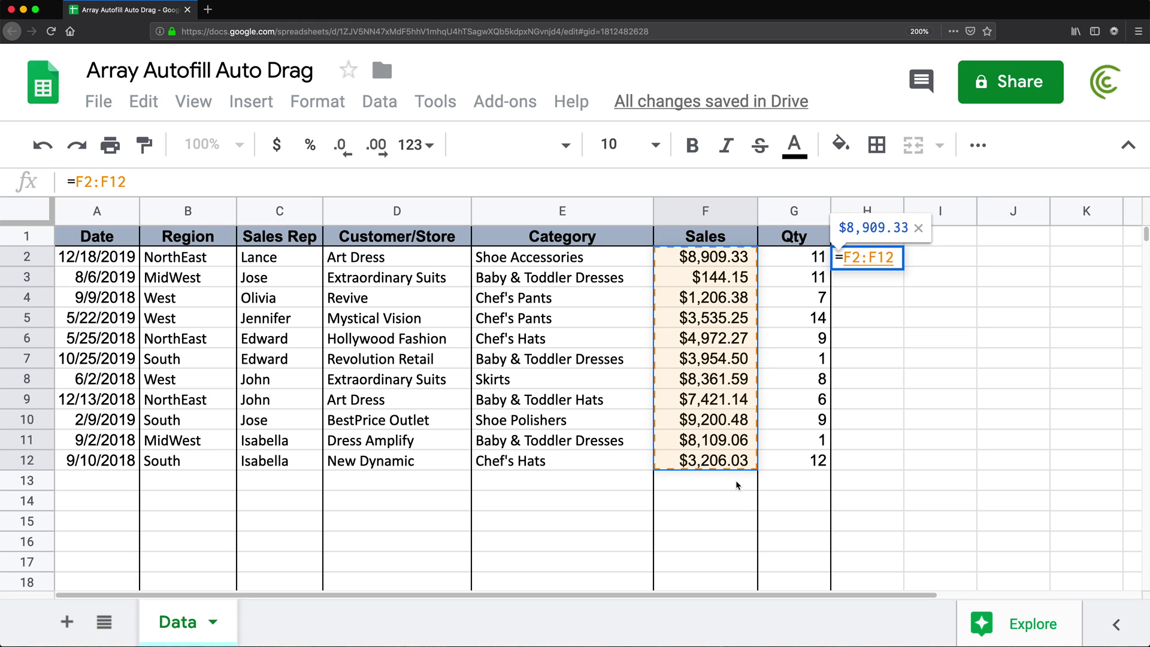
pyautogui.write('/')
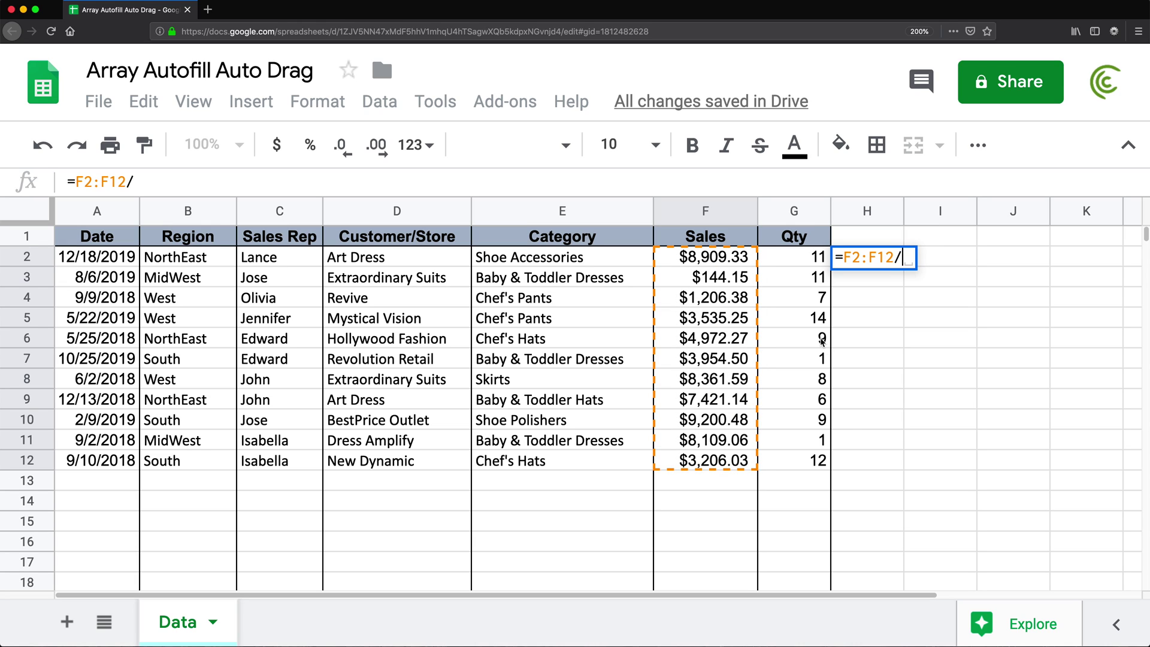
pyautogui.moveTo(808, 261); pyautogui.dragTo(801, 465)
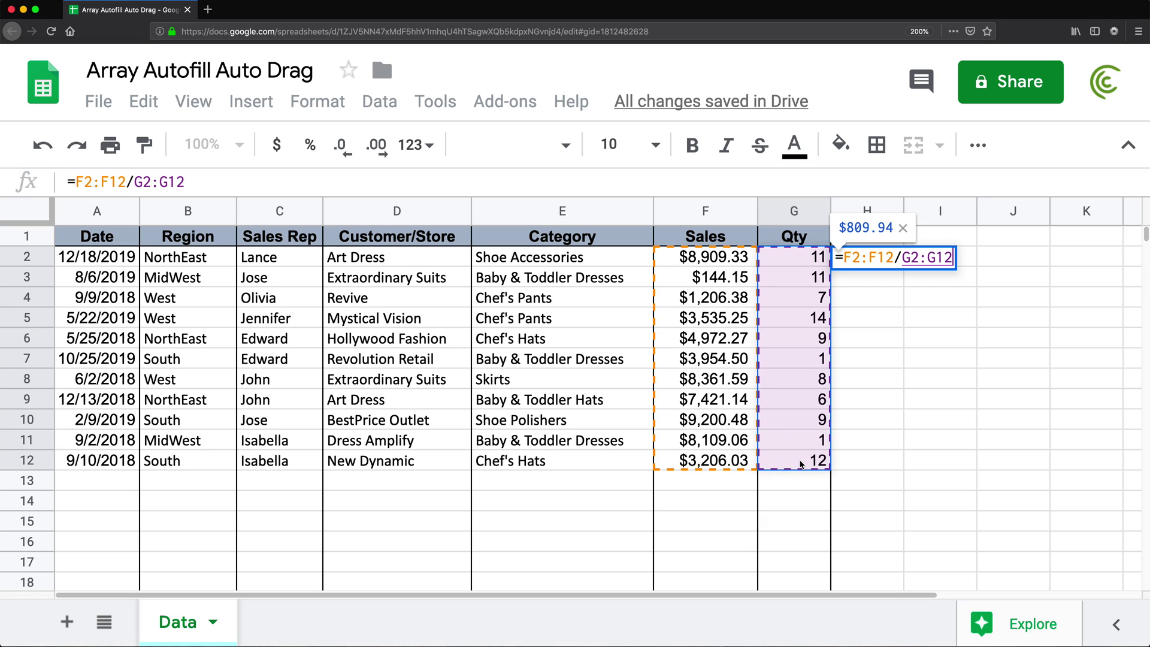
pyautogui.press('Return')
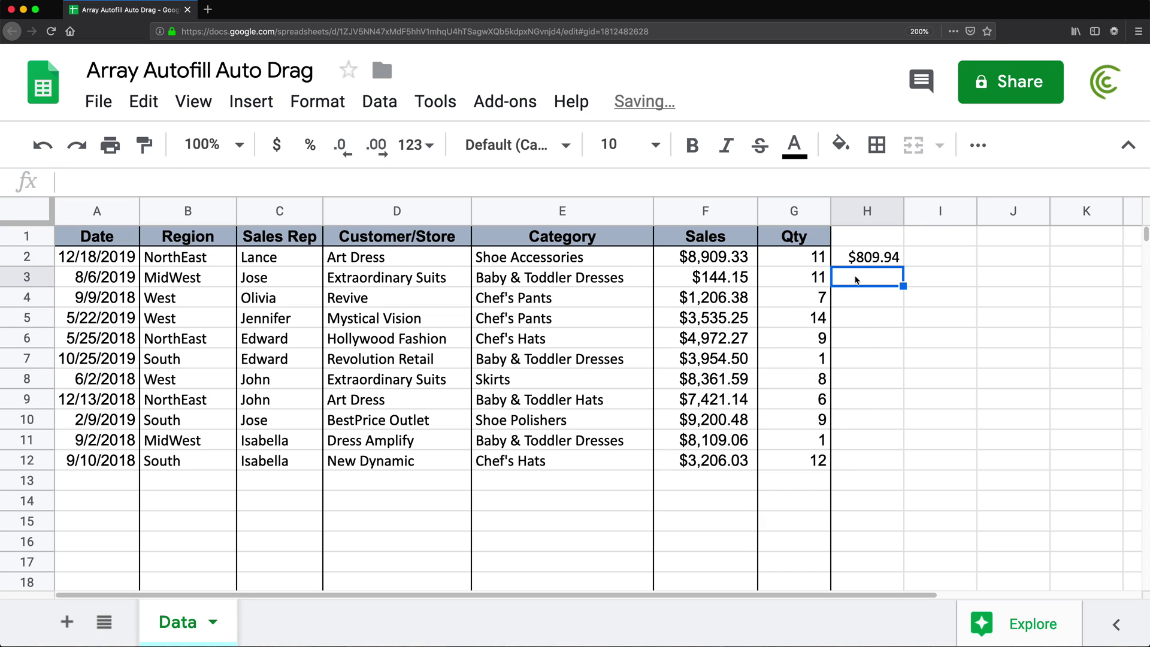
# Wrap the range division in H2 in ARRAYFORMULA so it reads =arrayformula(F2:F12/G2:G12)
pyautogui.click(857, 255)
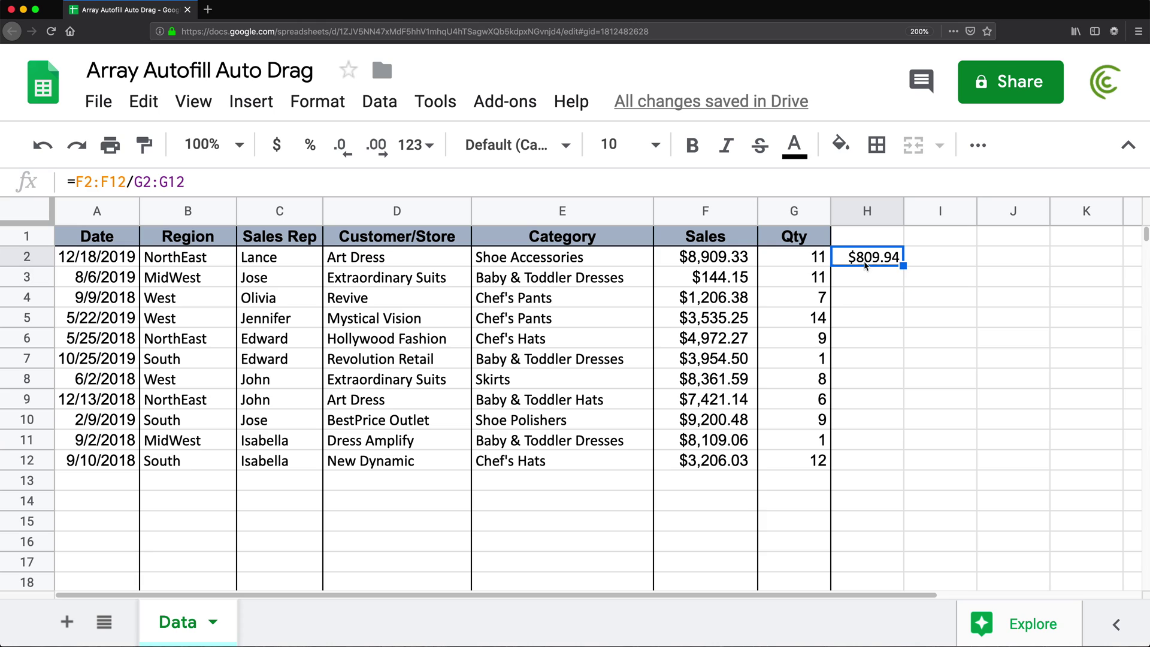
pyautogui.doubleClick(865, 261)
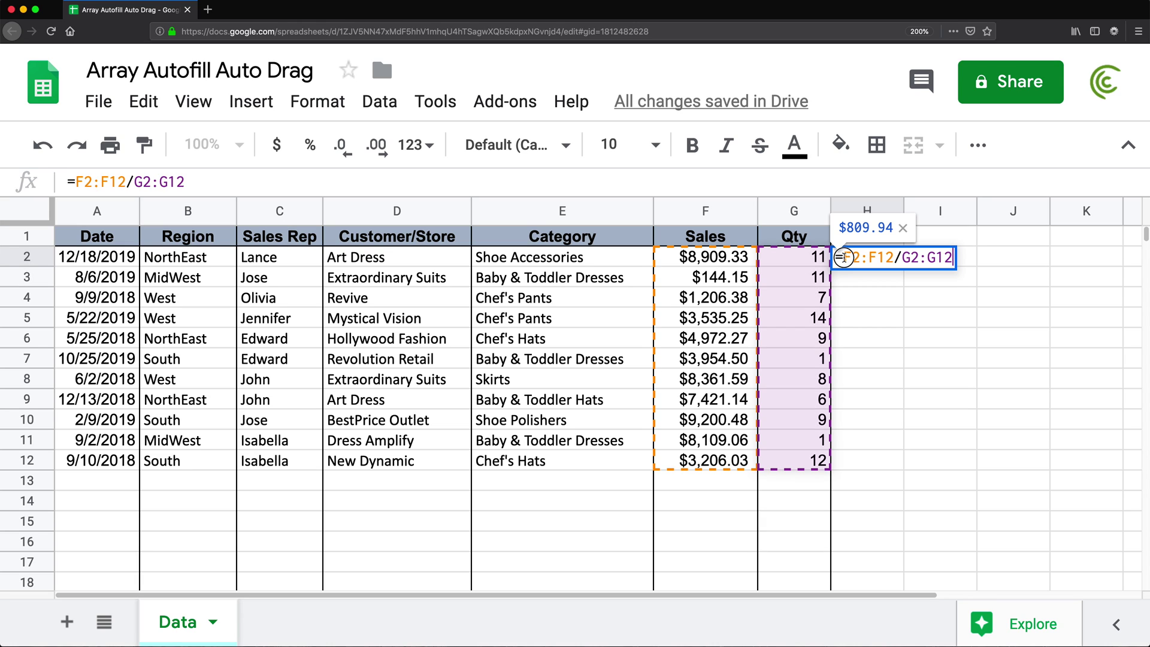
pyautogui.click(877, 259)
pyautogui.write('arrayf')
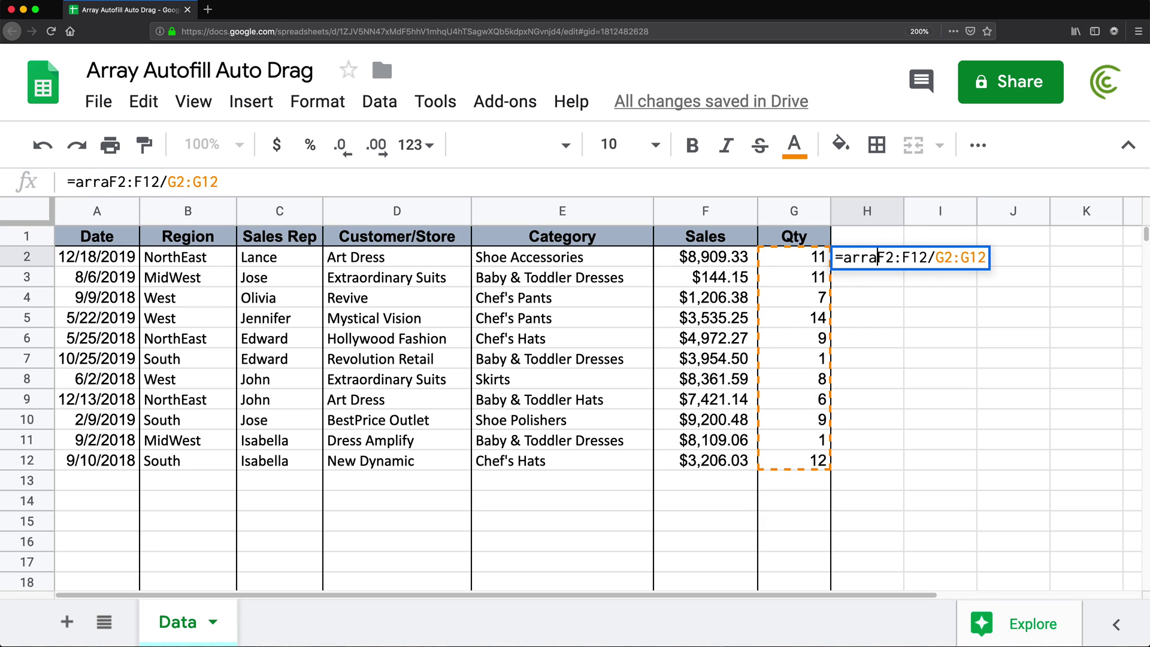
pyautogui.write('o')
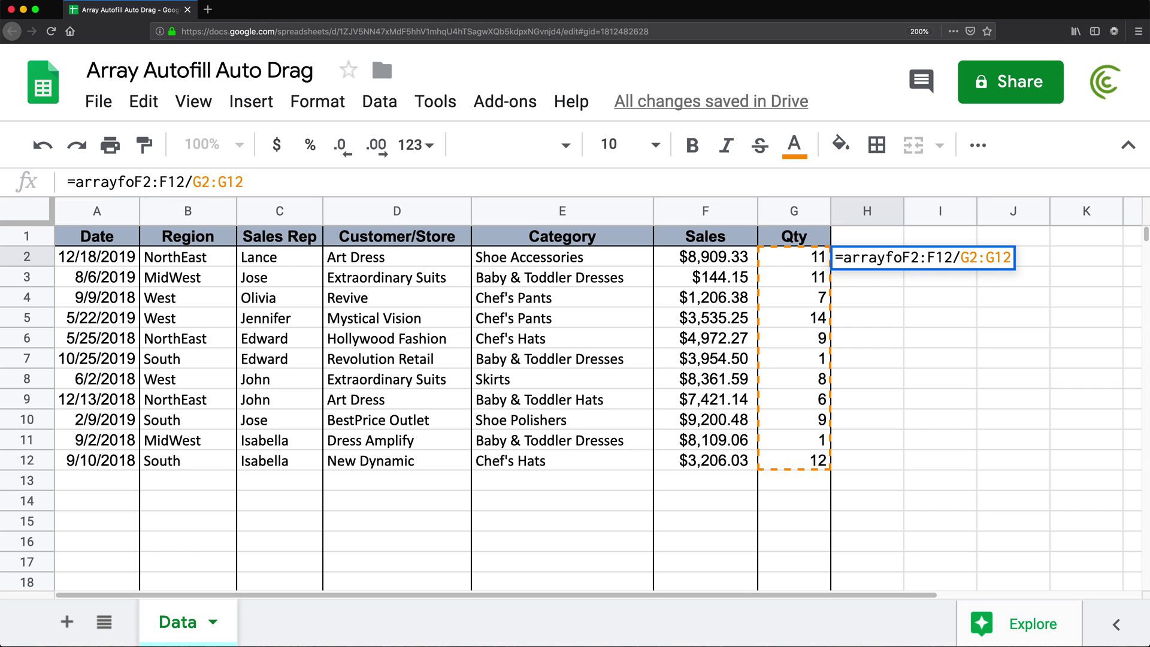
pyautogui.write('rmula(')
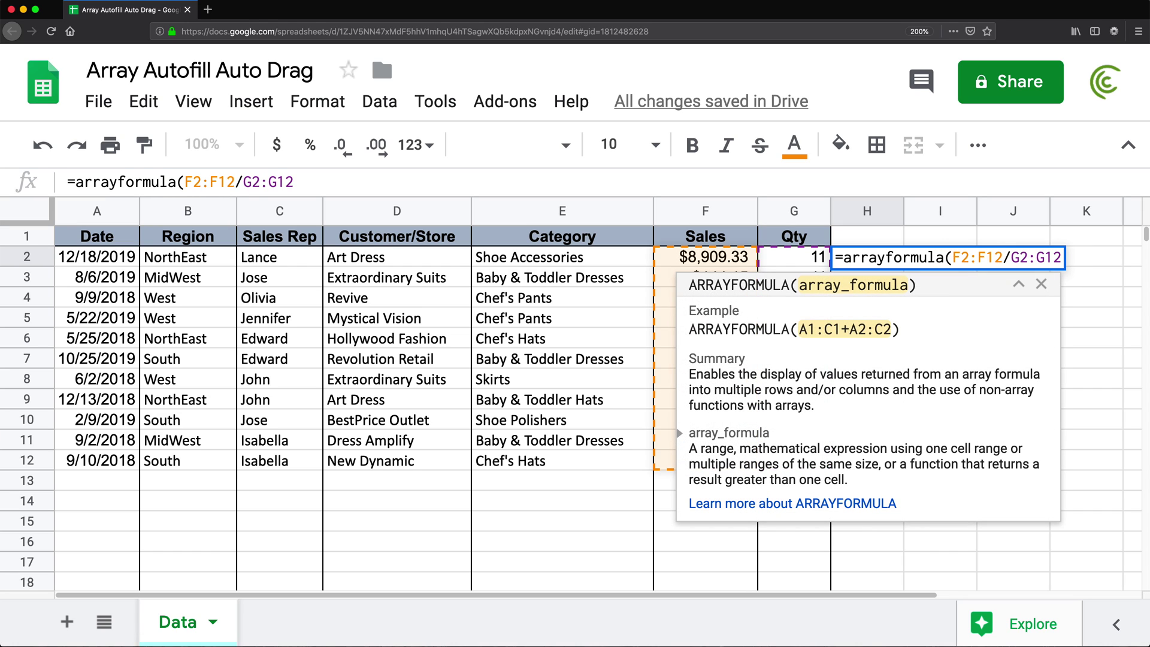
pyautogui.click(1059, 258)
pyautogui.write(')')
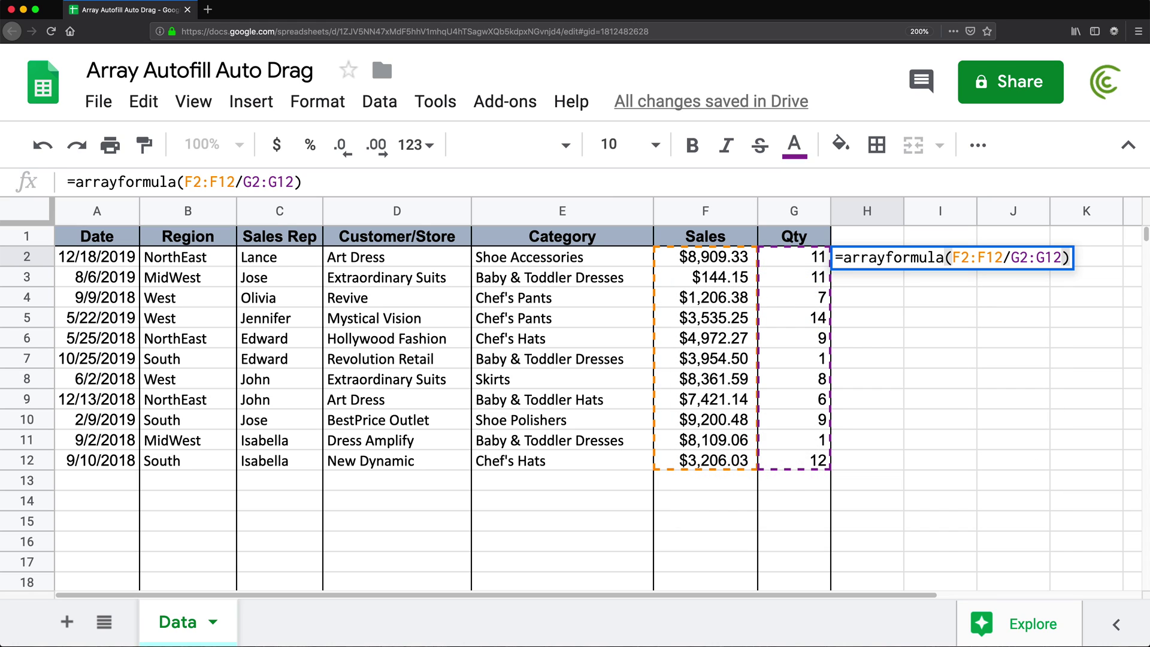
pyautogui.press('Return')
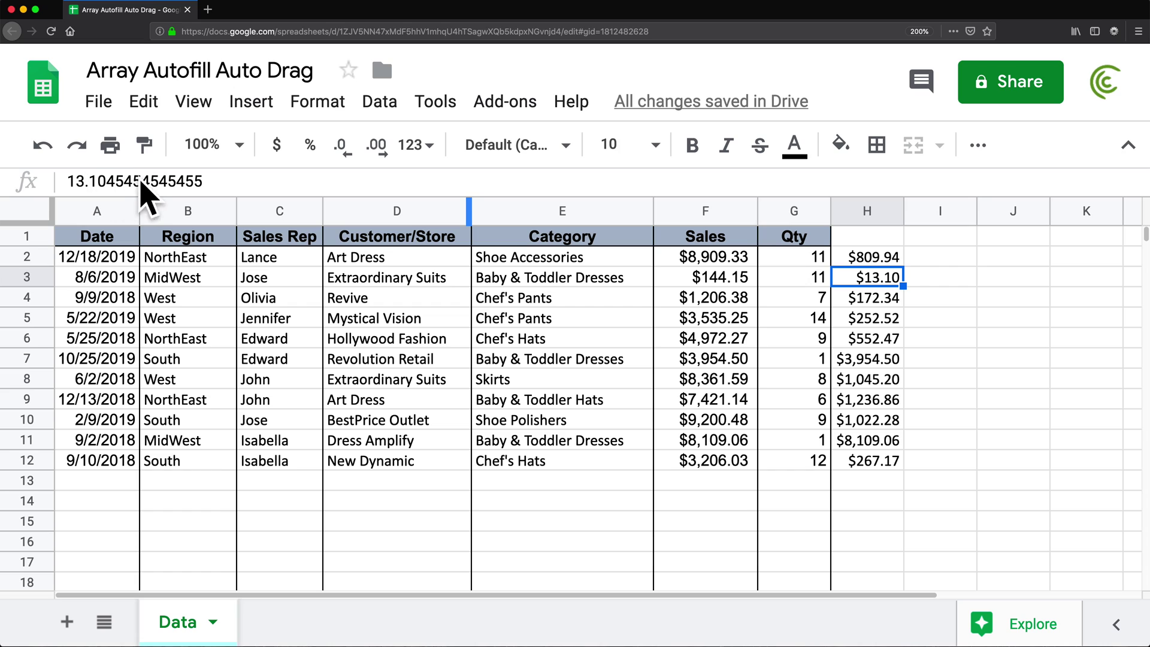
pyautogui.click(860, 259)
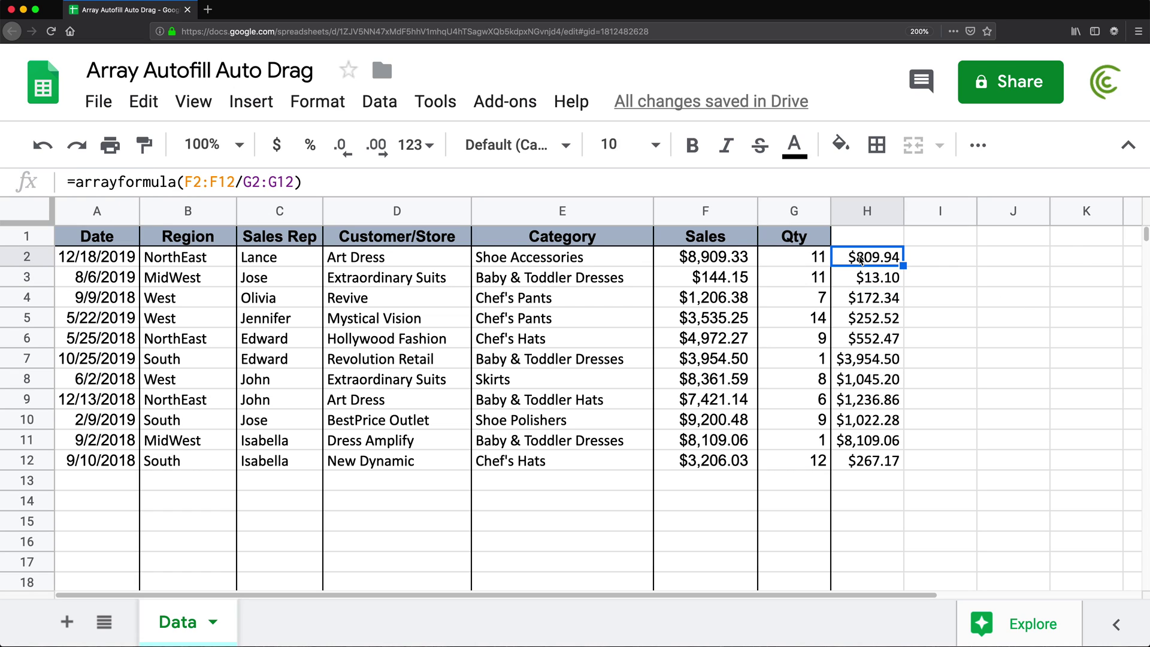
pyautogui.doubleClick(861, 257)
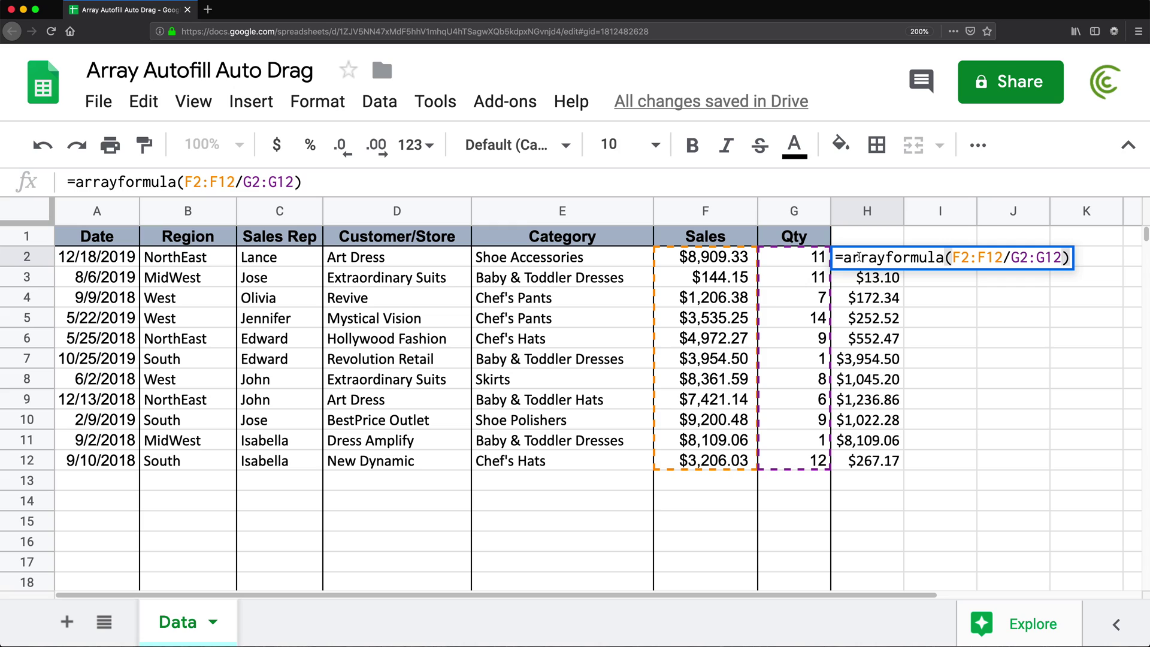
pyautogui.press('Return')
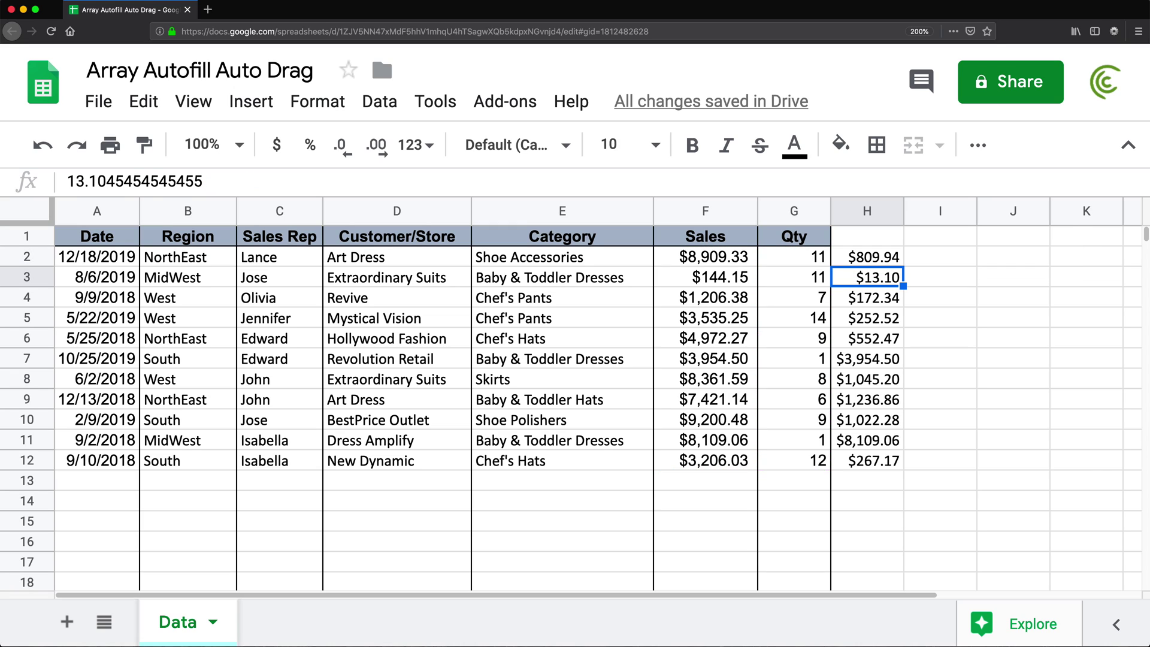
pyautogui.click(701, 483)
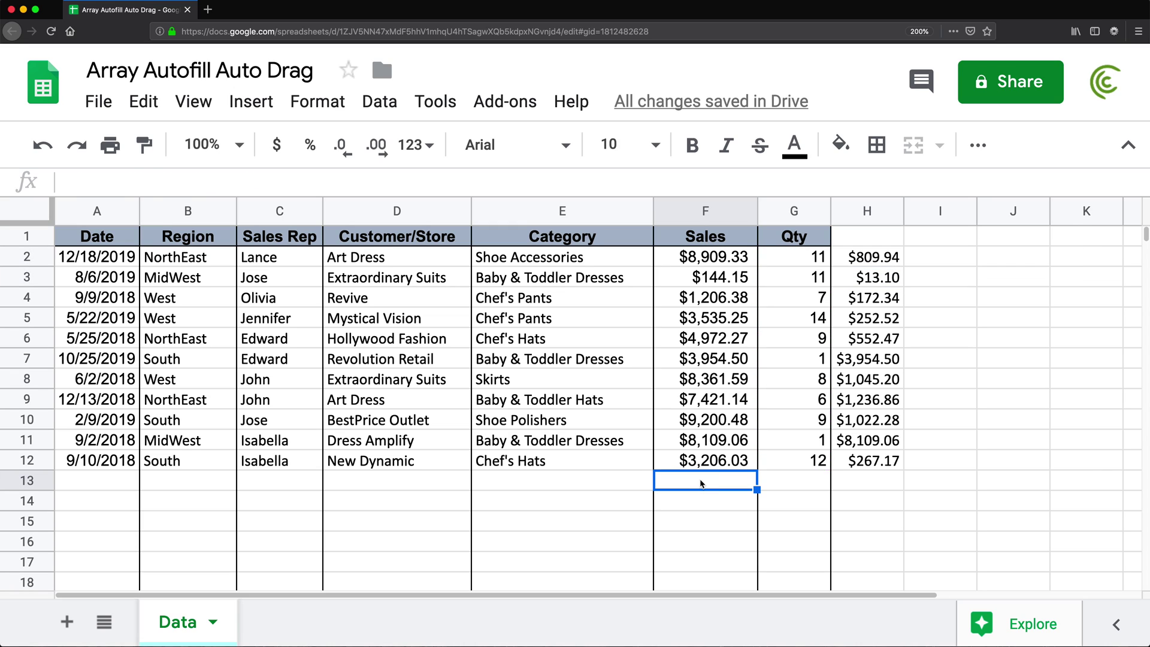
# Enter test values of 657 for Sales and 123 for Qty in row 13
pyautogui.write('657')
pyautogui.press('Return')
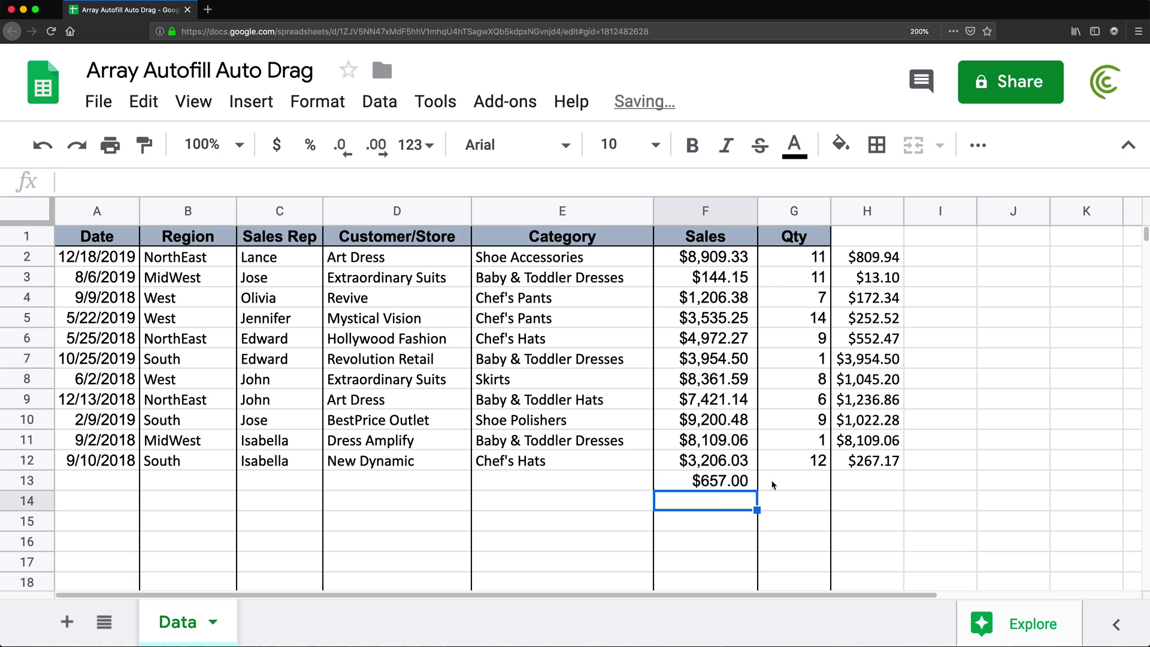
pyautogui.click(775, 480)
pyautogui.write('123')
pyautogui.press('Return')
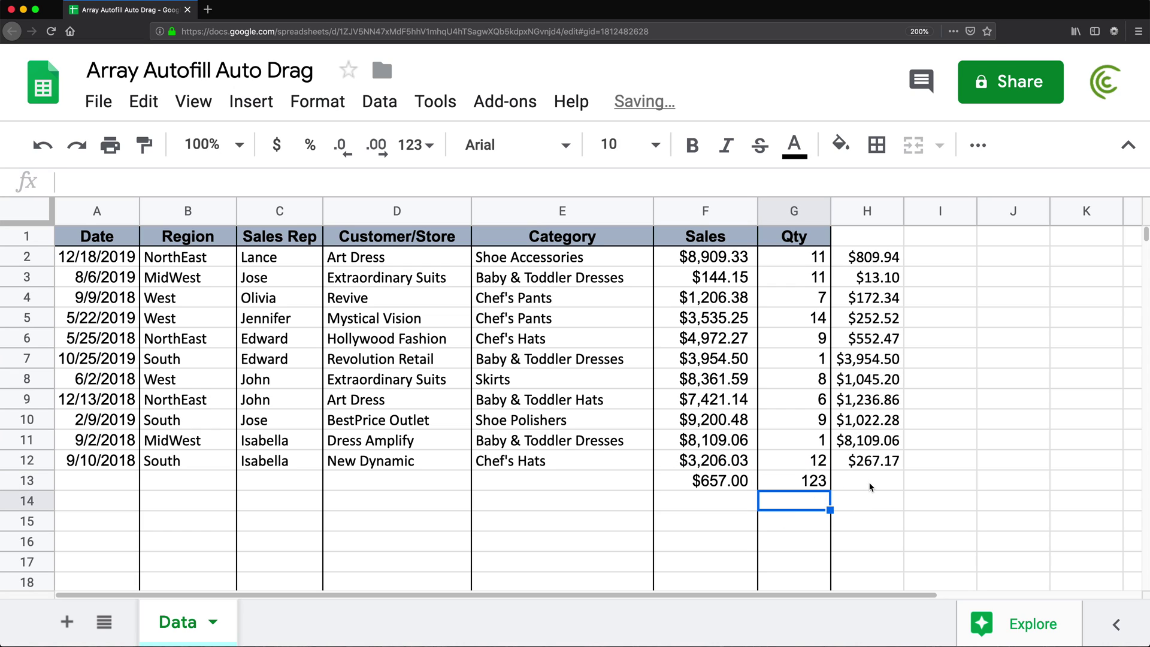
# Clear the test Sales and Qty values from F13:G13
pyautogui.click(730, 483)
pyautogui.moveTo(767, 478); pyautogui.dragTo(792, 483)
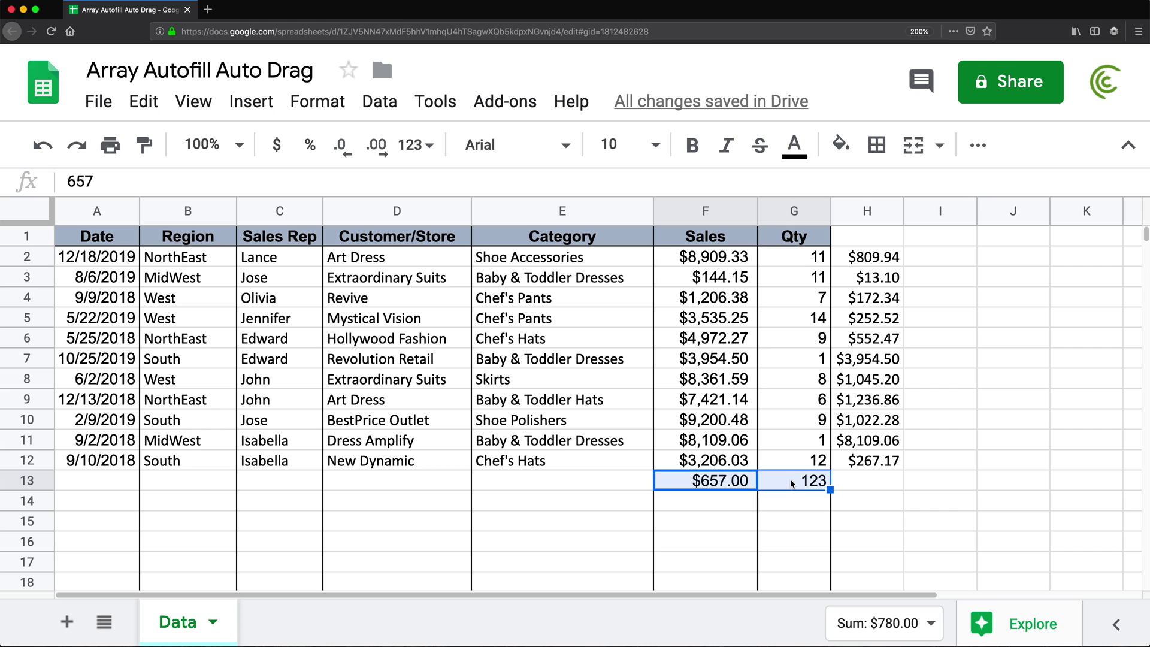
pyautogui.press('Delete')
# Make the ranges in H2 open-ended so the formula reads =arrayformula(F2:F/G2:G)
pyautogui.doubleClick(851, 261)
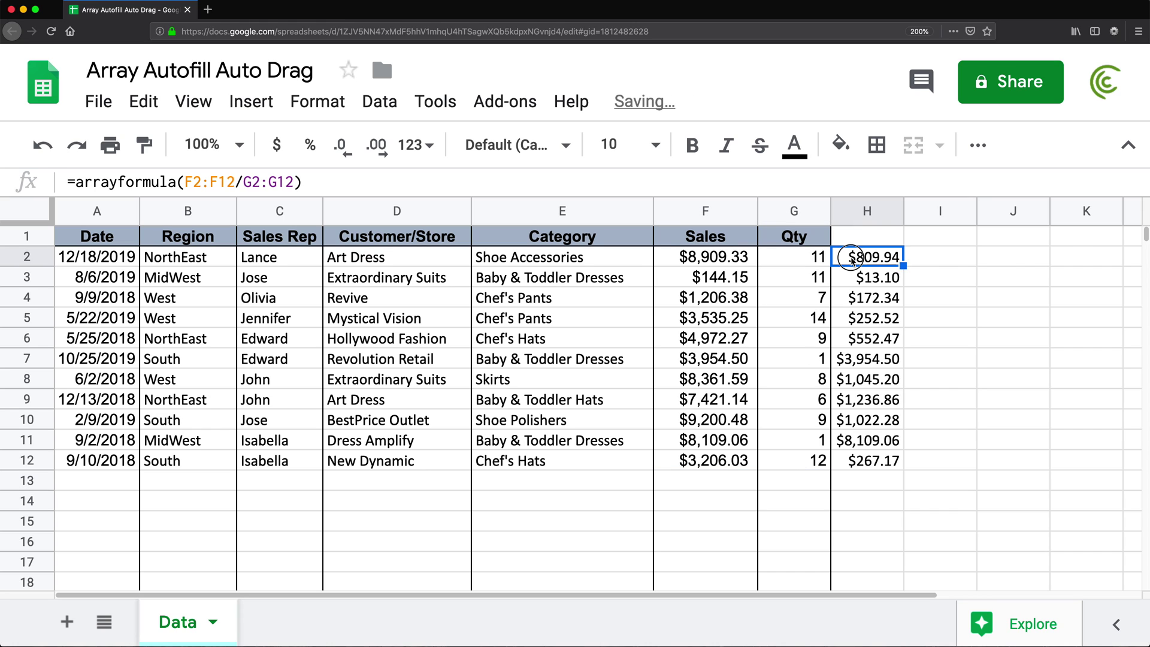
pyautogui.doubleClick(957, 258)
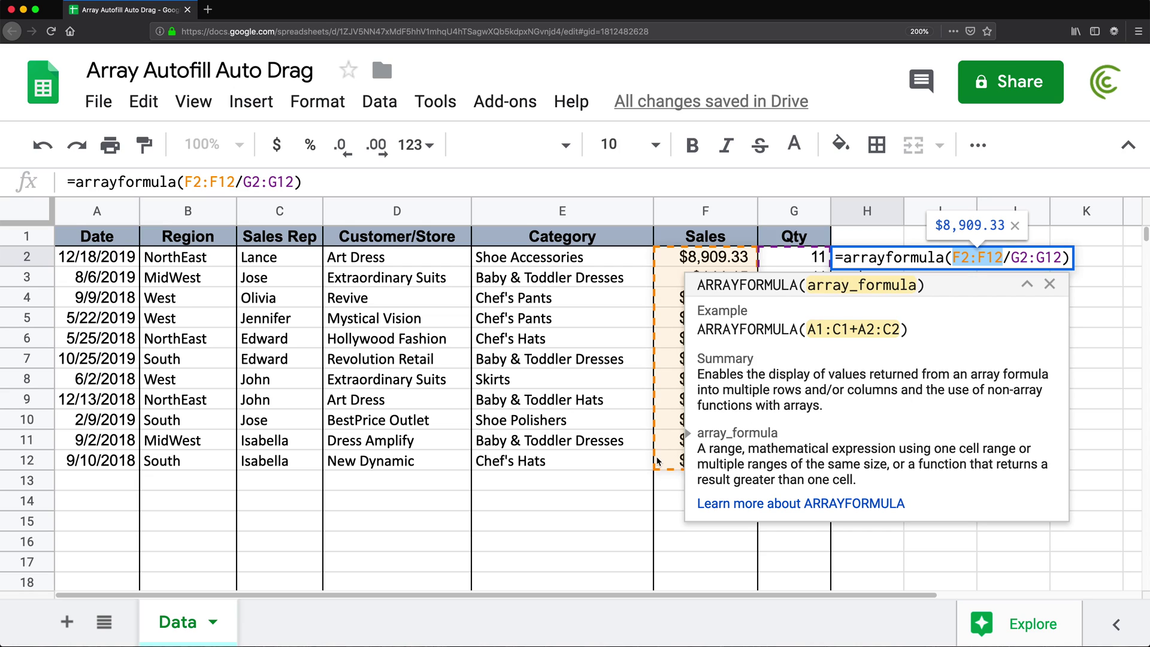
pyautogui.click(1005, 259)
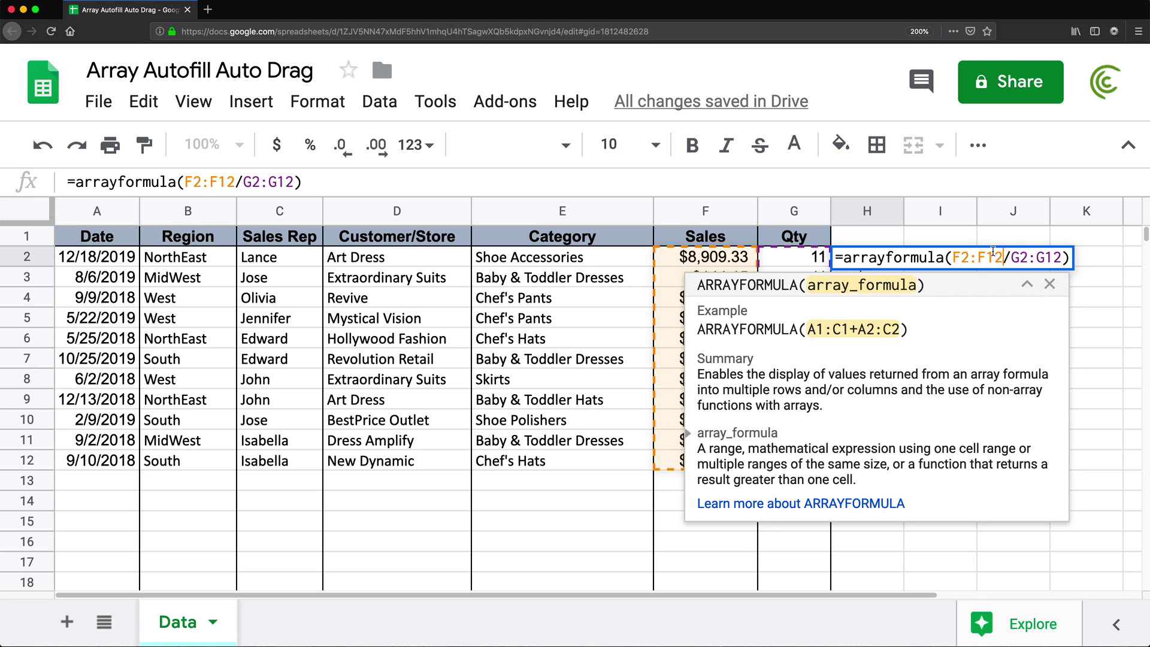
pyautogui.press('BackSpace')
pyautogui.press('BackSpace')
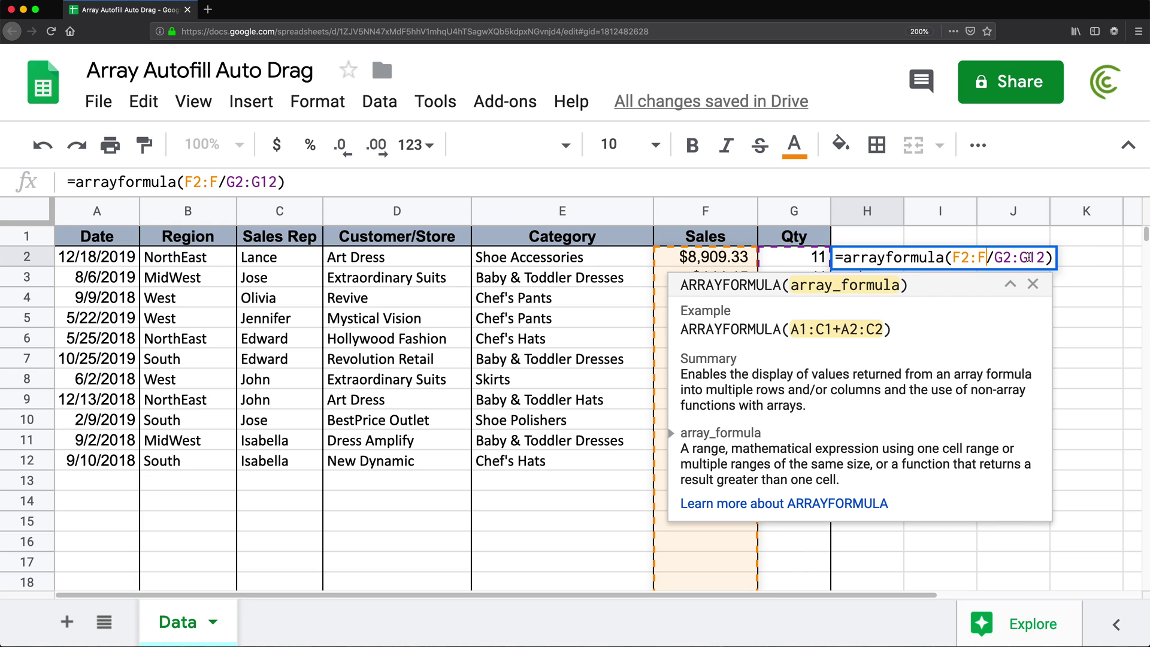
pyautogui.click(1043, 258)
pyautogui.press('BackSpace')
pyautogui.press('BackSpace')
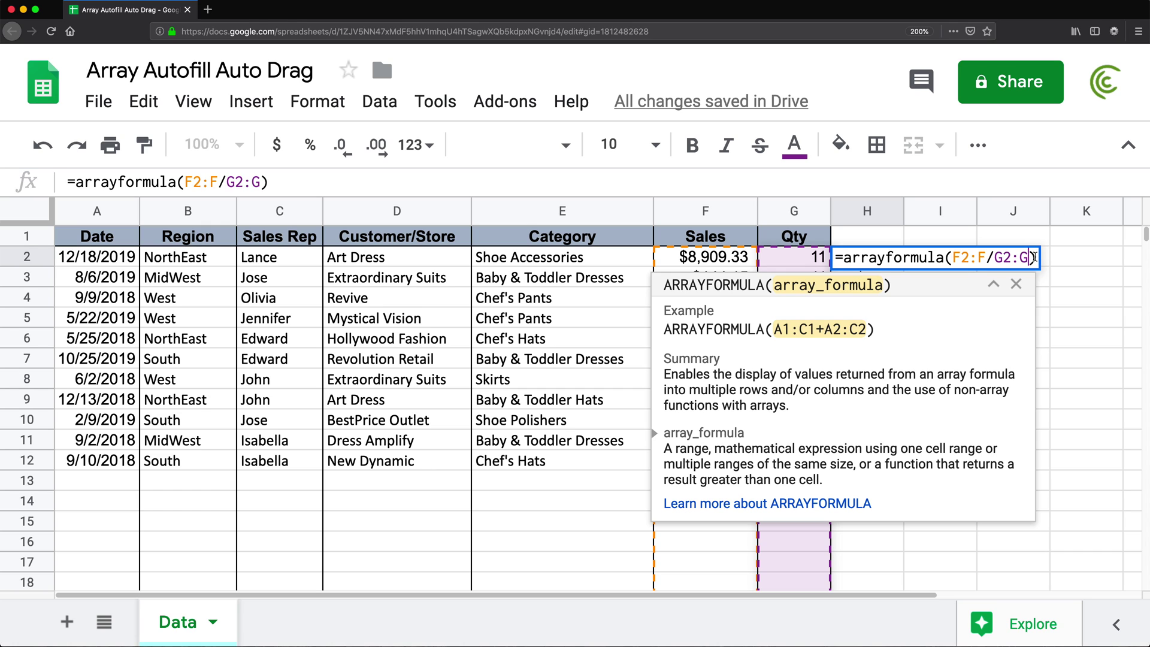
pyautogui.click(1033, 258)
pyautogui.press('Return')
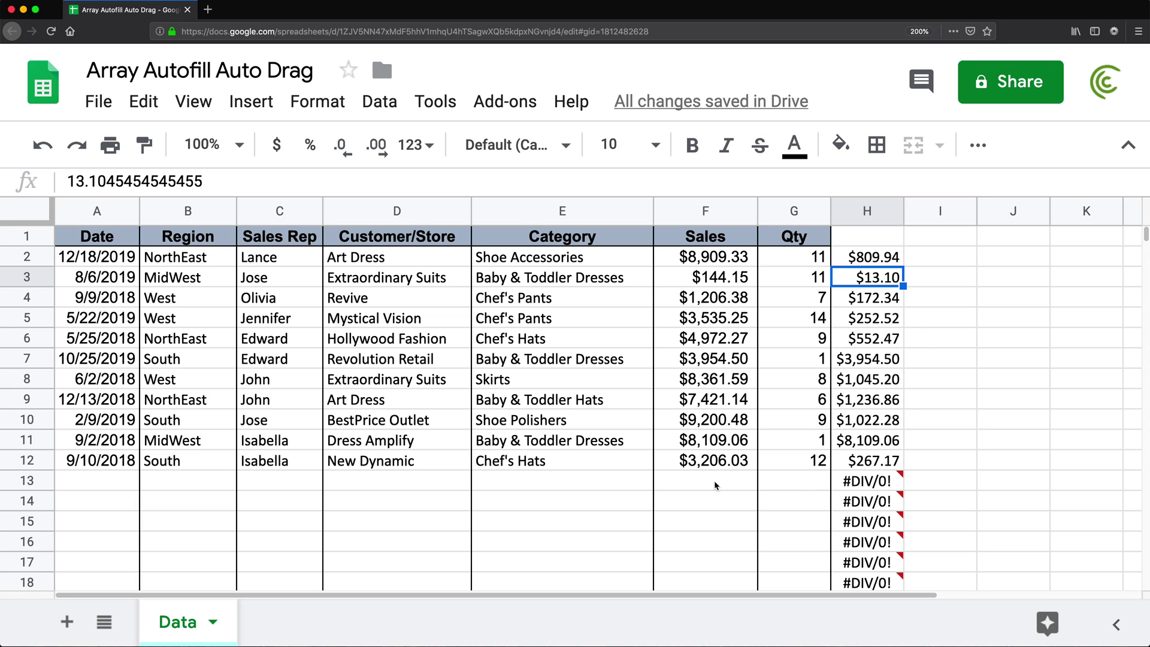
# Enter the single-row division =F2/G2 in I2 and fill it down column I to row 17
pyautogui.moveTo(716, 485); pyautogui.dragTo(793, 581)
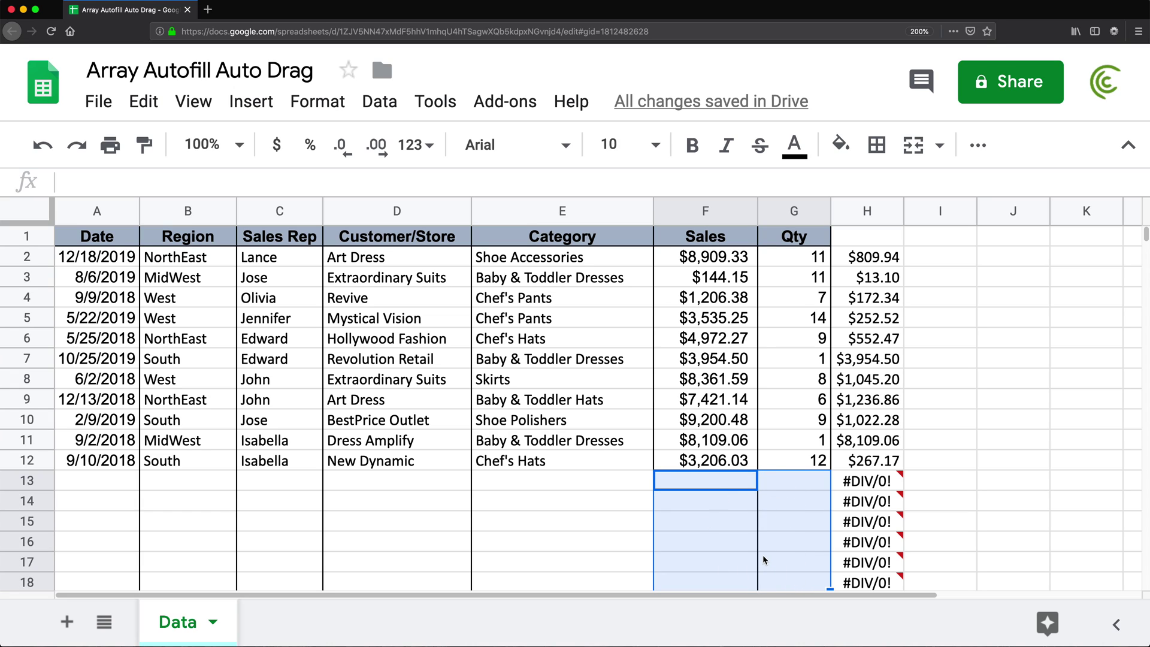
pyautogui.click(932, 260)
pyautogui.write('=')
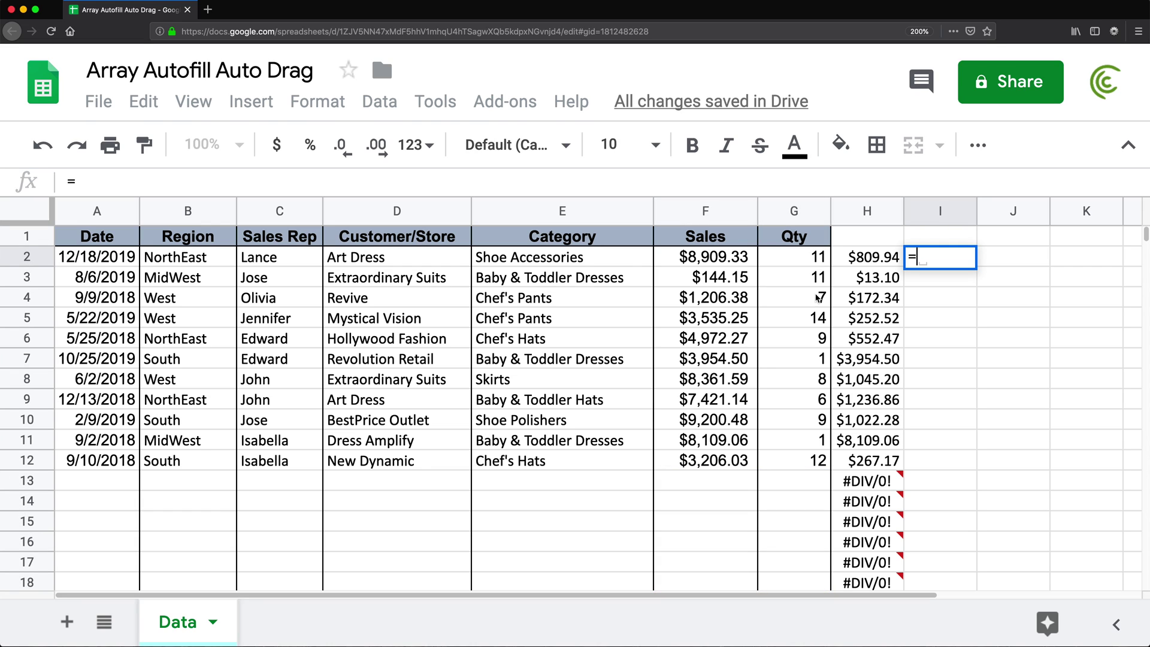
pyautogui.click(695, 261)
pyautogui.write('/')
pyautogui.click(778, 262)
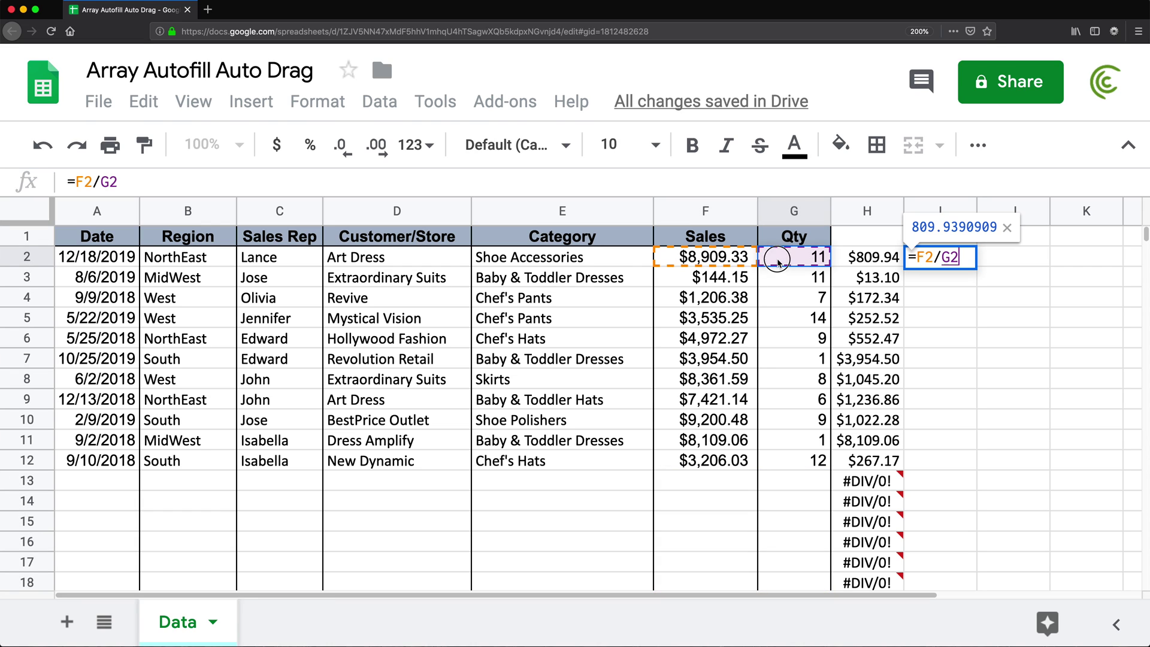
pyautogui.press('Return')
pyautogui.click(947, 264)
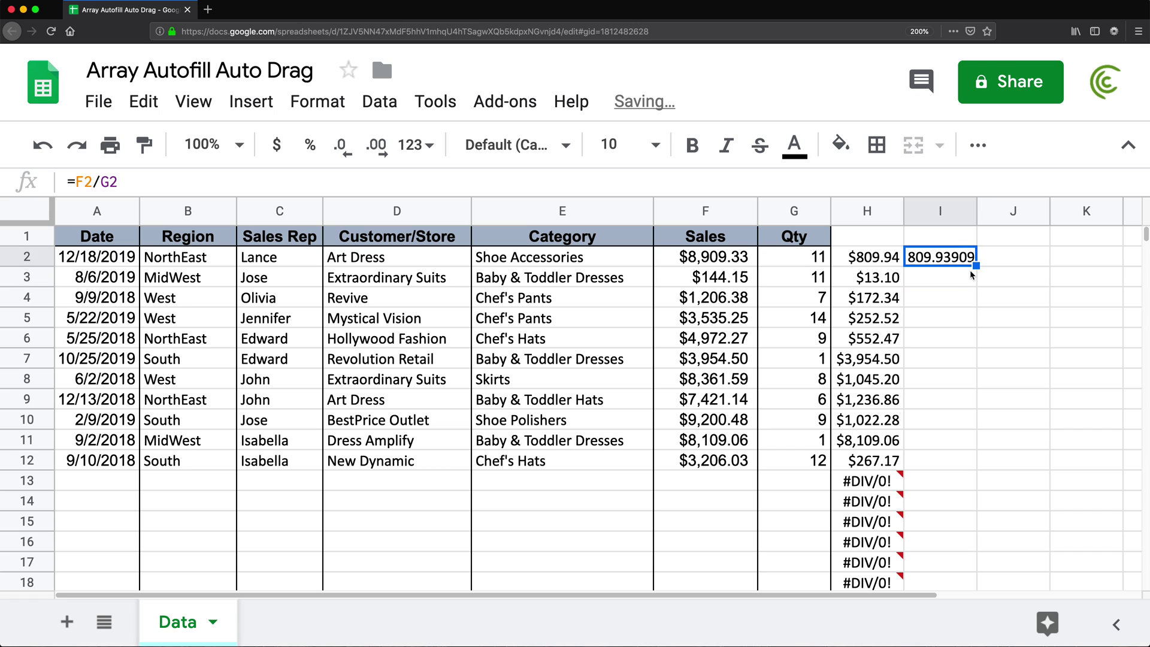
pyautogui.moveTo(975, 265); pyautogui.dragTo(974, 570)
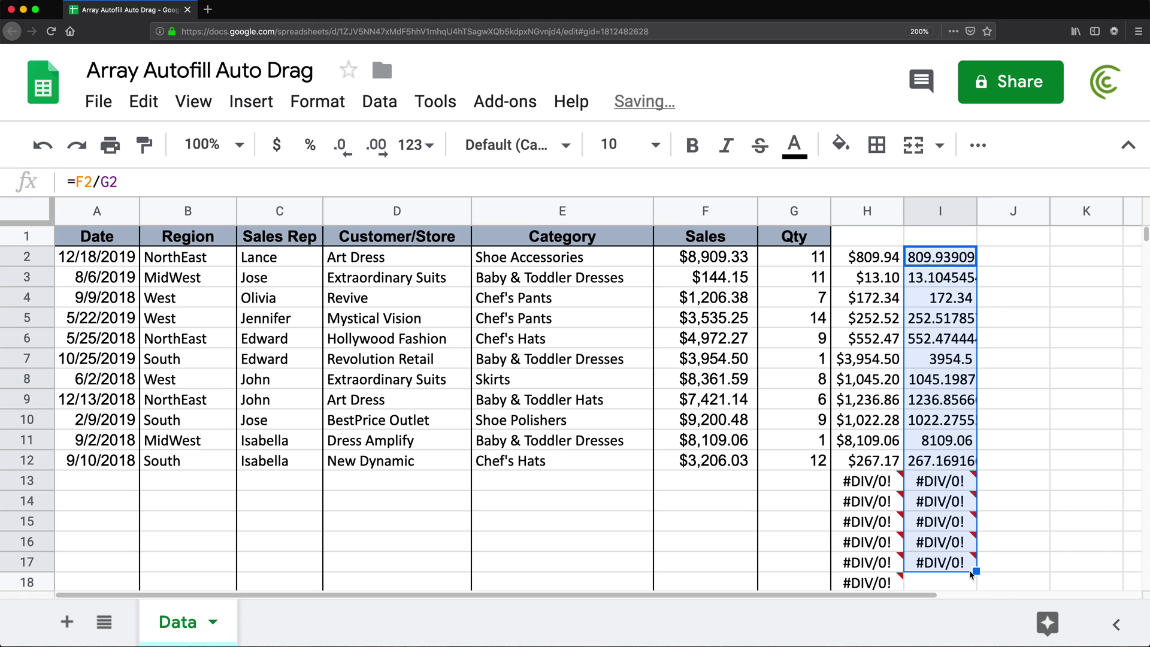
# Examine the division formula in I13 against its source cells in row 13, and read the error note on H13
pyautogui.click(716, 479)
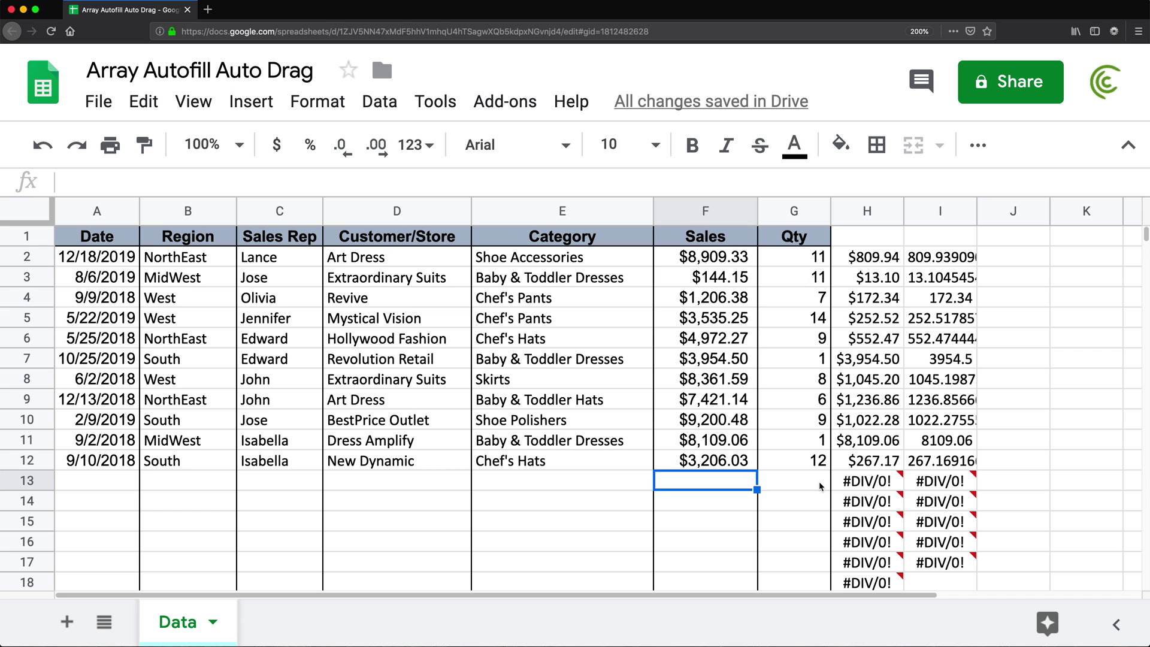
pyautogui.doubleClick(944, 483)
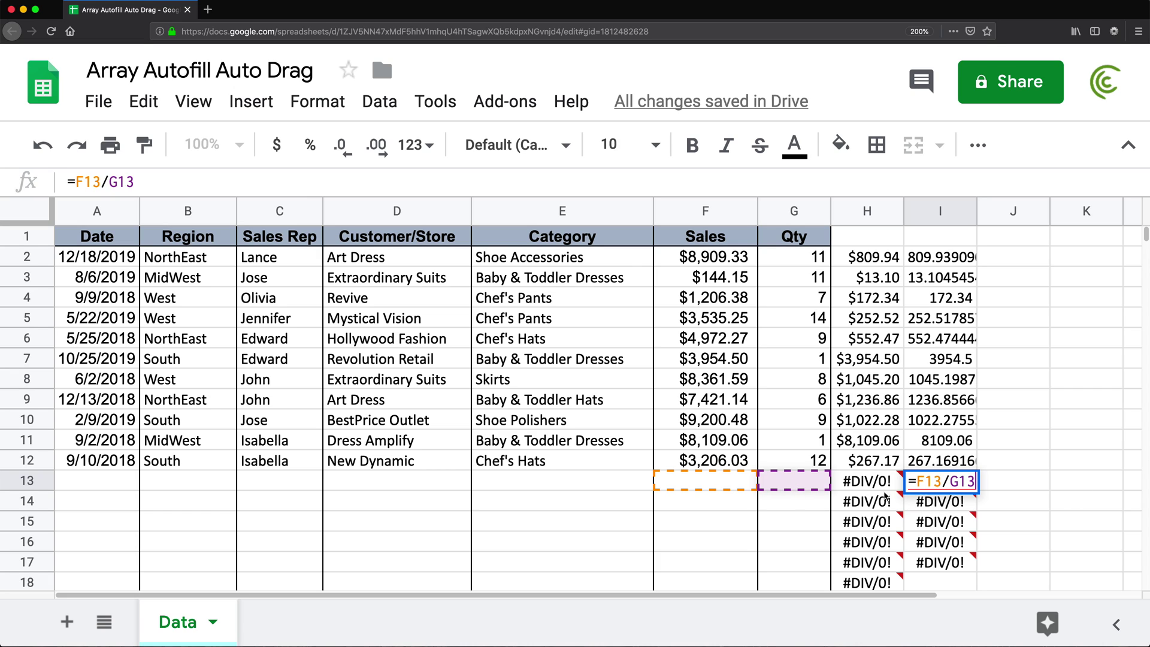
pyautogui.press('Return')
pyautogui.moveTo(877, 487)
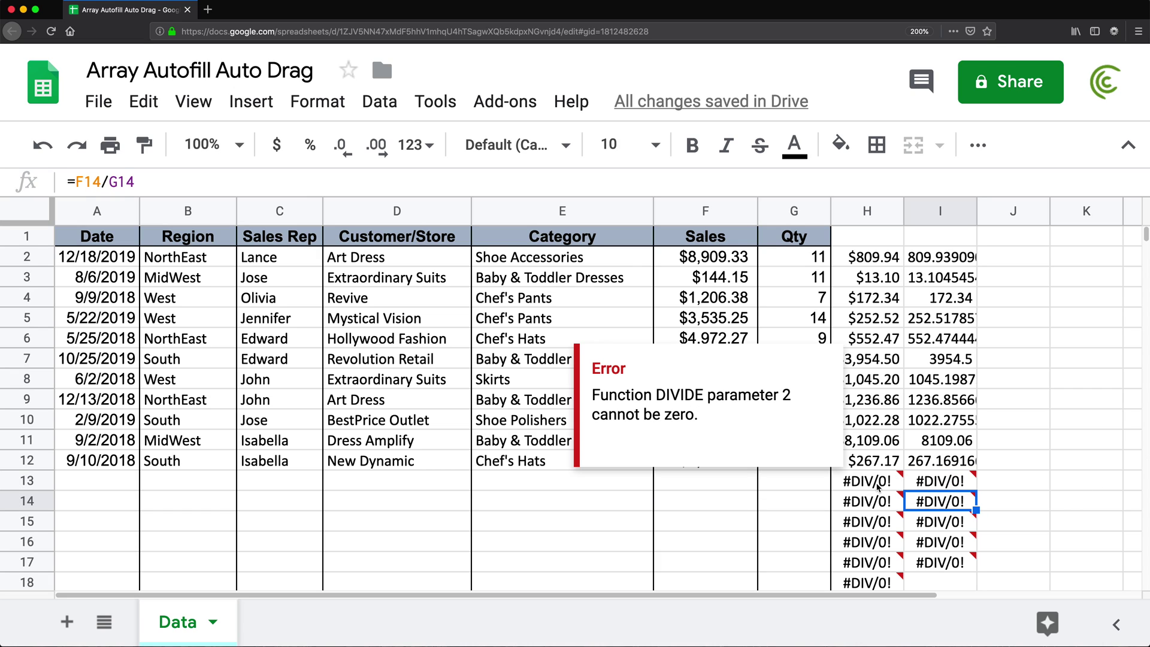
pyautogui.click(939, 212)
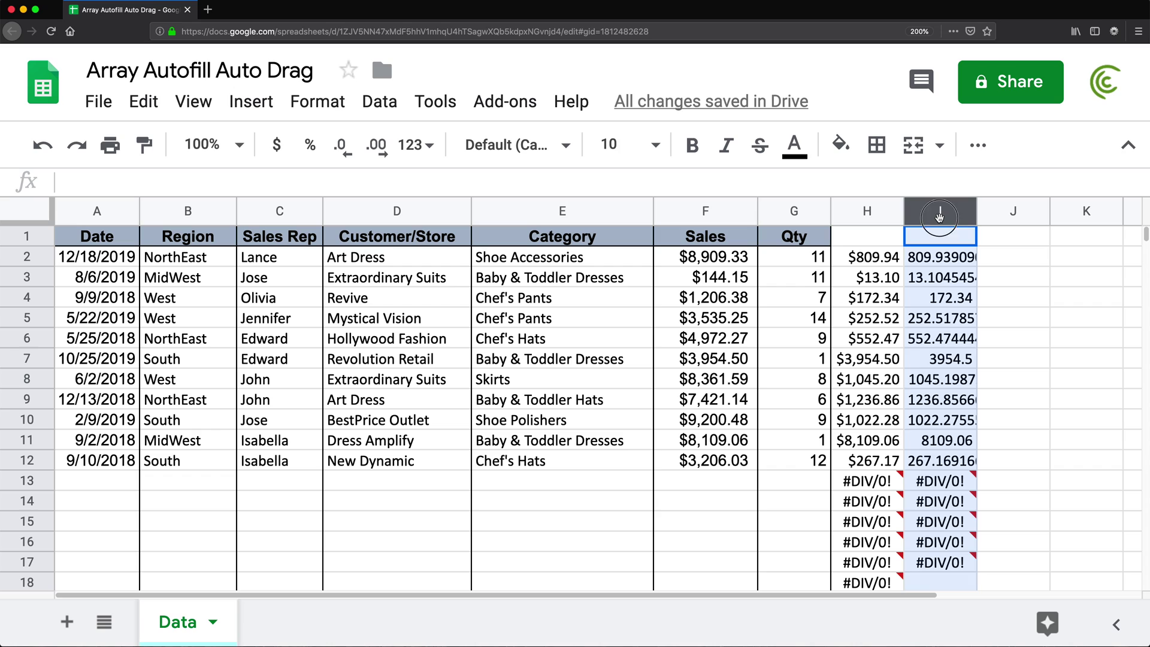
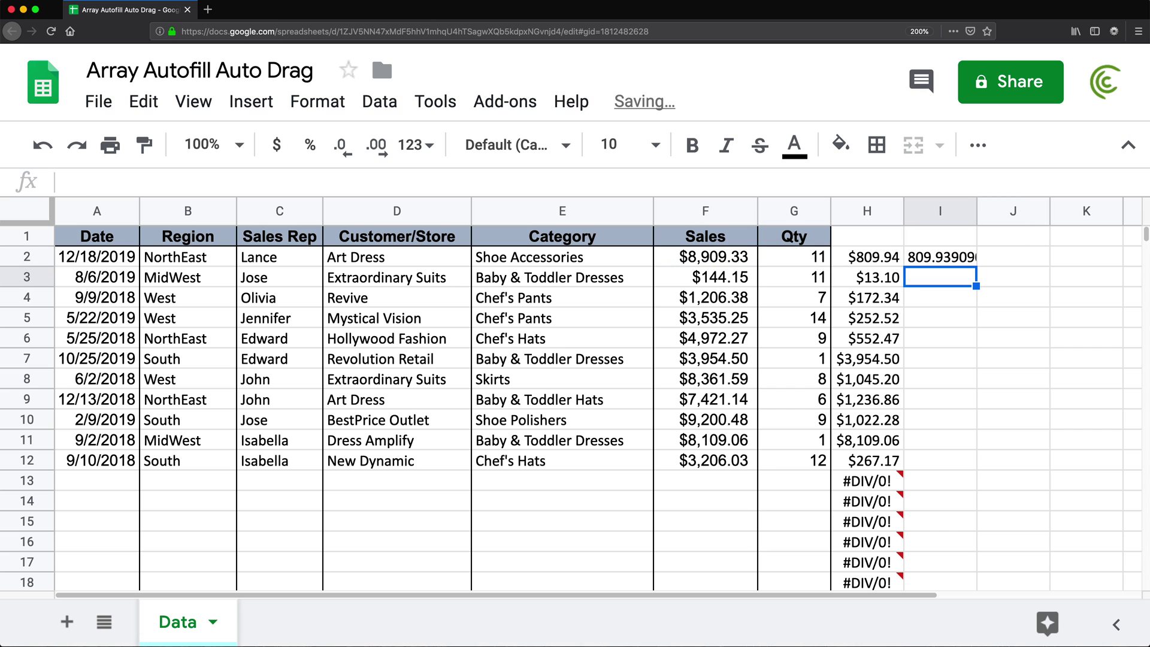
# Fill the division formula in I2 down column I to row 22
pyautogui.click(971, 261)
pyautogui.moveTo(975, 264); pyautogui.dragTo(952, 480)
pyautogui.scroll(1, 916, 285)
pyautogui.scroll(-20, 917, 285)
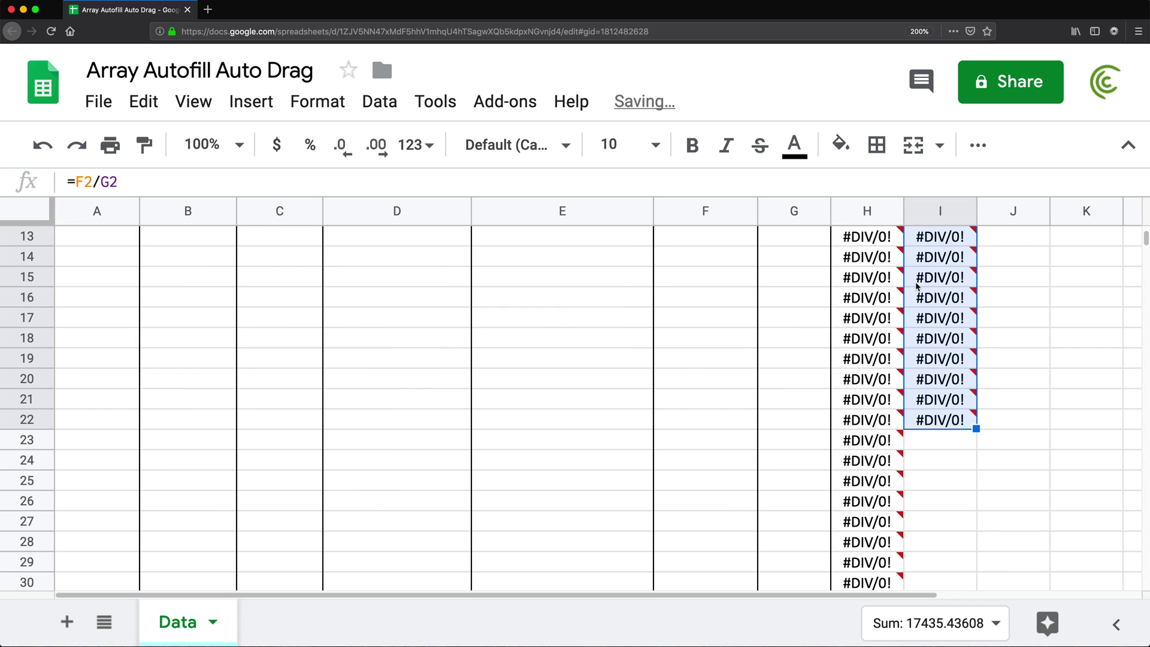
pyautogui.moveTo(1145, 274); pyautogui.dragTo(1146, 230)
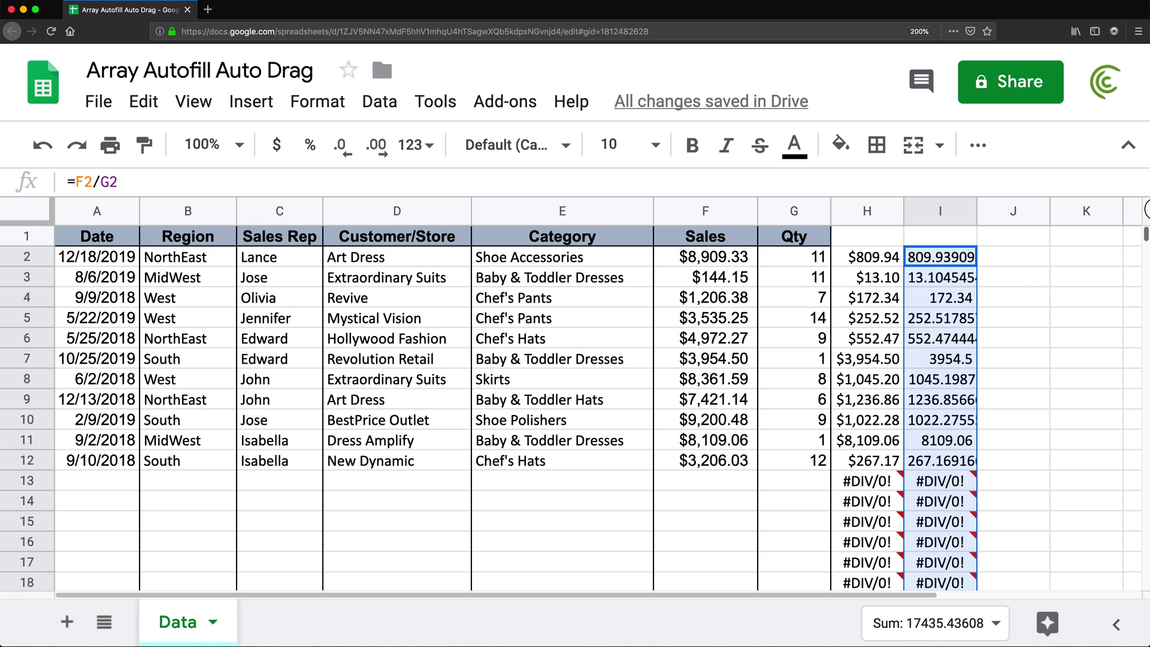
# Replace the formula in I2 with the start of an IF that returns blank for an empty Qty: =if(G2="","",
pyautogui.doubleClick(922, 258)
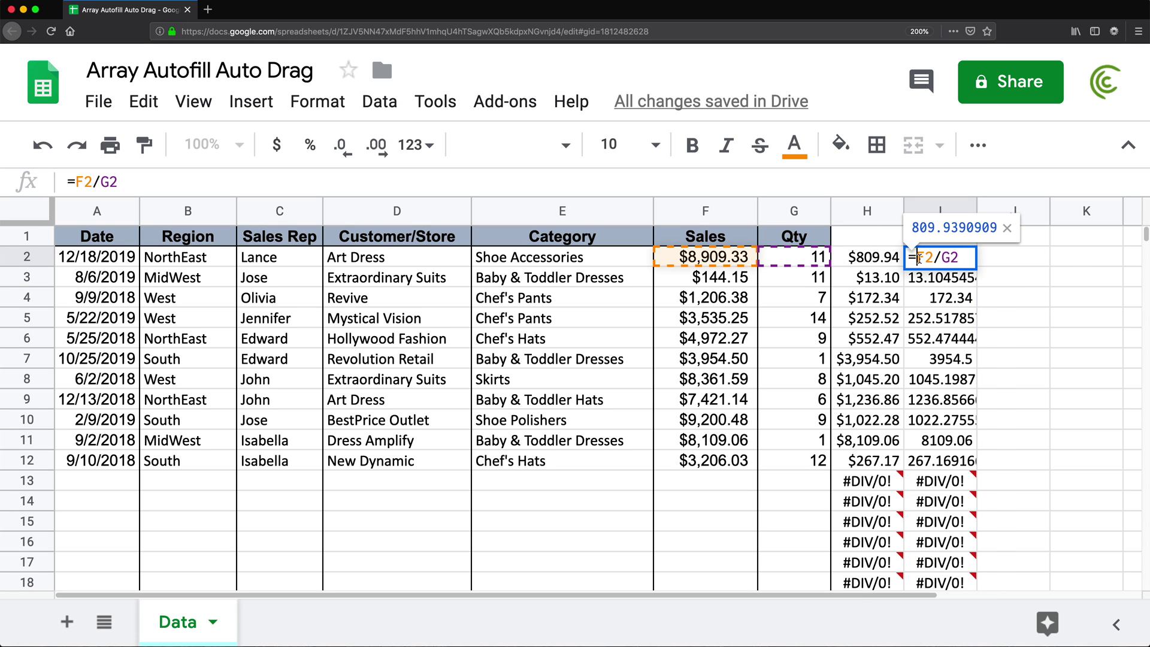
pyautogui.click(942, 258)
pyautogui.press('BackSpace')
pyautogui.press('BackSpace')
pyautogui.press('BackSpace')
pyautogui.press('BackSpace')
pyautogui.press('BackSpace')
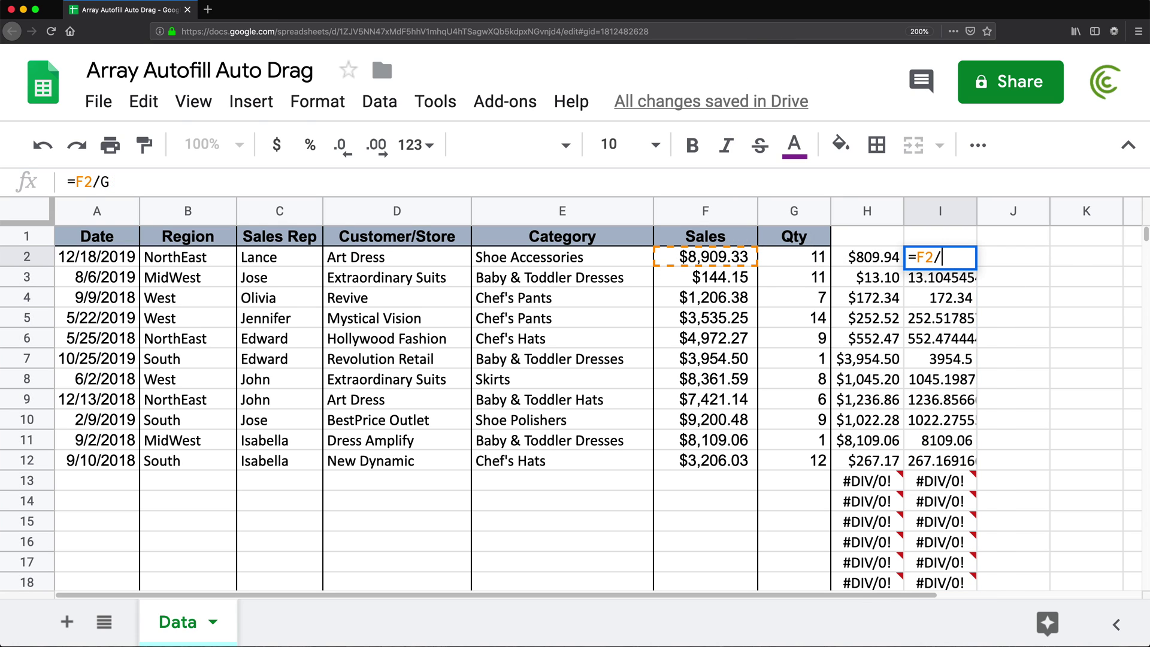
pyautogui.write('if(')
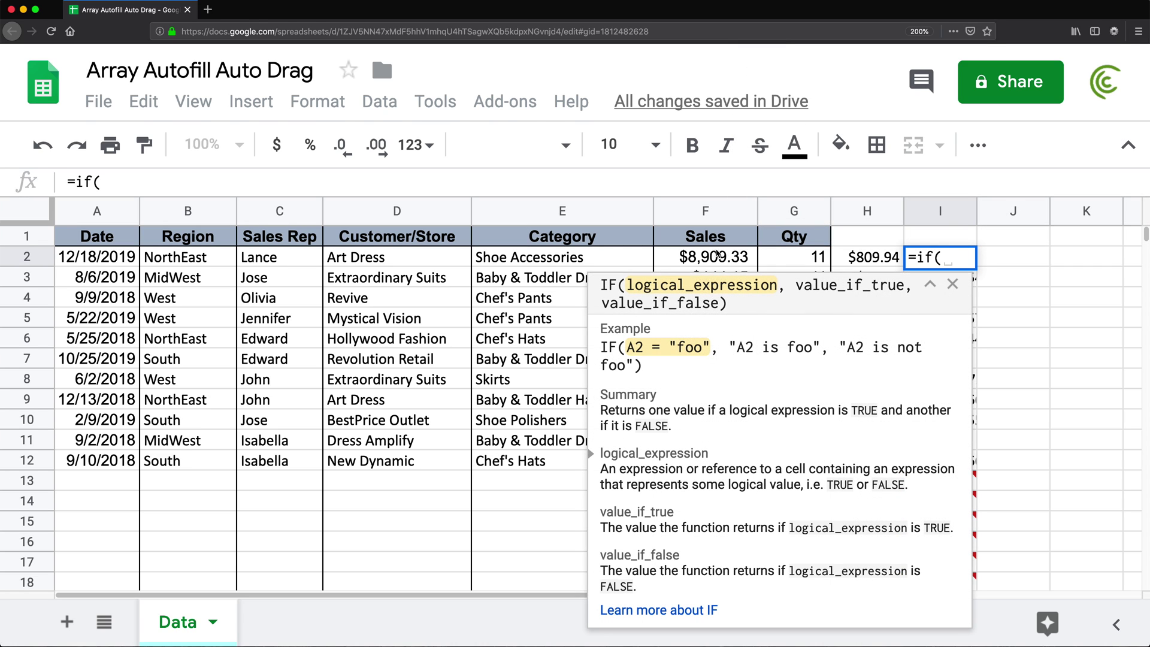
pyautogui.click(797, 259)
pyautogui.write('=""')
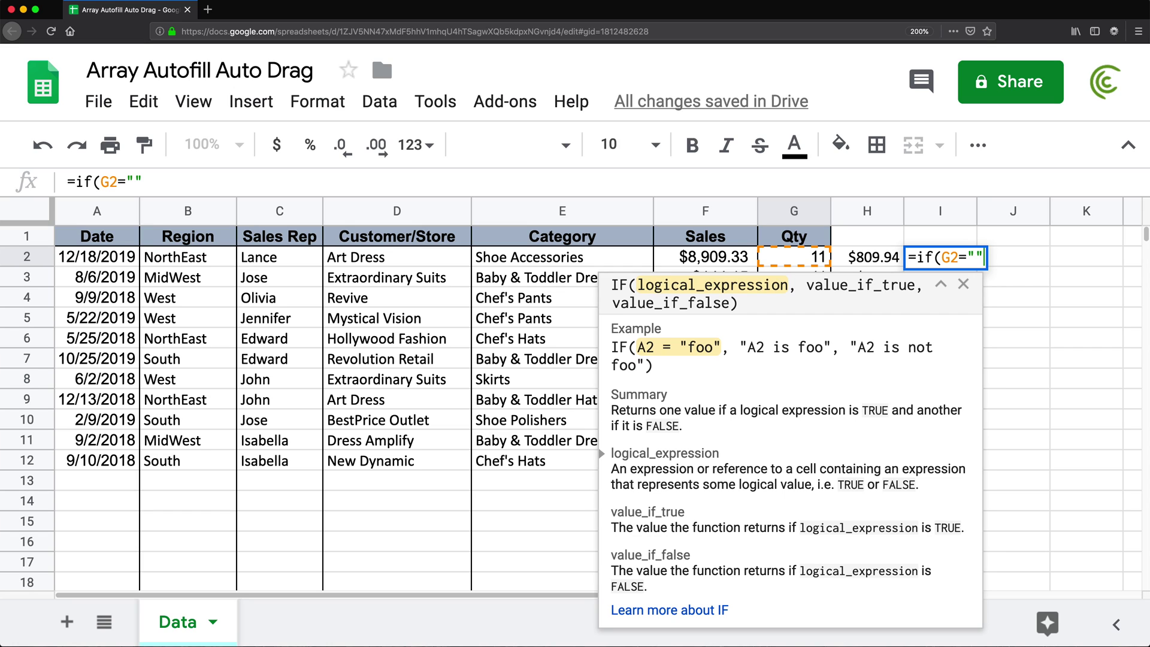
pyautogui.write(',')
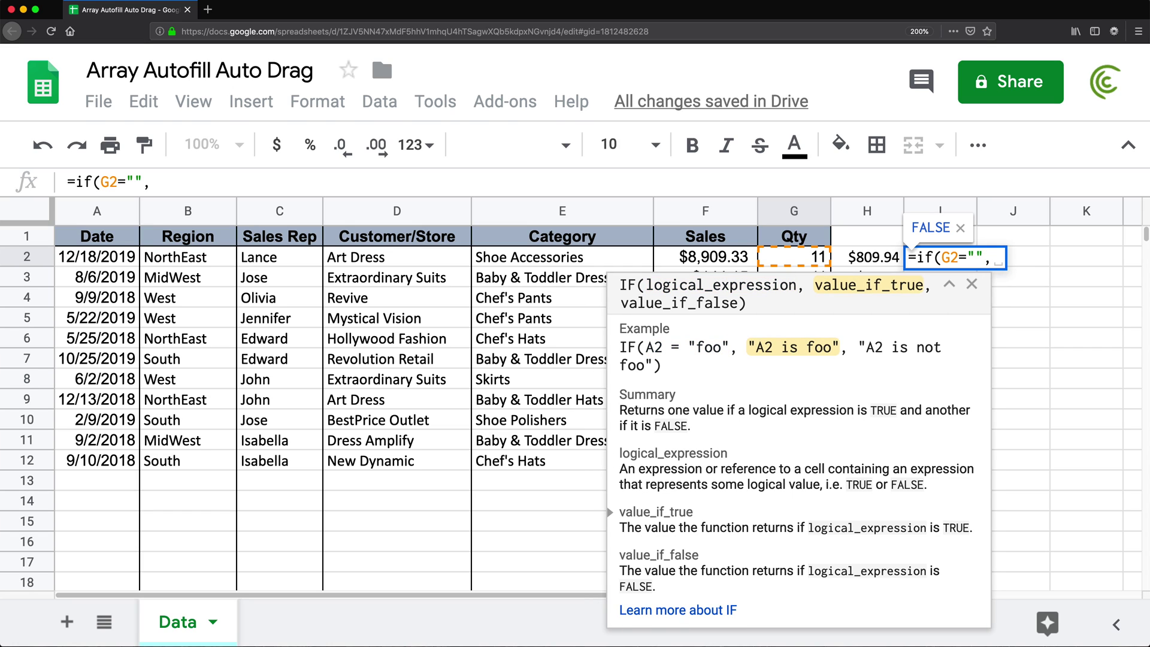
pyautogui.write('""')
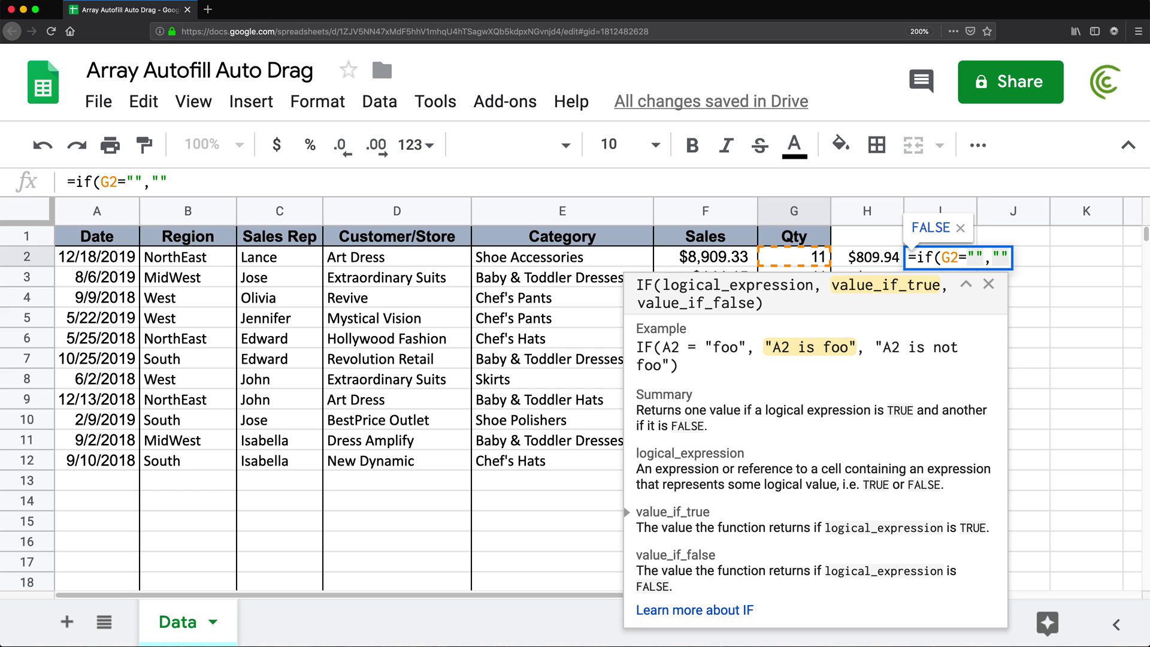
pyautogui.write(',')
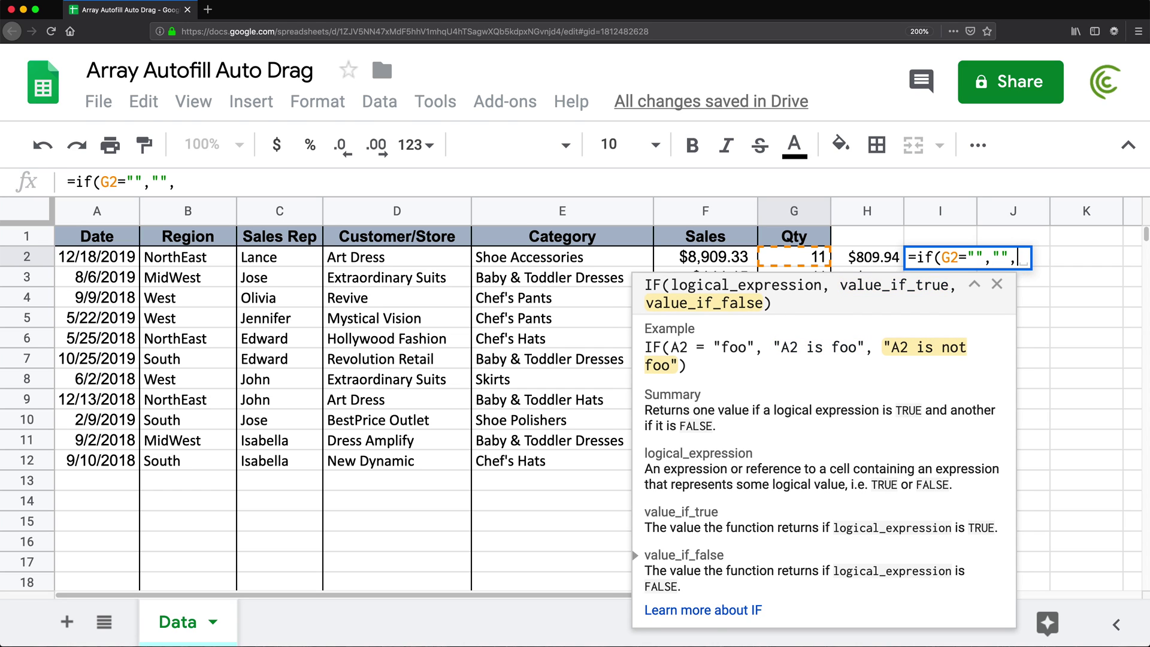
# Complete the I2 formula as =if(G2="","",F2/G2) and fill it down column I to row 17
pyautogui.click(714, 260)
pyautogui.write('/')
pyautogui.click(772, 264)
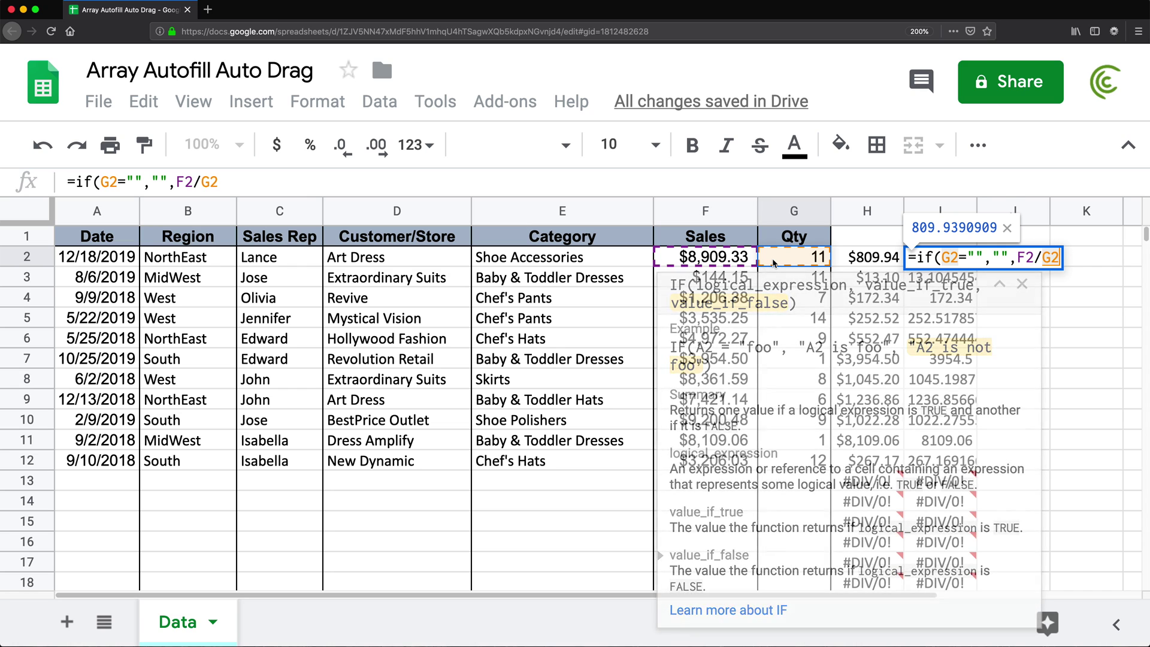
pyautogui.write(')')
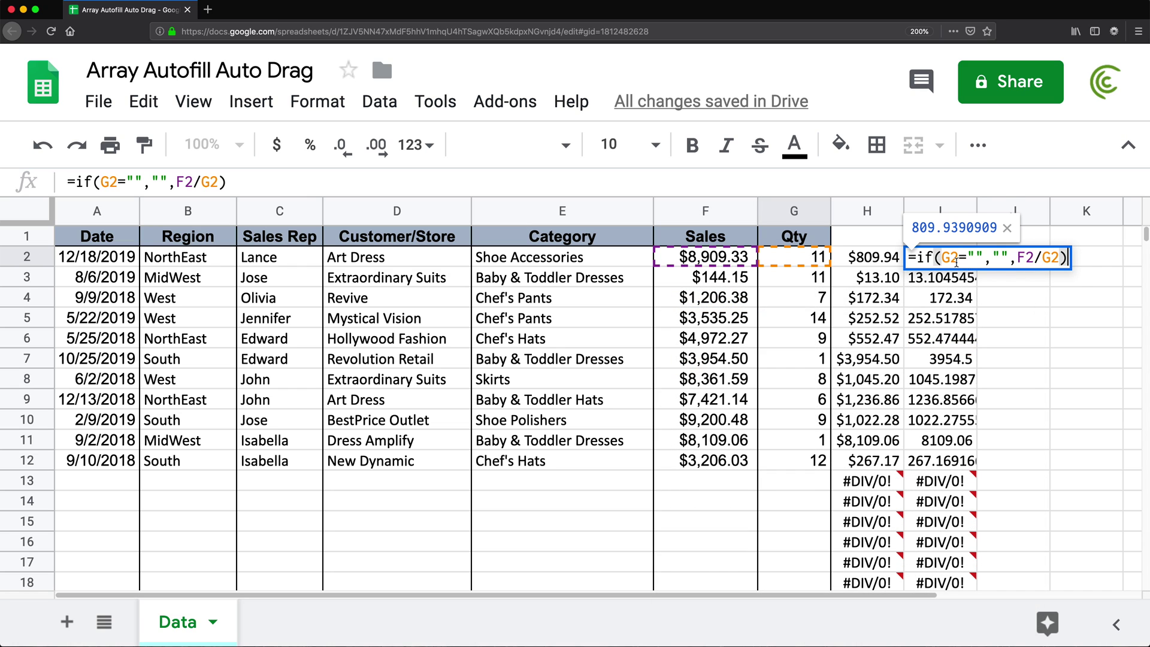
pyautogui.moveTo(984, 257); pyautogui.dragTo(939, 257)
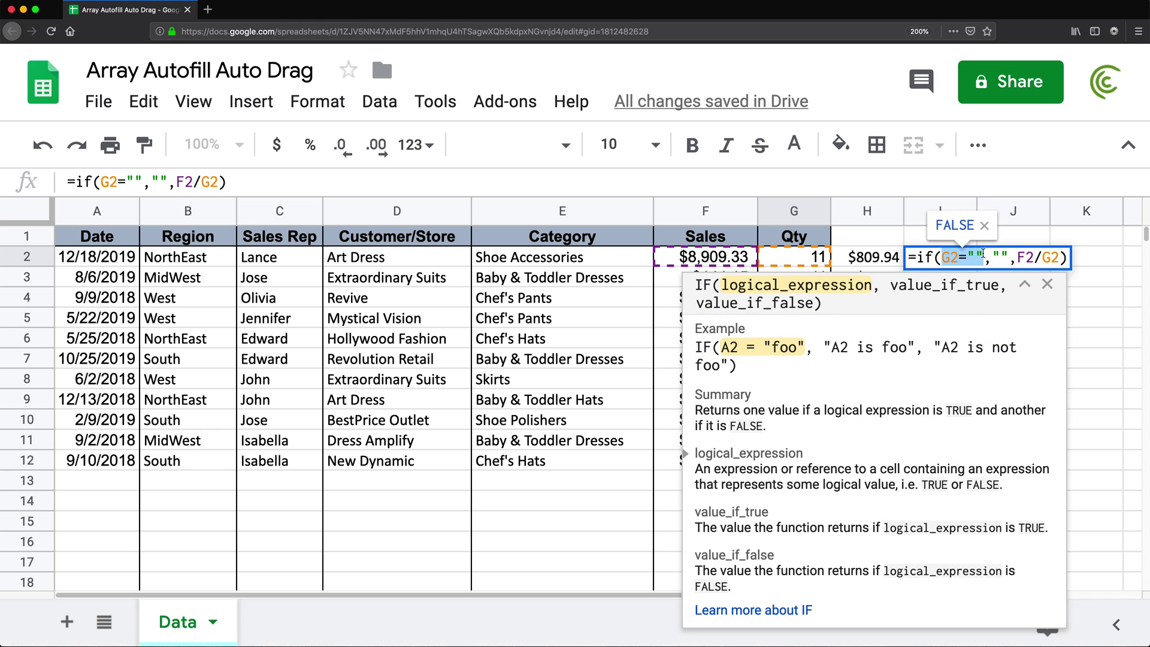
pyautogui.moveTo(1008, 257); pyautogui.dragTo(993, 258)
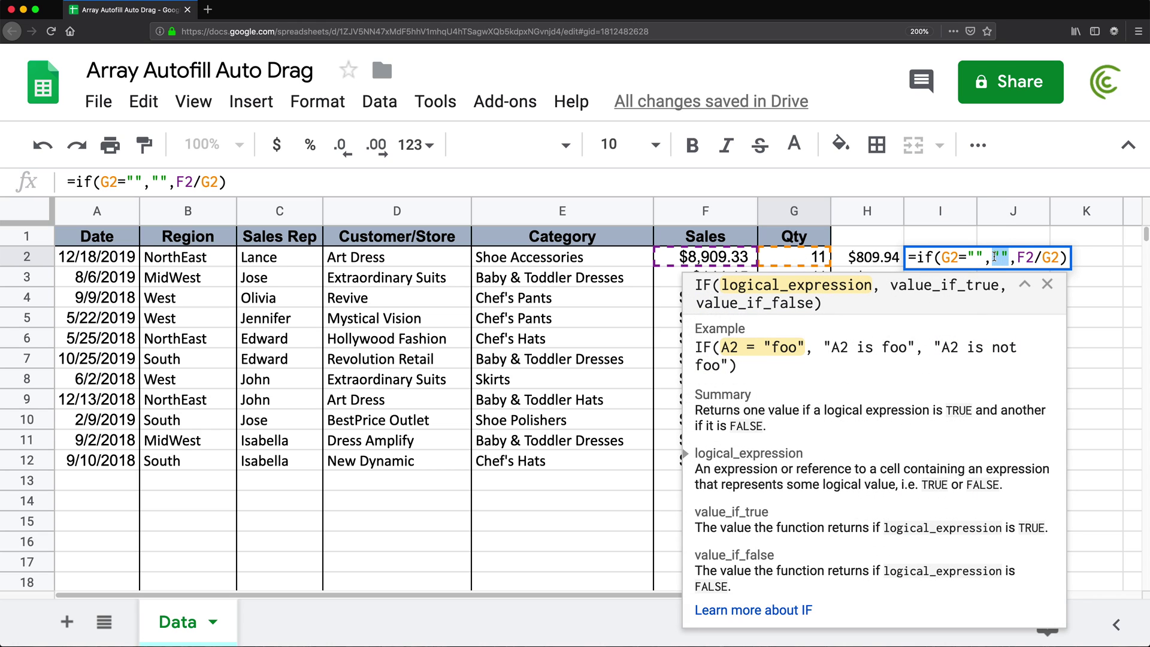
pyautogui.click(1066, 258)
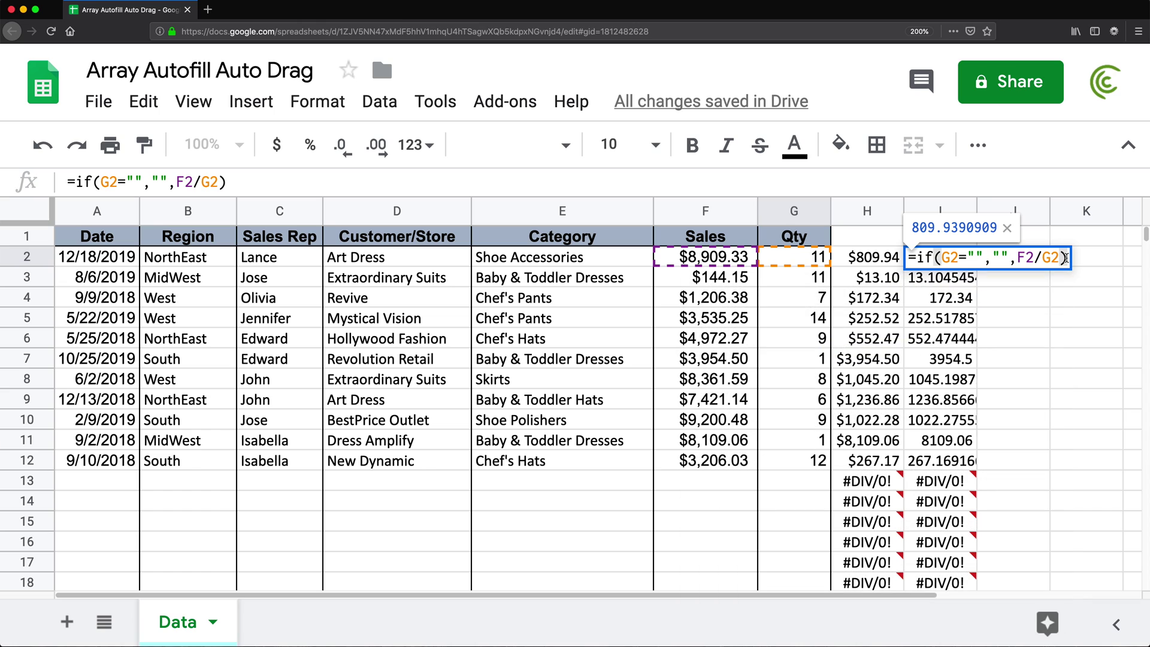
pyautogui.press('Return')
pyautogui.click(956, 264)
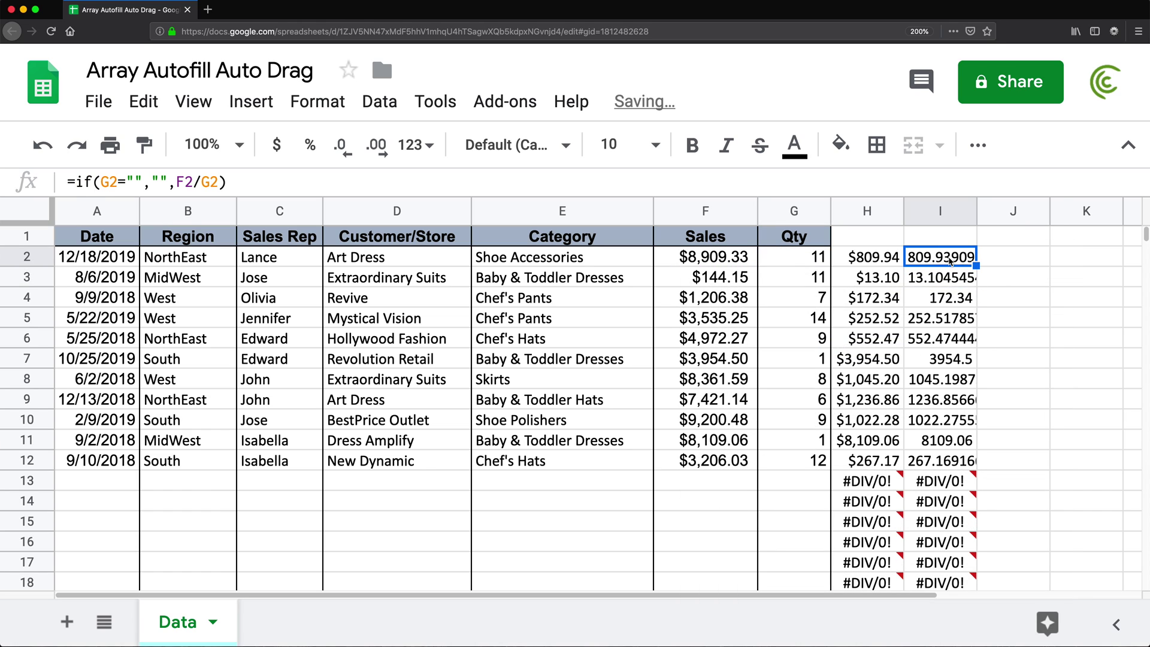
pyautogui.moveTo(976, 264); pyautogui.dragTo(971, 568)
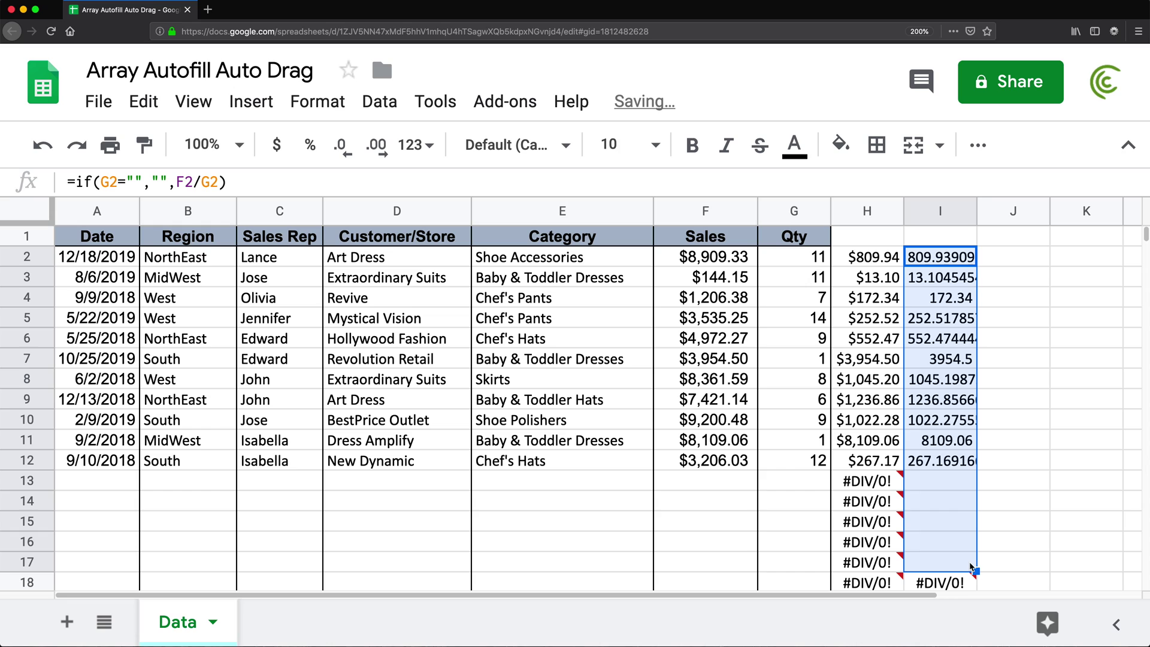
# Check the empty Qty cell G13 and the IF formula in I13, and clear the contents of column I
pyautogui.click(792, 483)
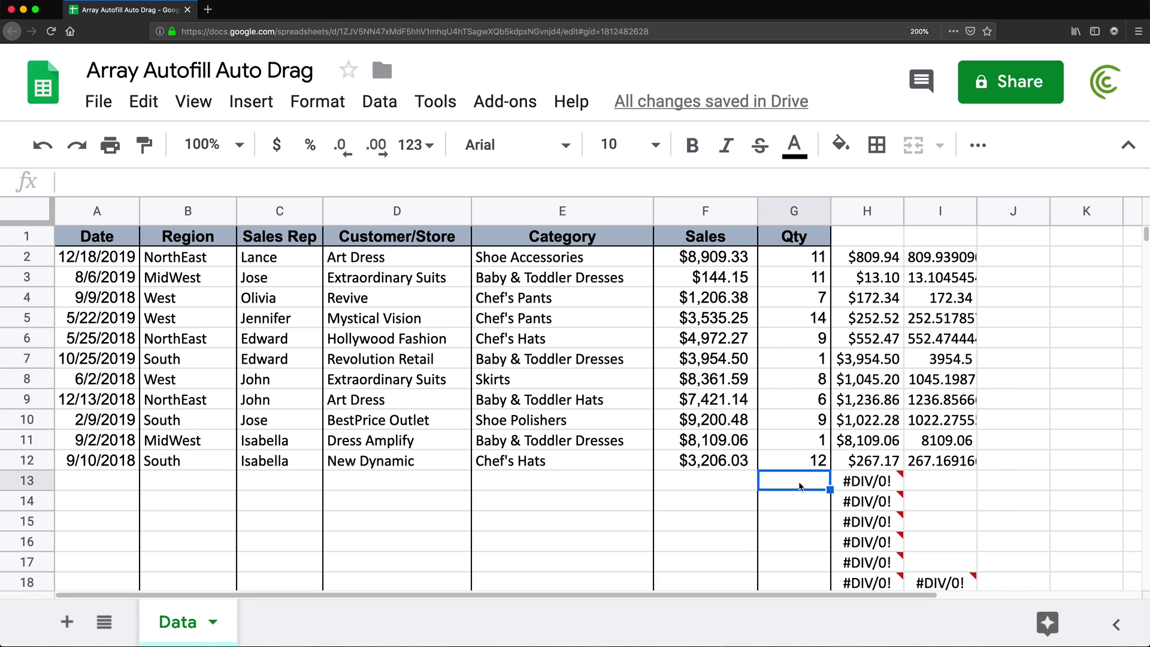
pyautogui.click(945, 486)
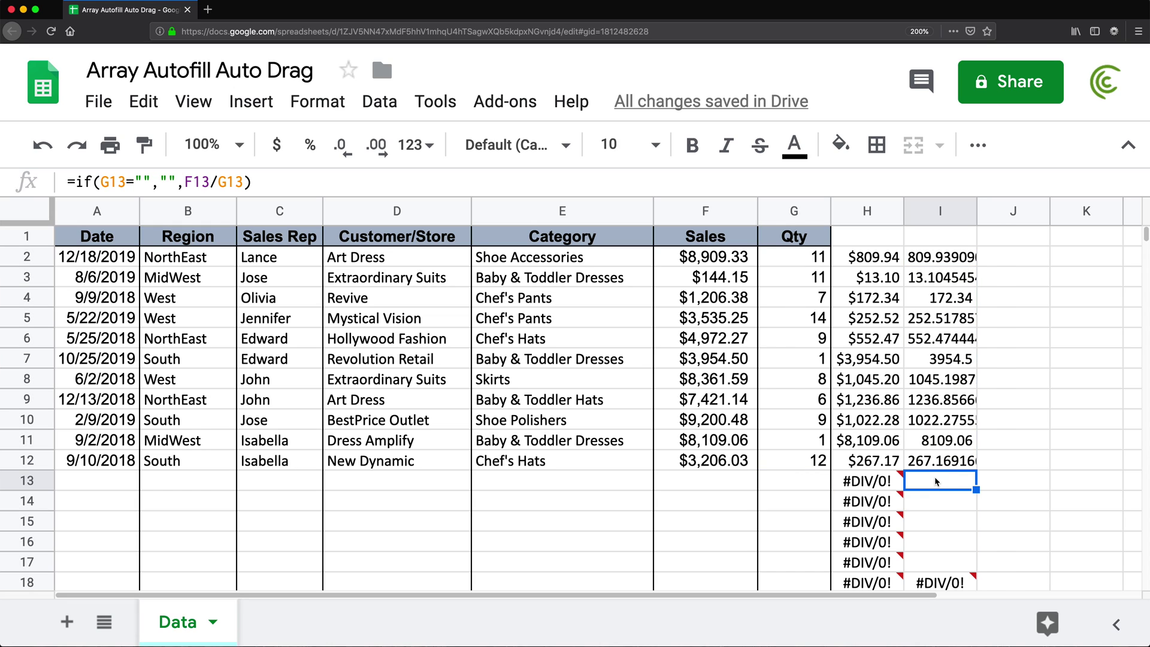
pyautogui.click(942, 209)
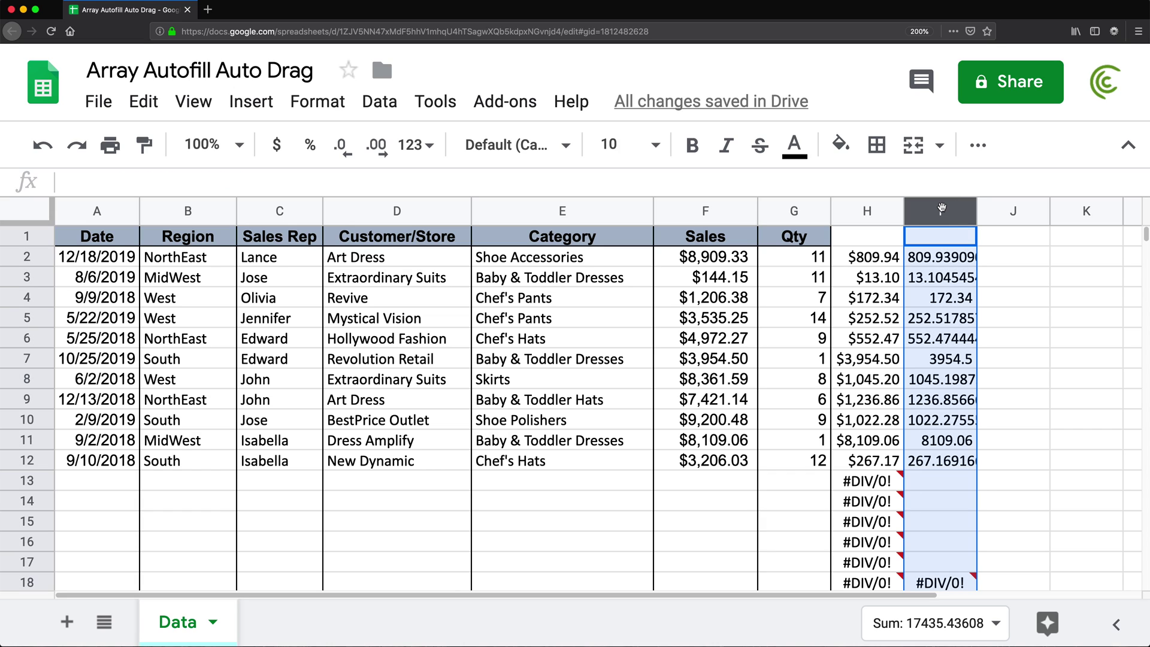
pyautogui.press('Delete')
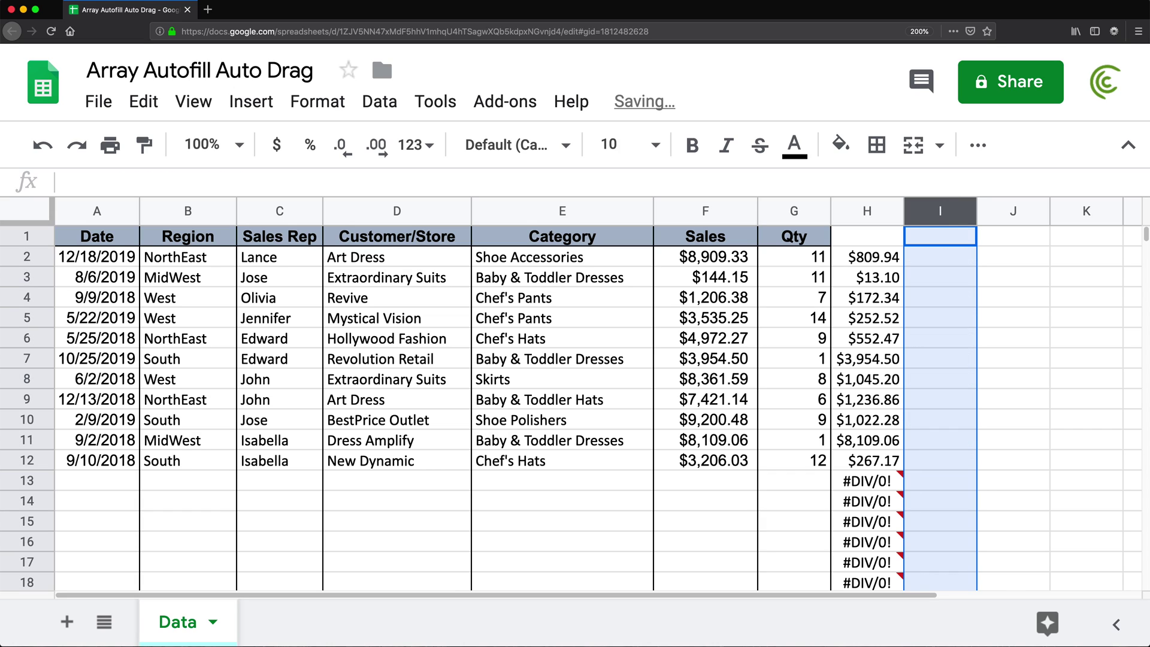
# Replace the division F2:F/G2:G inside H2's ARRAYFORMULA with the start of an IF function
pyautogui.doubleClick(871, 259)
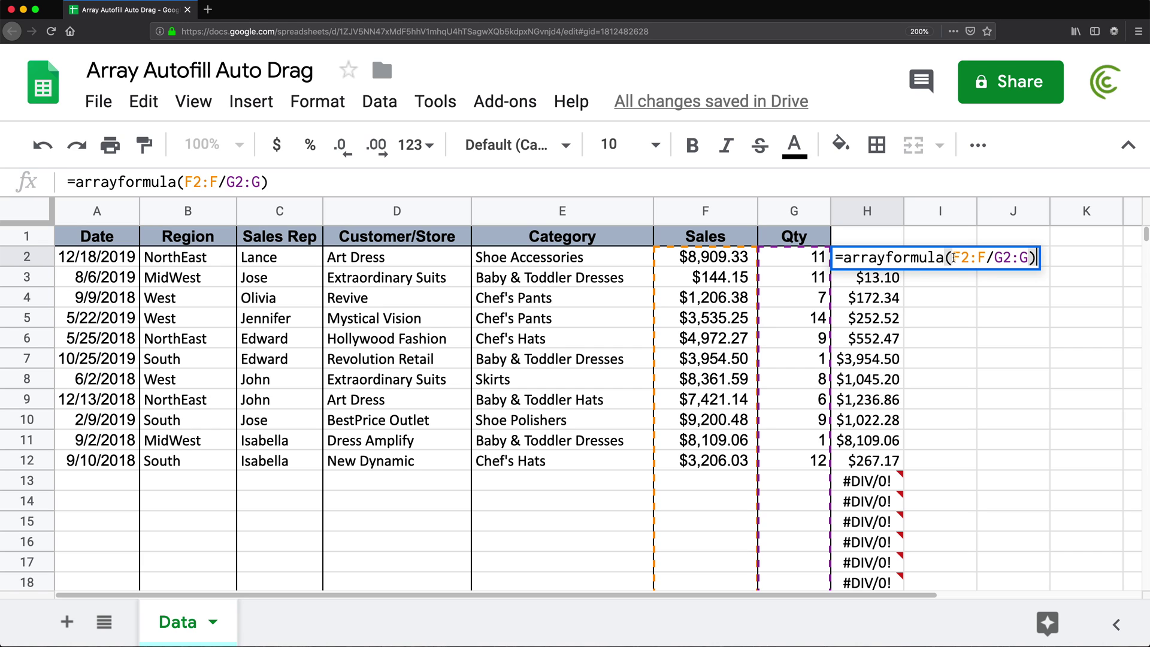
pyautogui.moveTo(954, 257); pyautogui.dragTo(1065, 259)
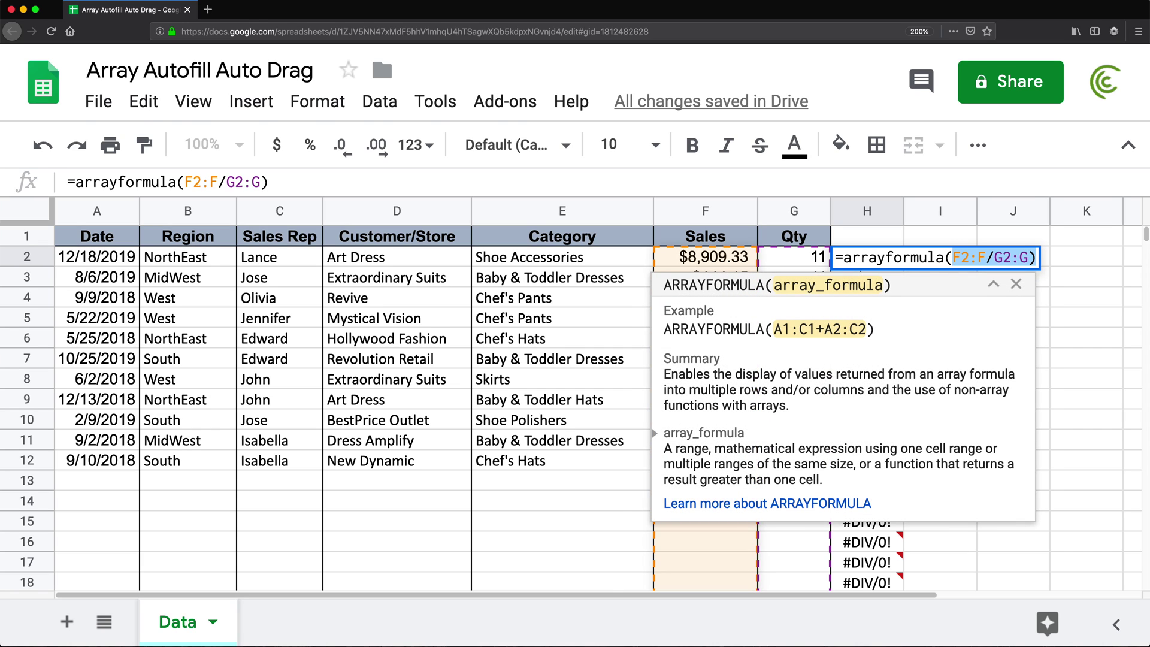
pyautogui.press('BackSpace')
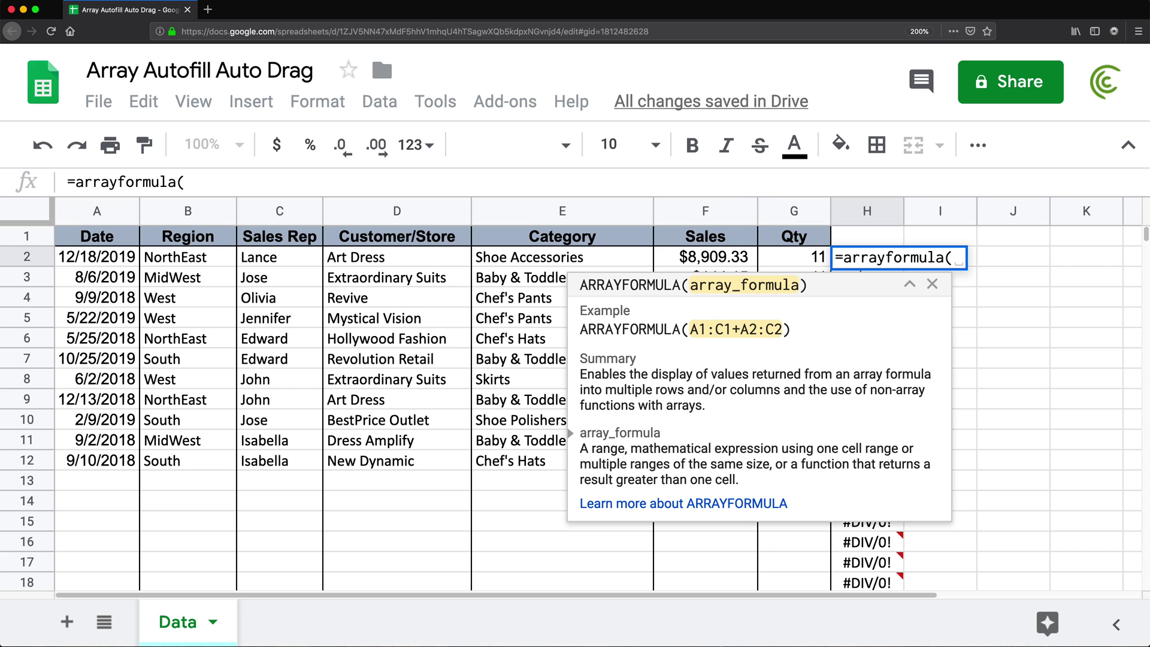
pyautogui.write('ID')
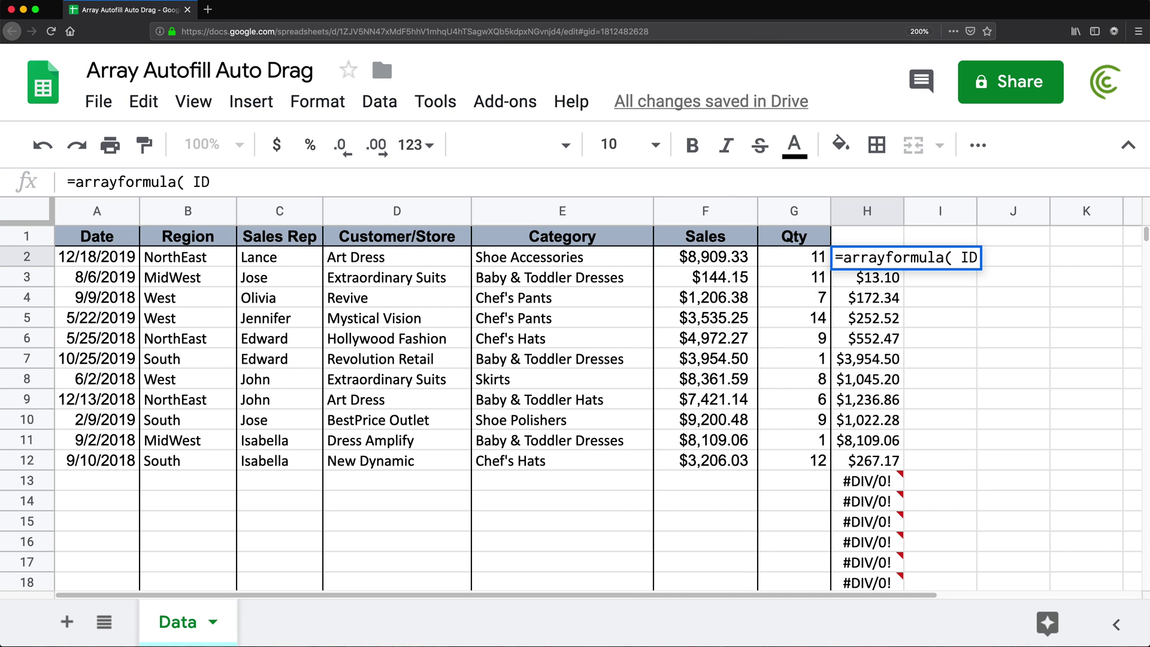
pyautogui.press('BackSpace')
pyautogui.write('F(')
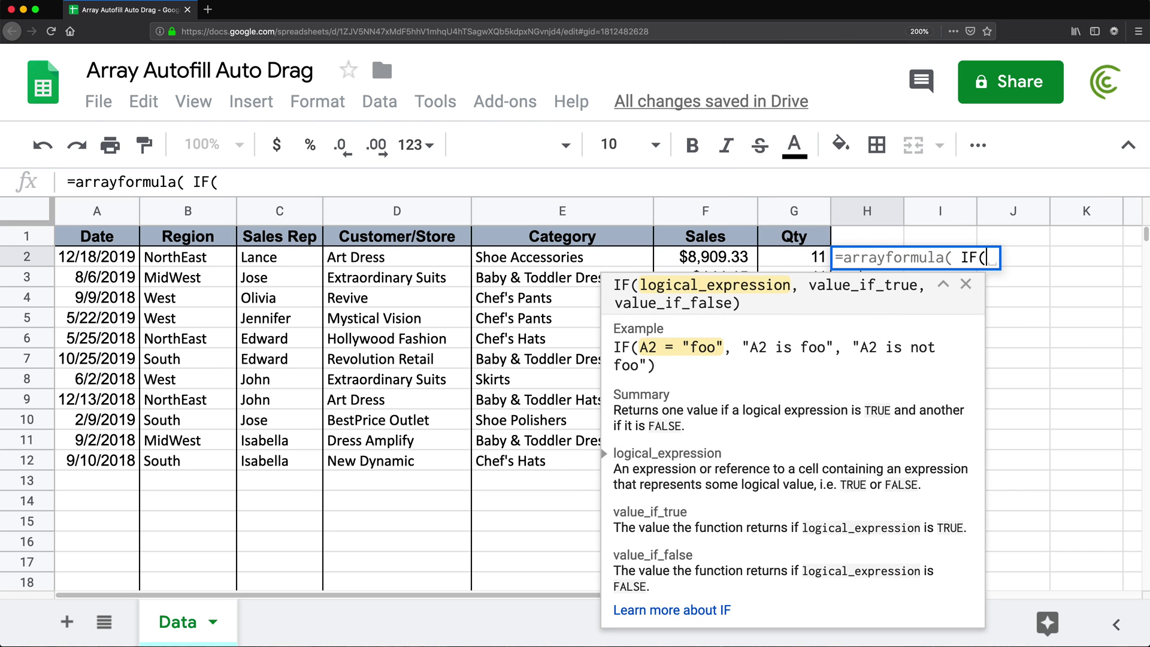
# Make the IF in H2 test the open-ended Qty range for blanks and return an empty string: G2:G="","",
pyautogui.click(970, 290)
pyautogui.moveTo(800, 263); pyautogui.dragTo(784, 522)
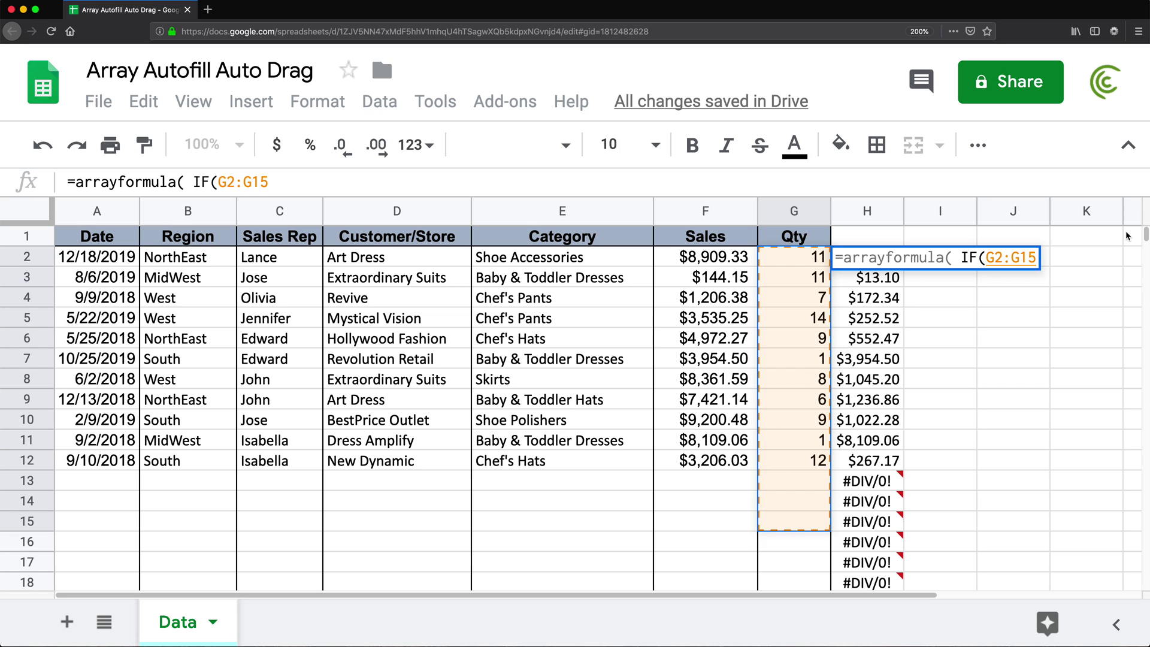
pyautogui.press('BackSpace')
pyautogui.press('BackSpace')
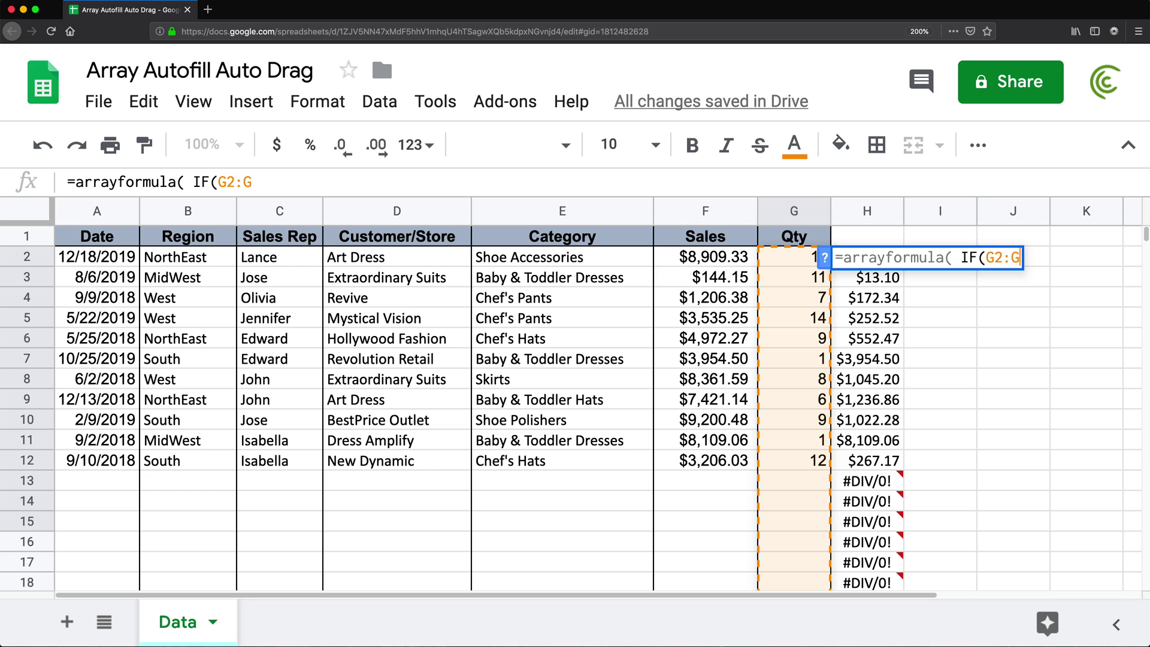
pyautogui.write('=""')
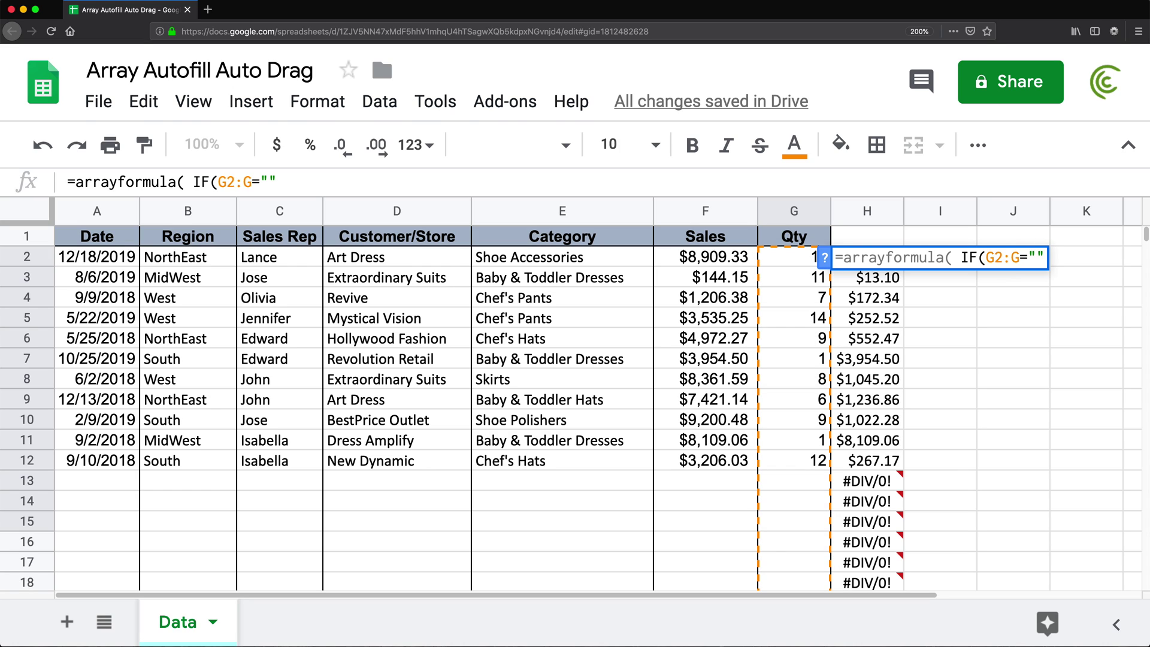
pyautogui.write(',')
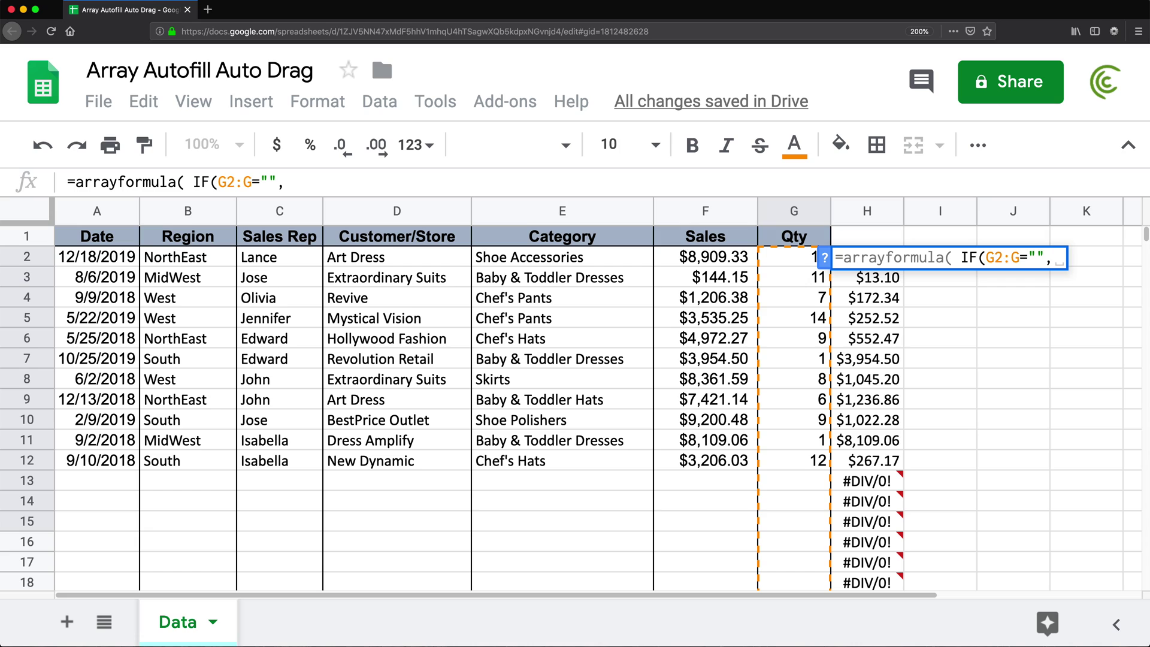
pyautogui.write('""')
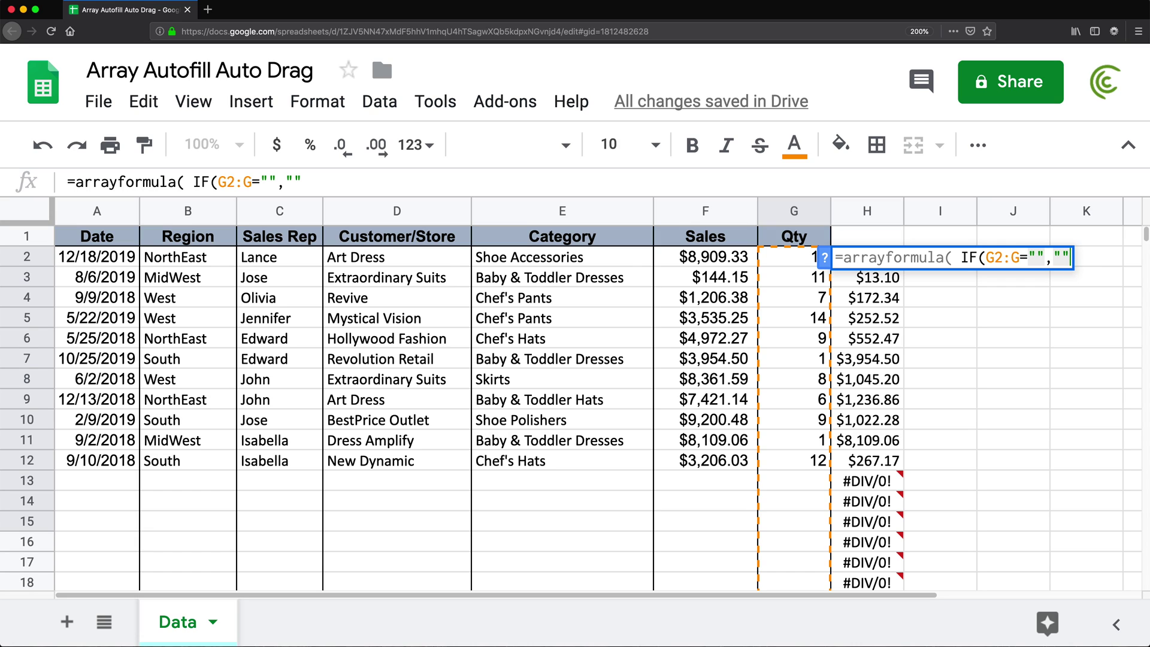
pyautogui.write(',')
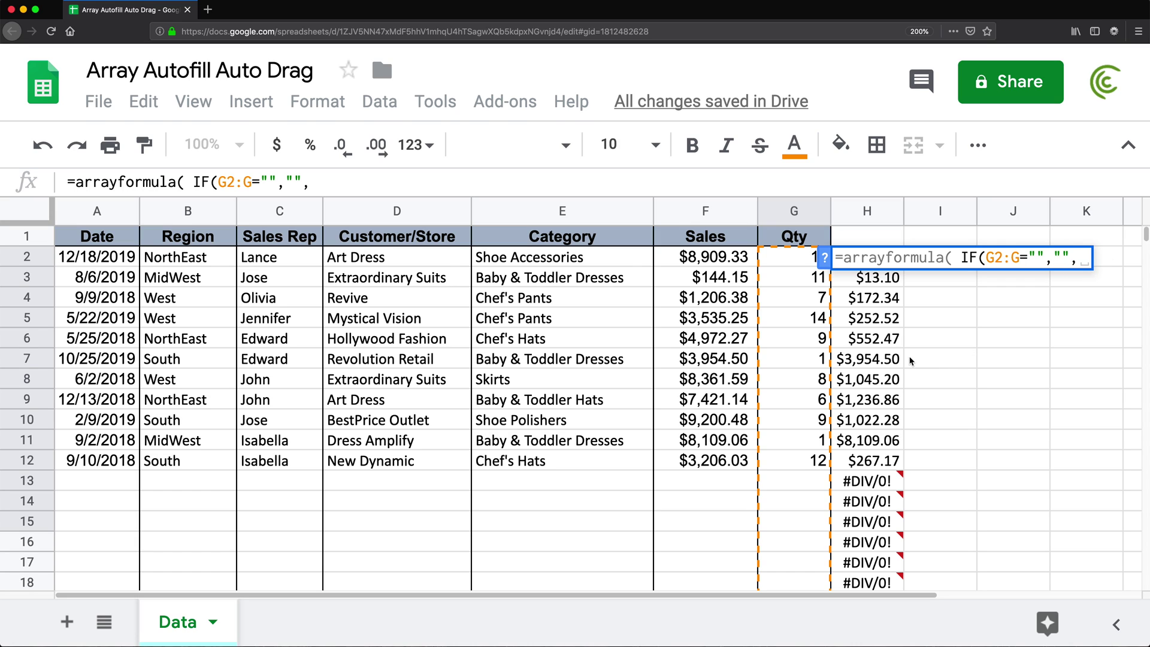
# Add the open-ended division F2:F/G2:G as the IF's false value in H2 and close the IF
pyautogui.click(710, 263)
pyautogui.moveTo(710, 269); pyautogui.dragTo(710, 462)
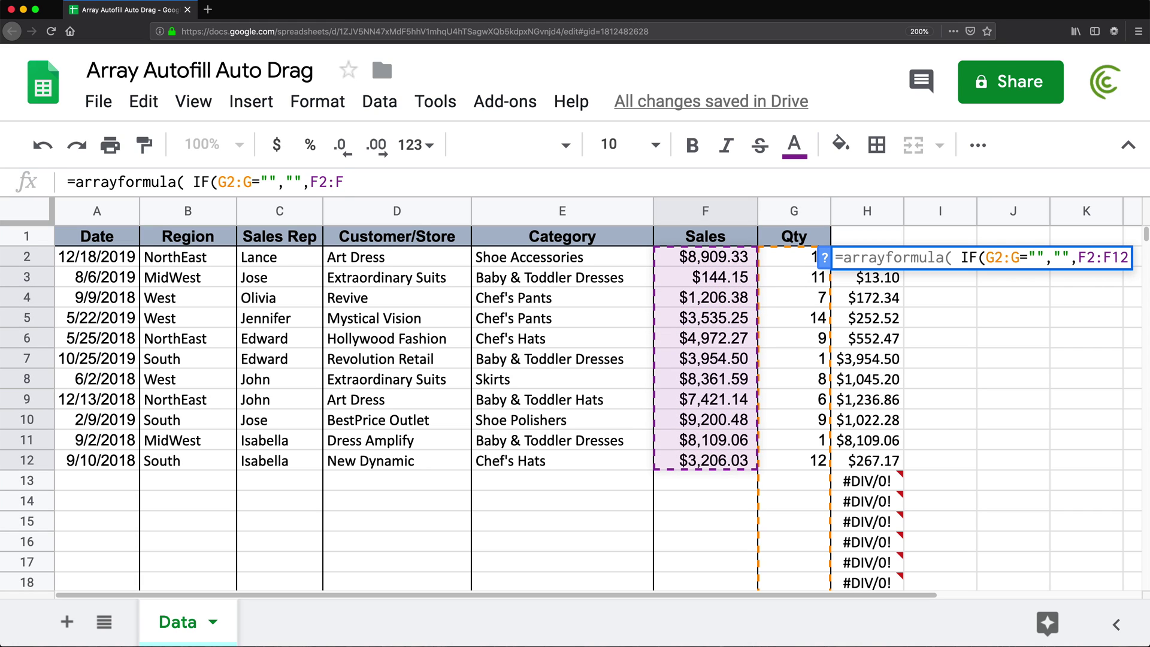
pyautogui.press('BackSpace')
pyautogui.press('BackSpace')
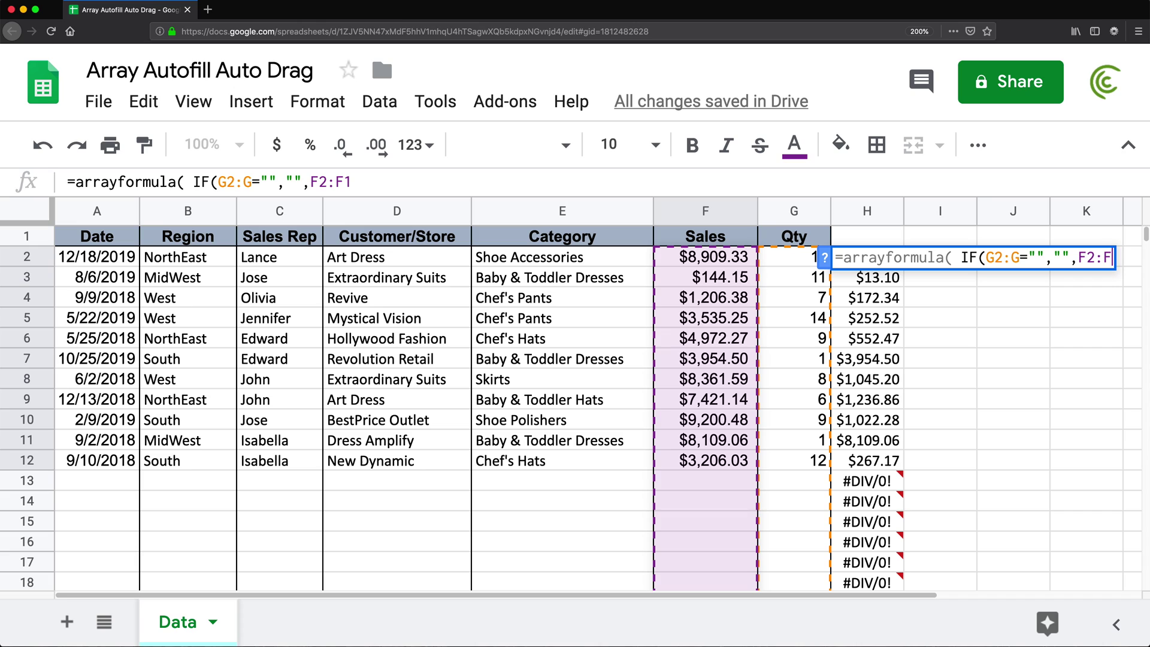
pyautogui.write('/')
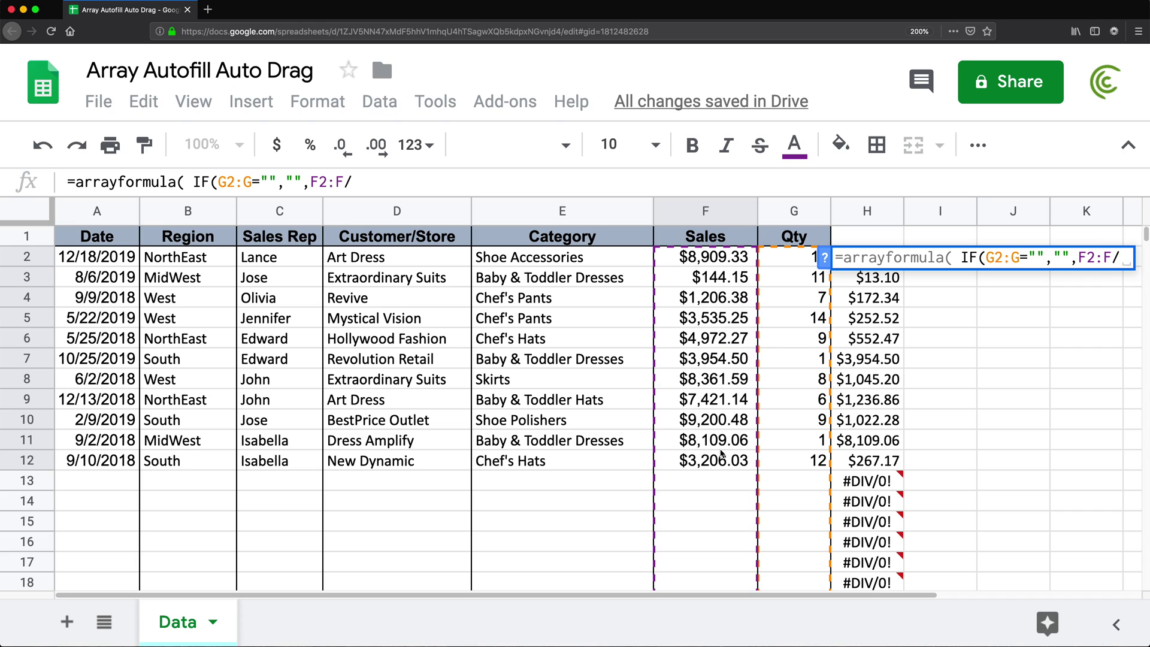
pyautogui.click(792, 264)
pyautogui.moveTo(792, 264); pyautogui.dragTo(794, 460)
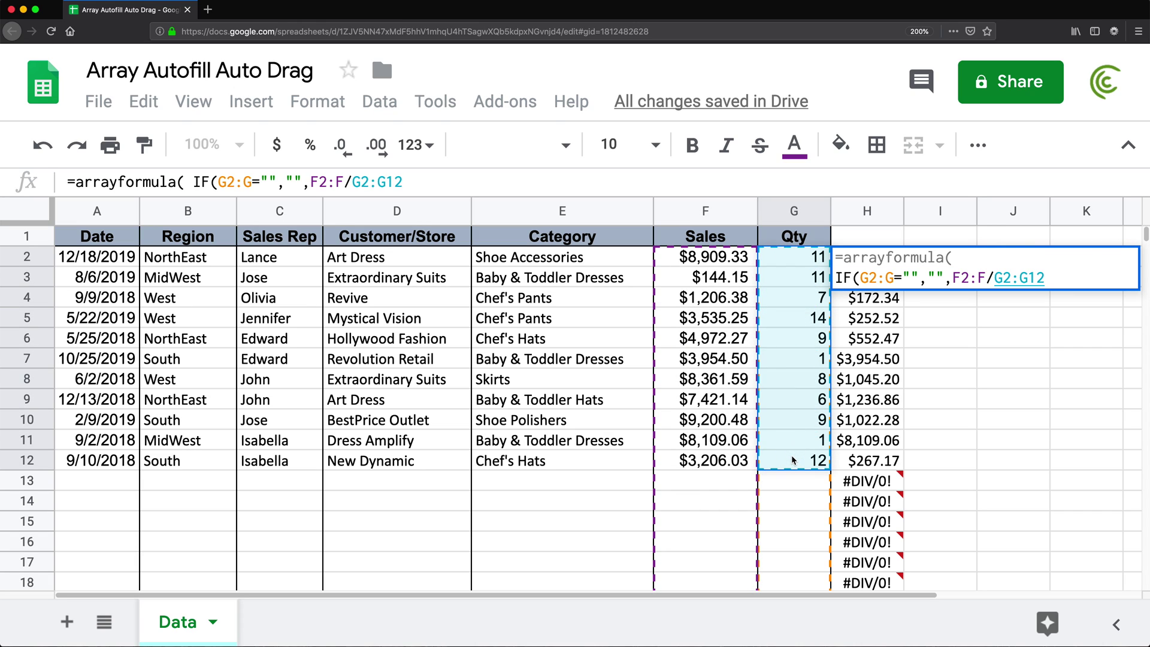
pyautogui.press('BackSpace')
pyautogui.press('BackSpace')
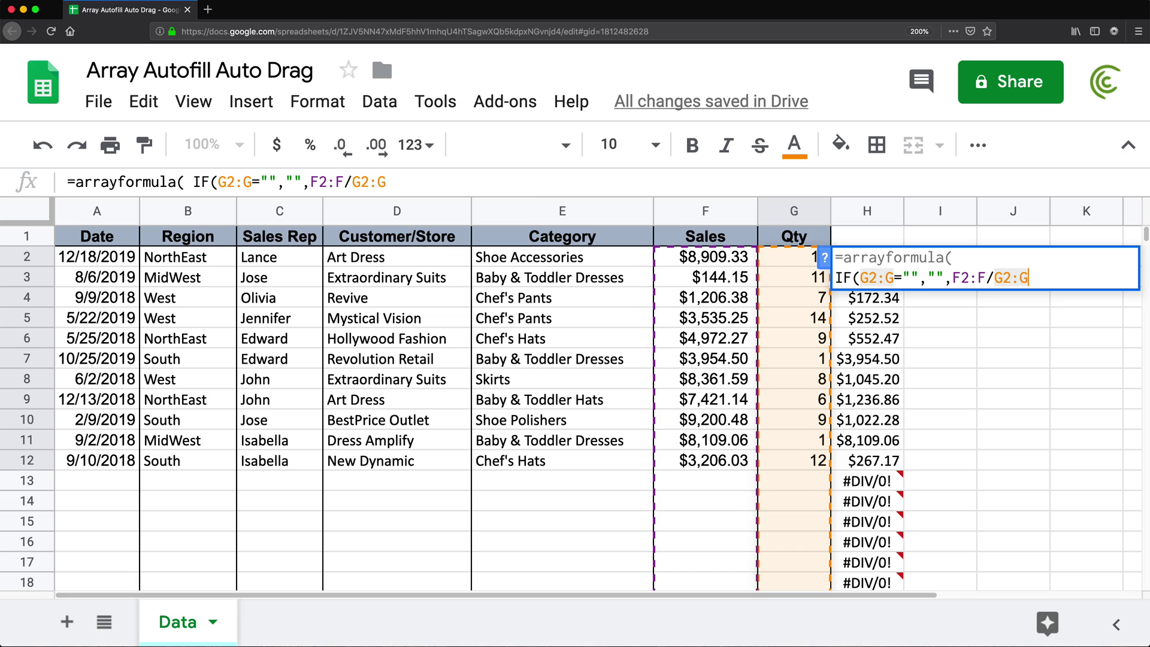
pyautogui.write(')')
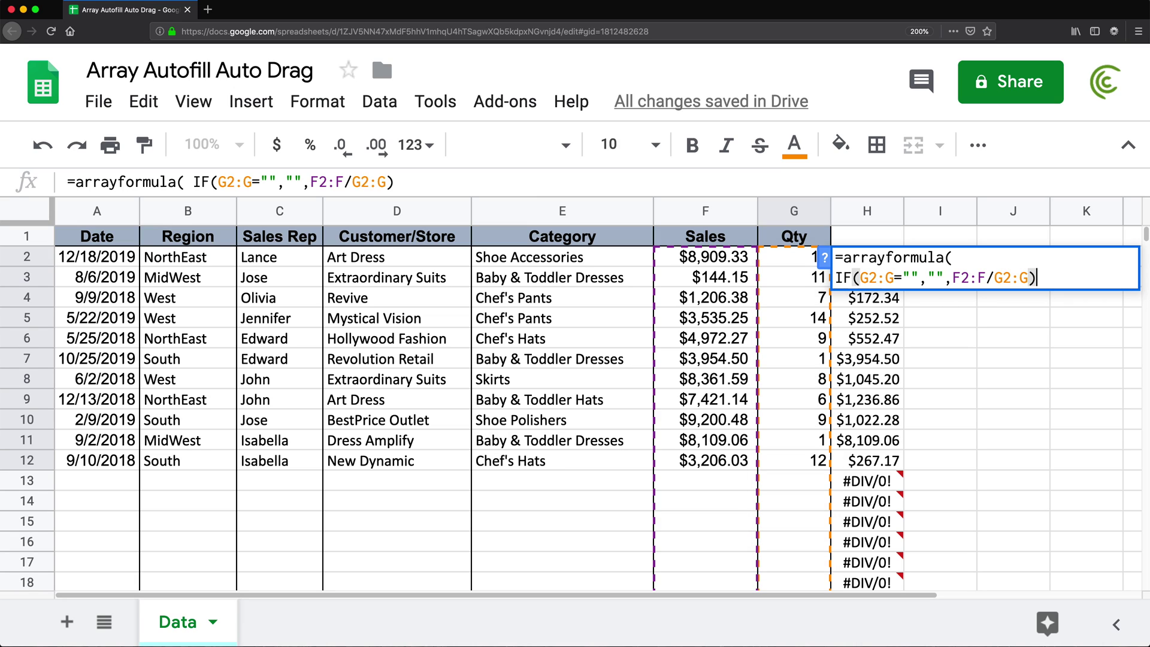
# Check the parentheses in the H2 formula, close the ARRAYFORMULA and enter it as =arrayformula( IF(G2:G="","",F2:F/G2:G))
pyautogui.click(858, 277)
pyautogui.click(958, 256)
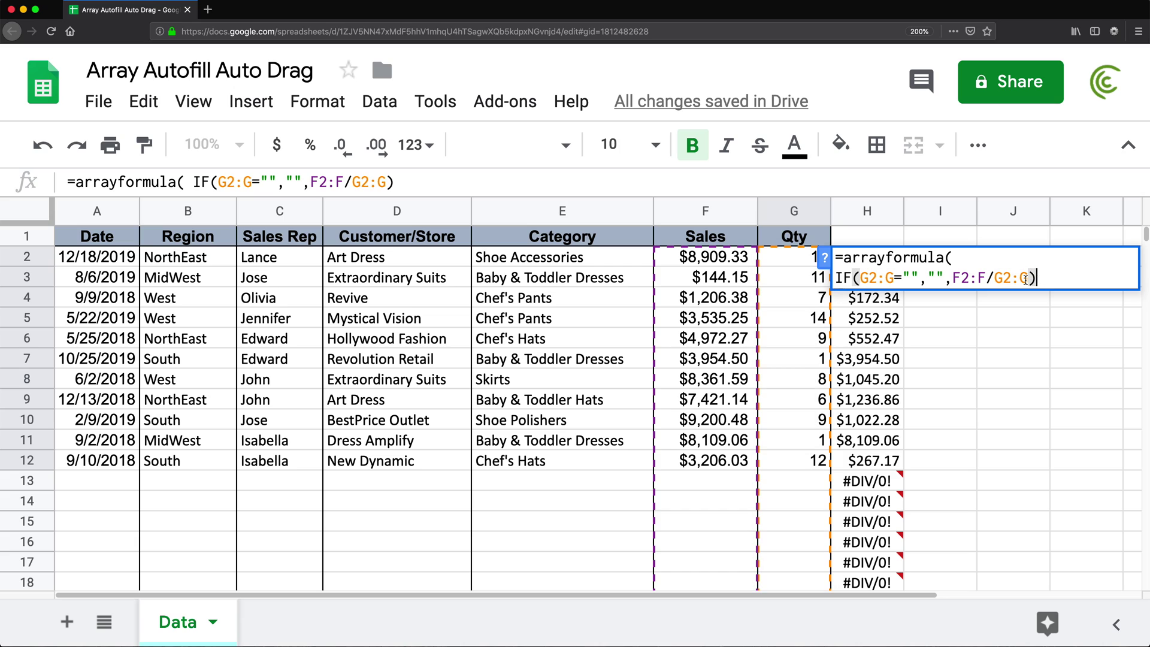
pyautogui.hotkey('shift', 'Left')
pyautogui.hotkey('shift', 'Left')
pyautogui.hotkey('shift', 'Left')
pyautogui.hotkey('shift', 'Left')
pyautogui.hotkey('shift', 'Left')
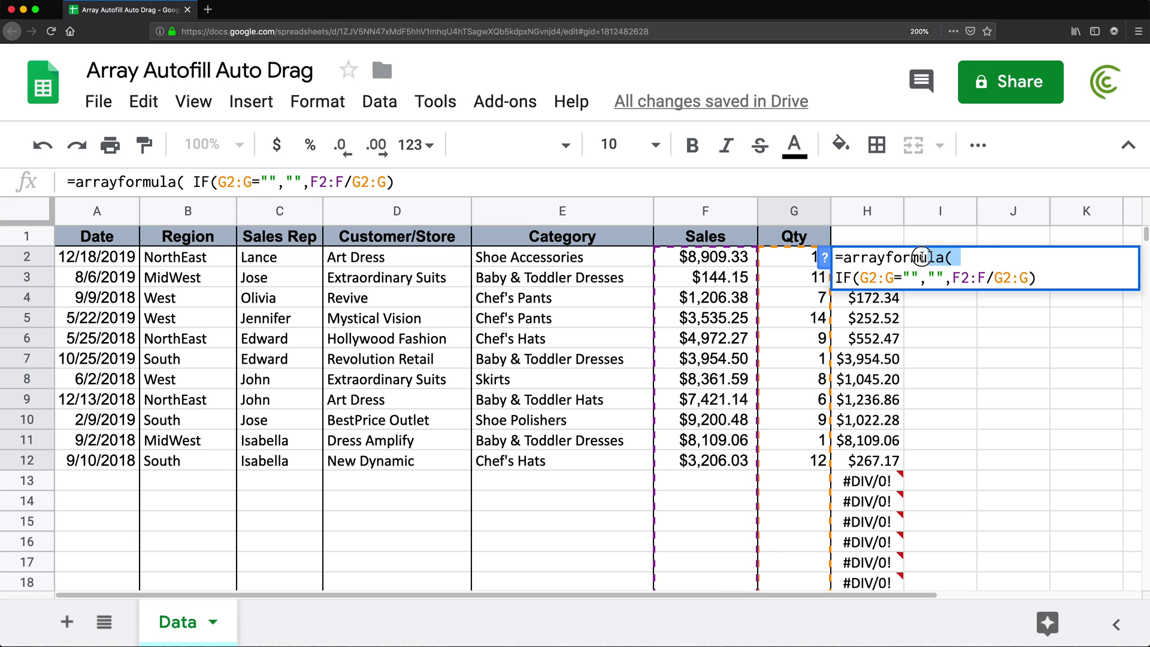
pyautogui.click(1054, 281)
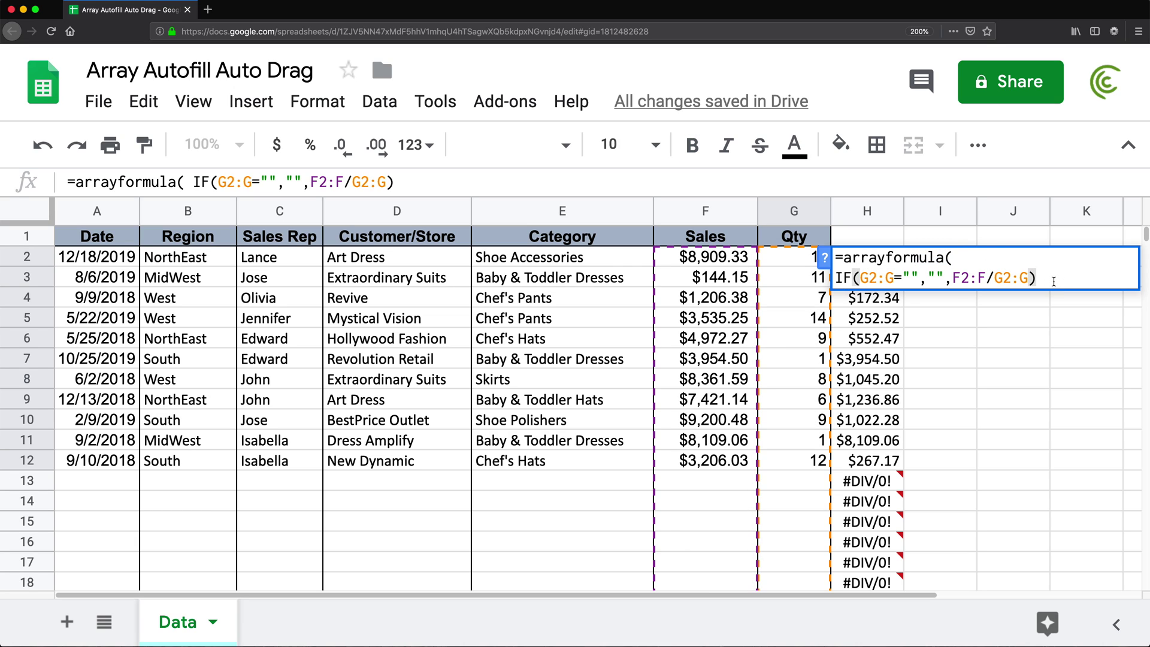
pyautogui.write(')')
pyautogui.press('Return')
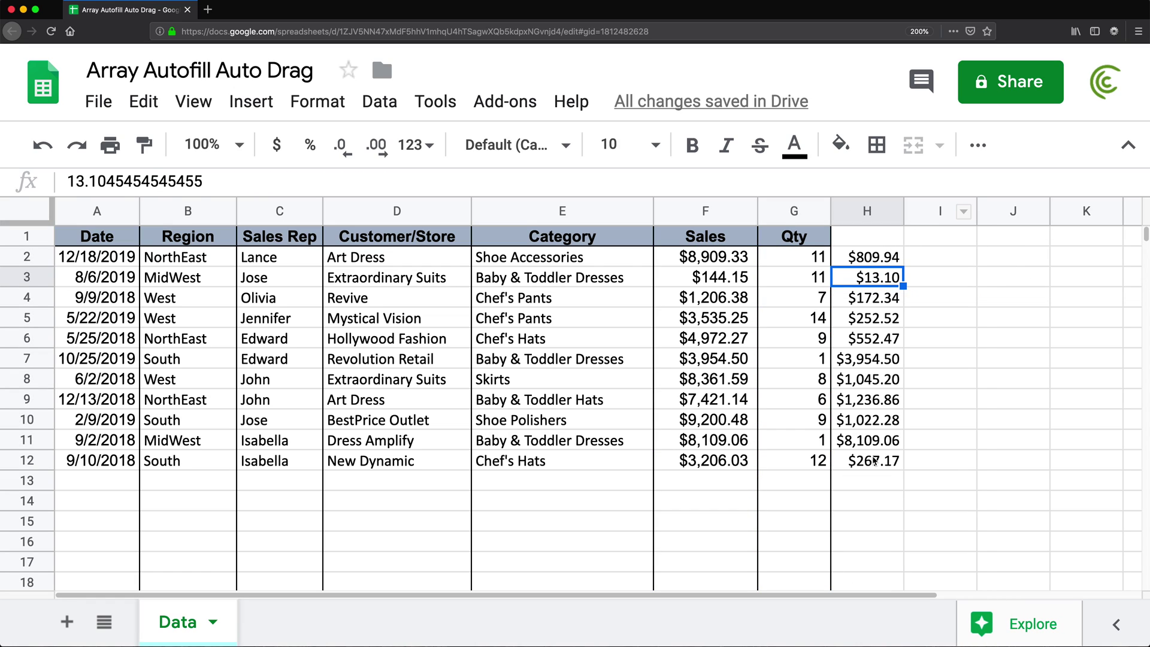
# Test column H below the data by entering 4500 in F13, 4 in G13 and 5 in G14
pyautogui.click(870, 486)
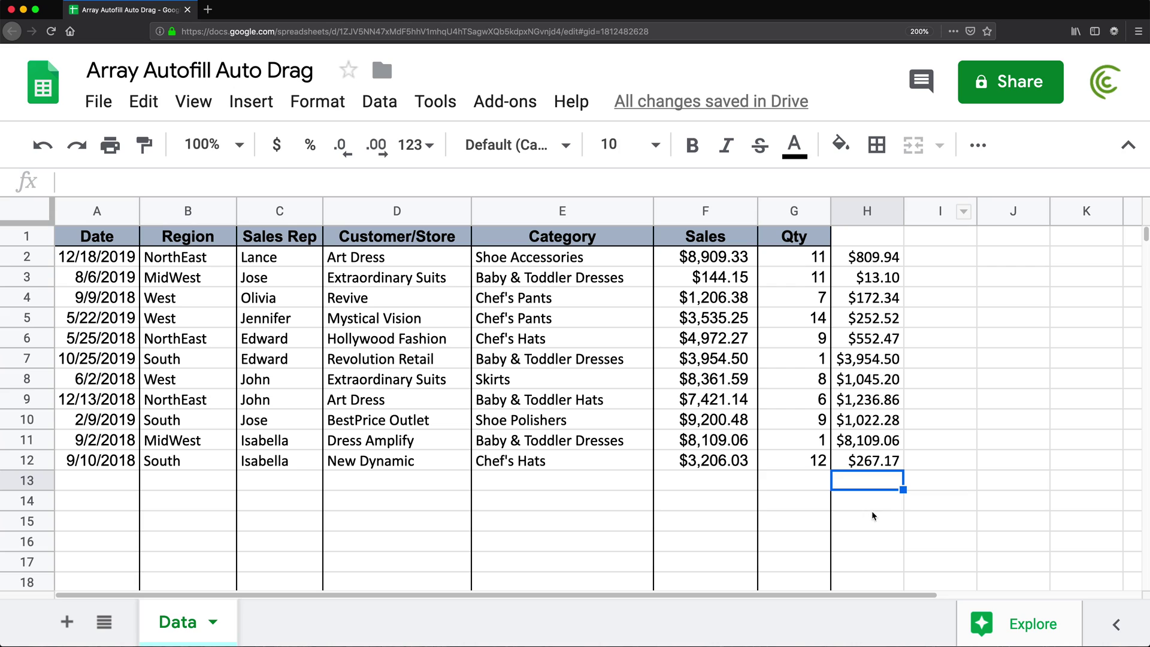
pyautogui.moveTo(874, 541); pyautogui.dragTo(868, 489)
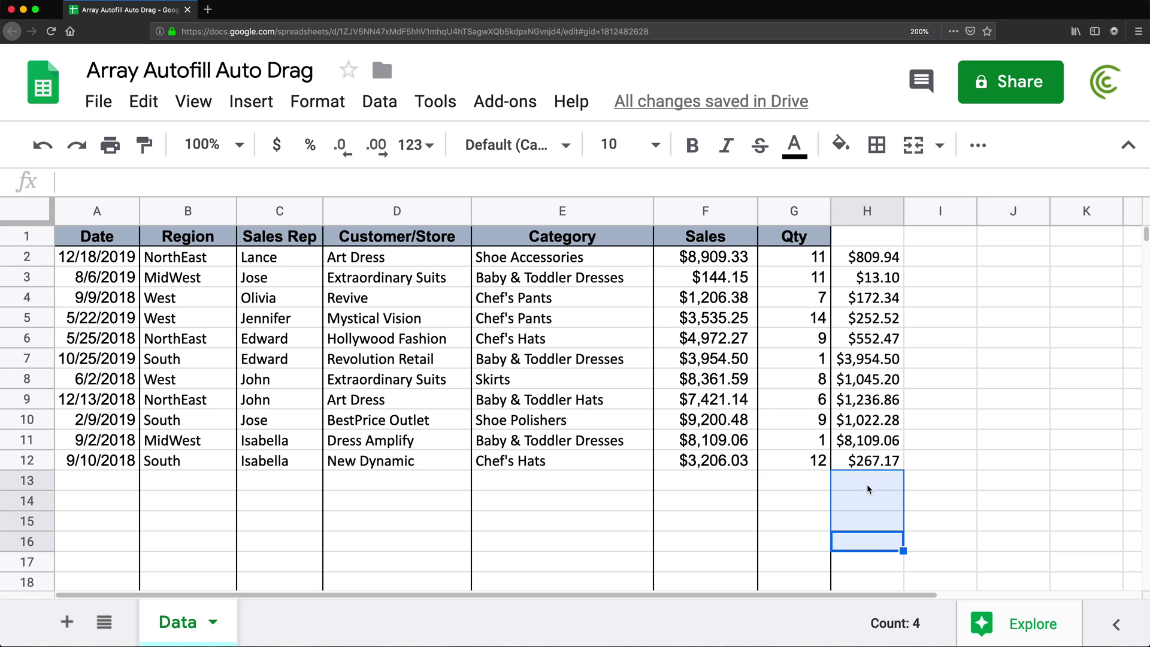
pyautogui.click(725, 485)
pyautogui.write('4500')
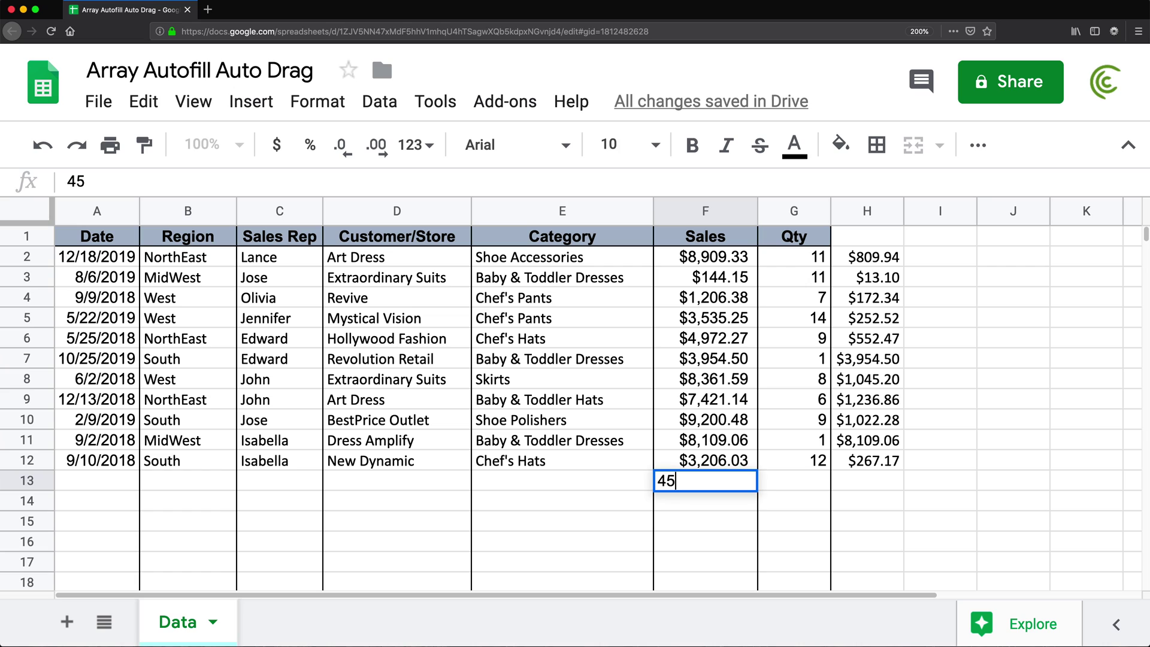
pyautogui.press('Return')
pyautogui.press('Down')
pyautogui.click(791, 485)
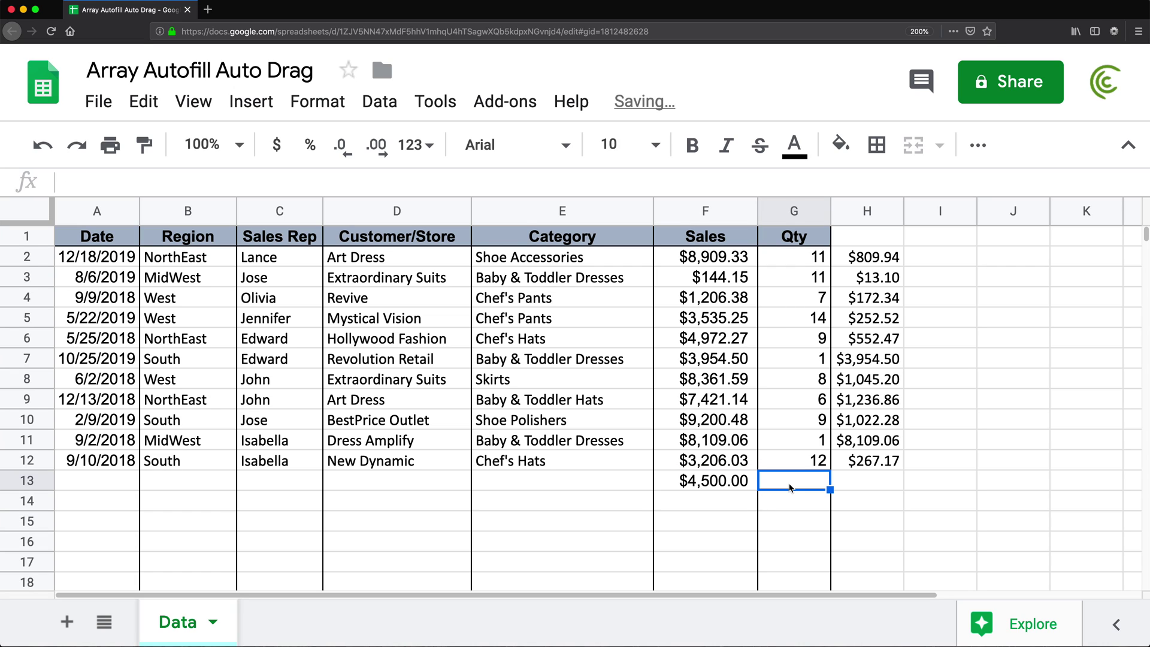
pyautogui.write('4')
pyautogui.press('Return')
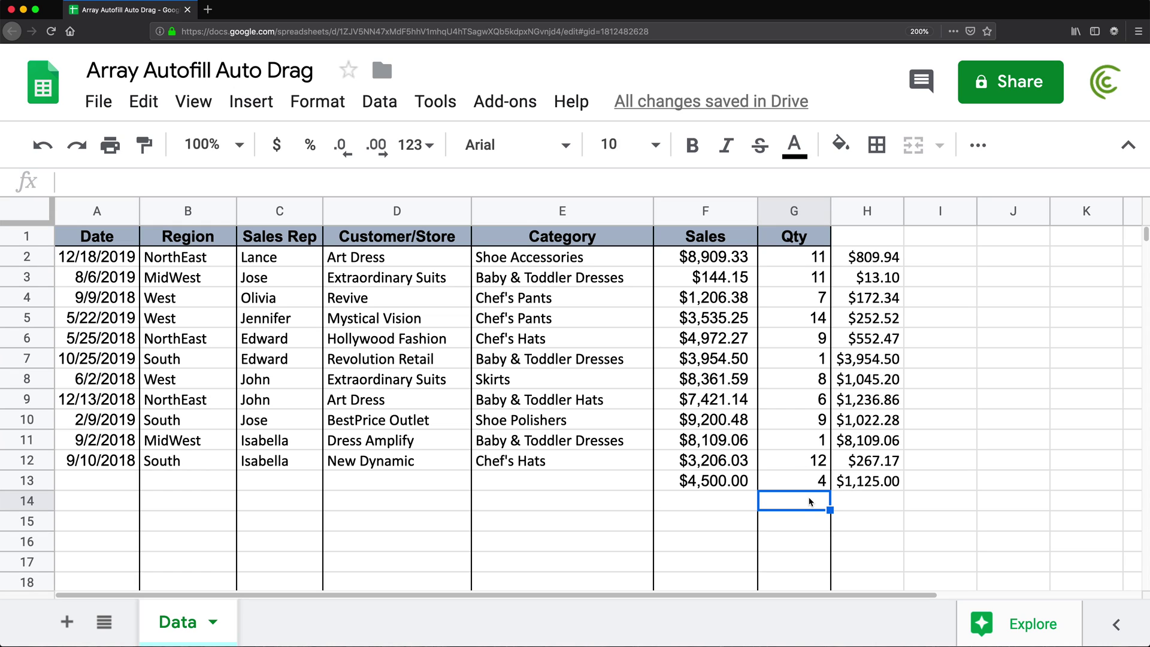
pyautogui.write('5')
pyautogui.press('Return')
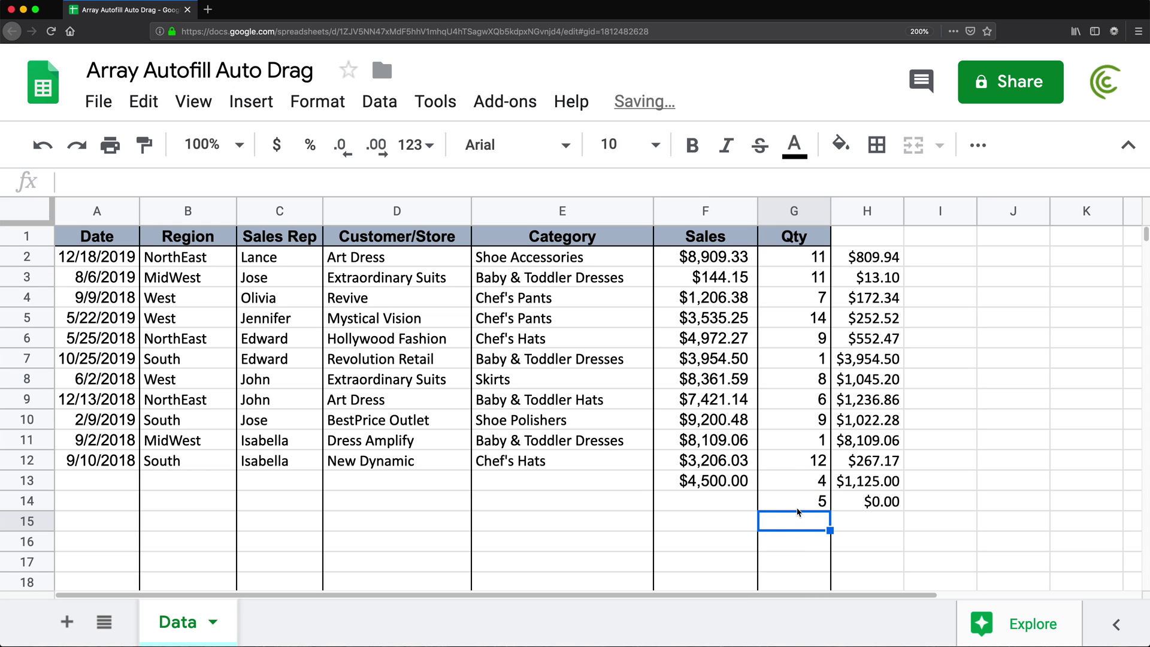
# Clear the test values from G14, G13 and F13
pyautogui.click(798, 506)
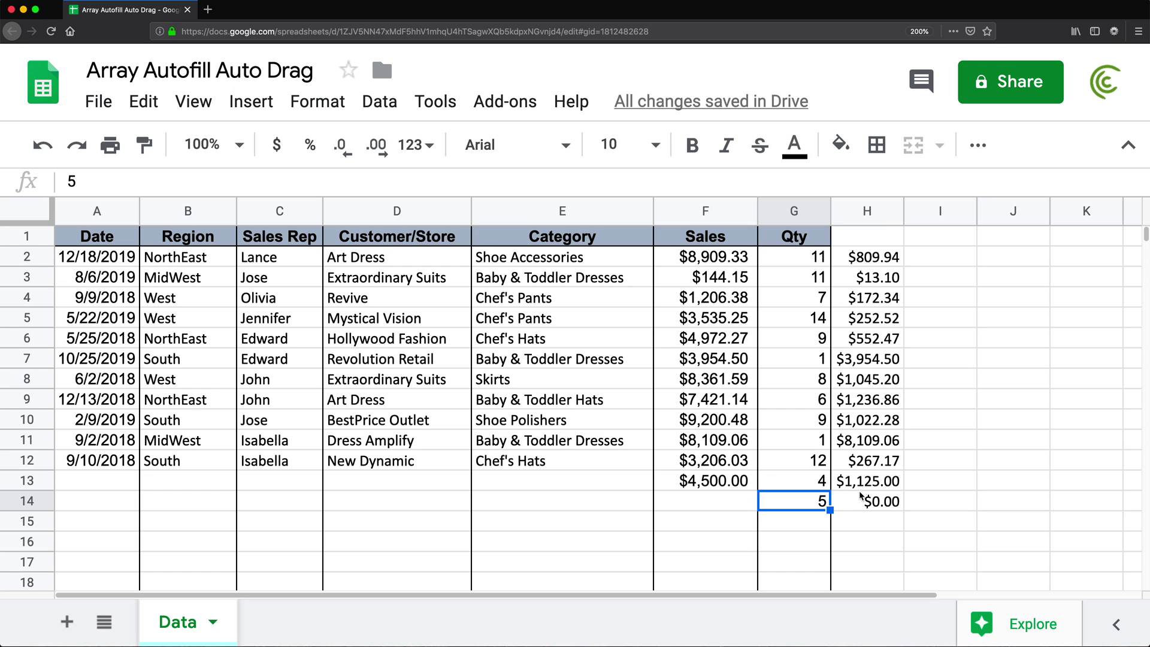
pyautogui.press('Delete')
pyautogui.click(794, 480)
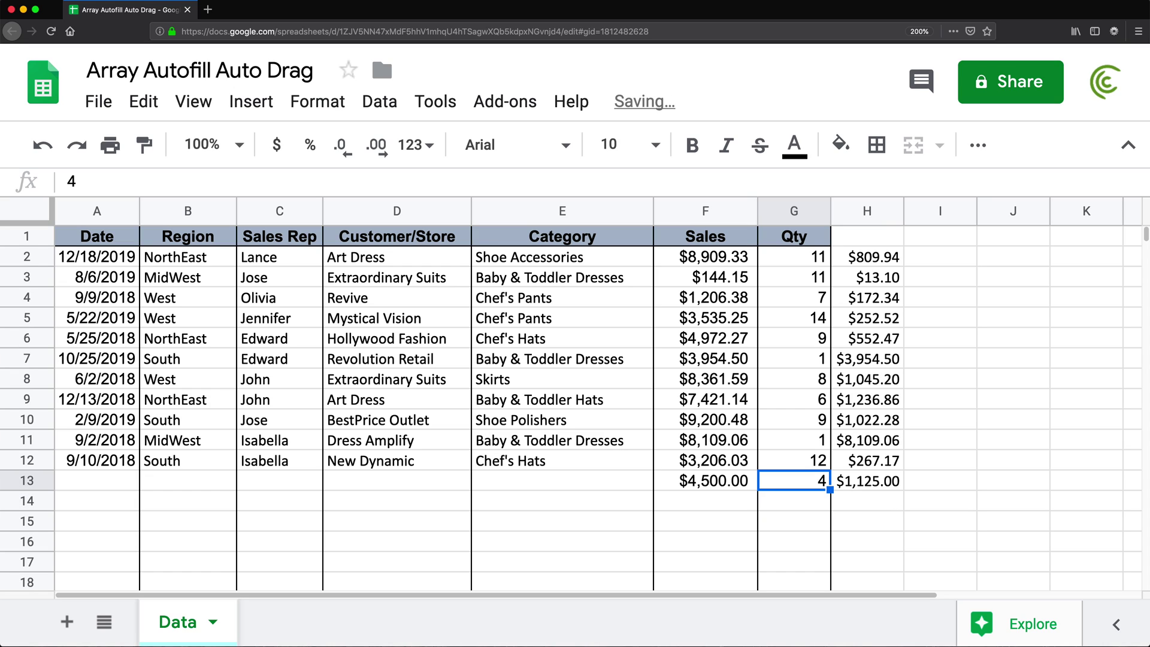
pyautogui.press('Delete')
pyautogui.click(705, 480)
pyautogui.press('Delete')
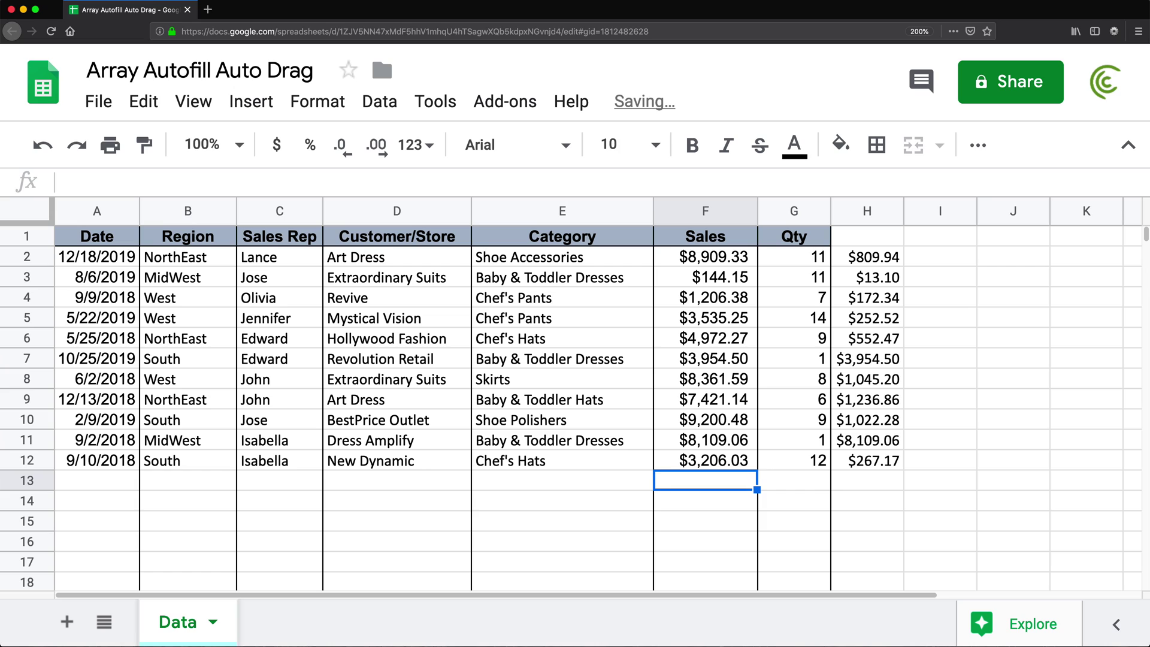
pyautogui.press('Up')
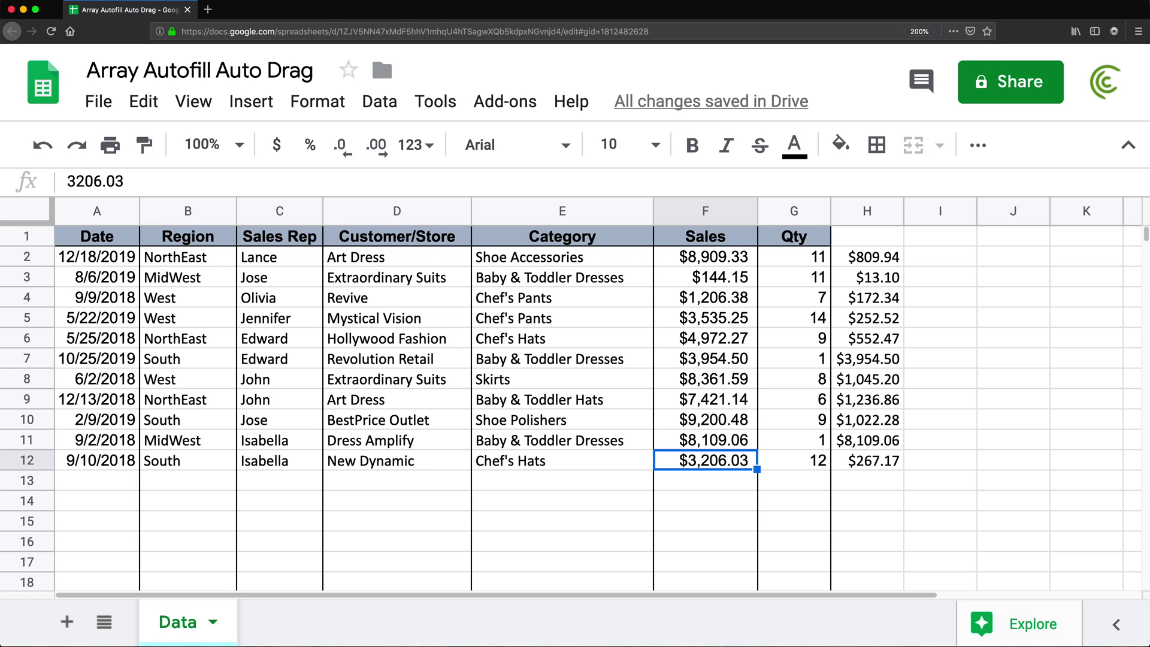
pyautogui.moveTo(868, 481); pyautogui.dragTo(868, 542)
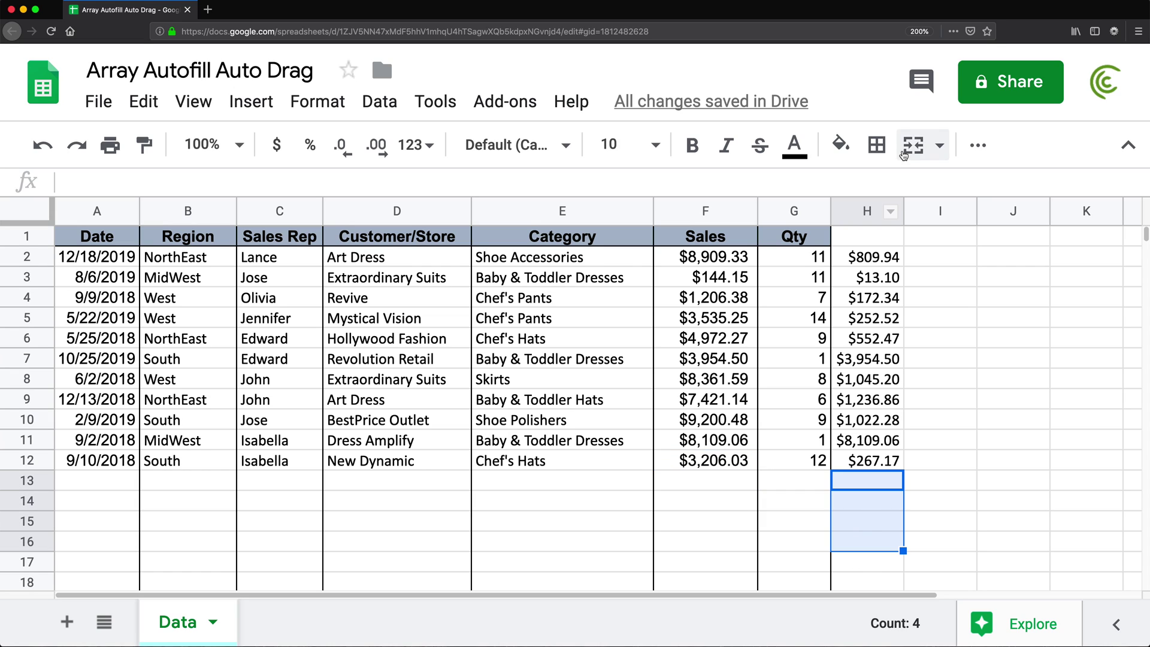
pyautogui.click(867, 277)
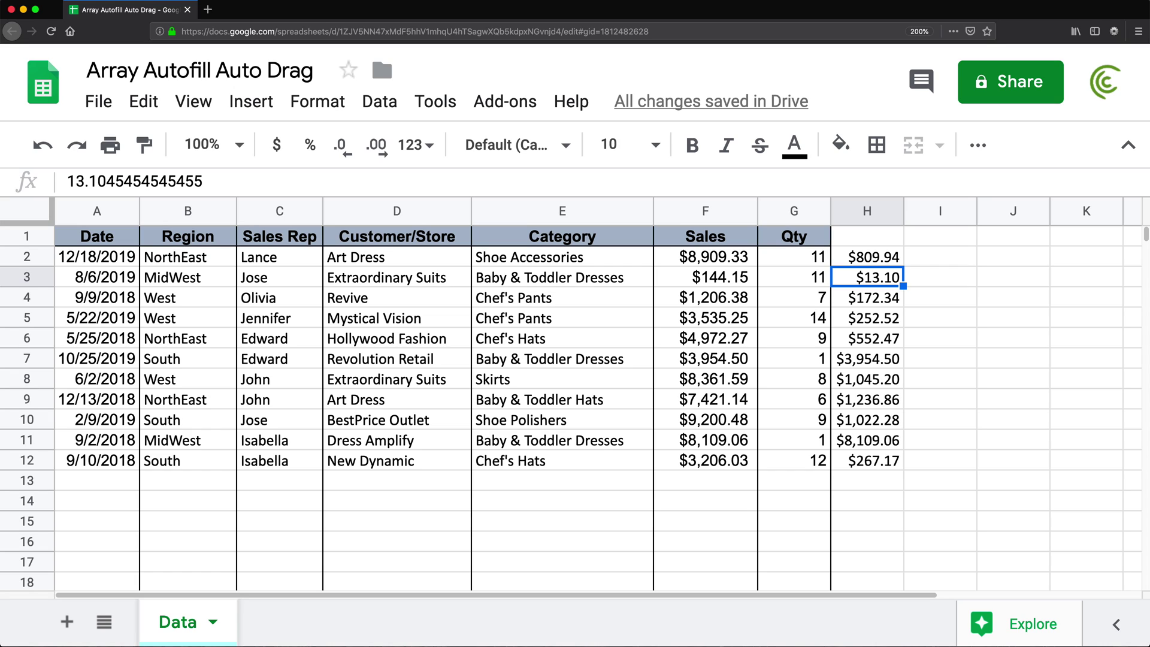
pyautogui.moveTo(726, 399); pyautogui.dragTo(803, 400)
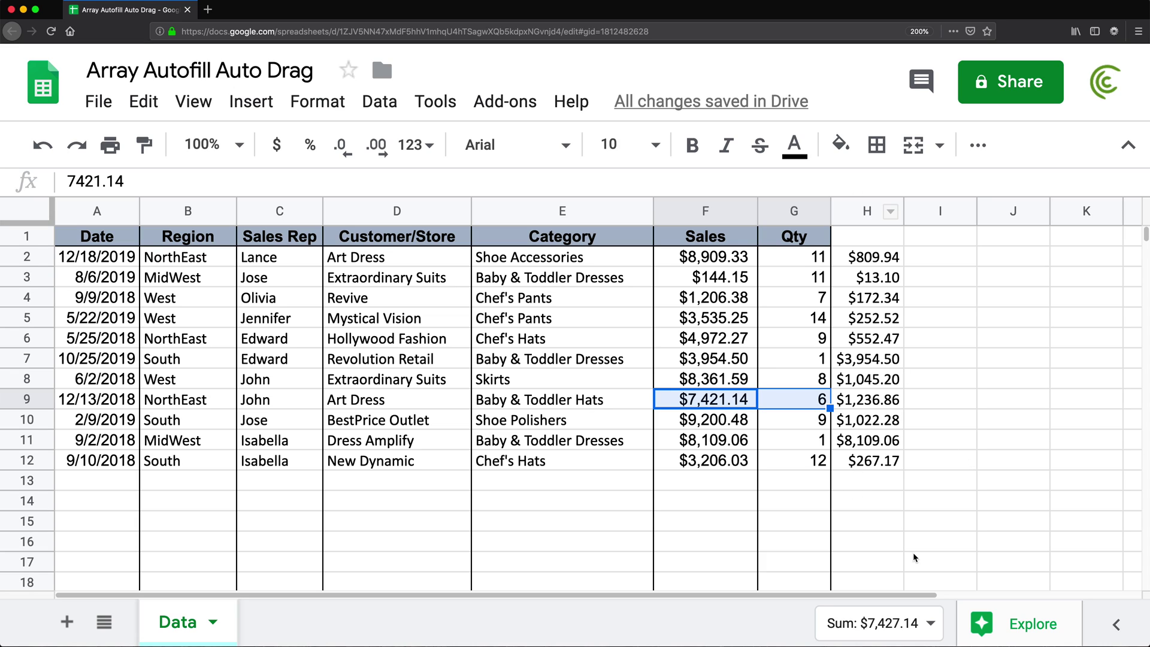
# Begin an IF formula in I2 with the OR condition or(F2="",G2="")
pyautogui.click(946, 266)
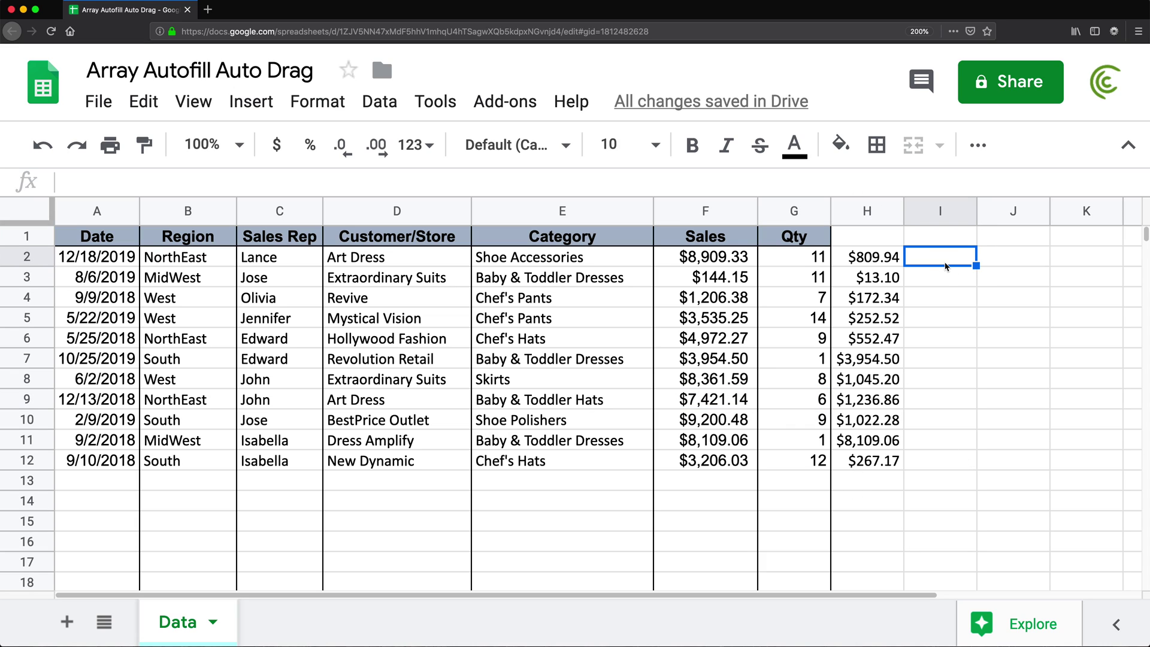
pyautogui.write('=if')
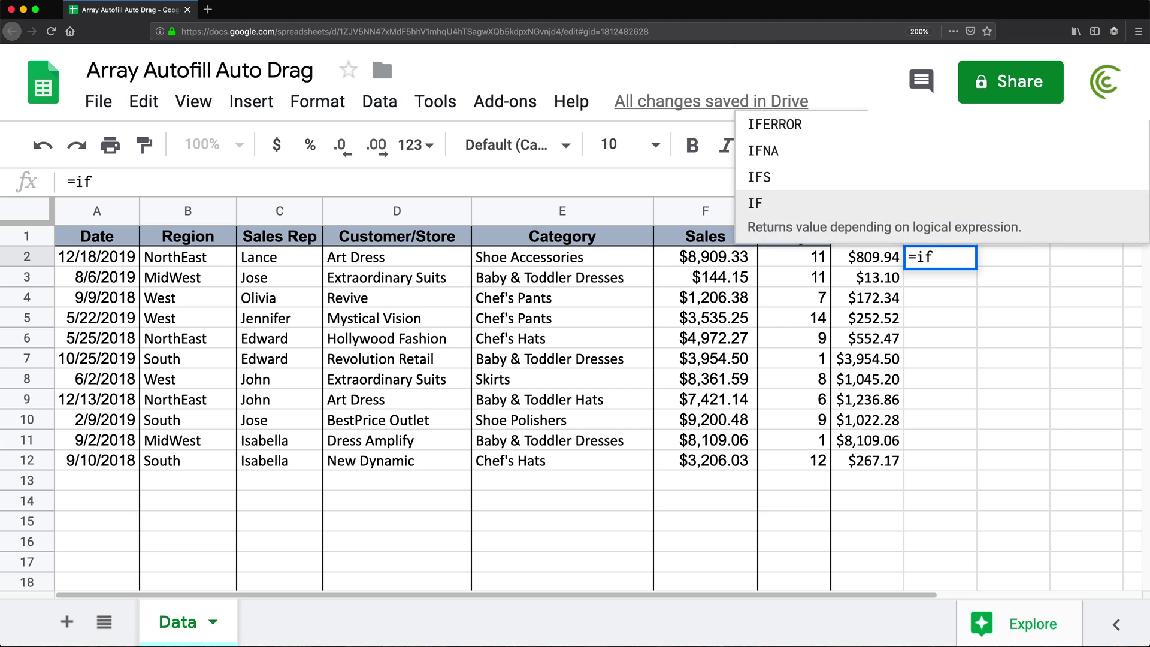
pyautogui.write('(or(')
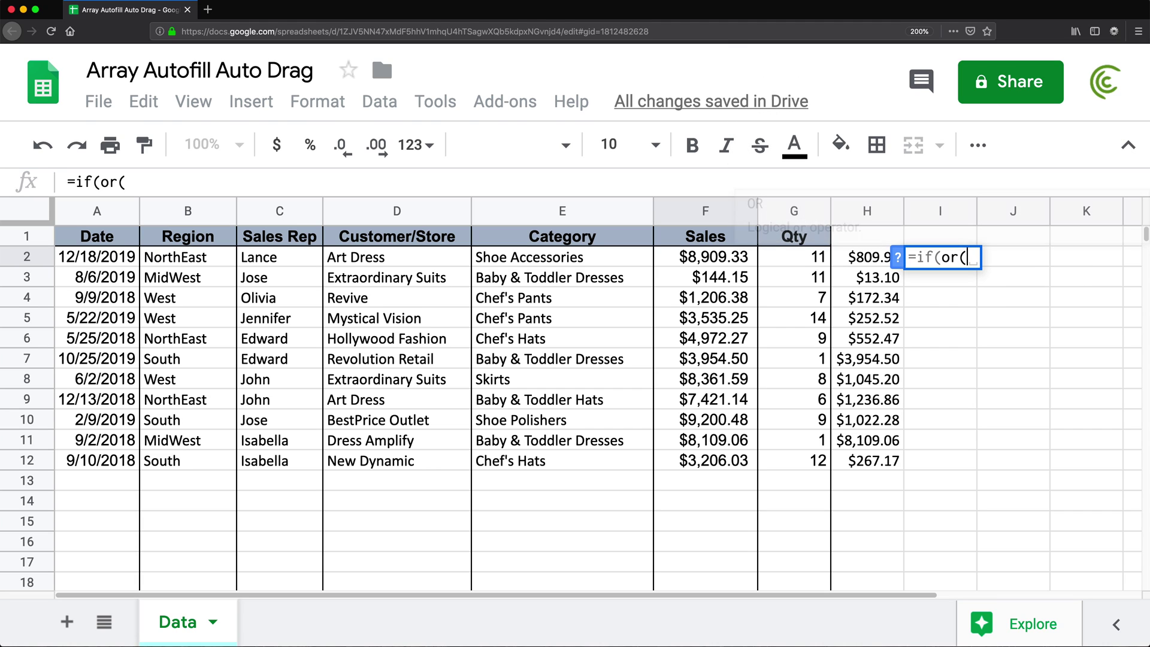
pyautogui.click(706, 263)
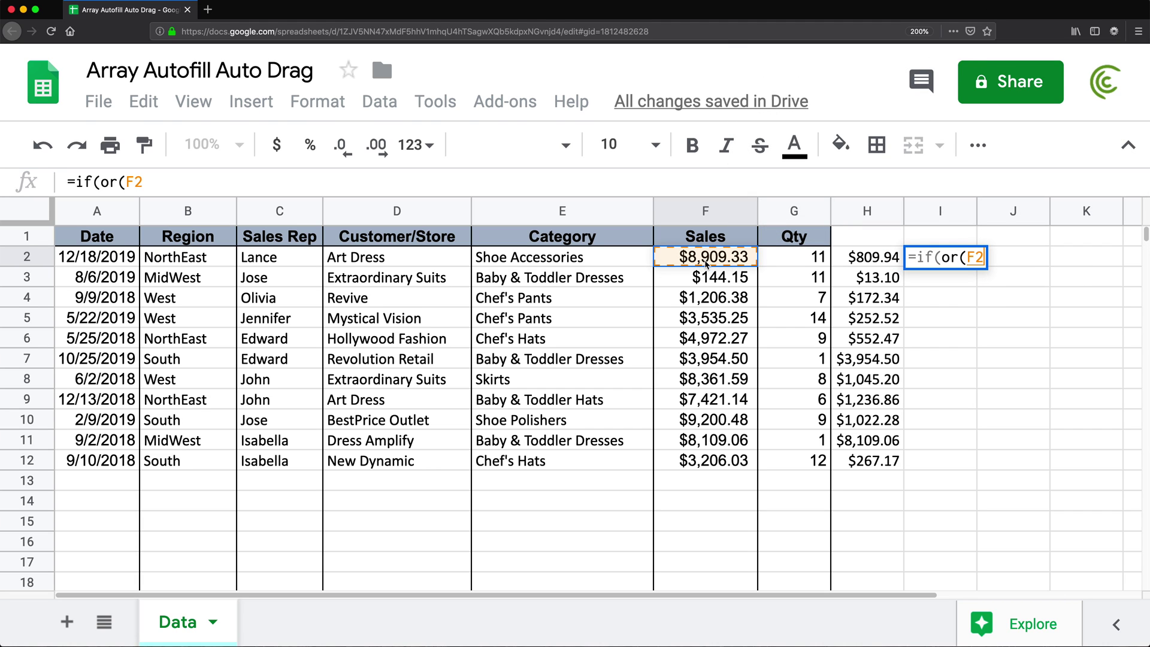
pyautogui.write('="",')
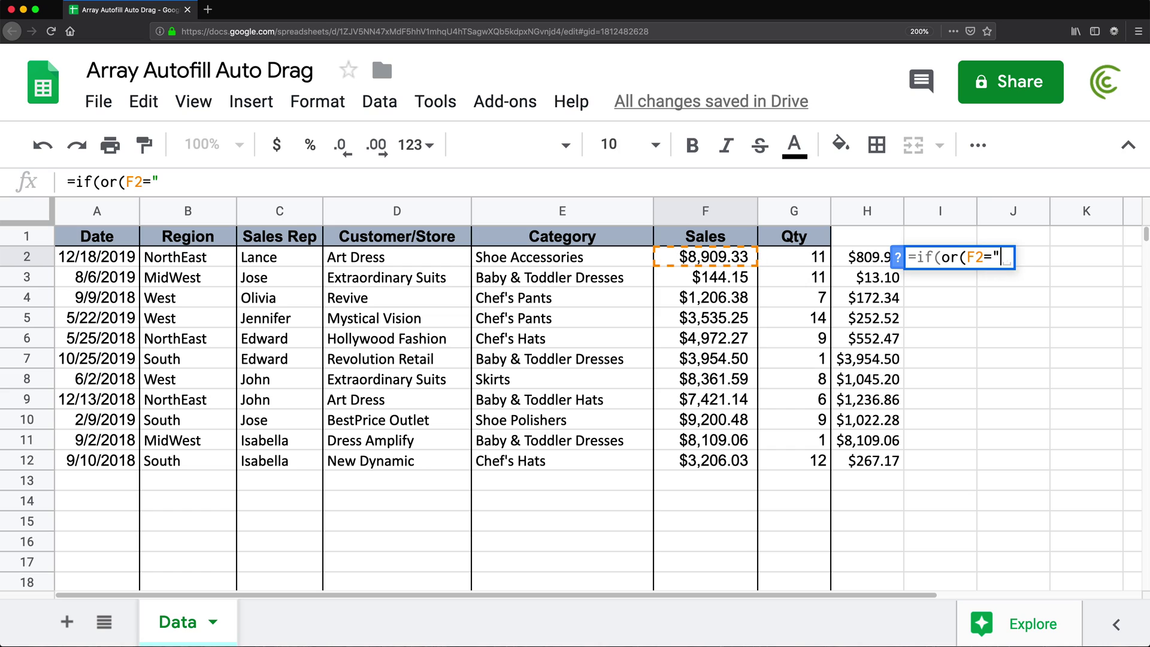
pyautogui.click(795, 262)
pyautogui.write('="")')
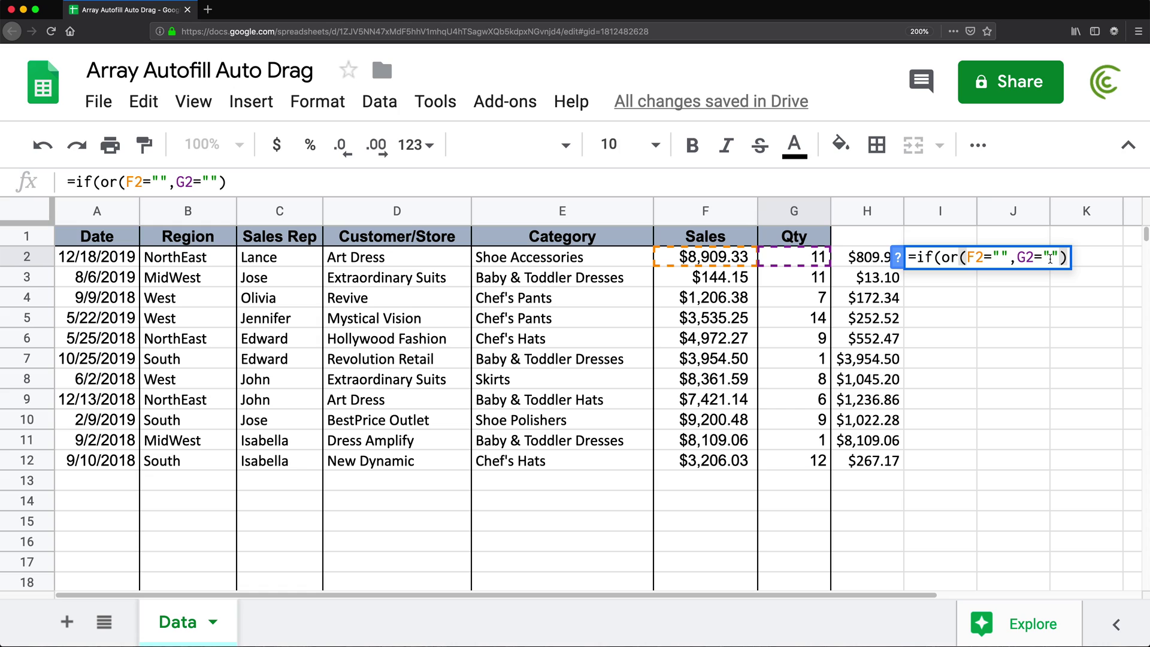
# Complete the I2 formula with "" as the true value and F2/G2 as the false value, and enter it
pyautogui.write(', ""')
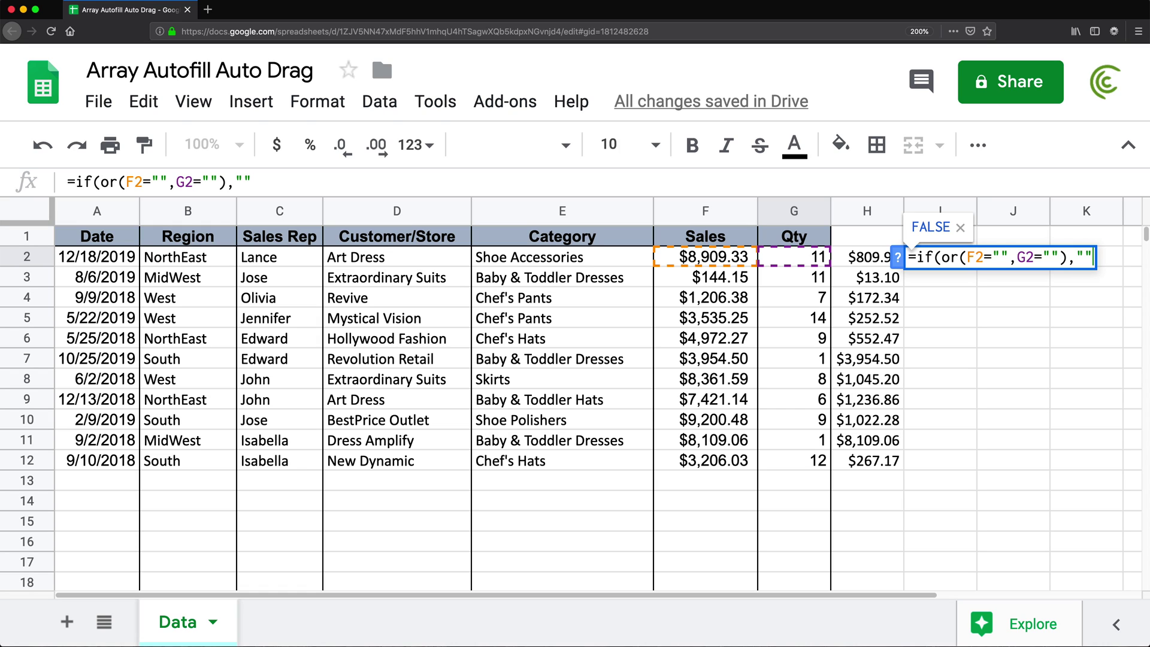
pyautogui.write(',')
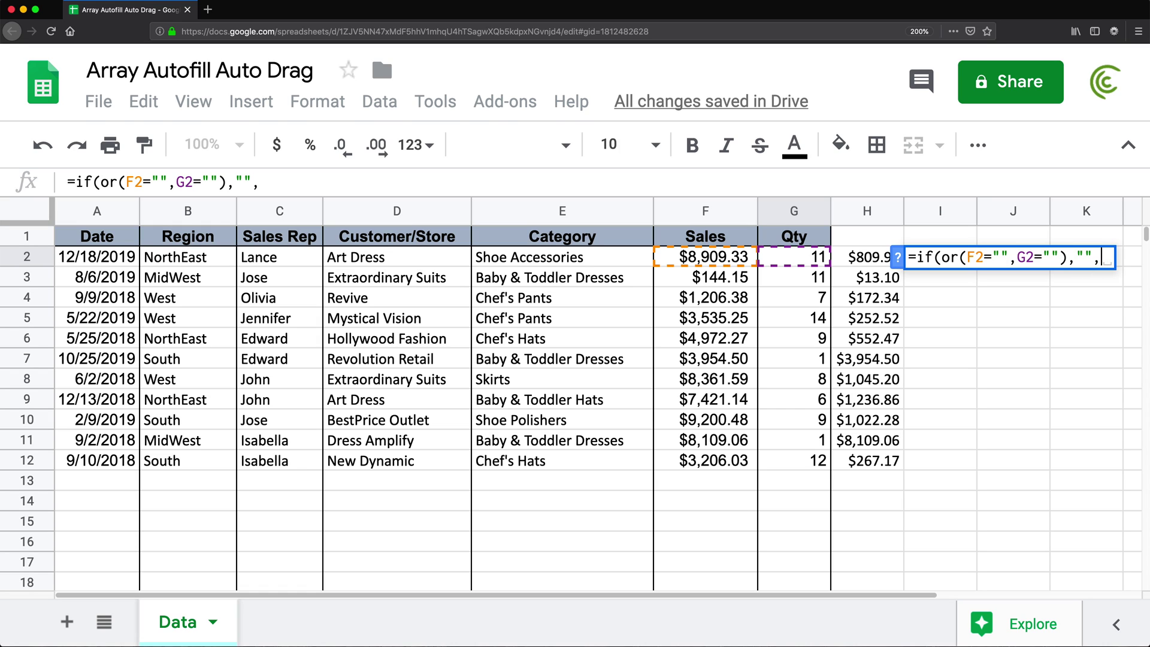
pyautogui.click(707, 260)
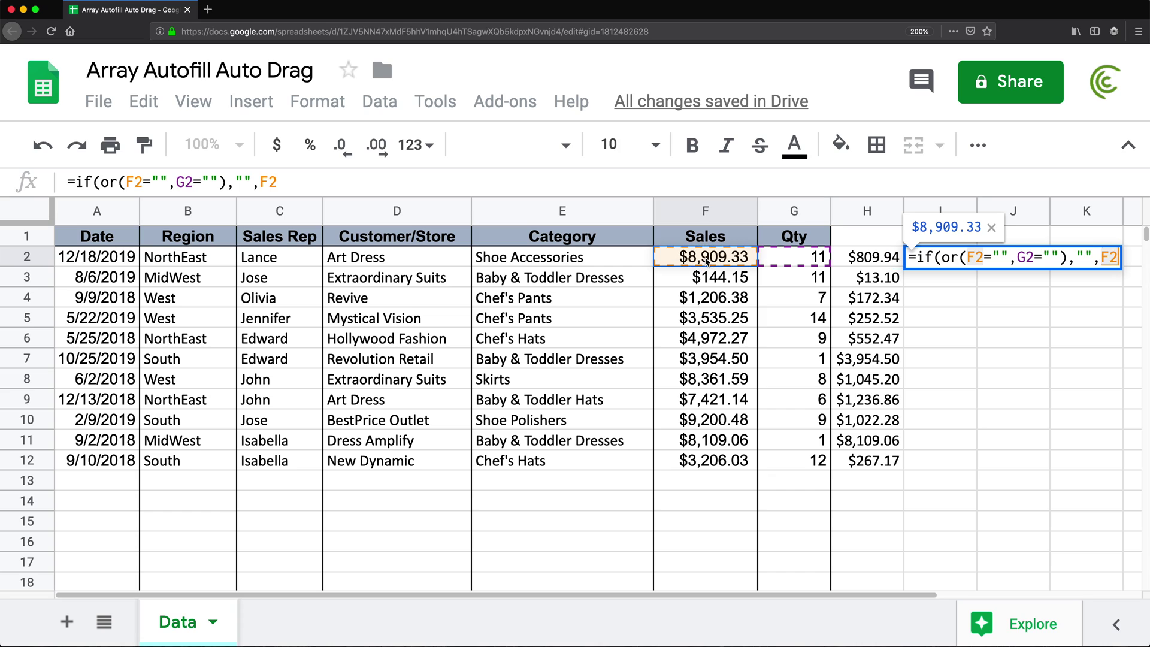
pyautogui.click(786, 261)
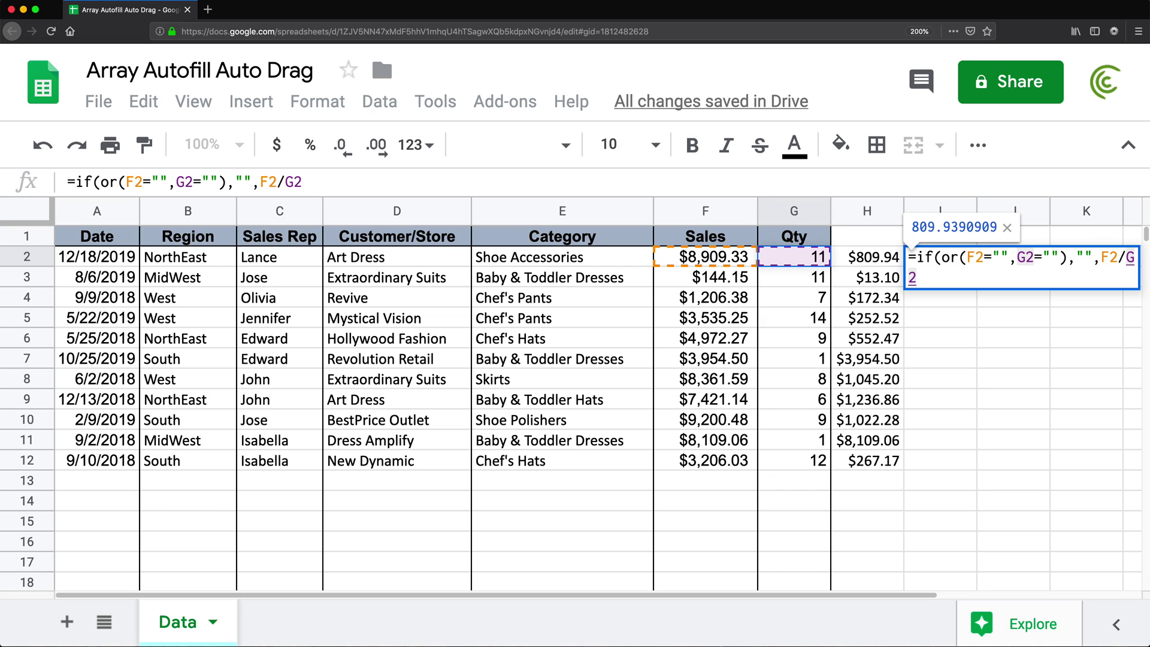
pyautogui.write(')')
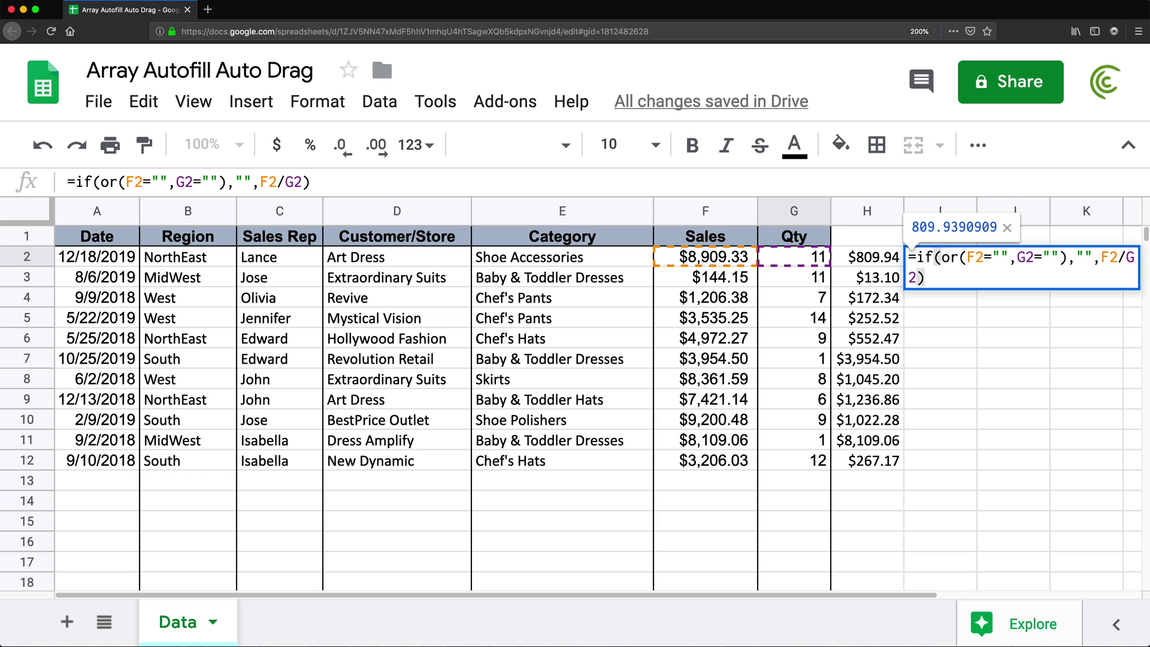
pyautogui.press('Return')
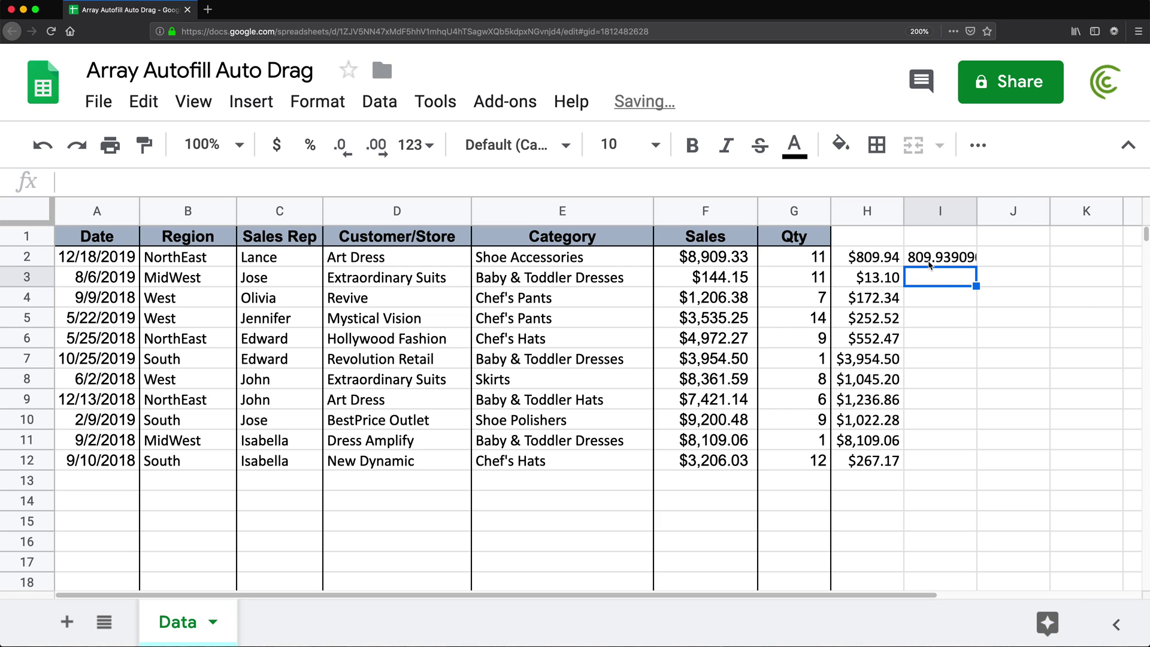
# Fill the I2 formula down column I past the last data row and recheck the formula in I2
pyautogui.click(930, 263)
pyautogui.moveTo(977, 267); pyautogui.dragTo(970, 529)
pyautogui.click(944, 264)
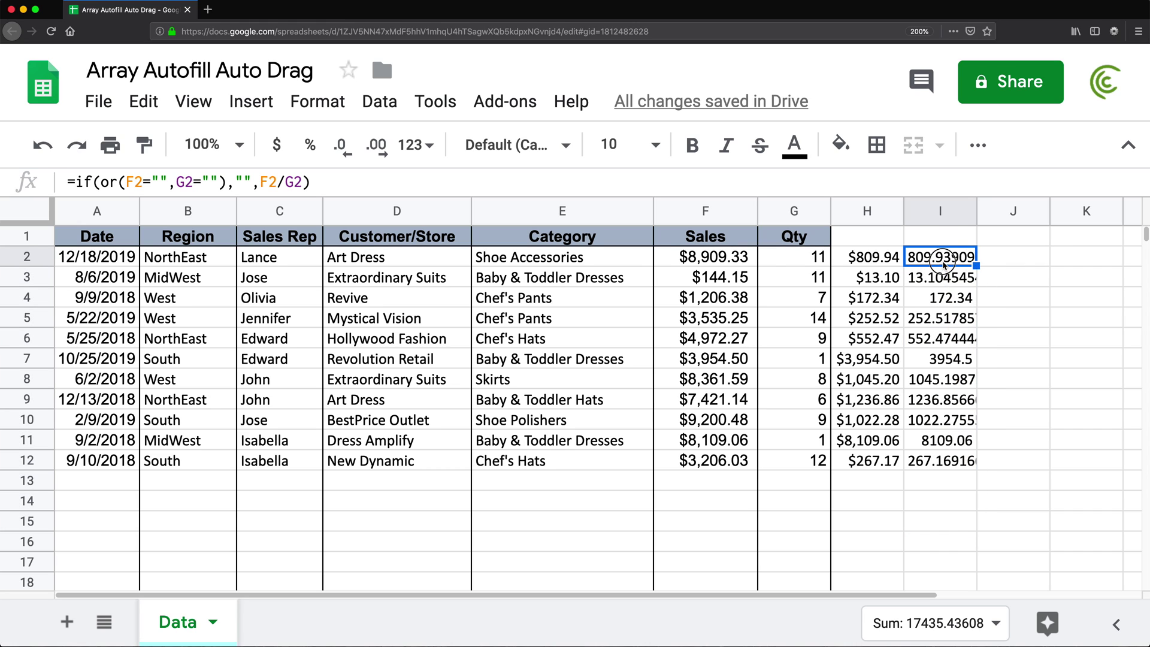
pyautogui.doubleClick(944, 264)
pyautogui.press('Escape')
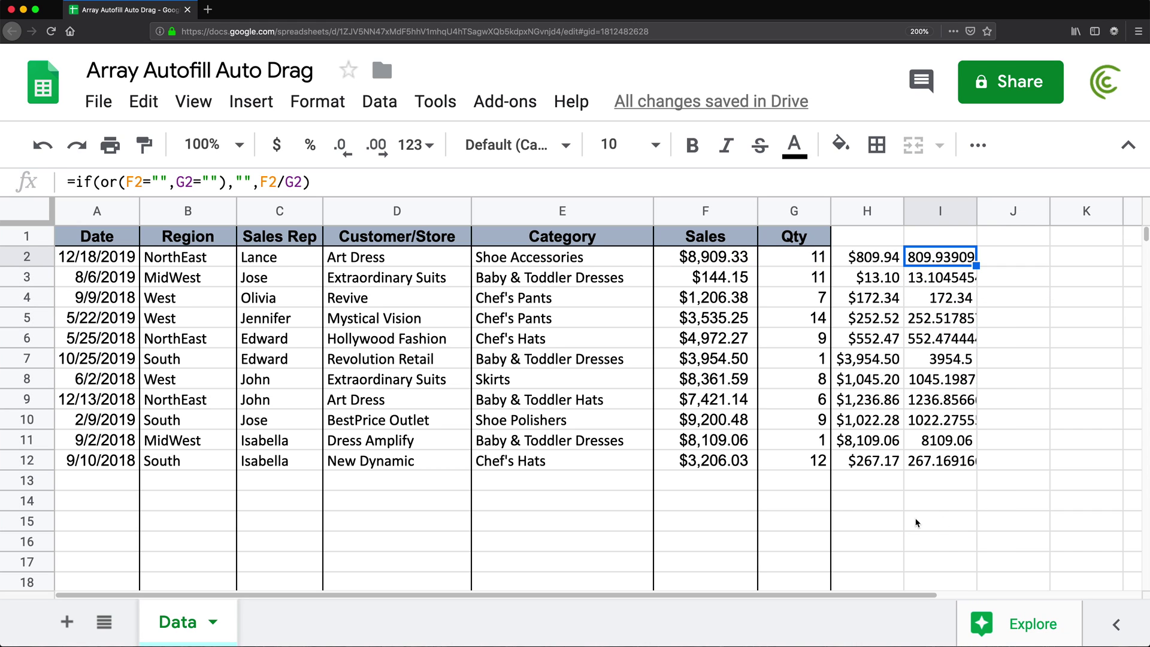
# Test the formulas in row 13 by entering 12 in G13 and 56765 in F13, checking I13 after each entry
pyautogui.click(806, 483)
pyautogui.write('12')
pyautogui.click(815, 518)
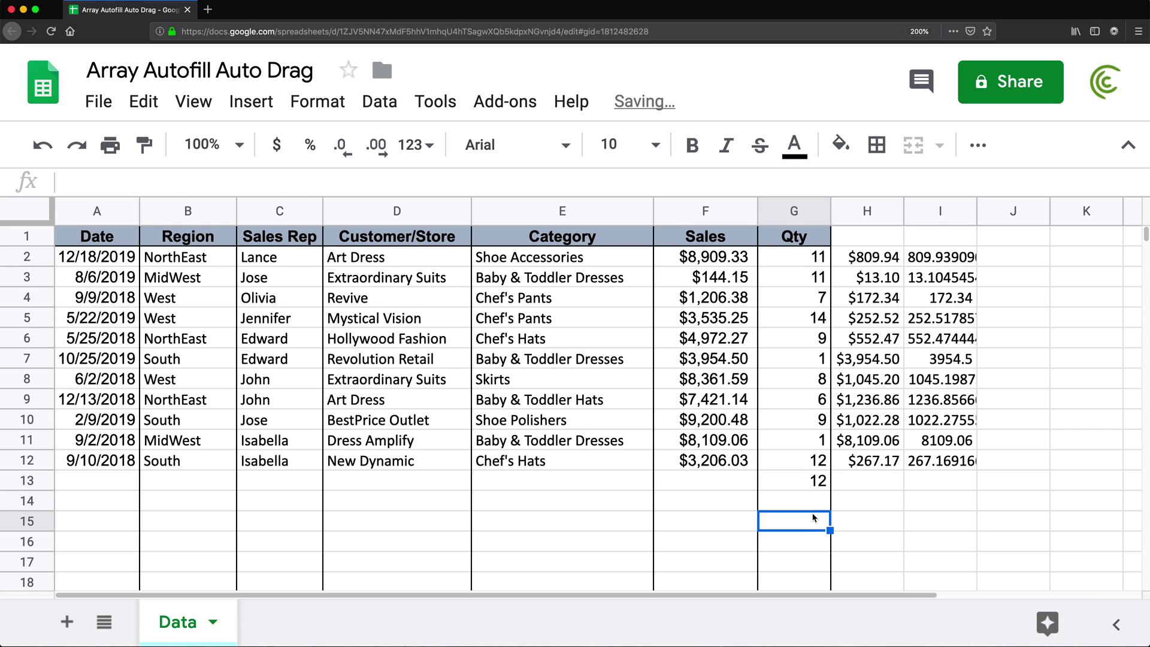
pyautogui.click(929, 483)
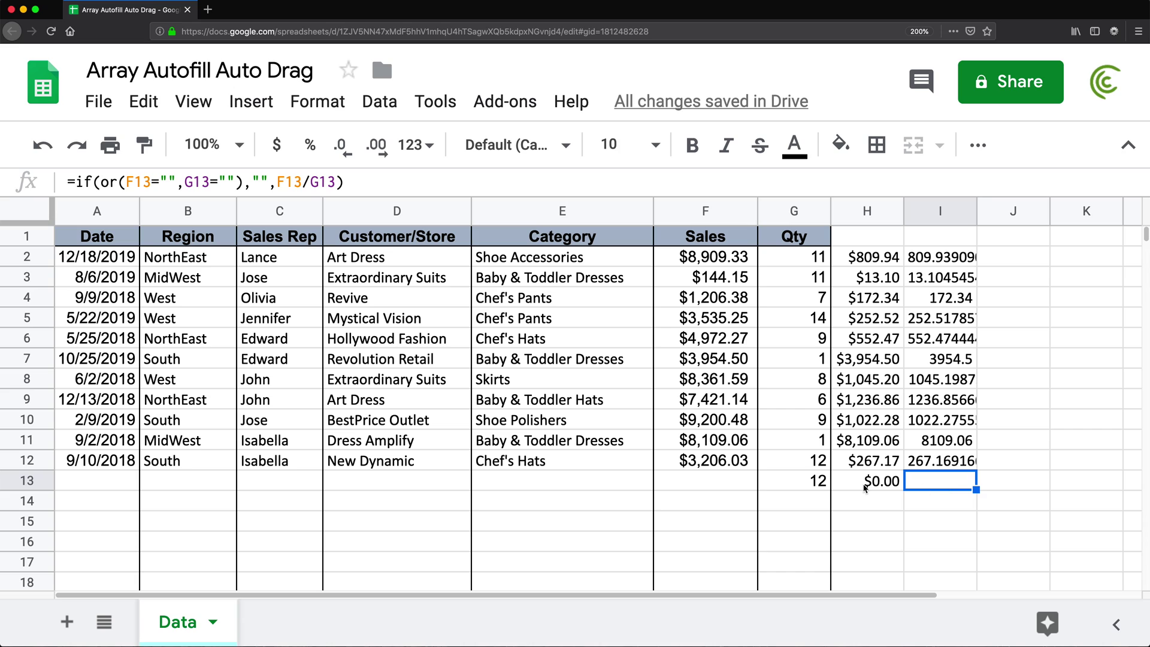
pyautogui.click(738, 488)
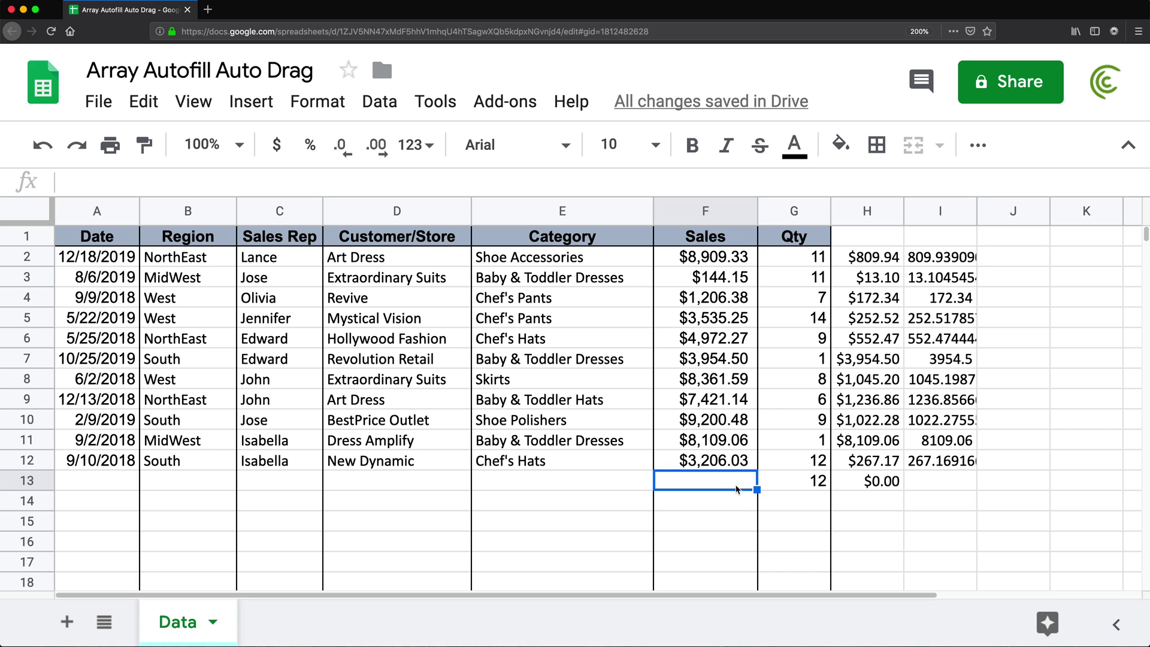
pyautogui.write('56765')
pyautogui.click(923, 512)
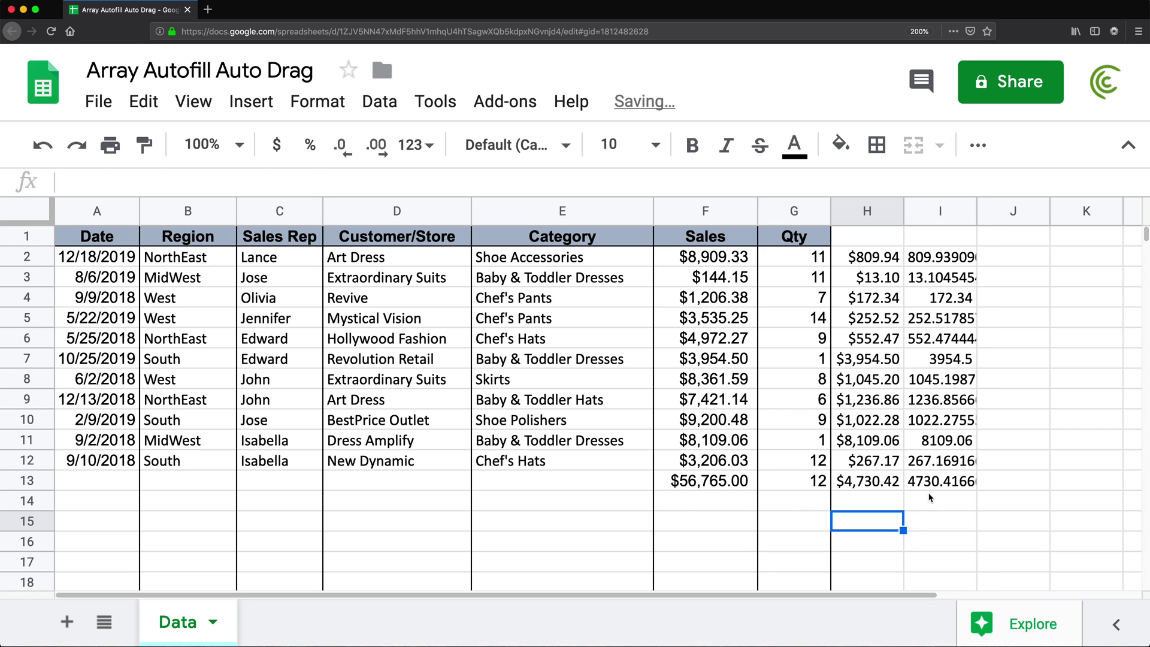
pyautogui.click(932, 486)
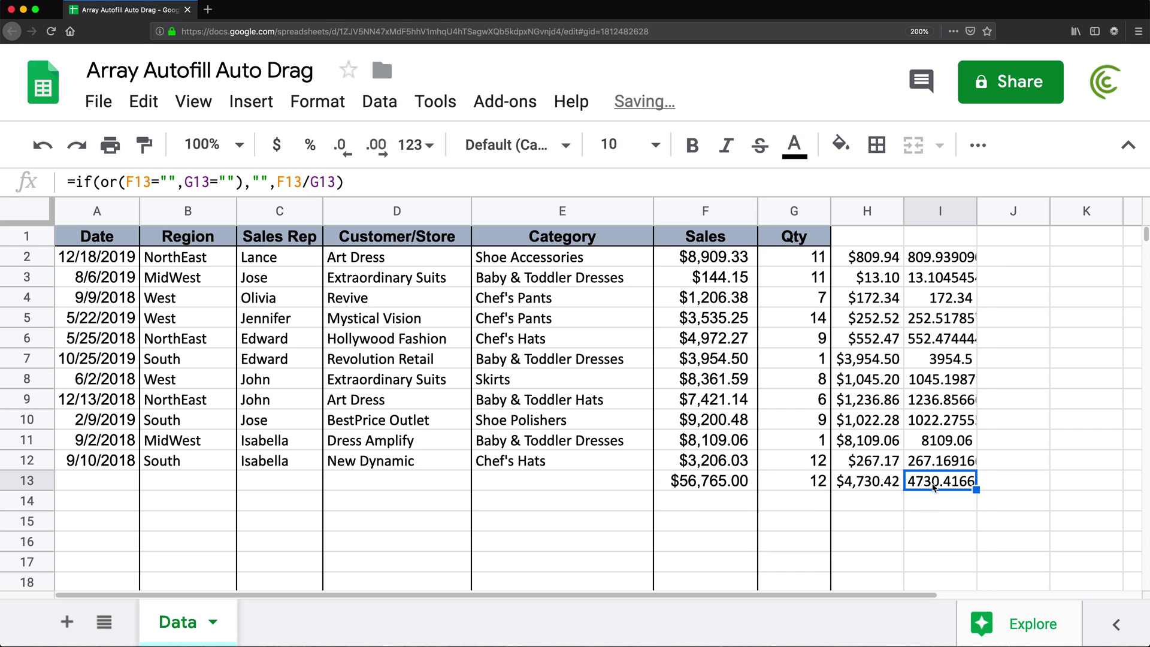
# Clear the quantity from G13 and check I13 with only the sales value filled in
pyautogui.click(798, 486)
pyautogui.press('Delete')
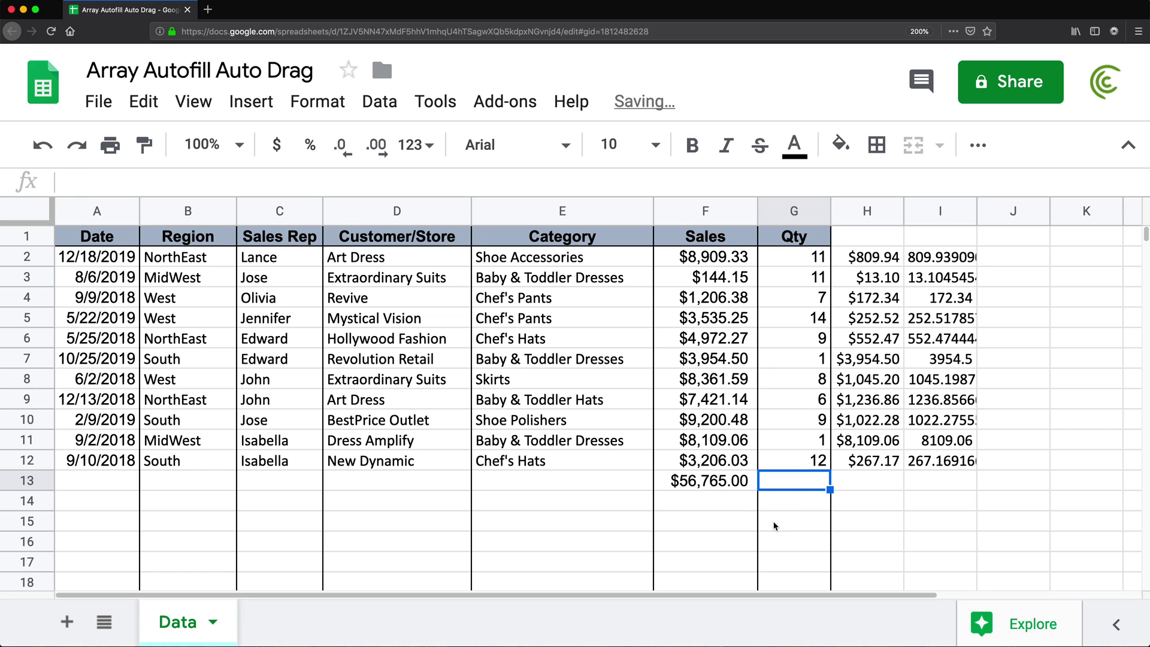
pyautogui.click(776, 523)
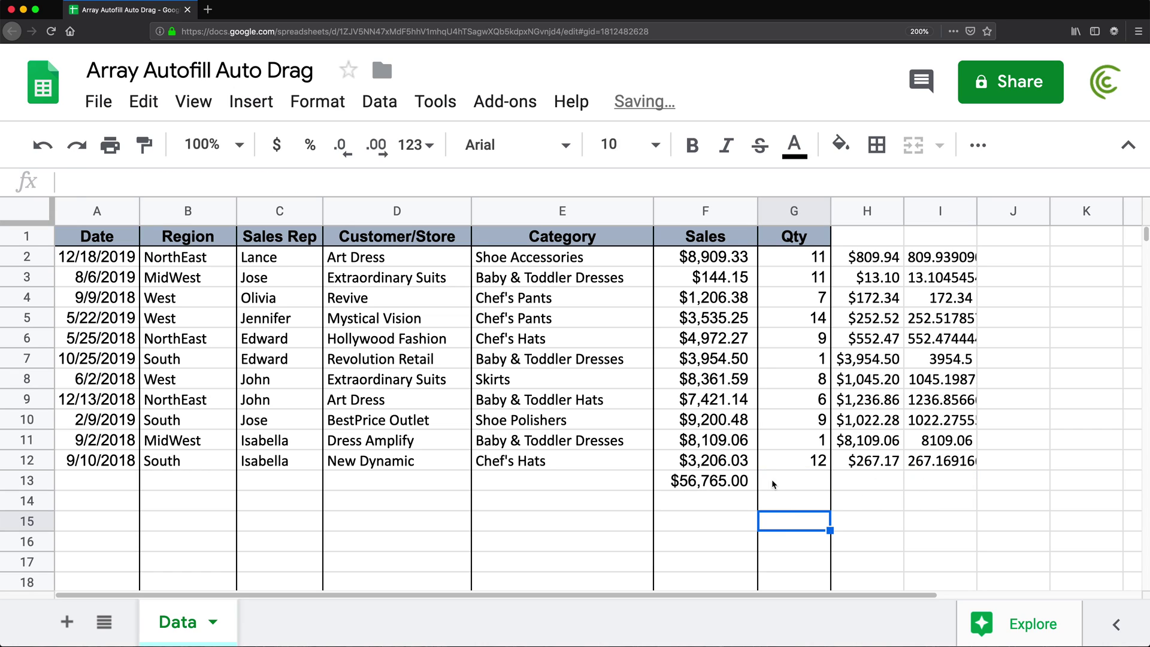
pyautogui.click(952, 483)
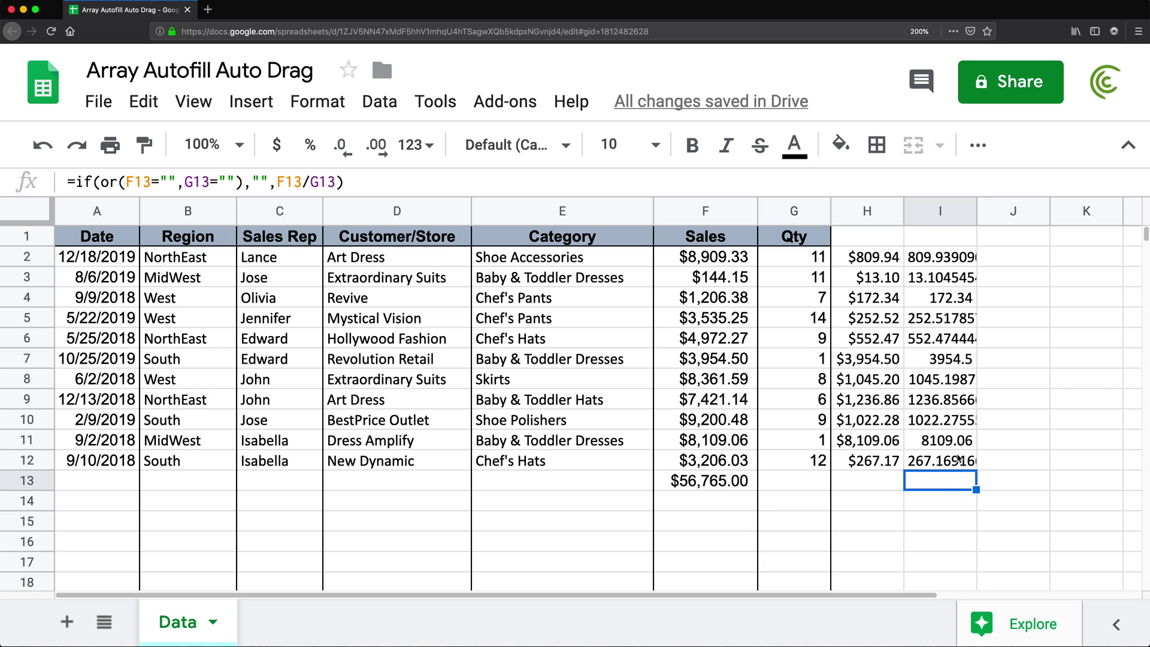
# Review the IF and OR formula in I2 without changing it
pyautogui.click(939, 259)
pyautogui.doubleClick(920, 257)
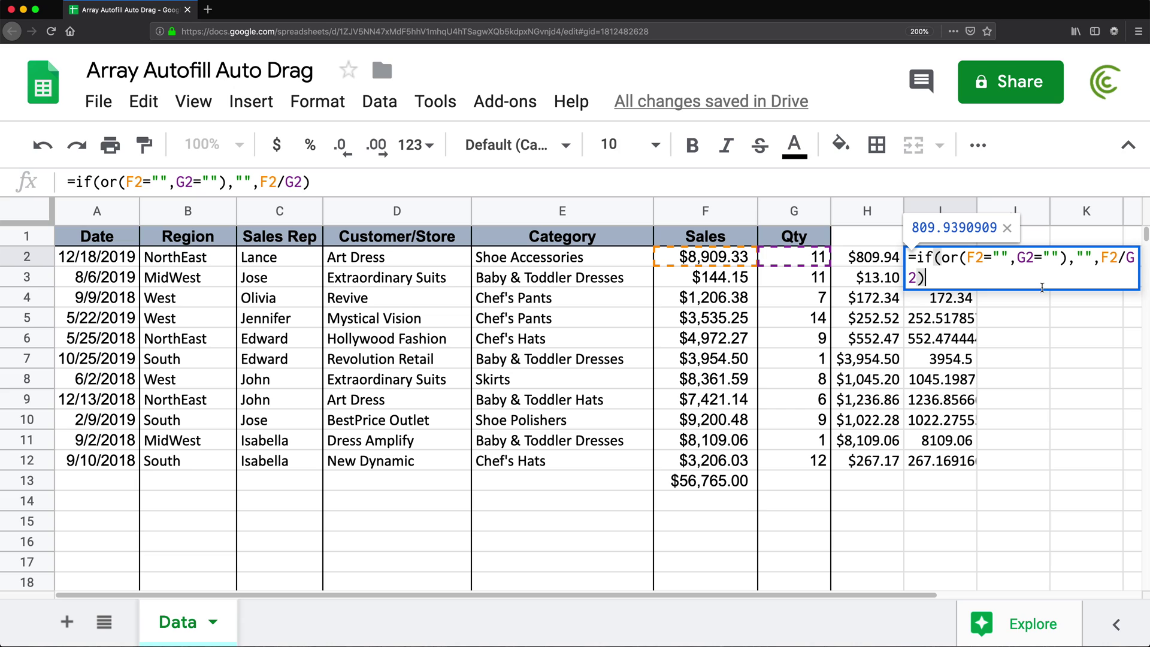
pyautogui.press('Return')
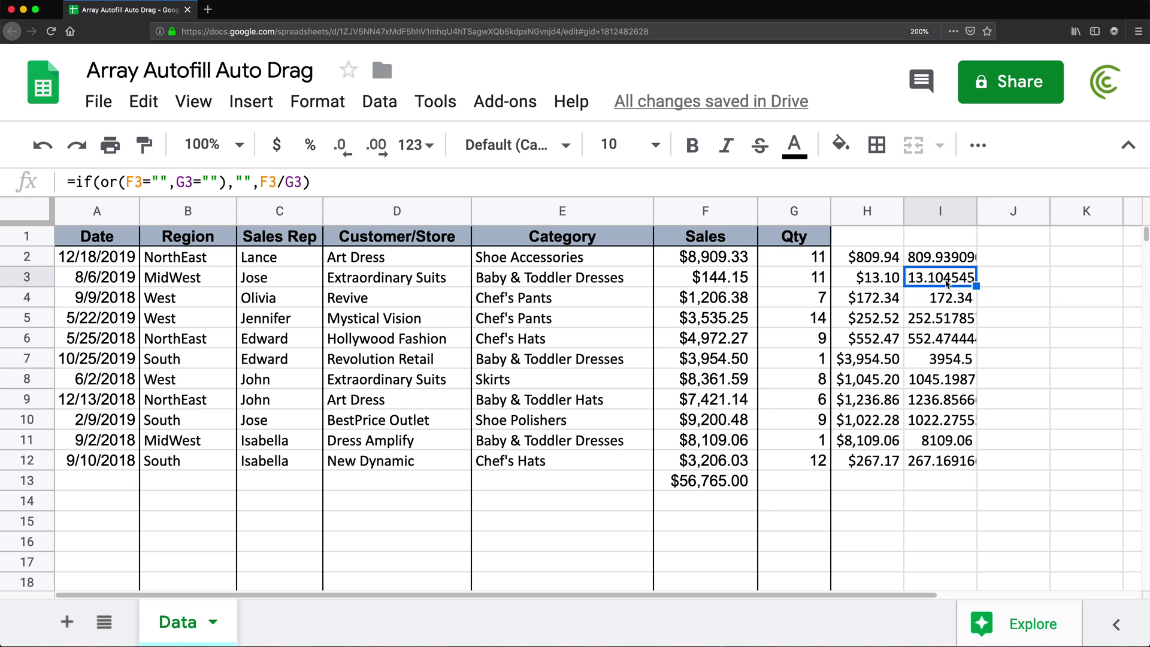
# Remove the IF's arguments from the array formula in H2 and start an OR condition in their place
pyautogui.click(892, 261)
pyautogui.press('Return')
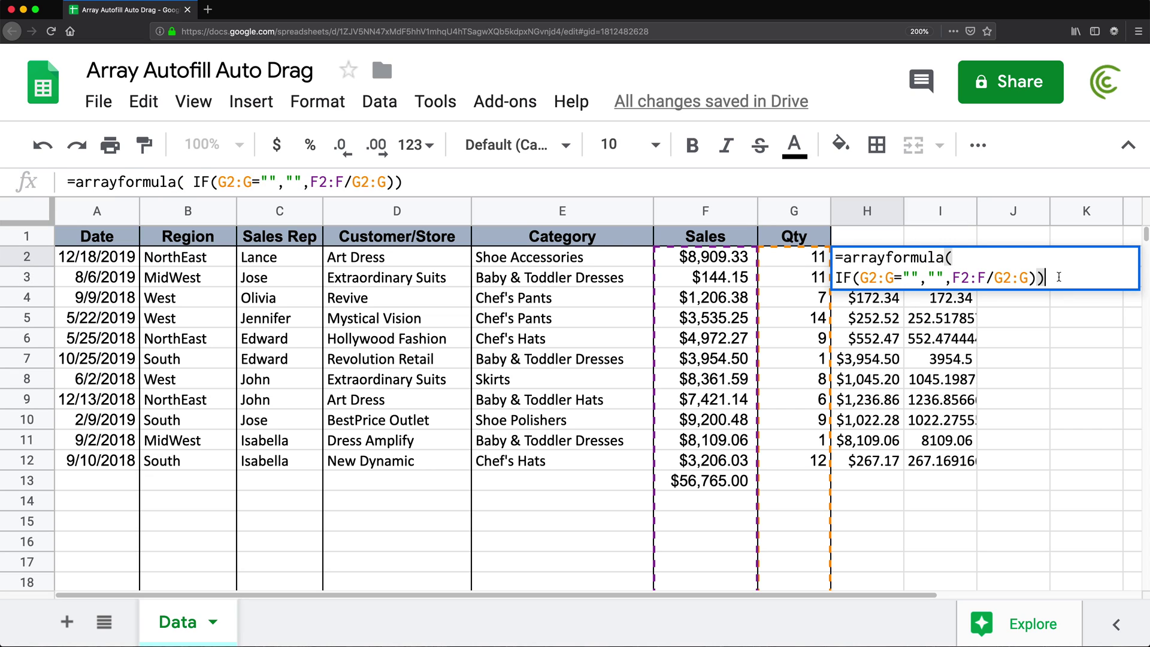
pyautogui.moveTo(1055, 277); pyautogui.dragTo(863, 279)
pyautogui.press('BackSpace')
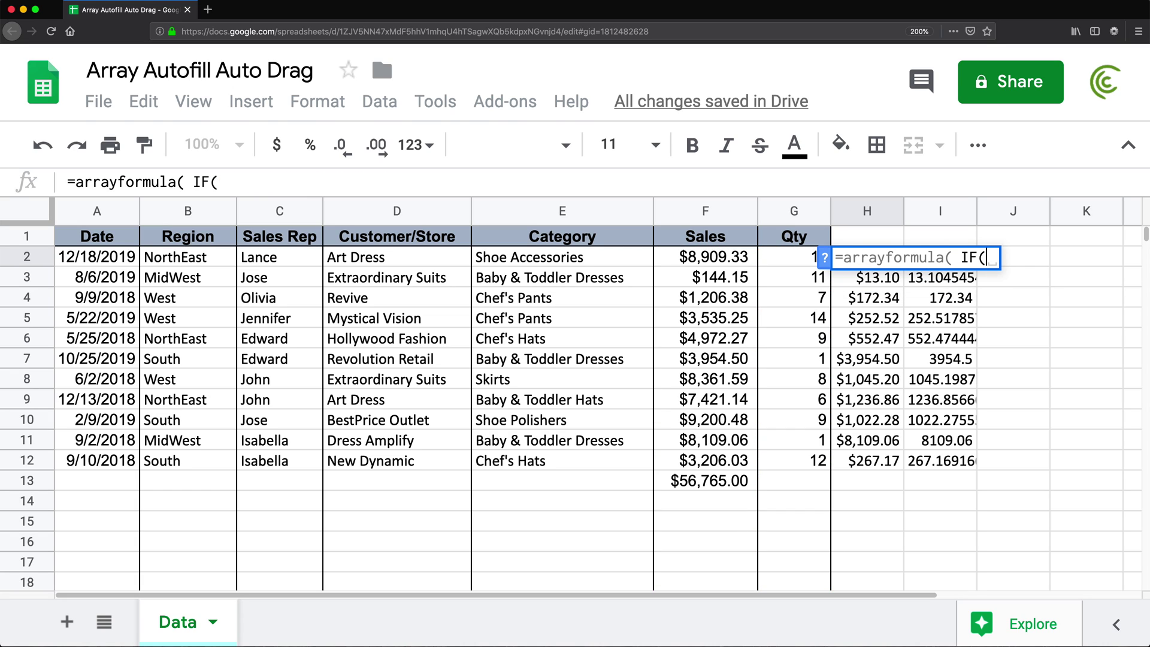
pyautogui.write('OR(')
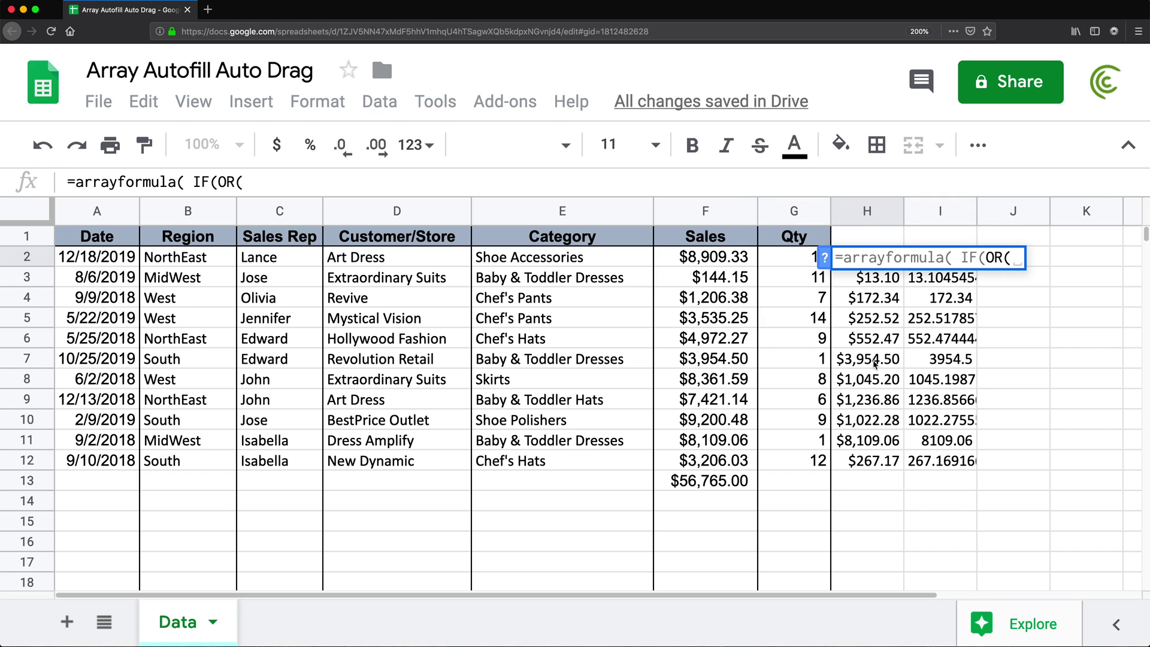
# Complete the OR condition in H2's array formula to test F2:F="" and G2:G=""
pyautogui.moveTo(722, 257); pyautogui.dragTo(713, 480)
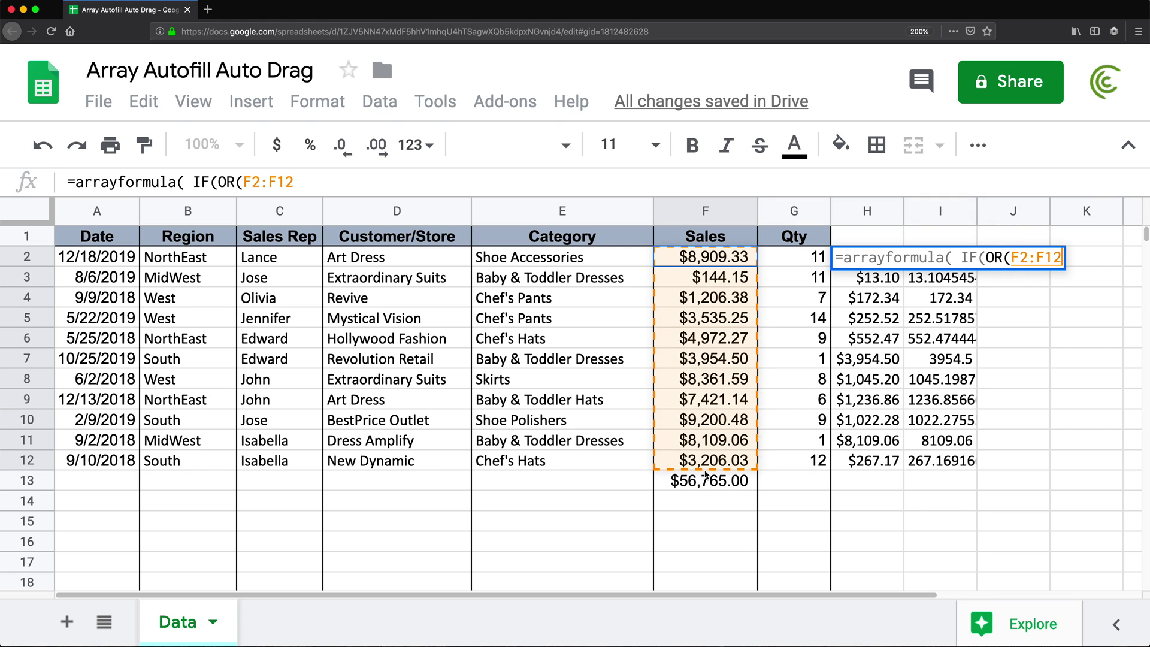
pyautogui.press('BackSpace')
pyautogui.press('BackSpace')
pyautogui.write('="",')
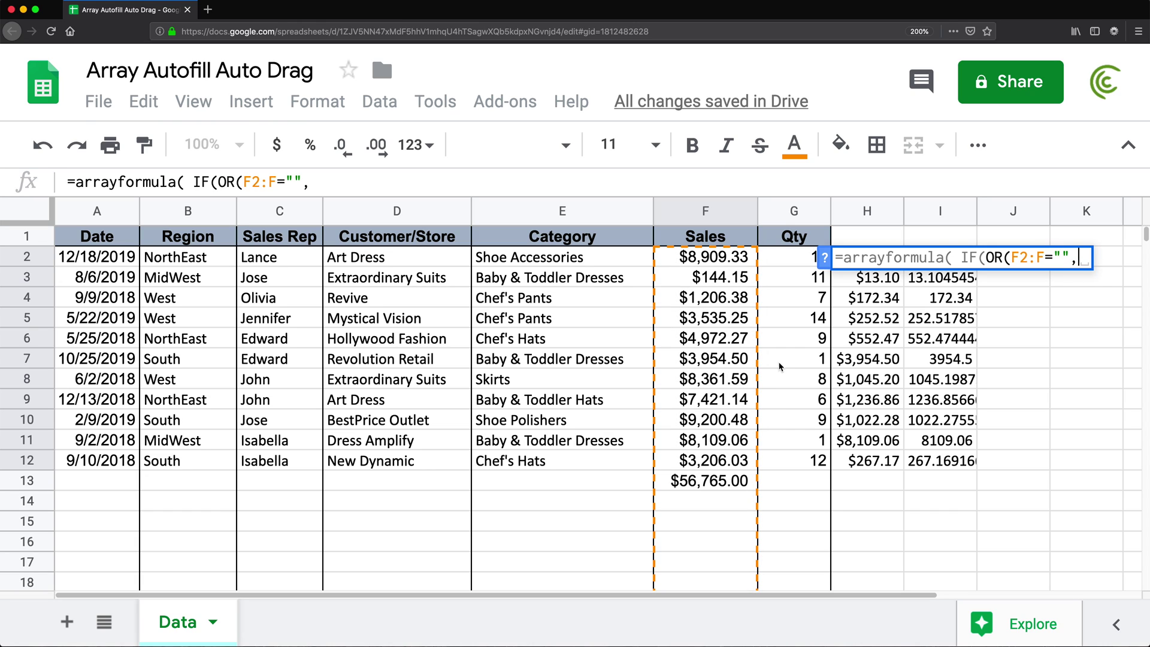
pyautogui.moveTo(786, 264); pyautogui.dragTo(775, 463)
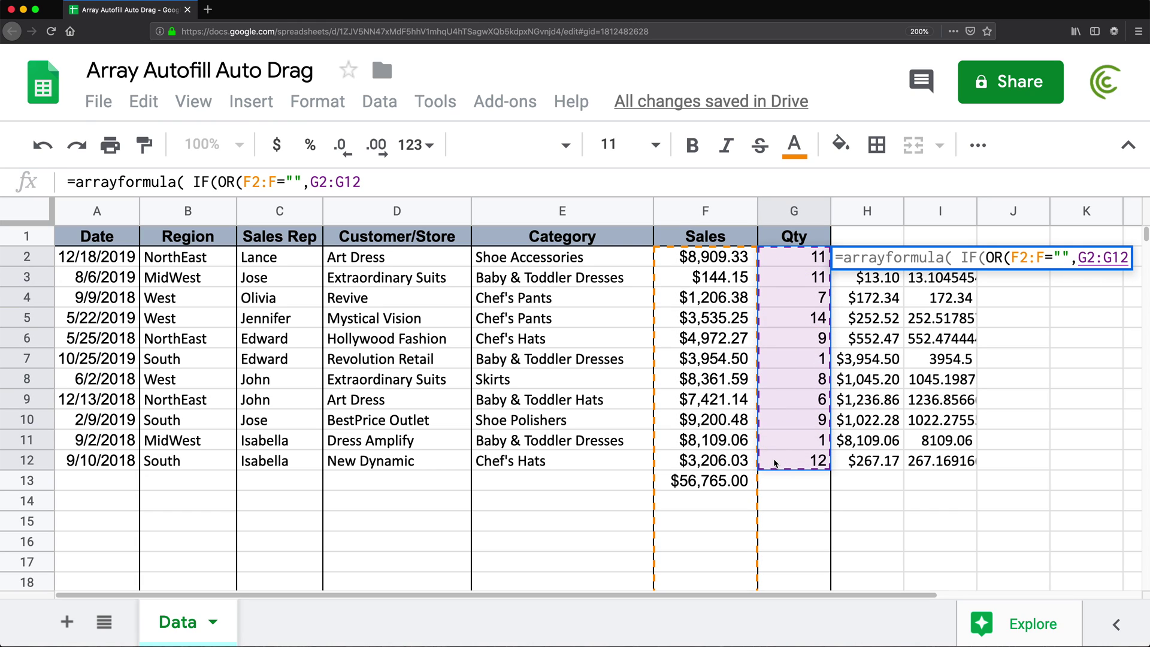
pyautogui.press('BackSpace')
pyautogui.press('BackSpace')
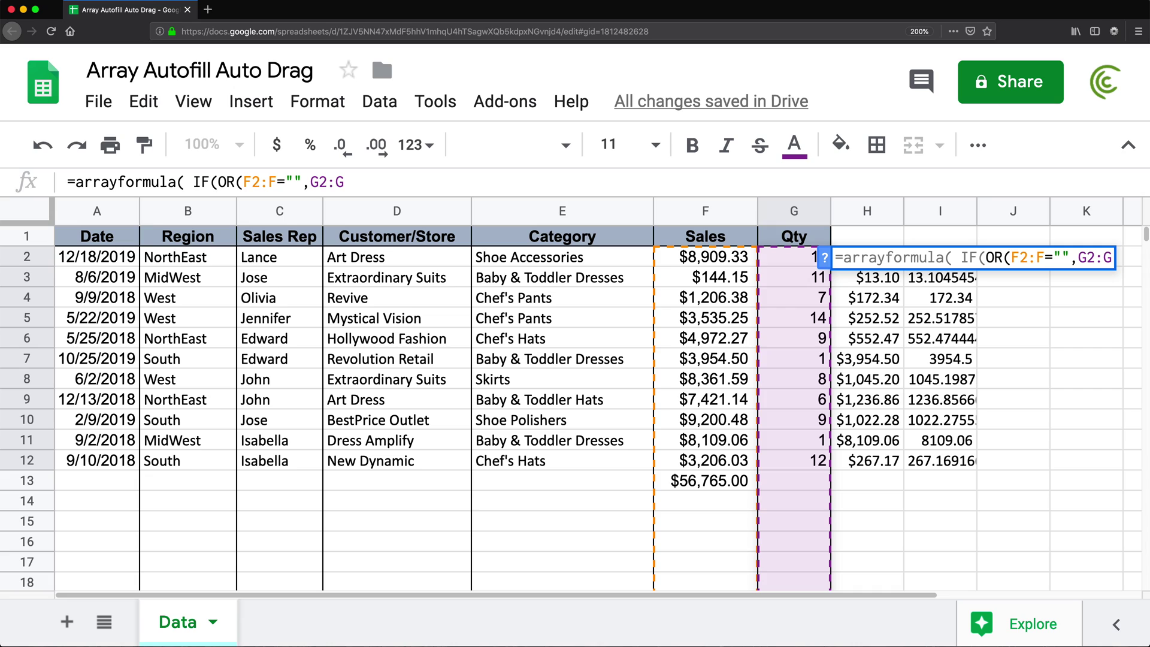
pyautogui.write('=""')
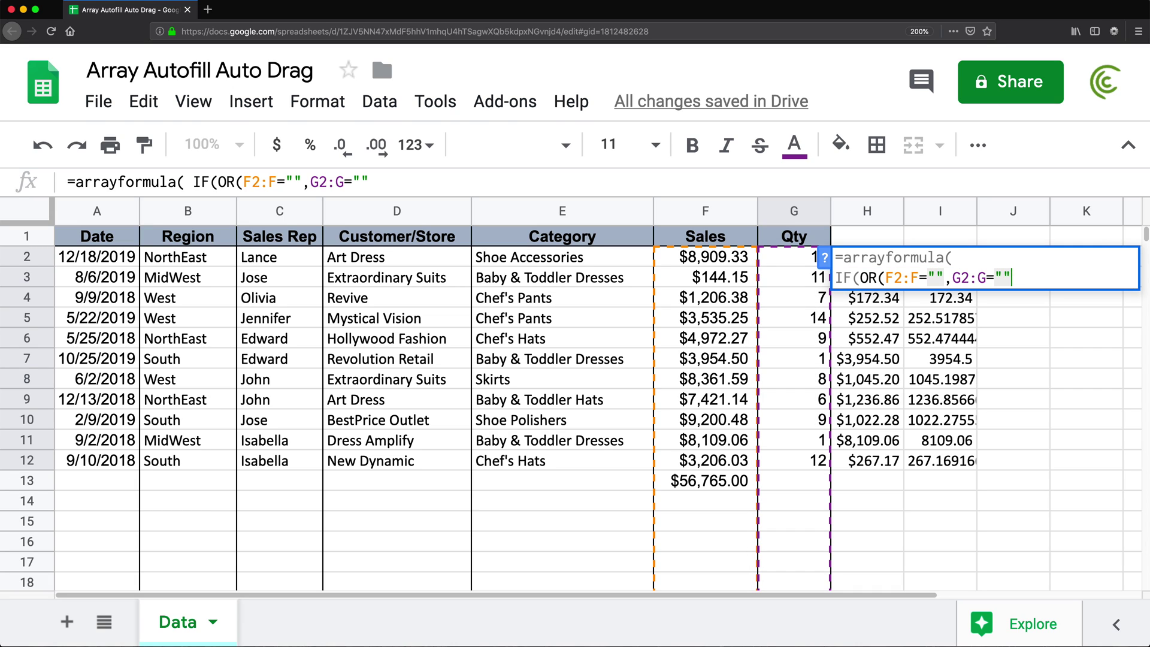
pyautogui.write('),')
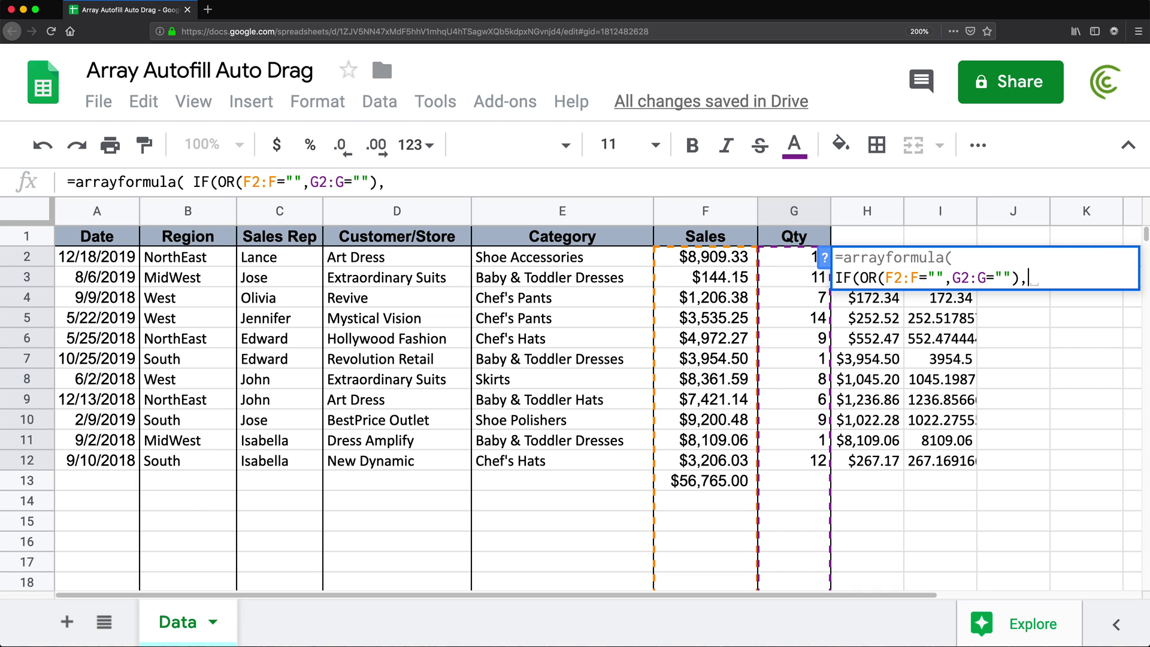
# Finish the IF in H2 so it returns "" when the condition is met and F2:F/G2:G otherwise
pyautogui.write('""')
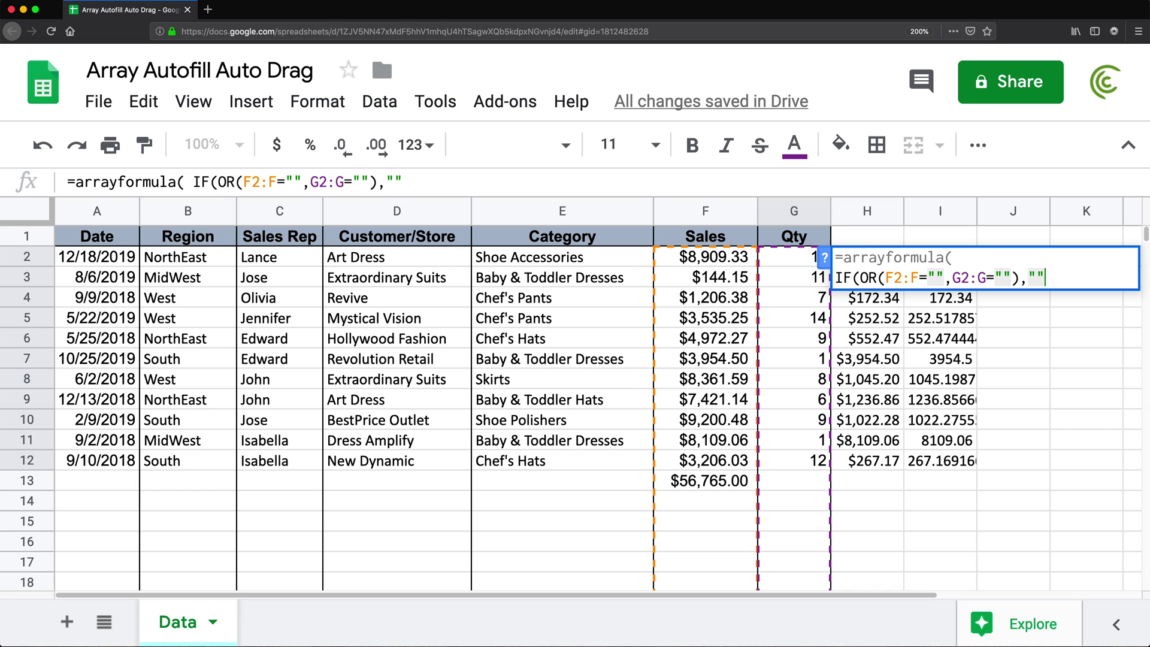
pyautogui.write(',')
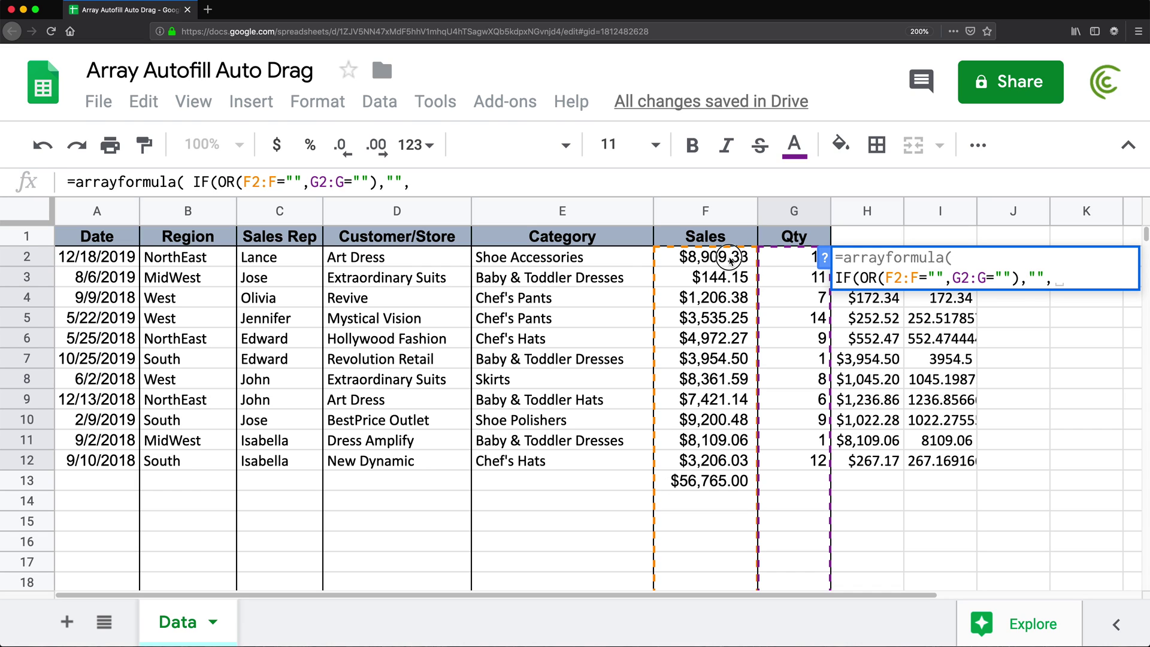
pyautogui.moveTo(729, 258); pyautogui.dragTo(726, 408)
pyautogui.press('BackSpace')
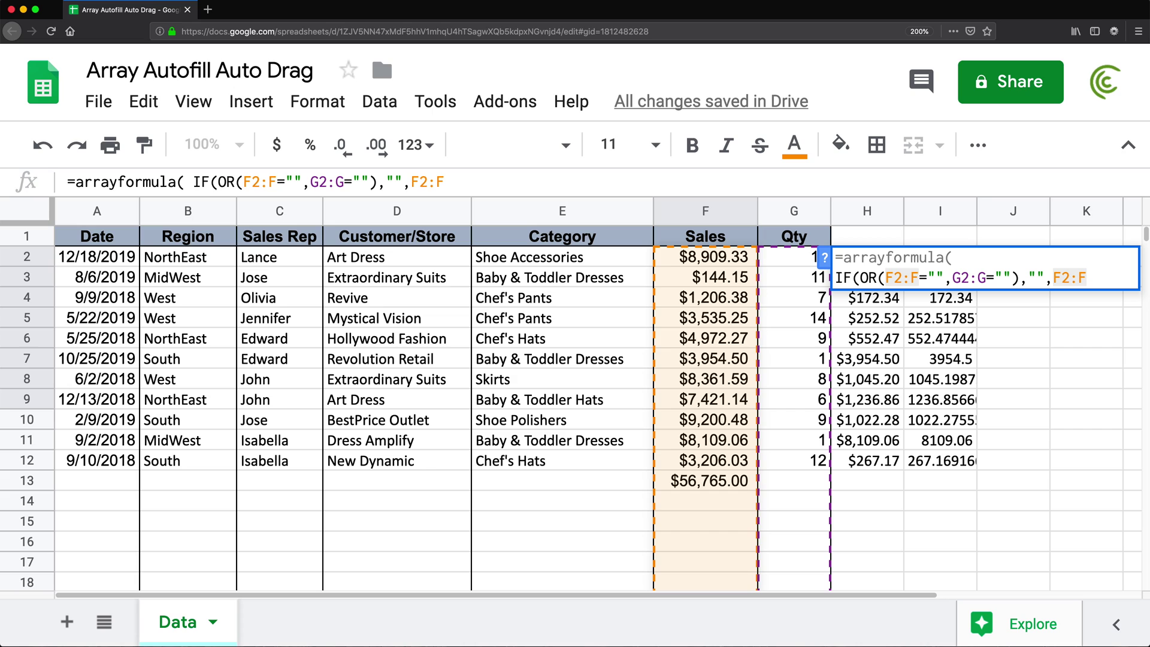
pyautogui.write('/')
pyautogui.moveTo(806, 256); pyautogui.dragTo(781, 409)
pyautogui.press('BackSpace')
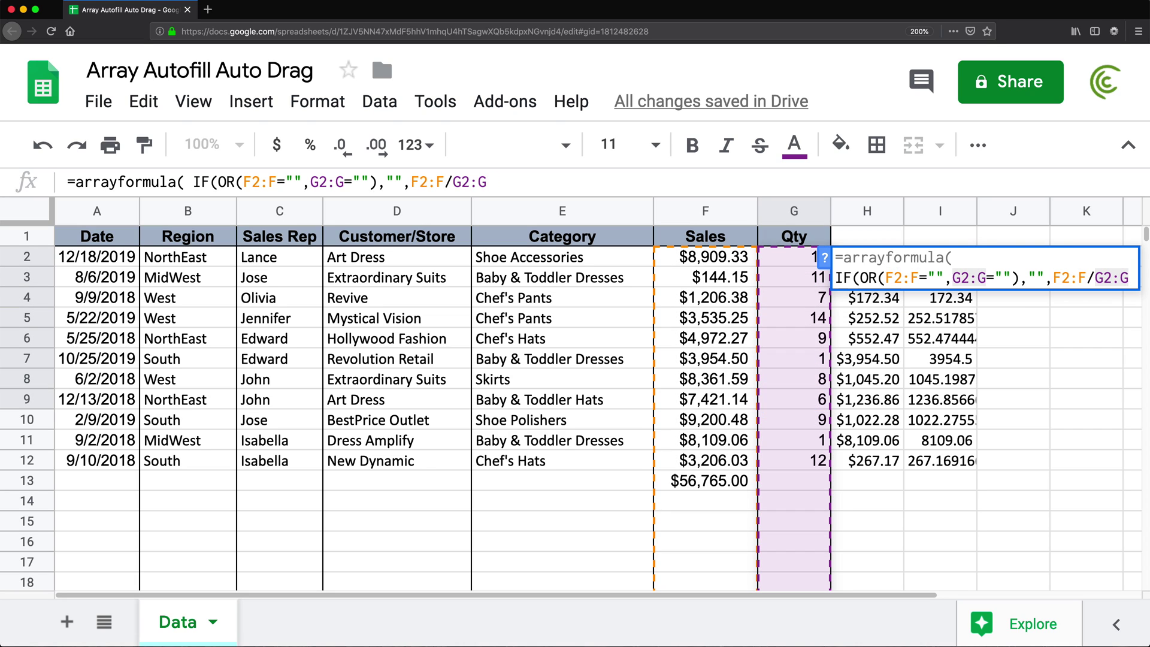
pyautogui.write(')')
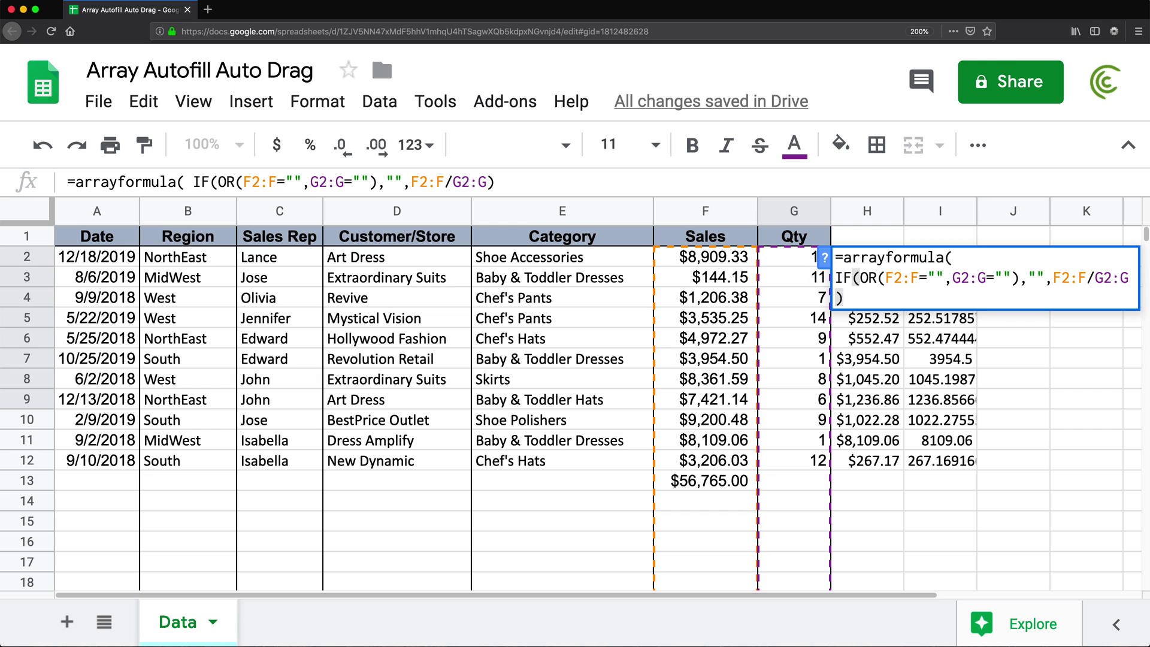
pyautogui.write(')')
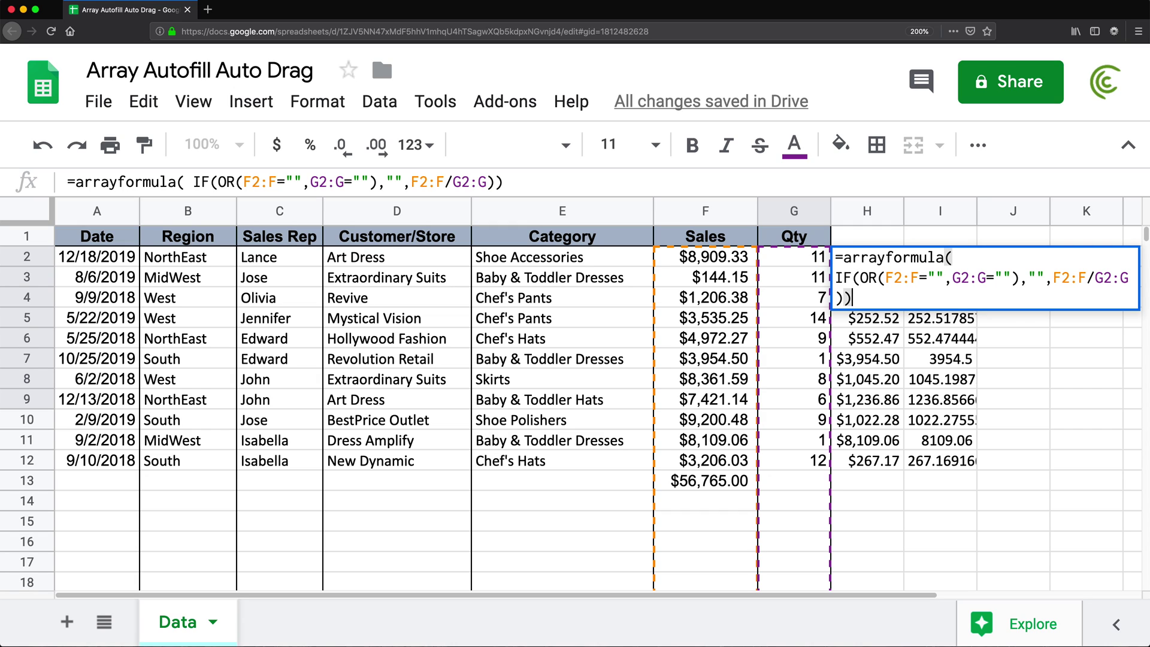
pyautogui.press('Return')
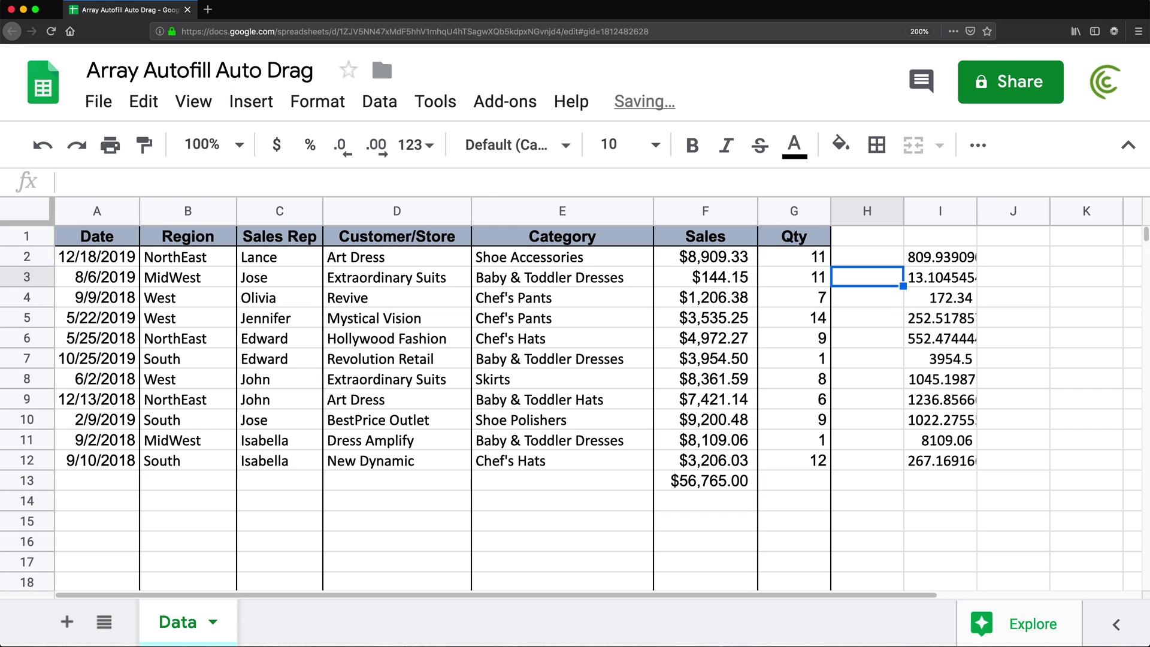
# Review the OR condition inside H2's array formula without changing it
pyautogui.click(869, 259)
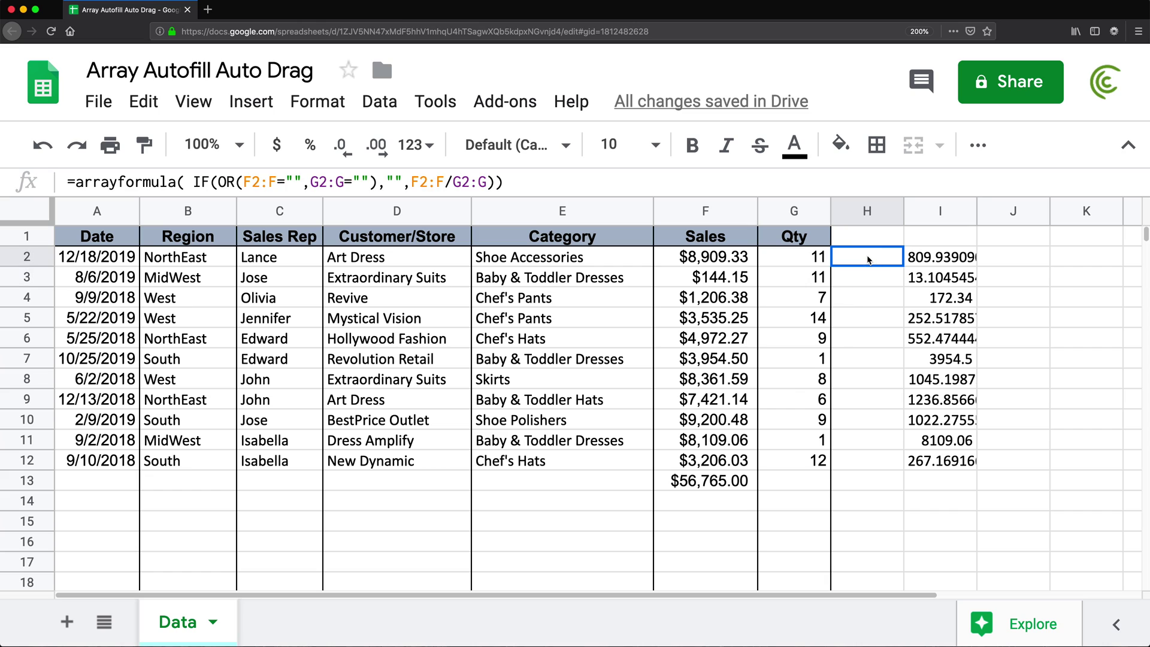
pyautogui.doubleClick(869, 259)
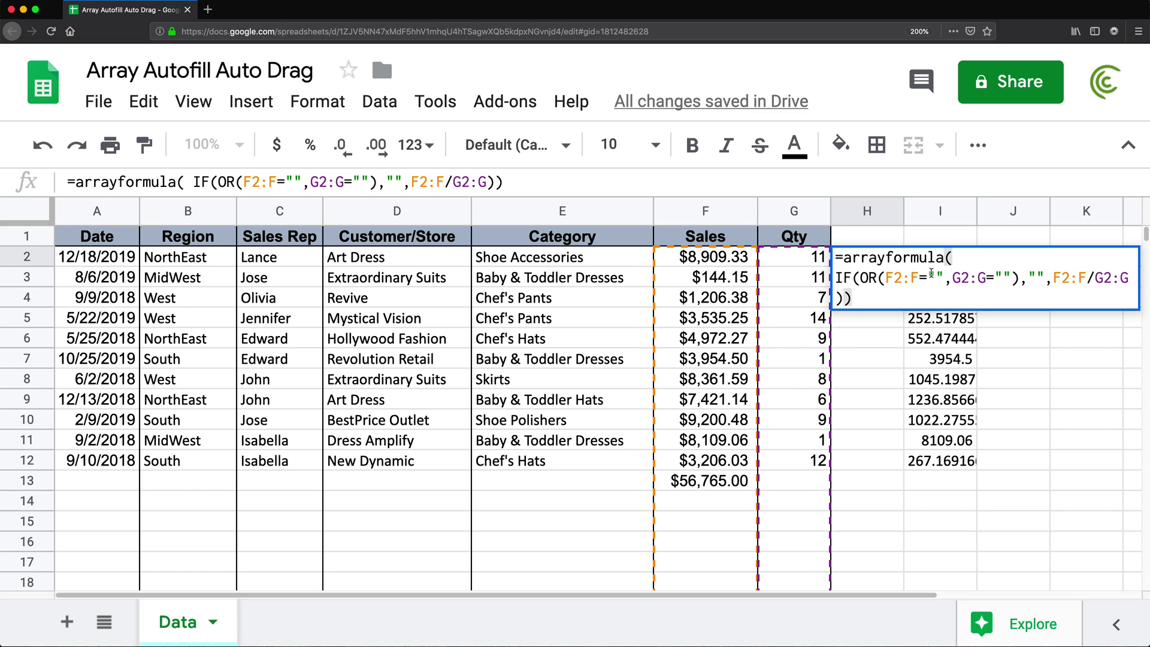
pyautogui.moveTo(859, 277); pyautogui.dragTo(1023, 277)
pyautogui.click(878, 277)
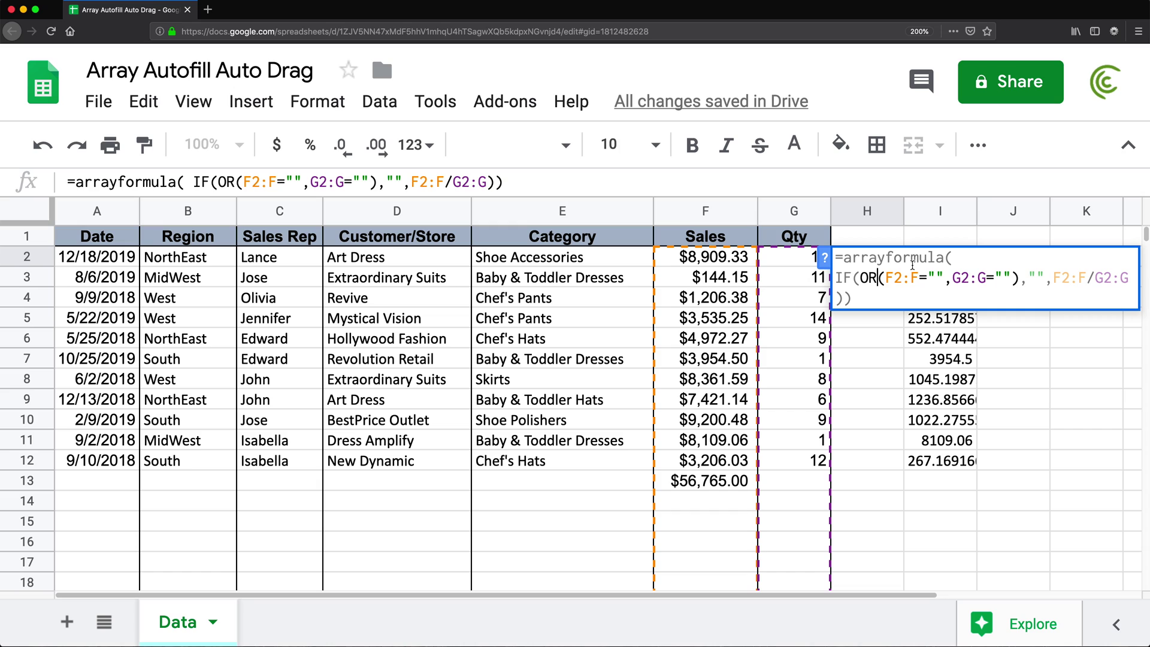
pyautogui.press('Escape')
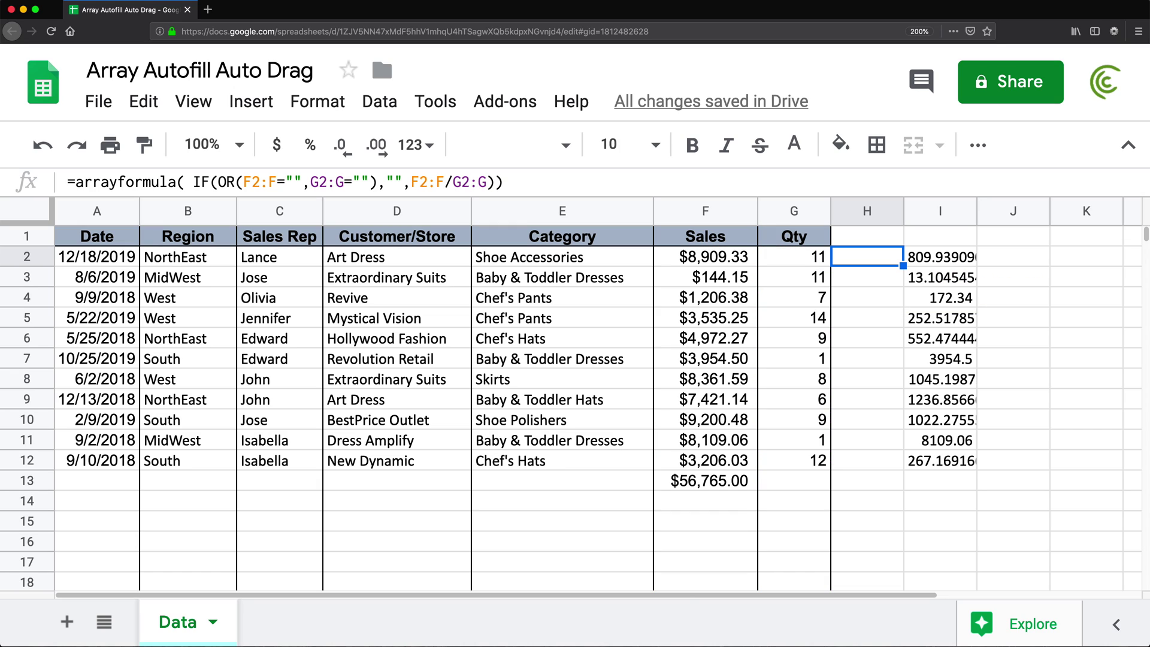
# Strip the IF and its result arguments from H2, leaving =arrayformula(OR(F2:F="",G2:G=""))
pyautogui.doubleClick(884, 263)
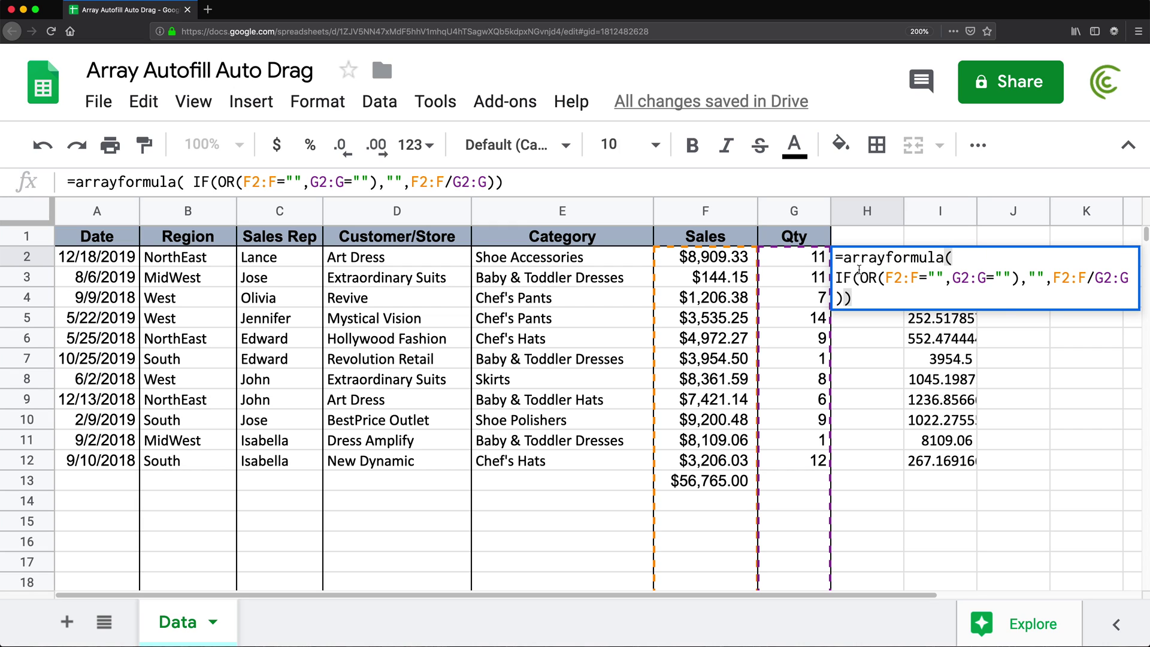
pyautogui.moveTo(859, 270); pyautogui.dragTo(953, 255)
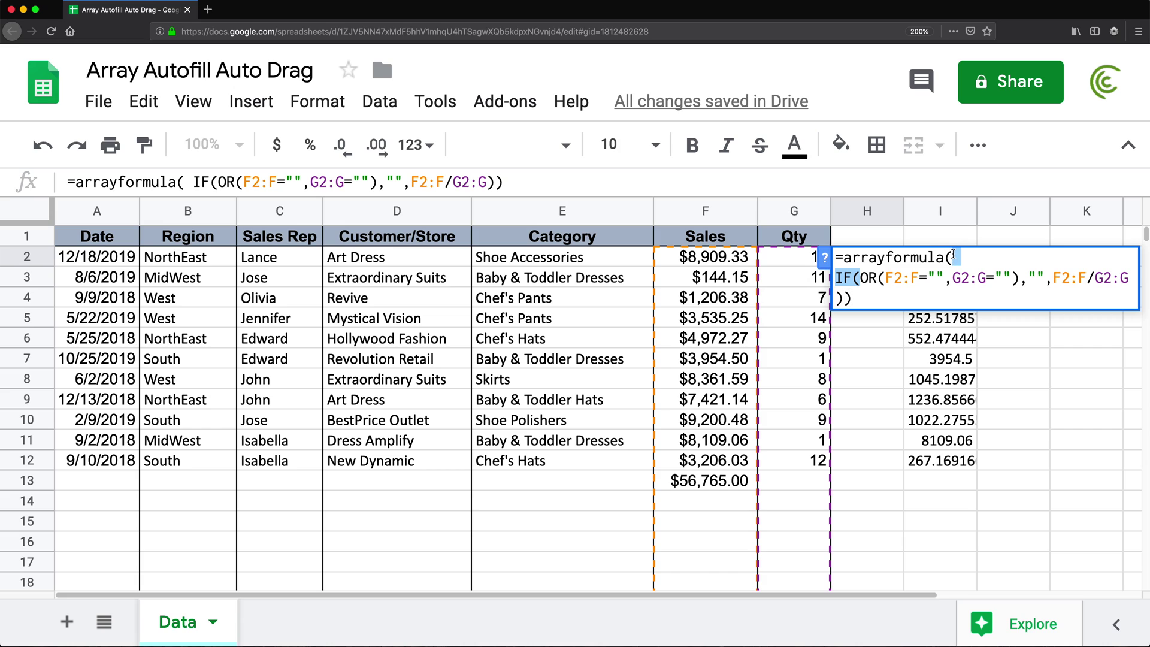
pyautogui.press('BackSpace')
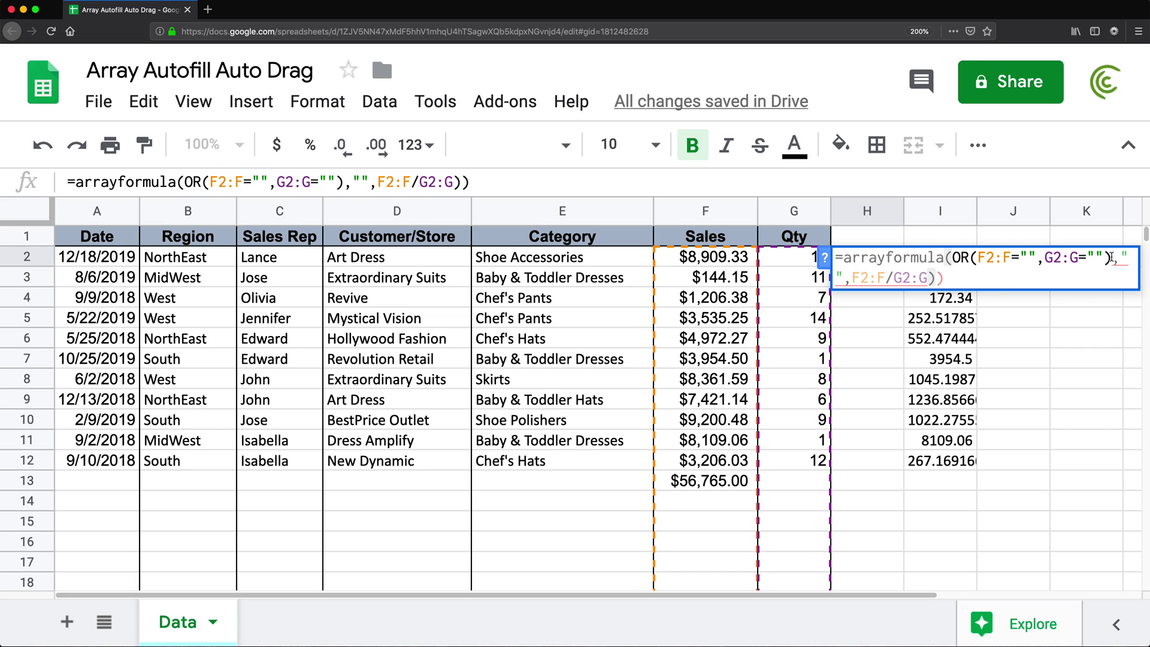
pyautogui.moveTo(1111, 257); pyautogui.dragTo(938, 279)
pyautogui.press('BackSpace')
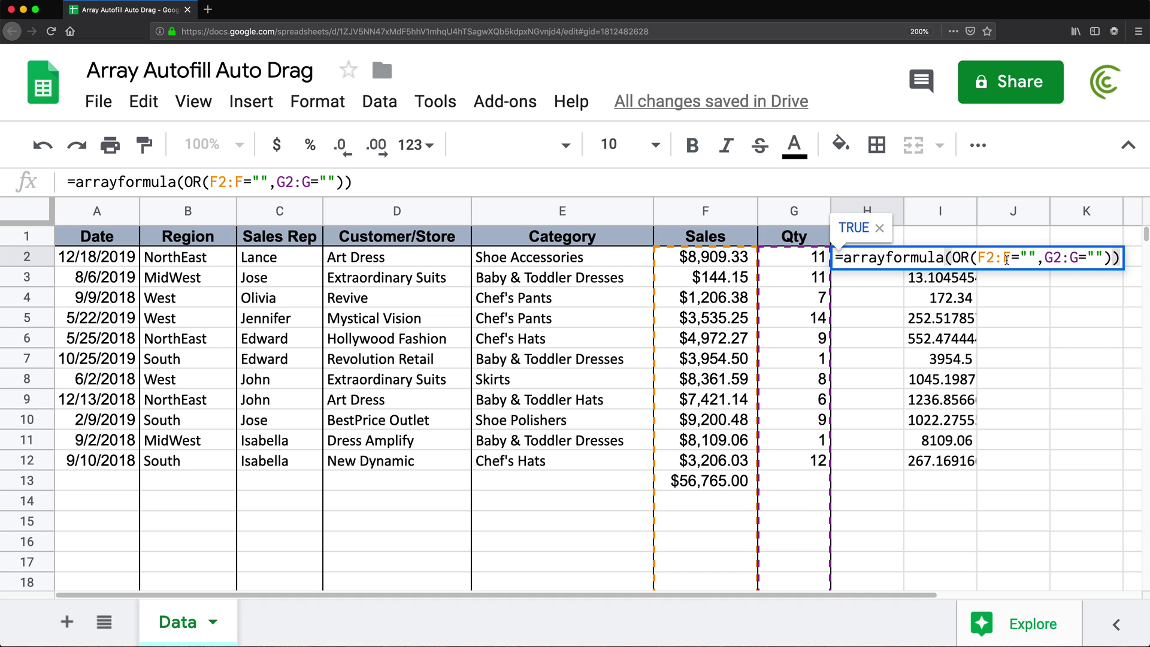
pyautogui.press('Return')
# Check the output of the OR array formula down H2:H15 and review its condition in H2
pyautogui.moveTo(875, 263); pyautogui.dragTo(861, 521)
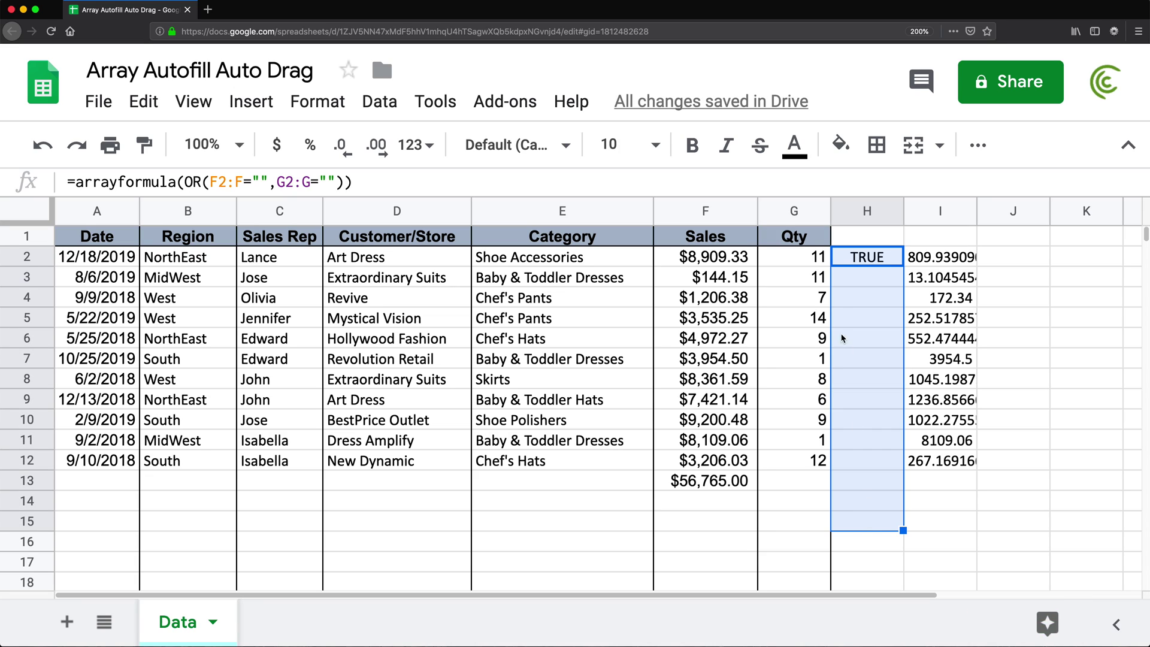
pyautogui.doubleClick(868, 260)
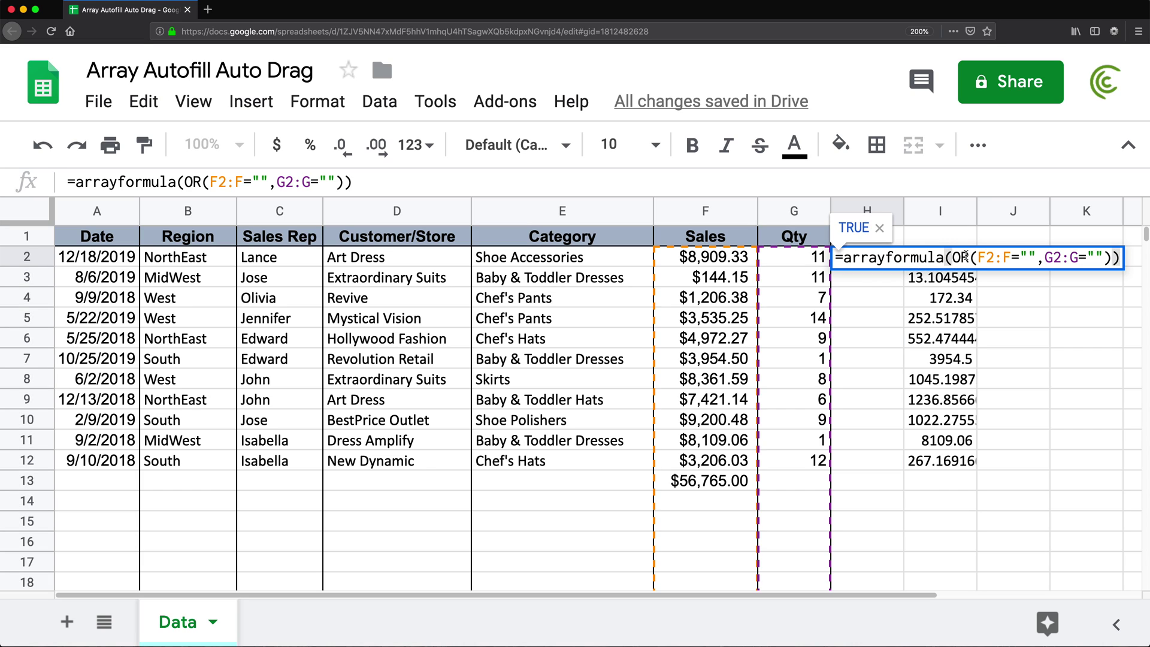
pyautogui.moveTo(947, 258); pyautogui.dragTo(1109, 260)
# Enter =--(F2="") in J2 to convert the blank test on the sales value into a number
pyautogui.click(1004, 258)
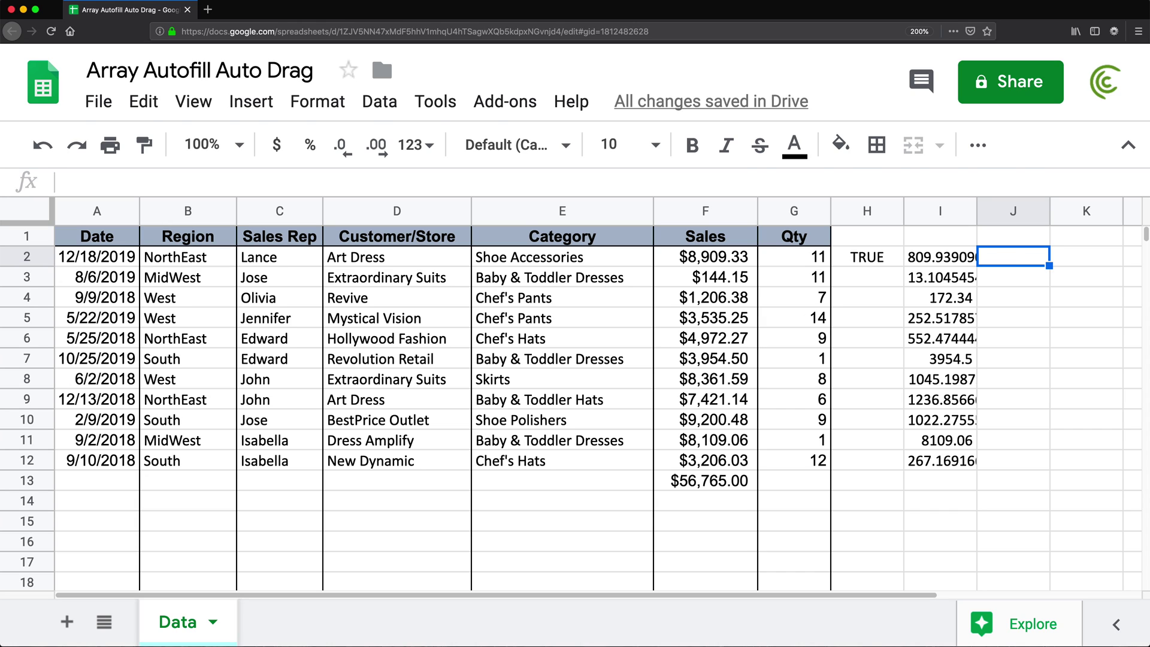
pyautogui.write('=')
pyautogui.click(722, 257)
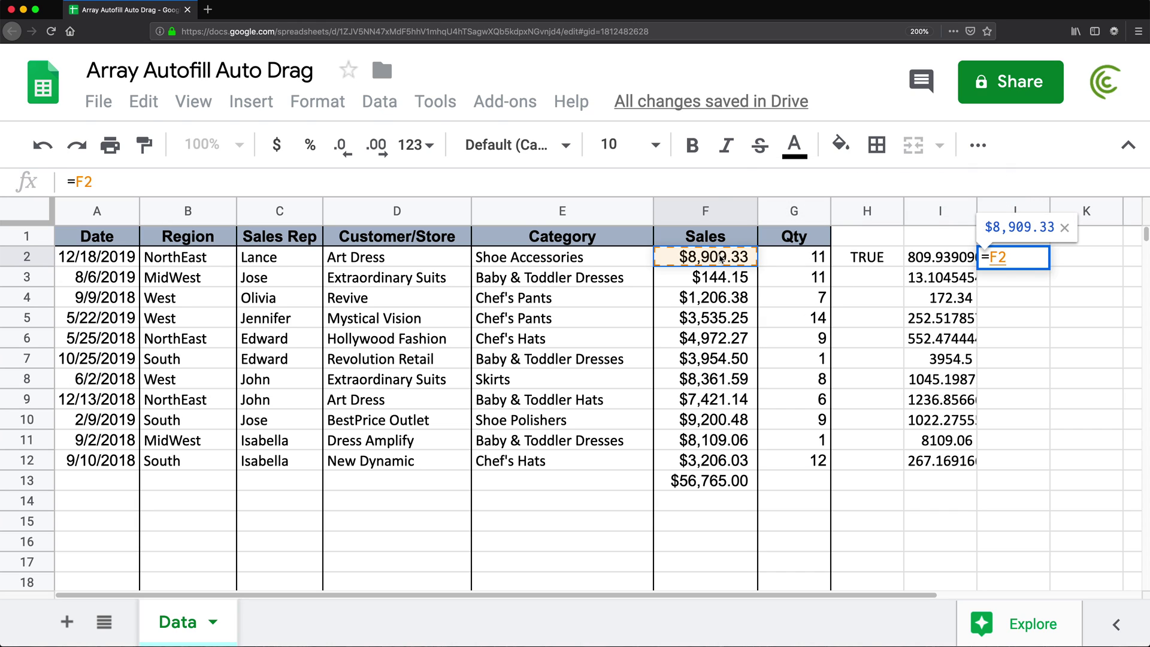
pyautogui.write('=""')
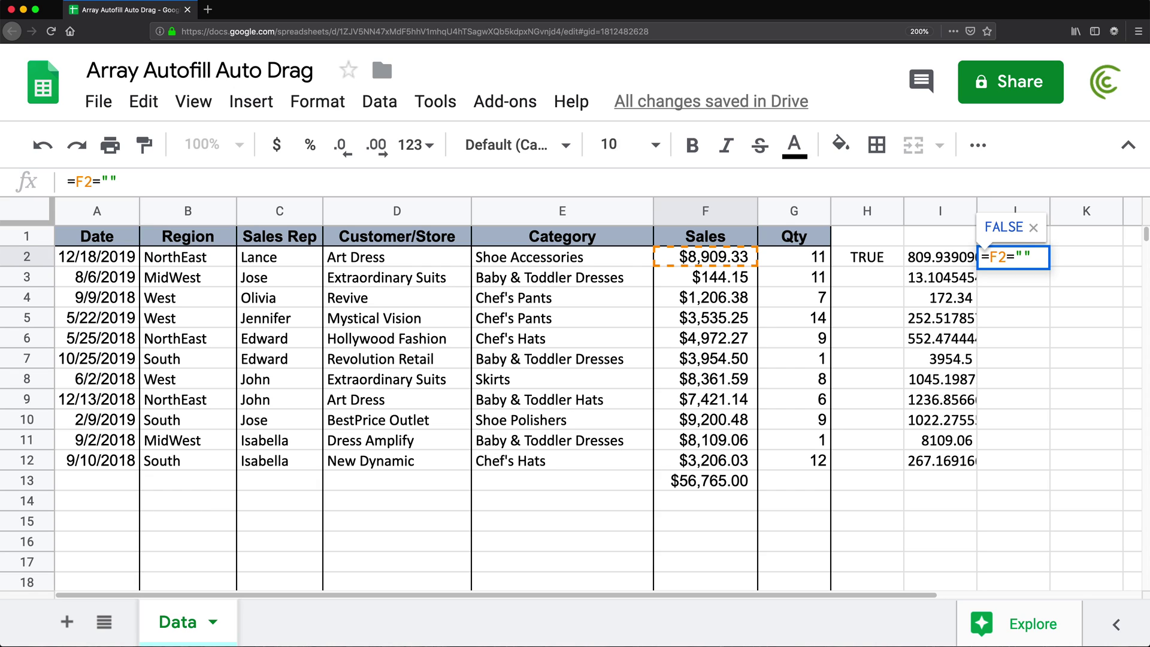
pyautogui.click(990, 256)
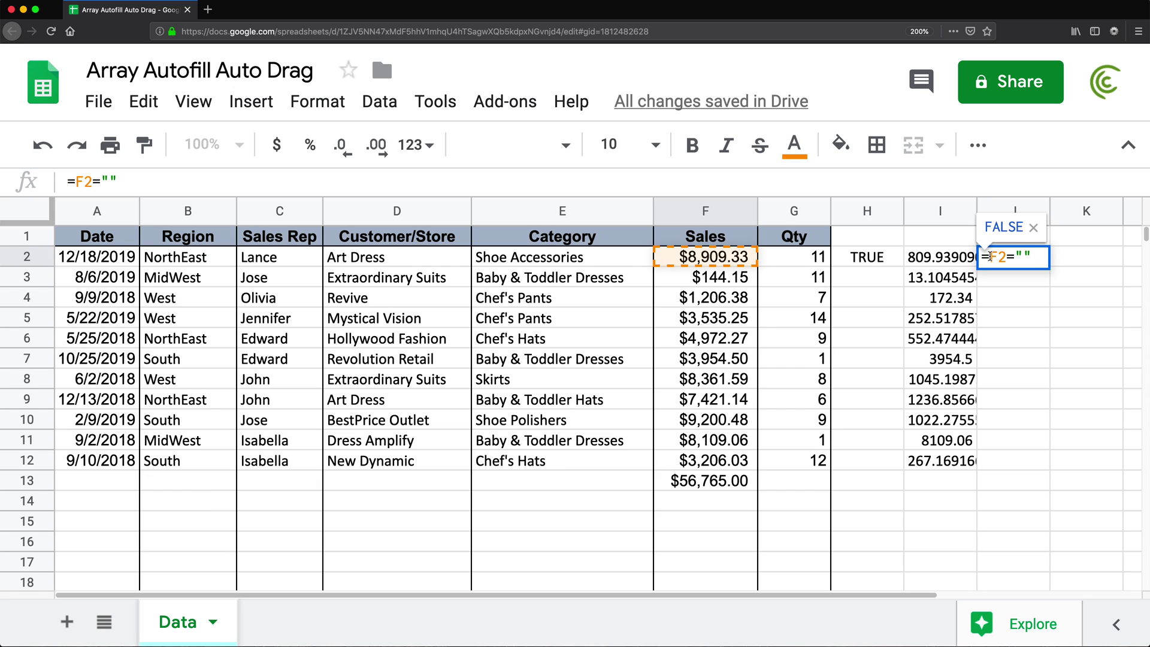
pyautogui.write('(')
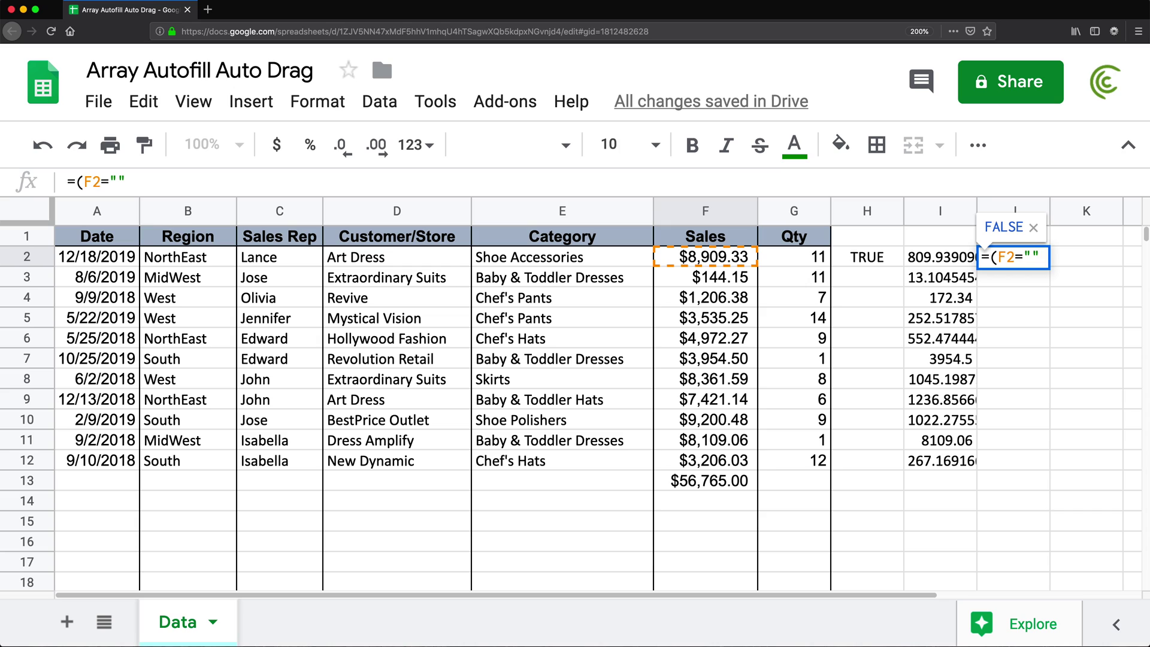
pyautogui.write(')')
pyautogui.click(1047, 257)
pyautogui.write('--')
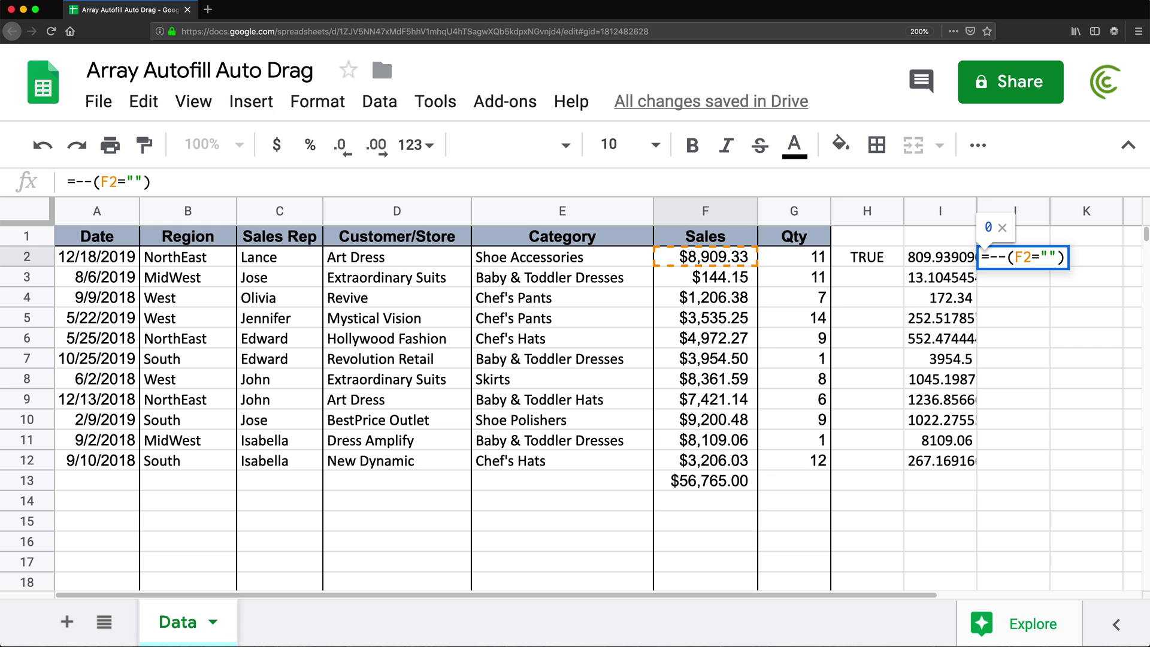
pyautogui.press('Return')
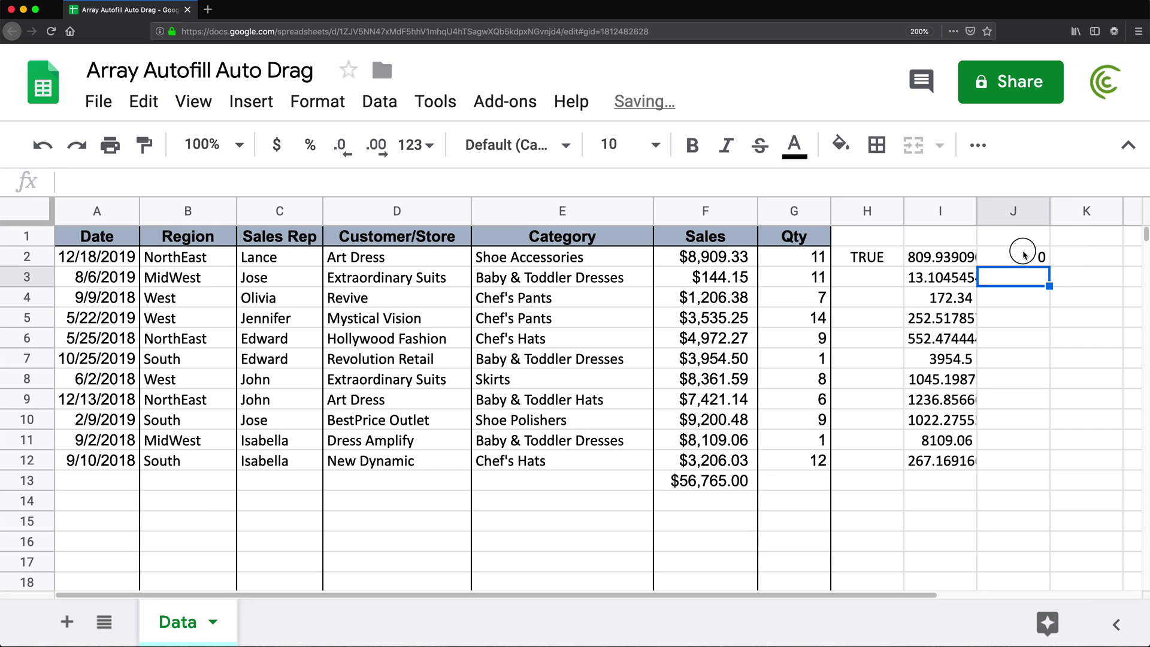
# Fill the blank-test formula from J2 down through J17
pyautogui.click(1023, 253)
pyautogui.moveTo(1050, 262); pyautogui.dragTo(1049, 482)
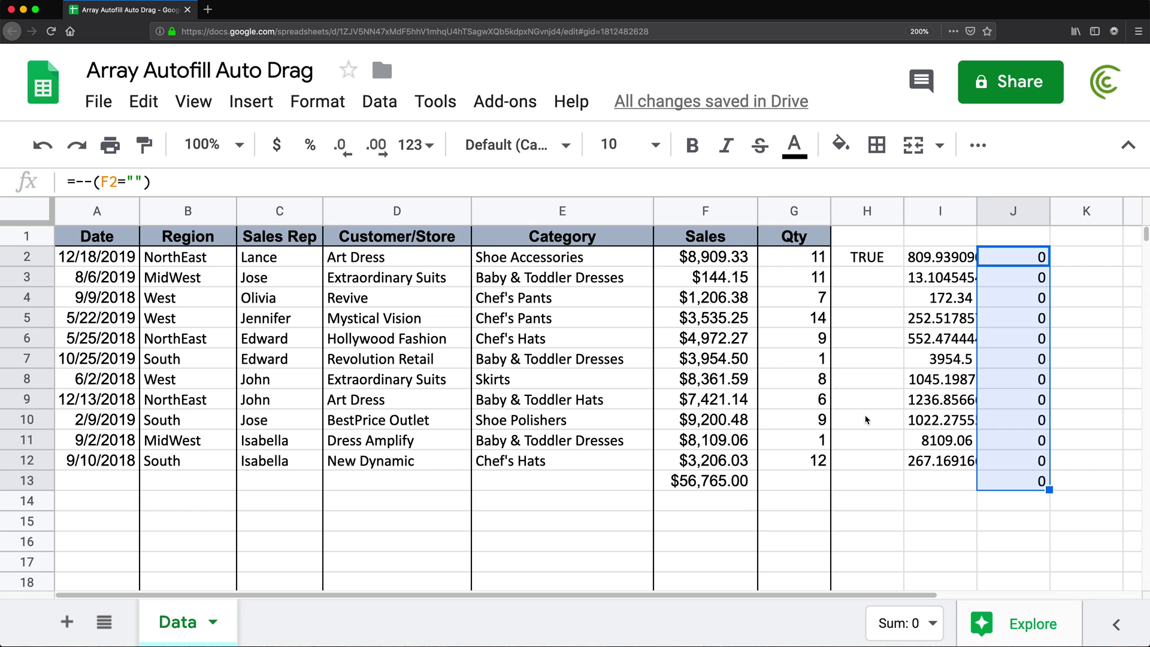
pyautogui.moveTo(1050, 490); pyautogui.dragTo(1047, 563)
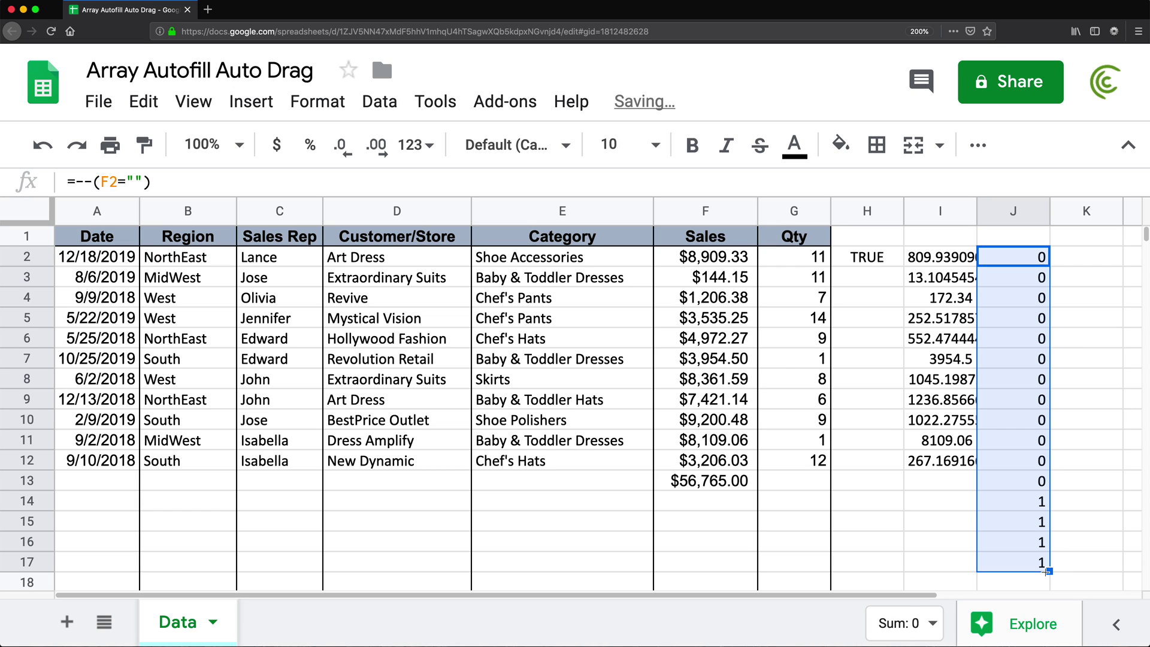
# Check the blank-test results in J14:J17 and review the formula in J2 without changing it
pyautogui.click(1011, 500)
pyautogui.moveTo(1011, 501); pyautogui.dragTo(1014, 563)
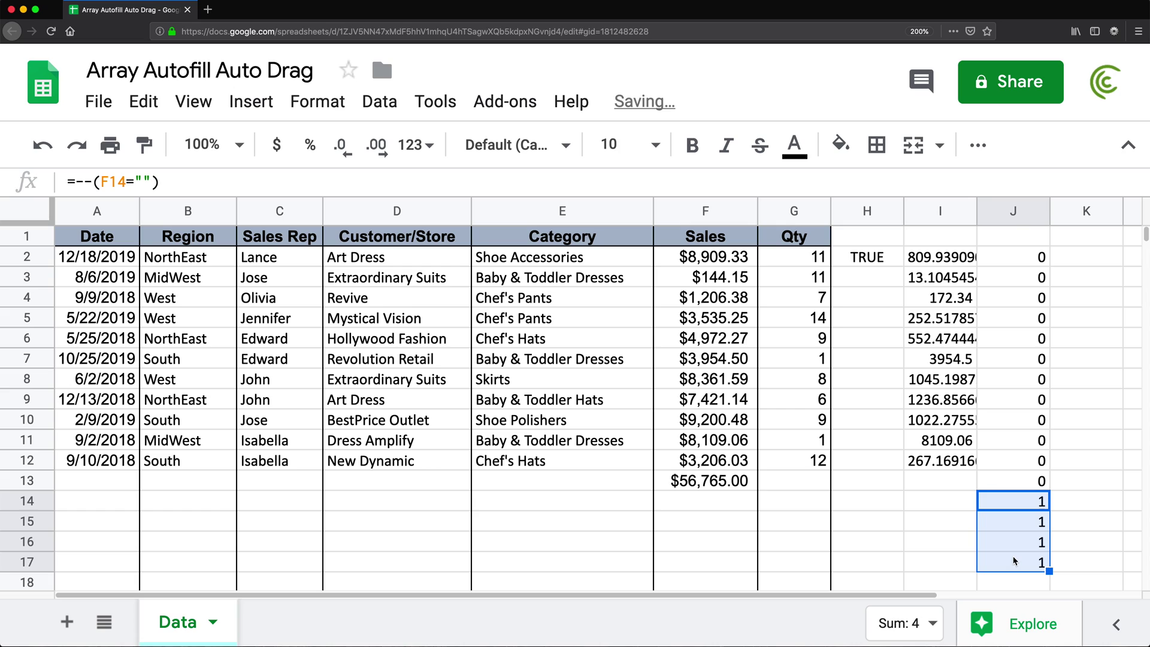
pyautogui.hotkey('ctrl', 'Up')
pyautogui.press('Return')
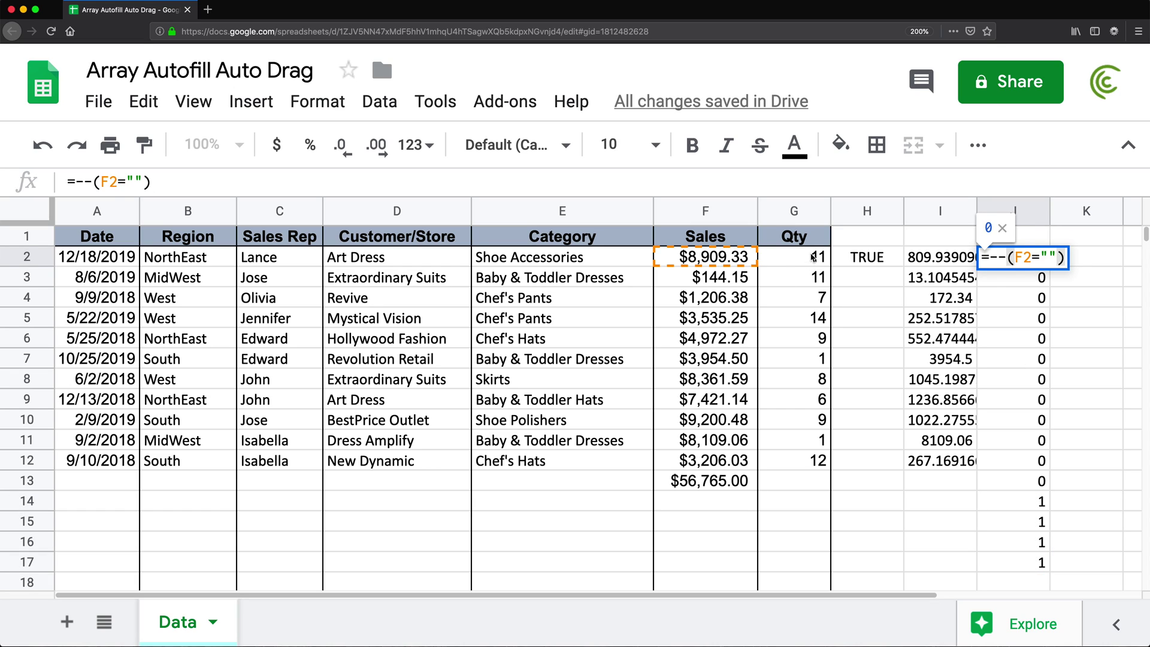
pyautogui.press('Escape')
pyautogui.click(1066, 257)
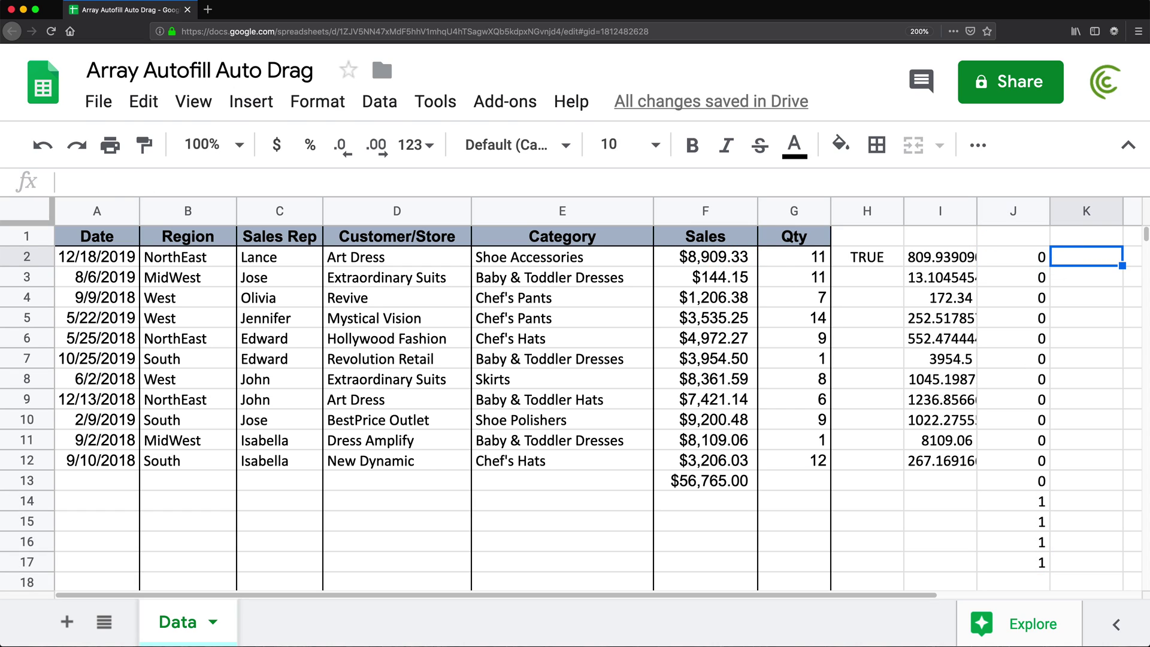
# Enter =--(G2="") in K2 to convert the blank test on the quantity into a number
pyautogui.write('=--()')
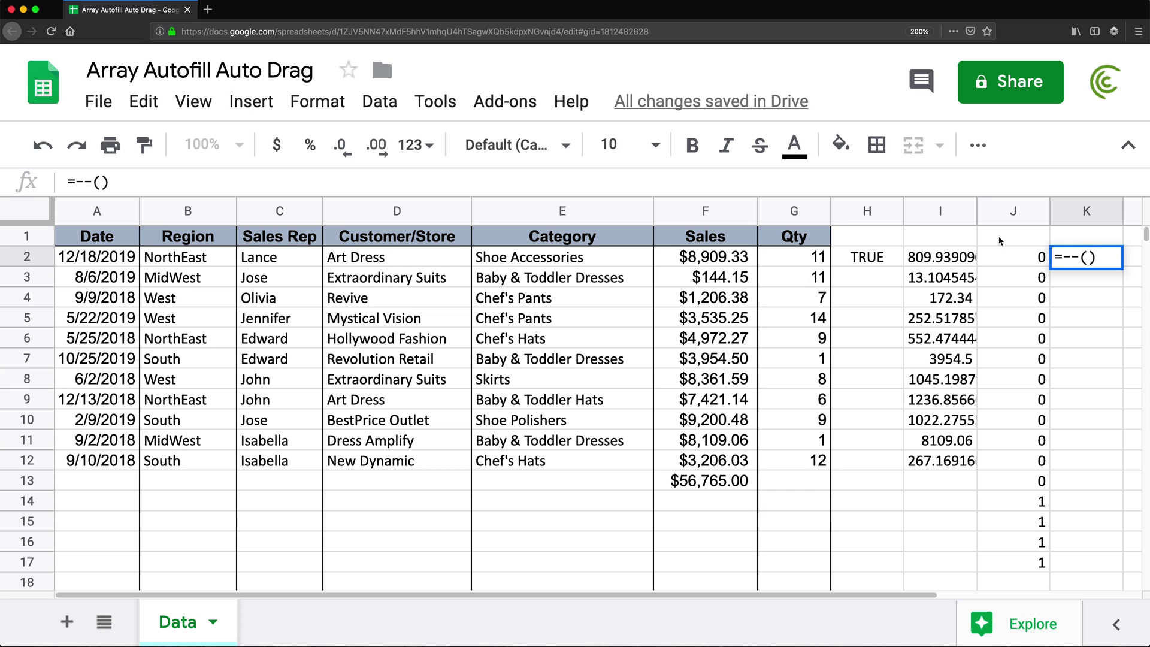
pyautogui.press('Left')
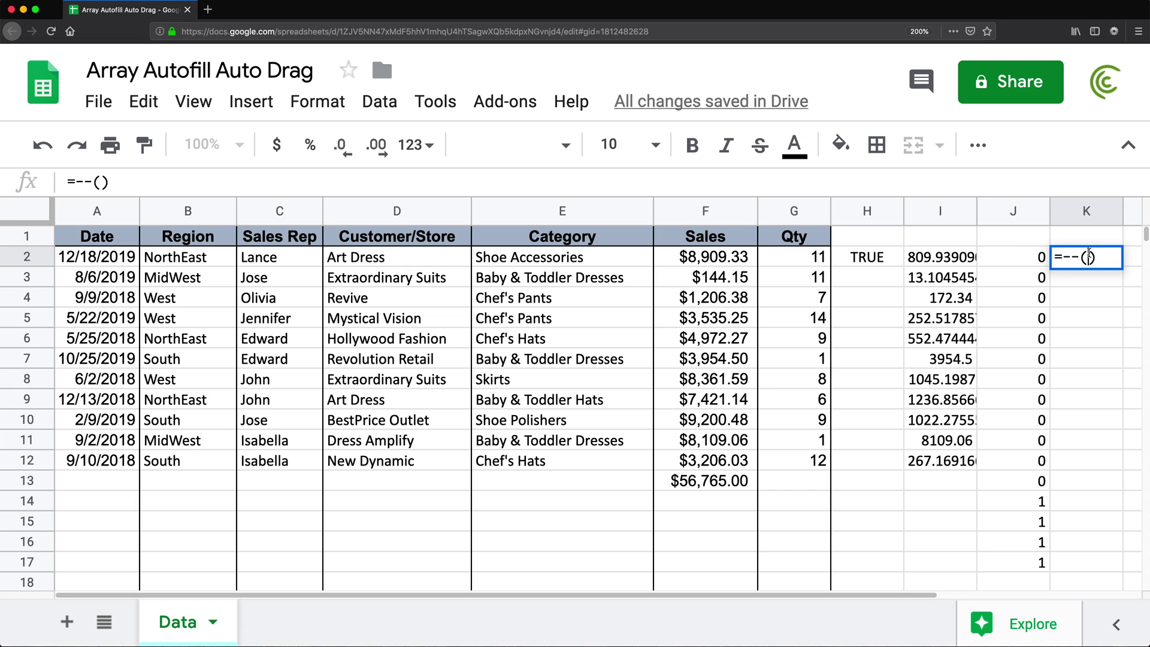
pyautogui.click(774, 259)
pyautogui.write('=""')
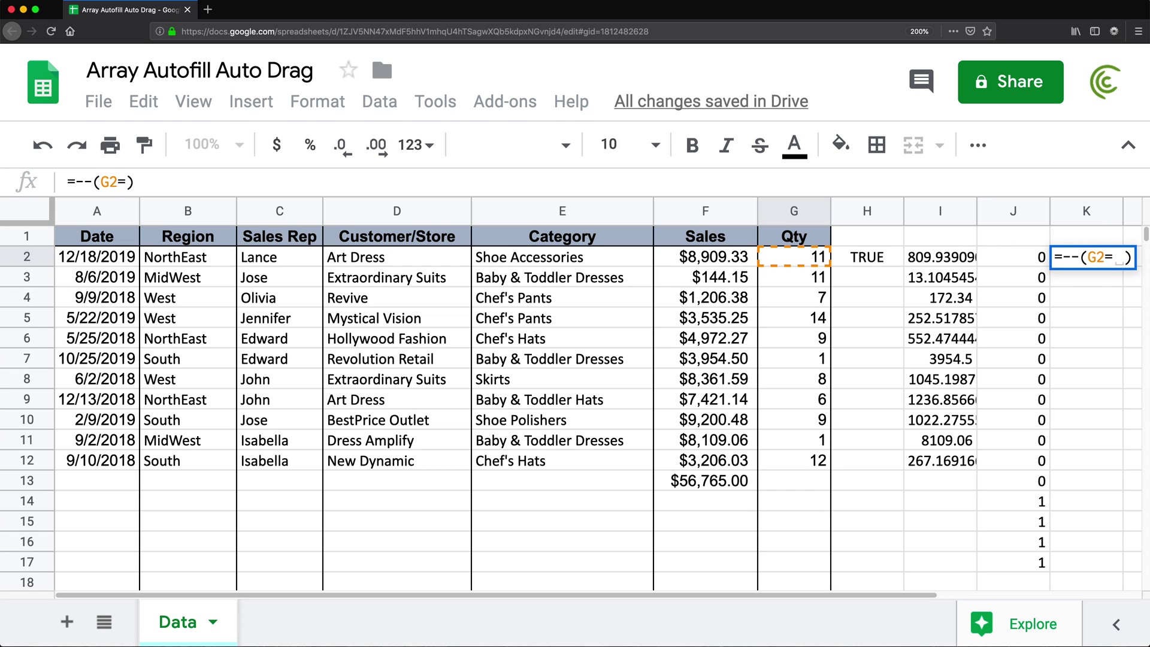
pyautogui.press('Return')
pyautogui.press('Up')
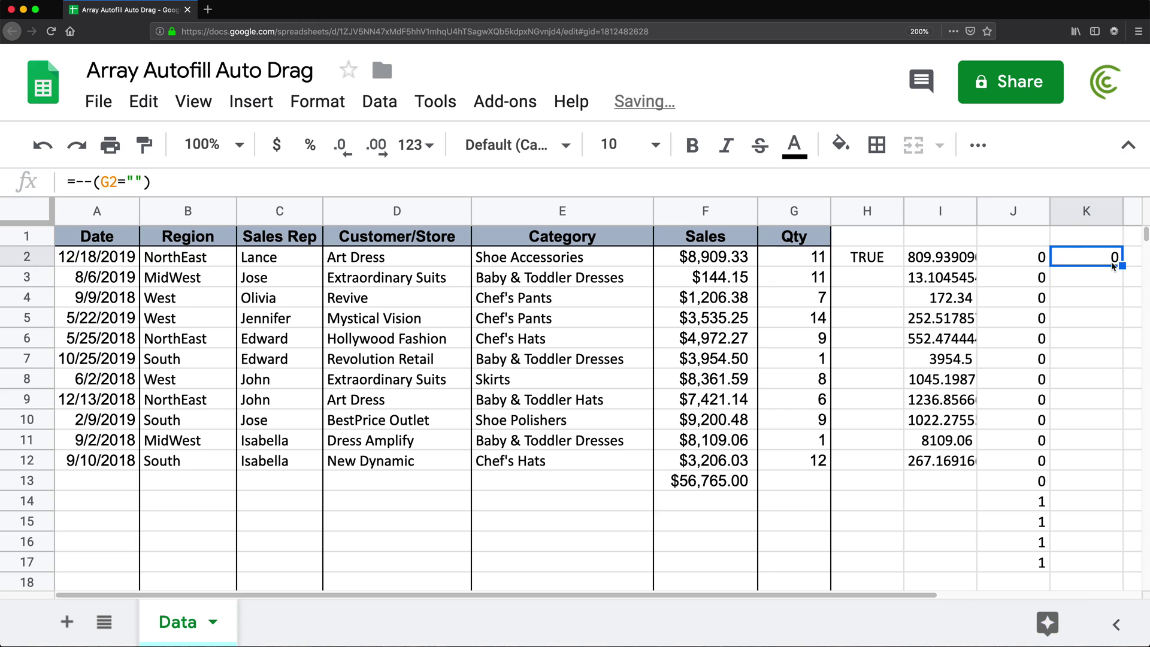
# Fill the quantity blank test from K2 down through K17 and compare row 13's sales and quantity cells with their test results
pyautogui.moveTo(1121, 266); pyautogui.dragTo(1100, 562)
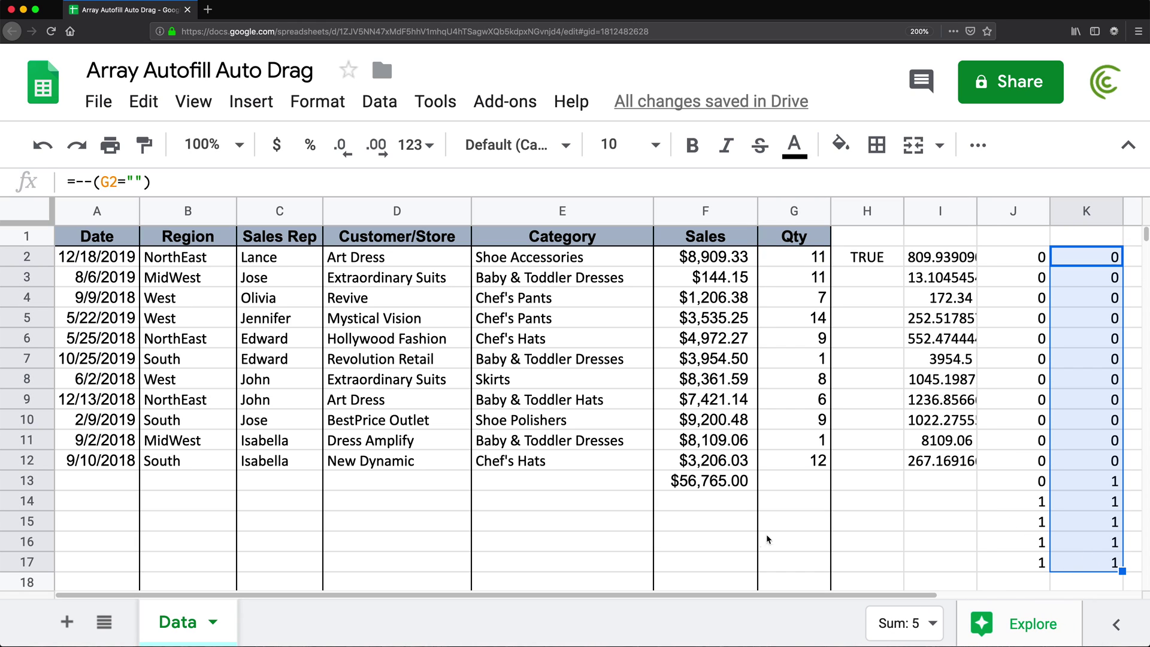
pyautogui.click(783, 483)
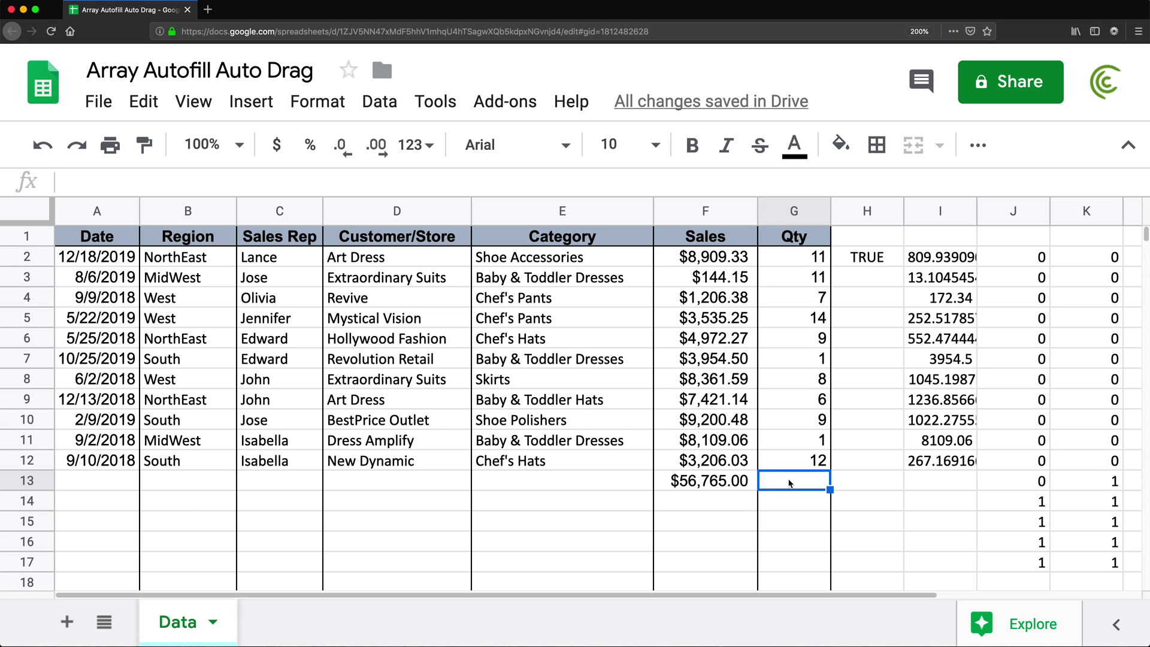
pyautogui.click(692, 484)
pyautogui.click(1030, 486)
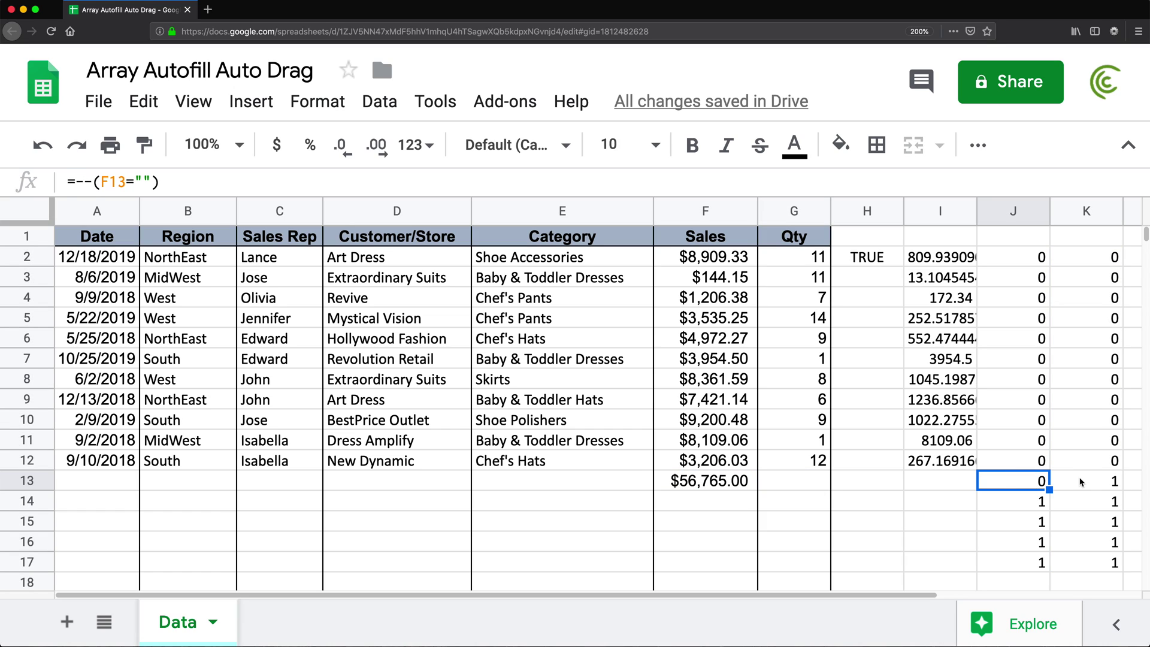
pyautogui.click(1081, 482)
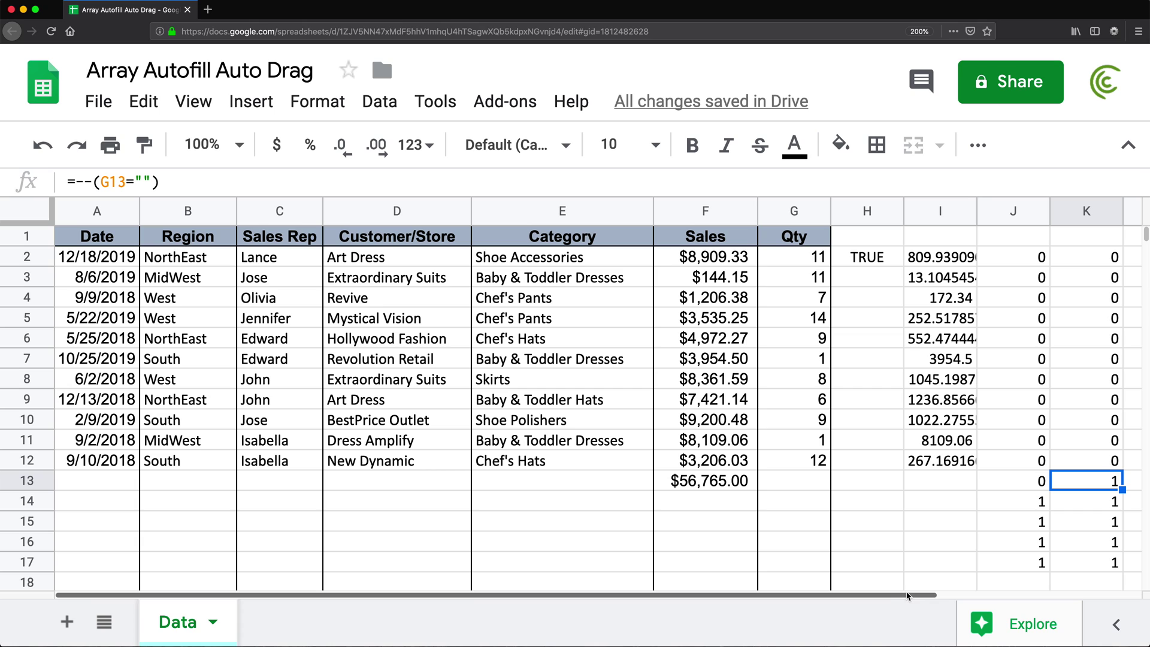
# Delete the Customer/Store column from the sheet
pyautogui.moveTo(908, 596); pyautogui.dragTo(957, 597)
pyautogui.rightClick(407, 215)
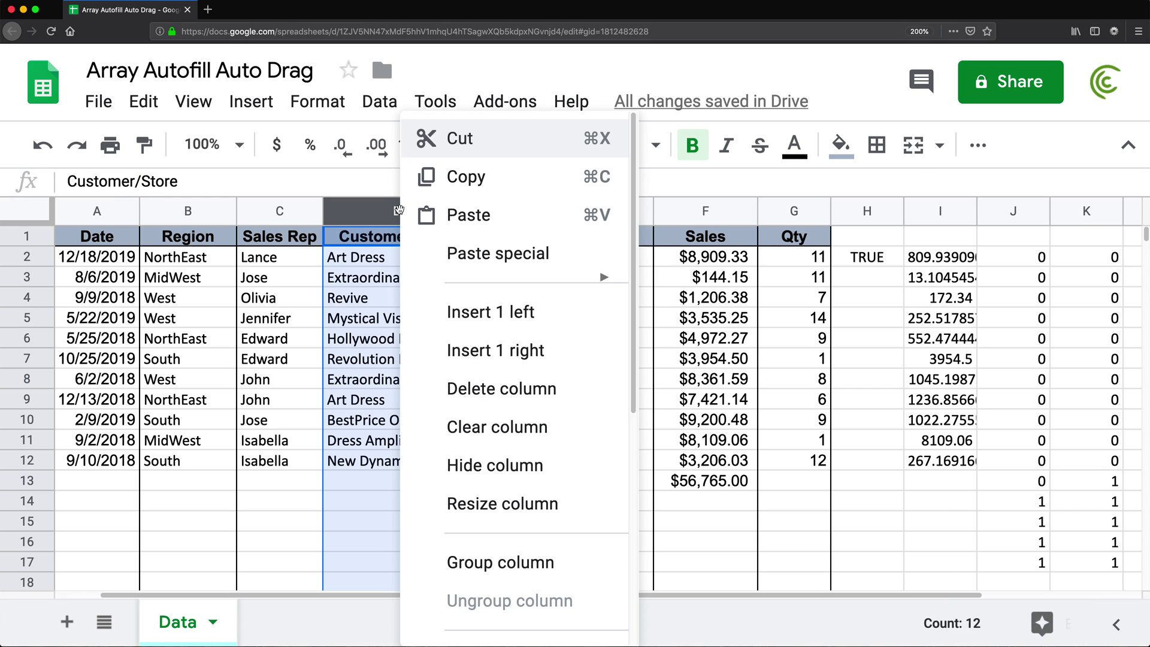
pyautogui.click(479, 388)
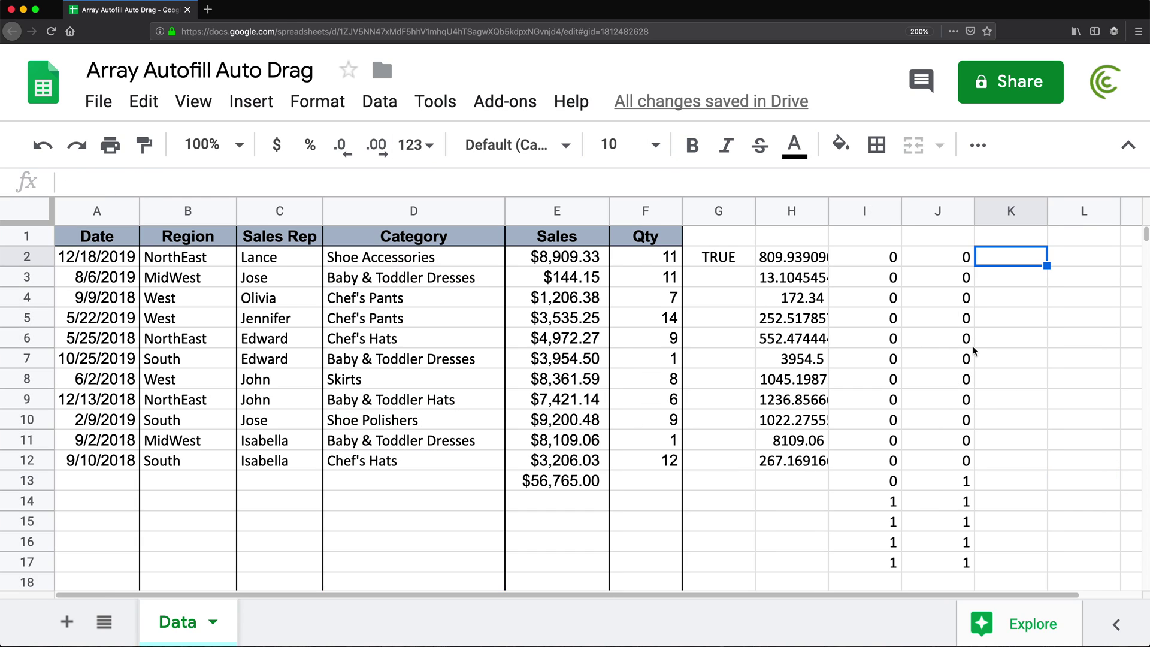
# Change the sales test in I2 to =--(E2<>"") and fill it down through I17
pyautogui.doubleClick(880, 262)
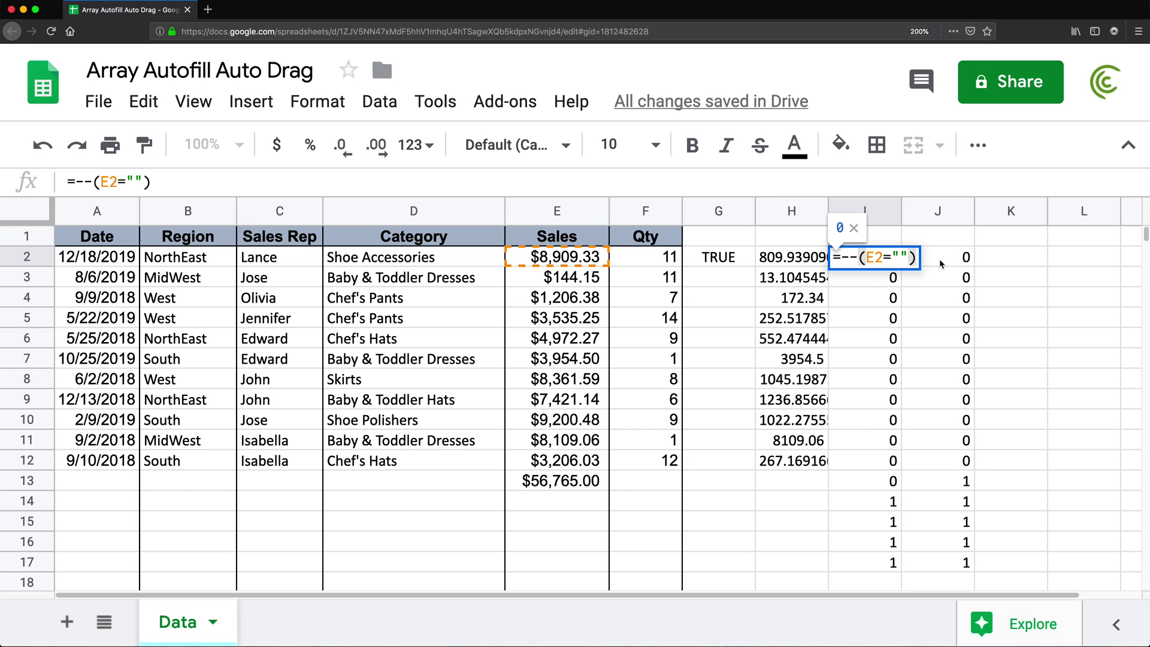
pyautogui.click(893, 258)
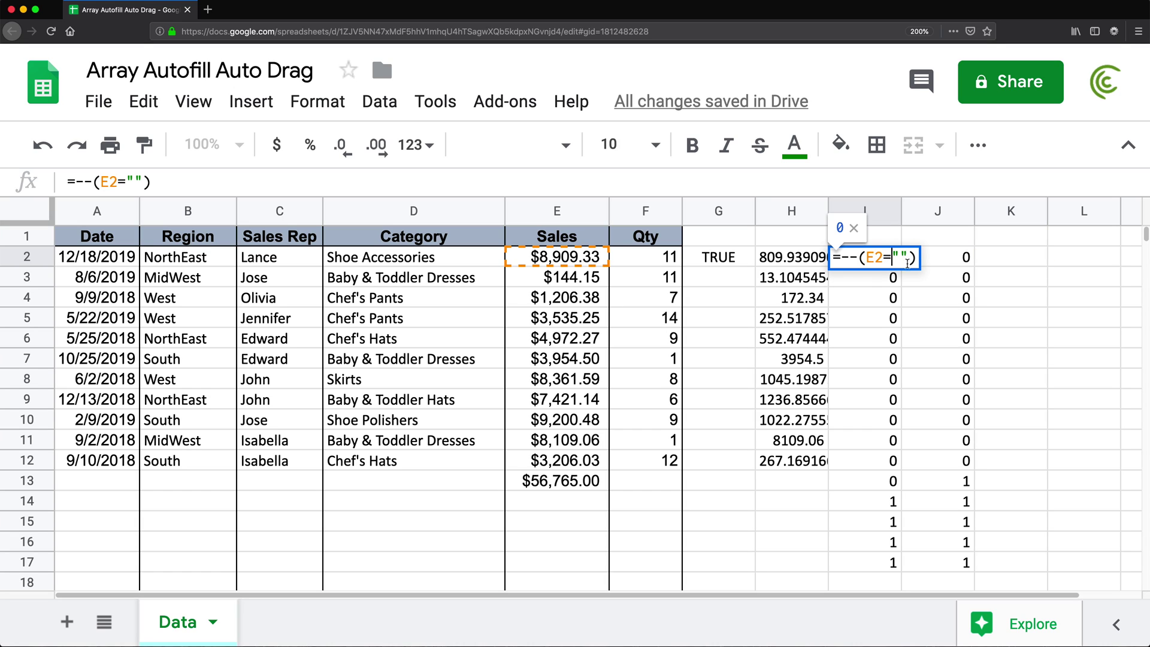
pyautogui.press('BackSpace')
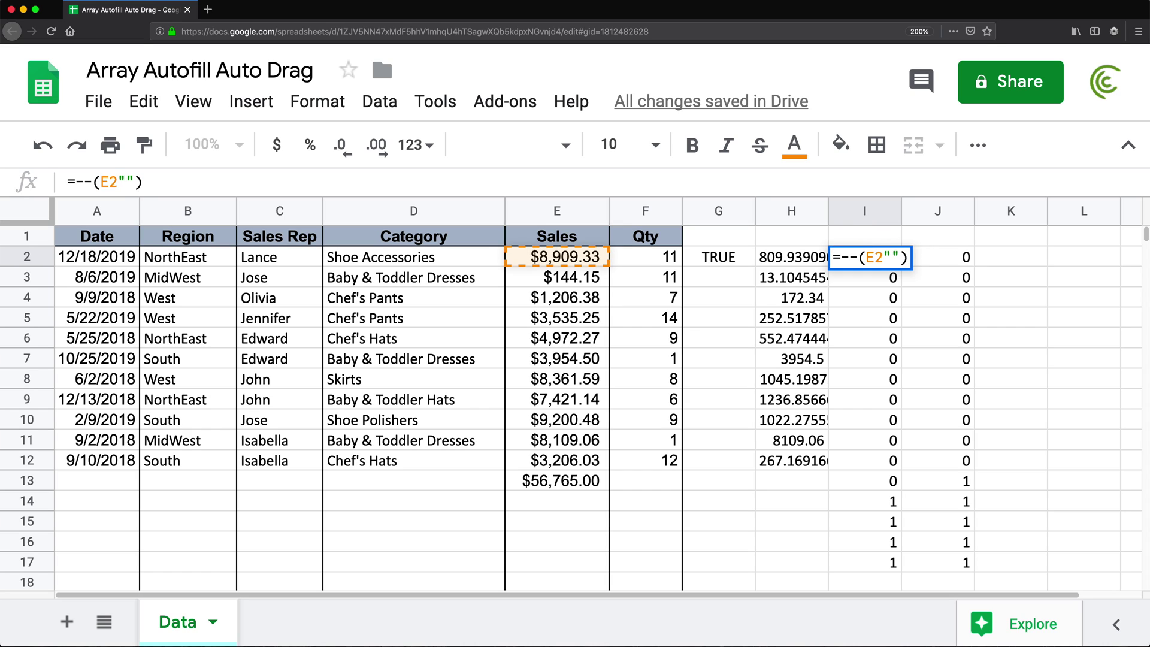
pyautogui.write('<>')
pyautogui.press('Return')
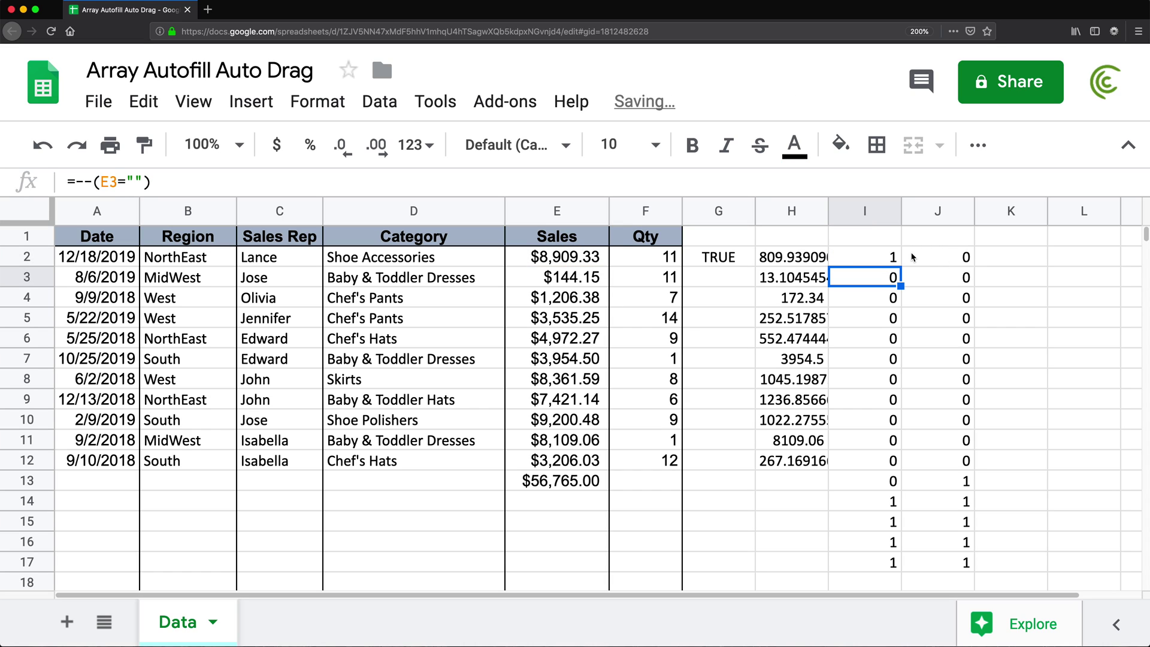
pyautogui.click(885, 263)
pyautogui.moveTo(900, 265); pyautogui.dragTo(899, 563)
# Change the quantity test in J2 to =--(F2<>"") and fill it down through J17
pyautogui.doubleClick(951, 261)
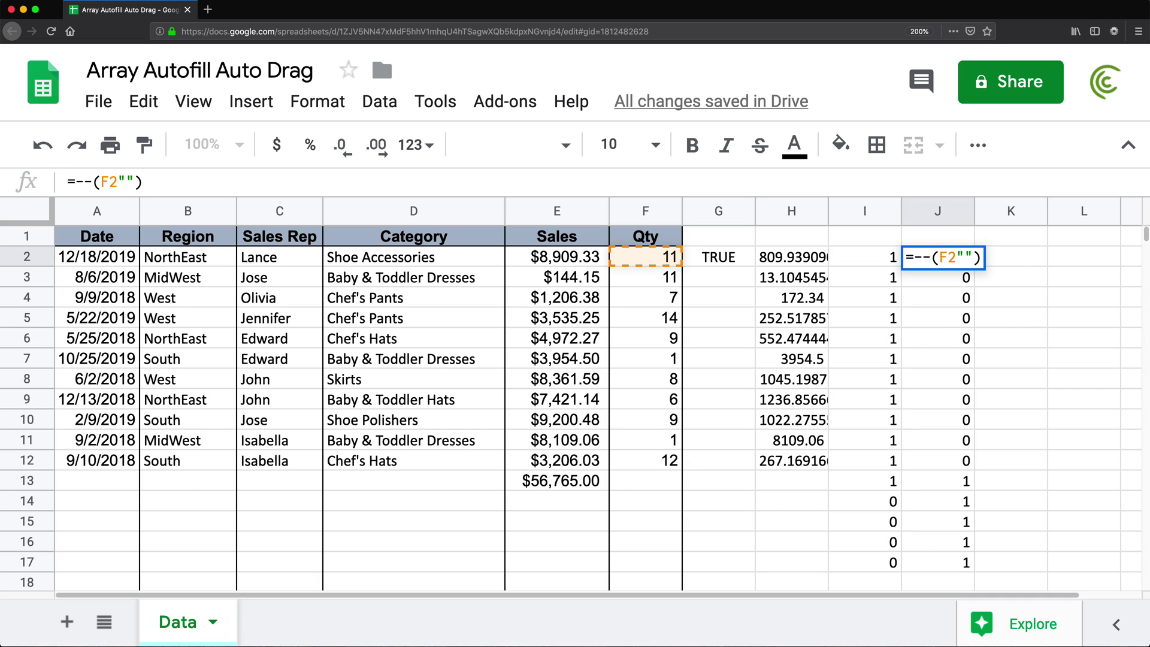
pyautogui.press('BackSpace')
pyautogui.write('<>')
pyautogui.press('Return')
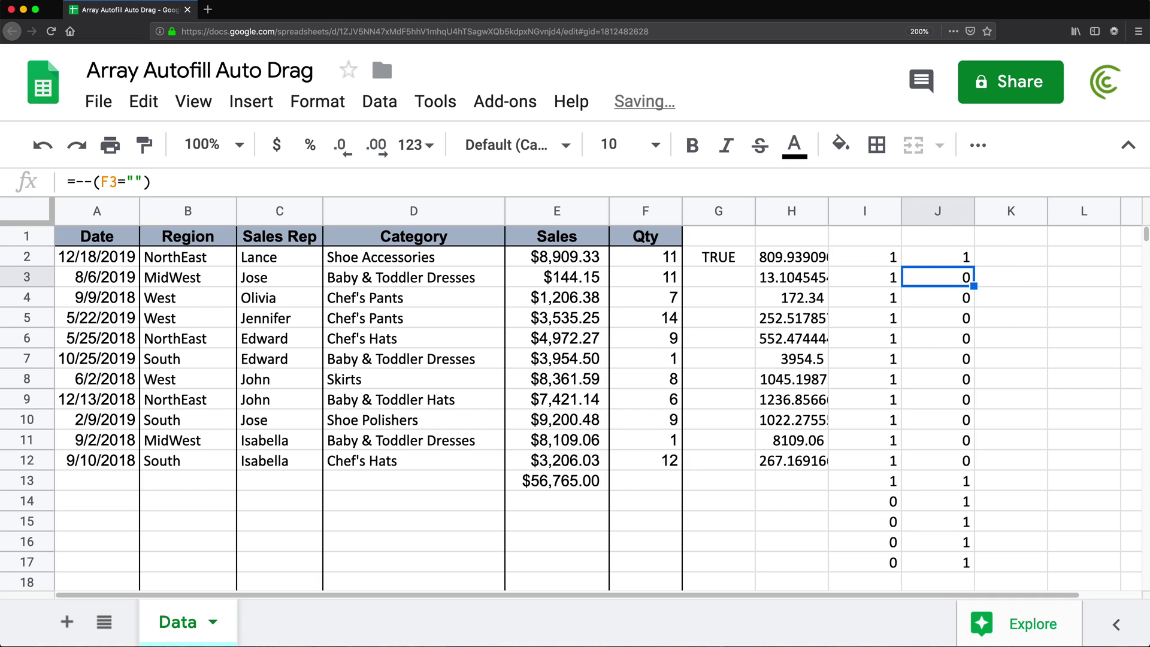
pyautogui.click(957, 264)
pyautogui.moveTo(972, 279); pyautogui.dragTo(950, 519)
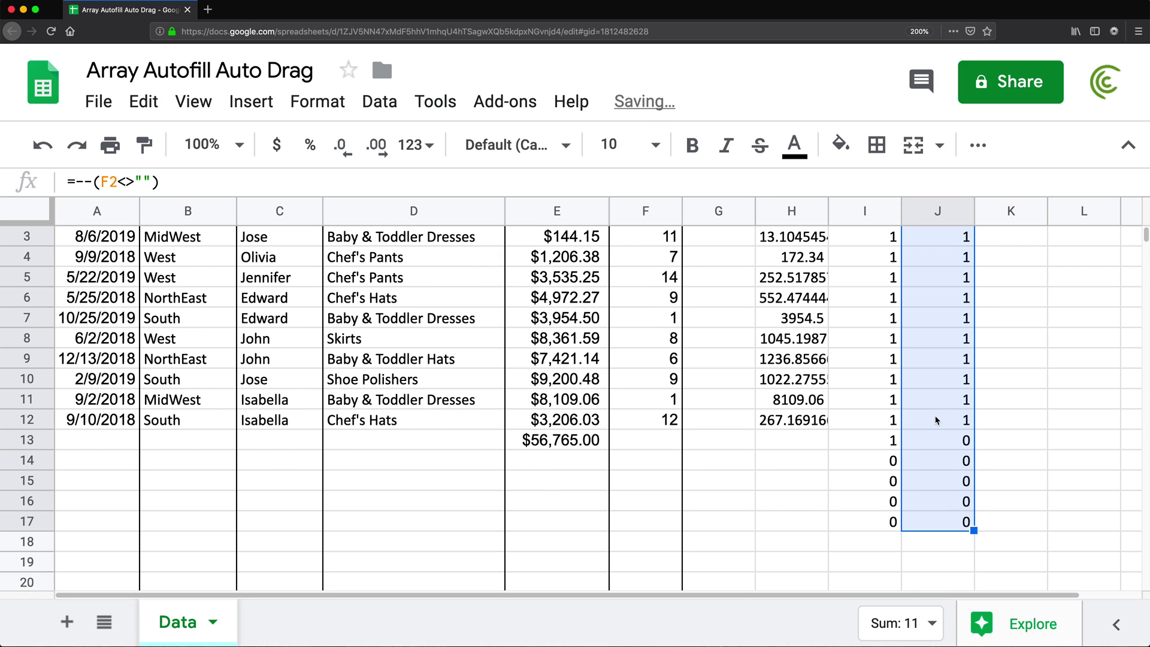
pyautogui.scroll(2, 937, 422)
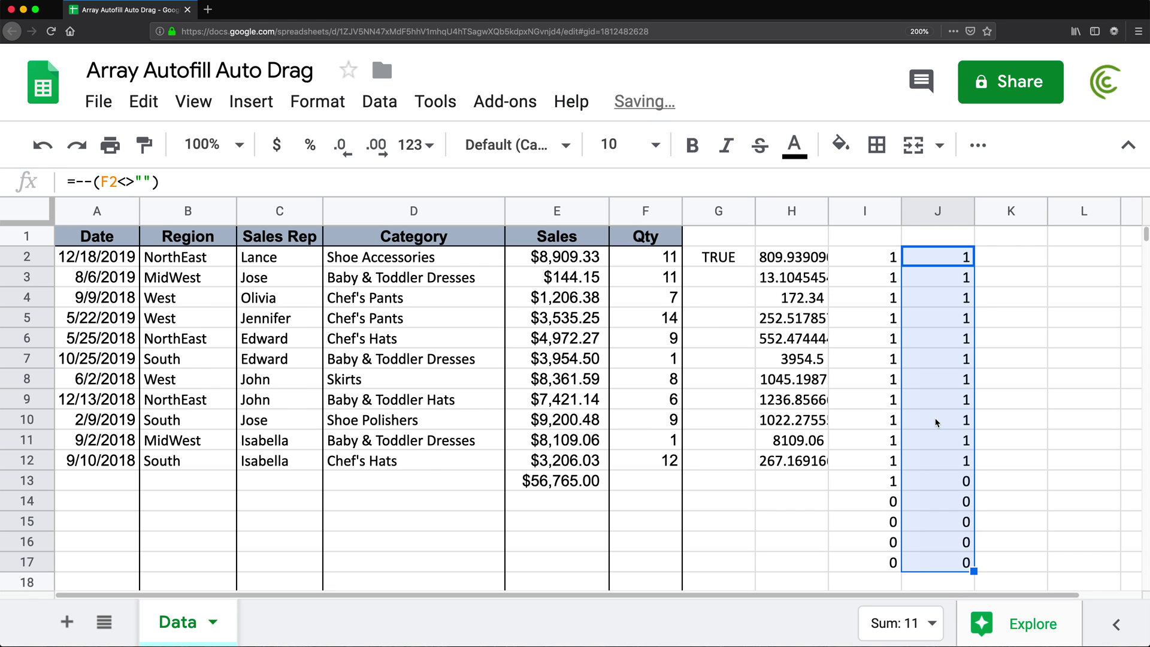
# Enter =I2*J2 in K2 to multiply the two non-blank tests and fill it down through K17
pyautogui.click(886, 262)
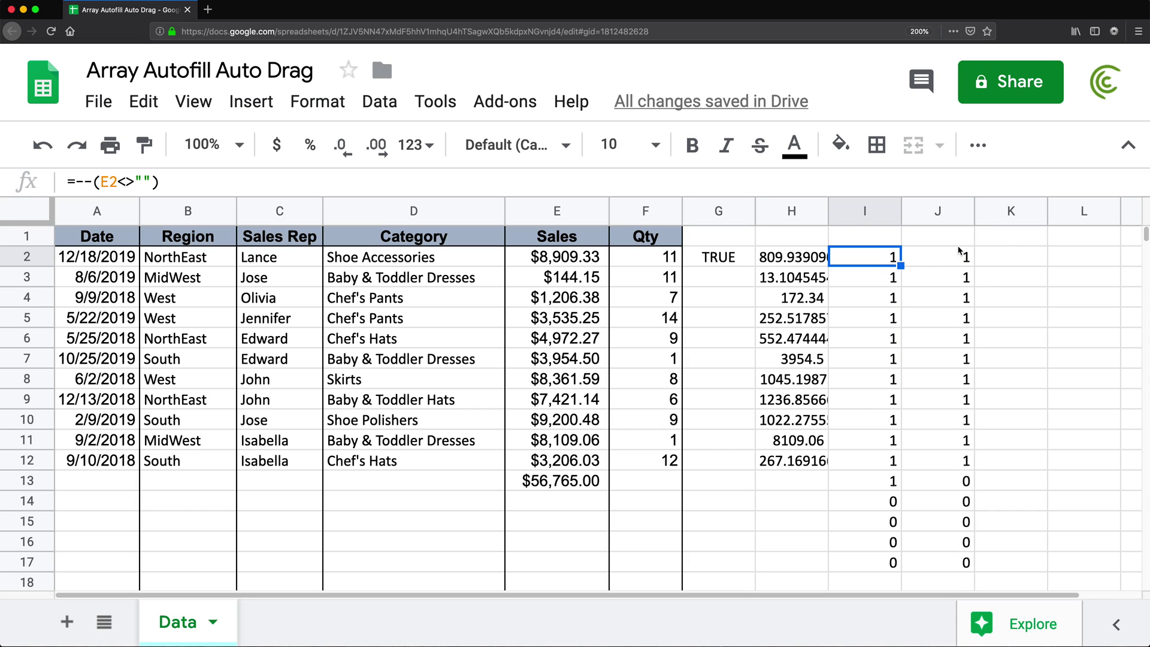
pyautogui.click(988, 256)
pyautogui.write('=')
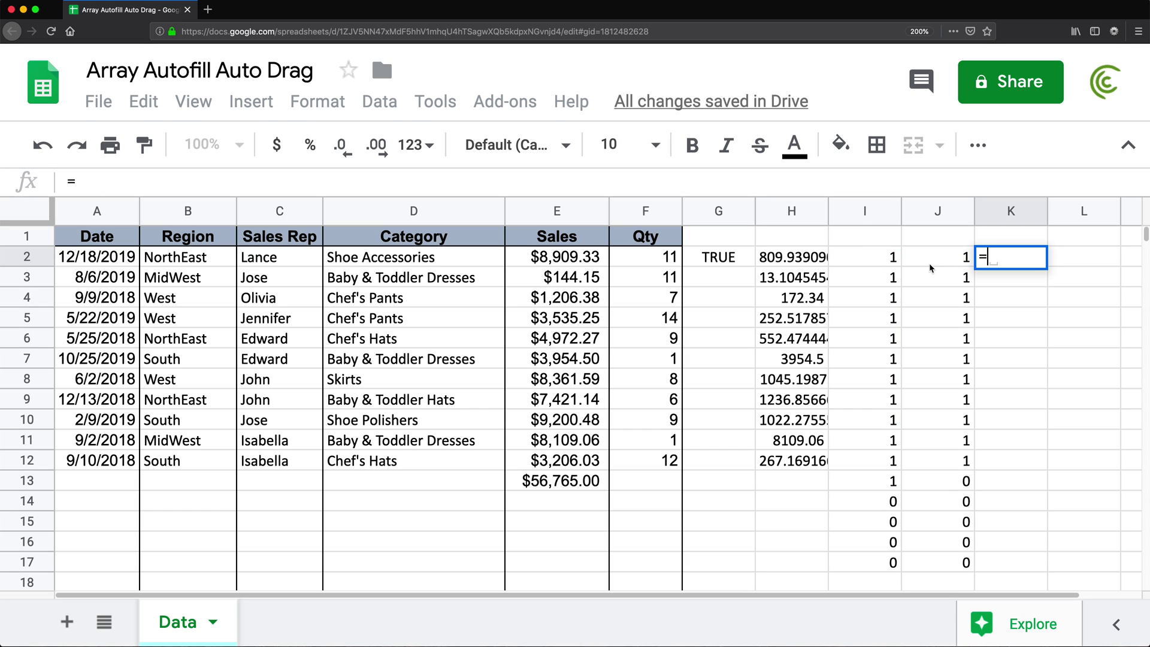
pyautogui.click(864, 257)
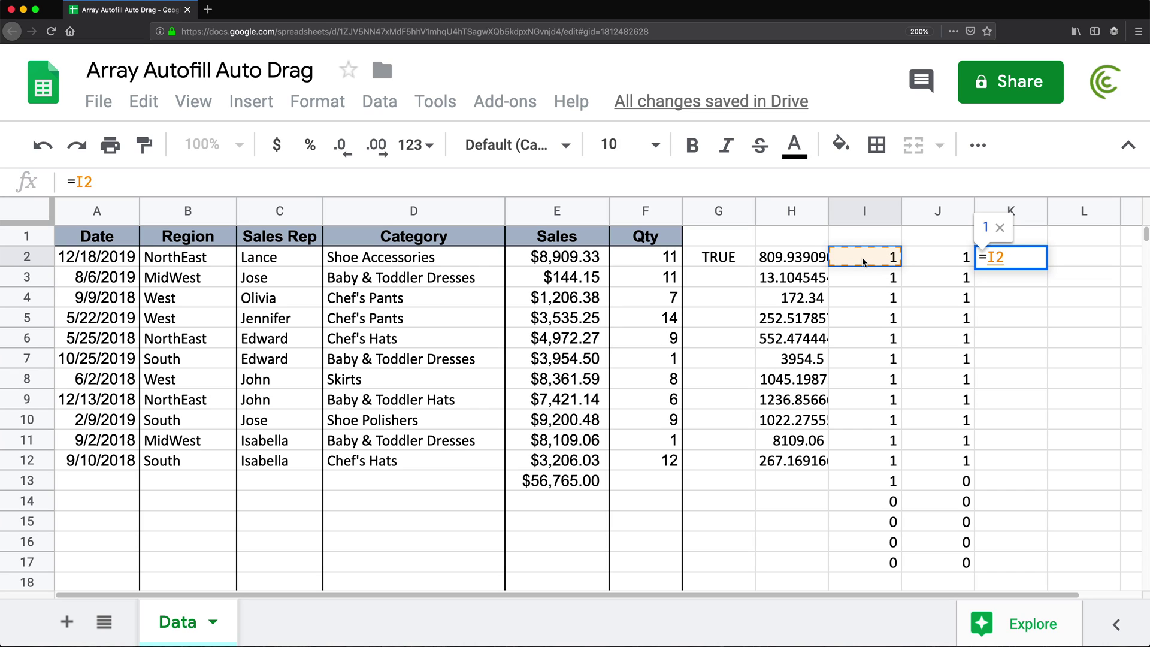
pyautogui.write('*')
pyautogui.click(946, 260)
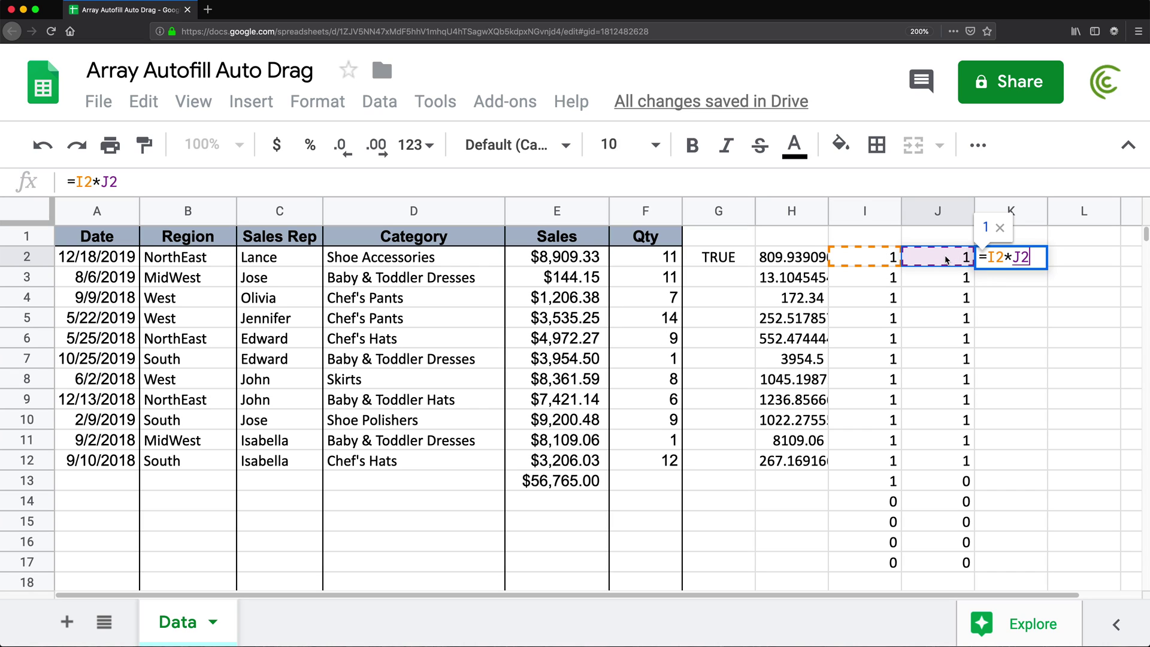
pyautogui.hotkey('ctrl', 'Return')
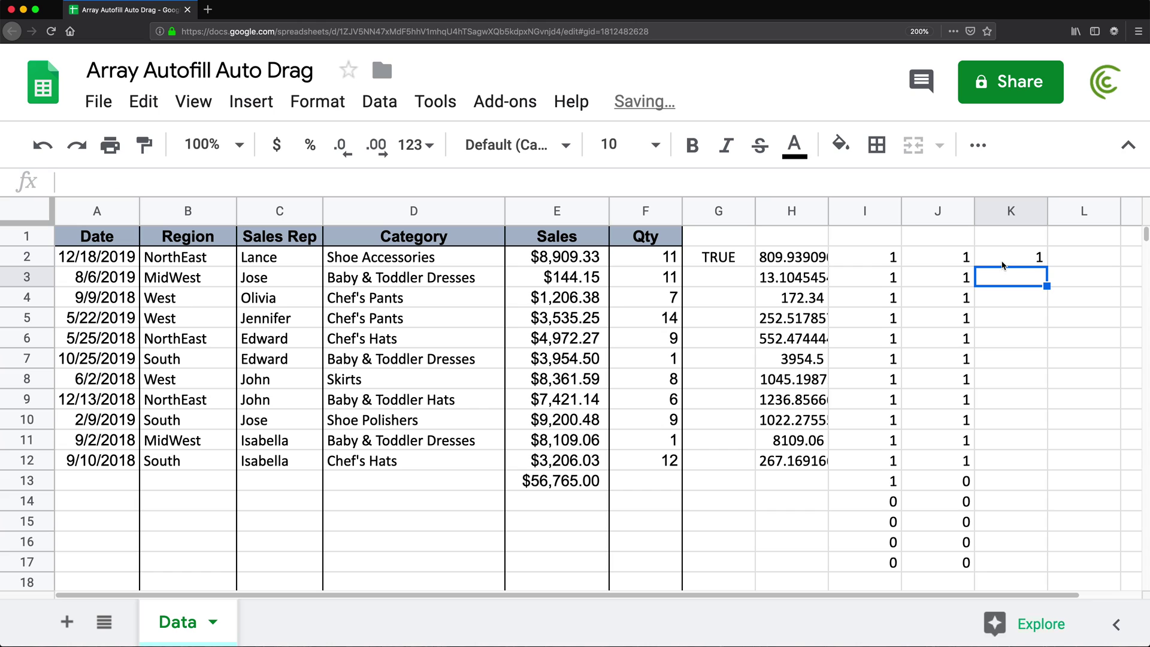
pyautogui.doubleClick(1047, 266)
# Examine the test products in rows 2, 13 and 14, and compare the sales and quantity data in E2:F12 with K2:K12 and K13:K17
pyautogui.click(946, 258)
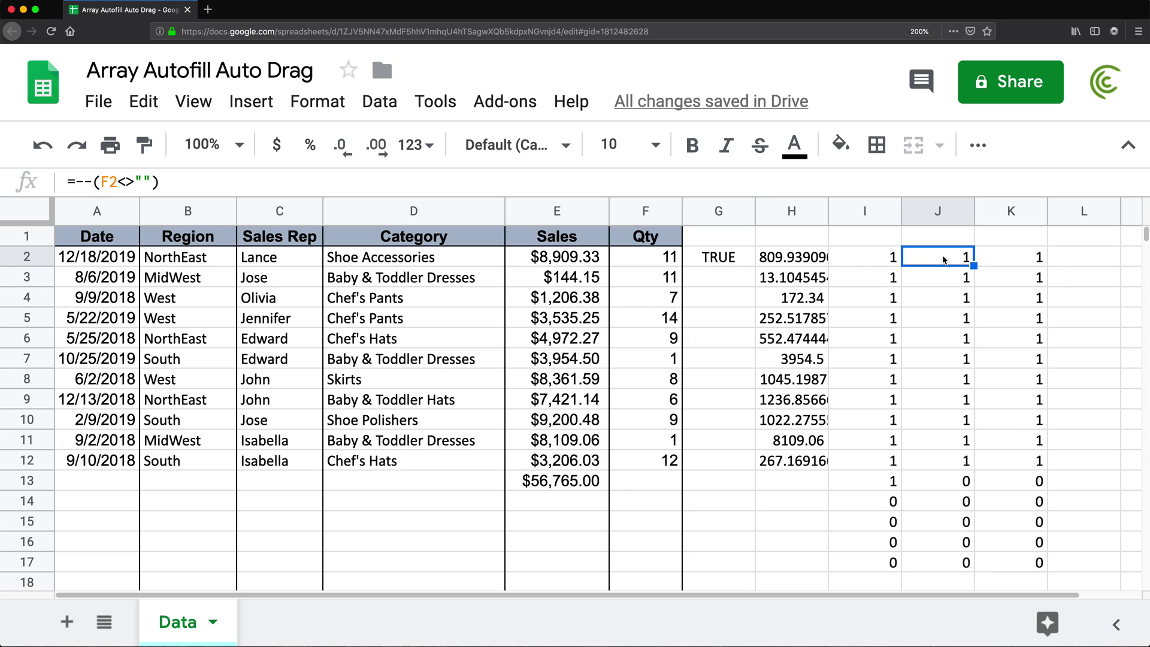
pyautogui.click(865, 259)
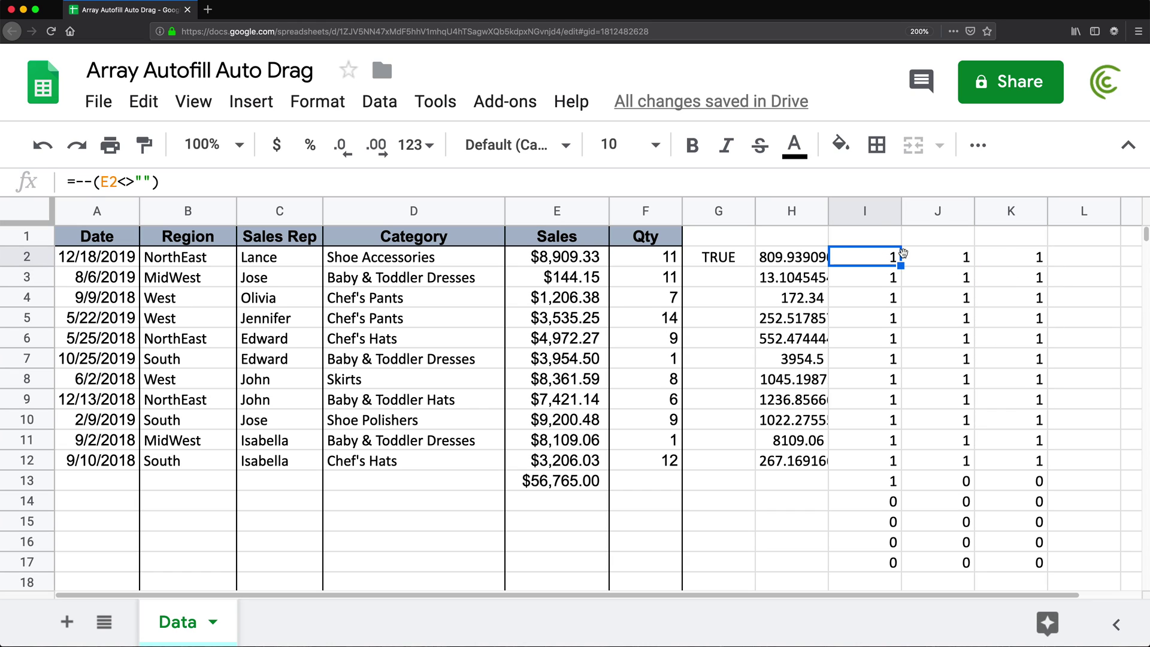
pyautogui.click(916, 259)
pyautogui.click(1031, 264)
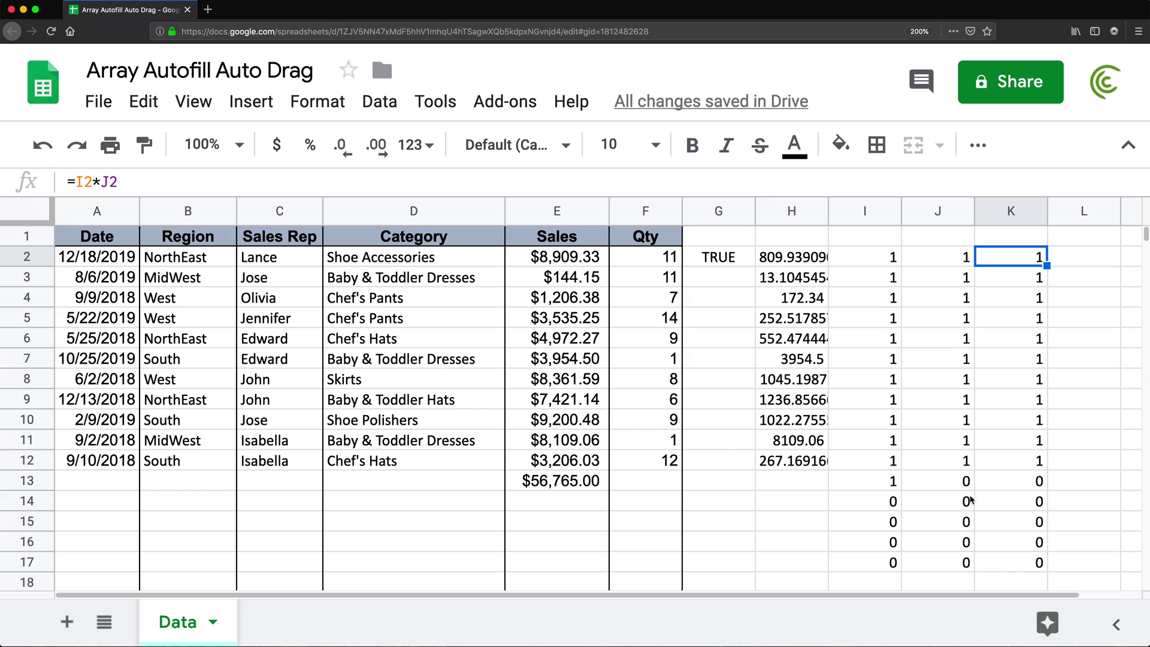
pyautogui.click(896, 483)
pyautogui.click(932, 485)
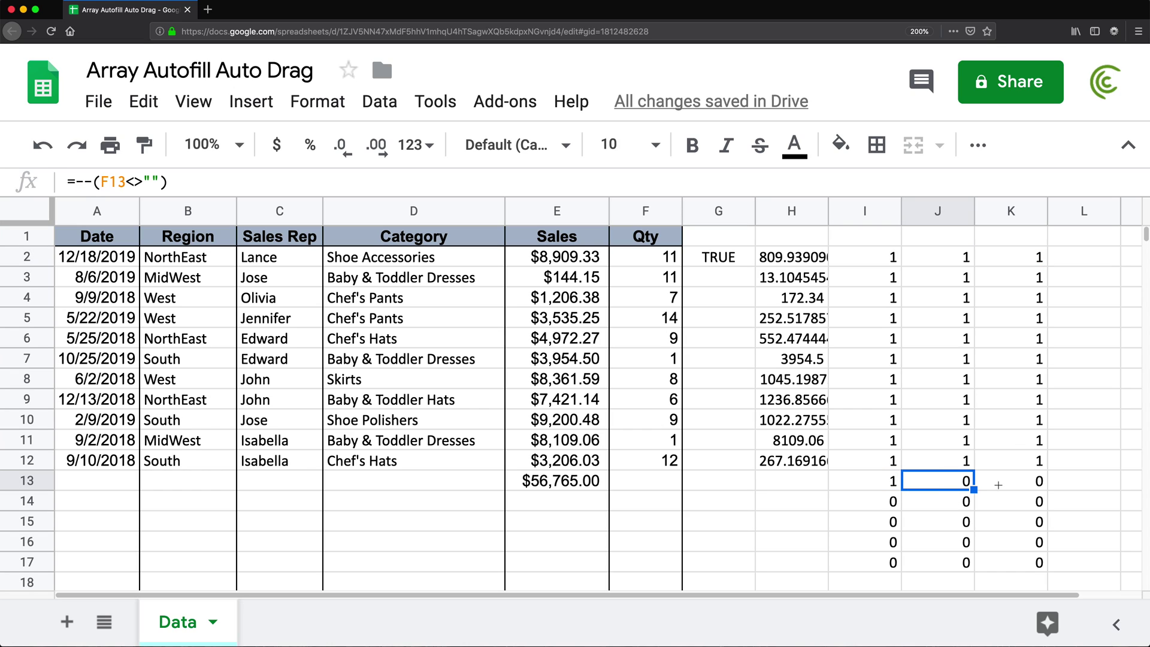
pyautogui.click(1032, 488)
pyautogui.click(885, 506)
pyautogui.click(978, 506)
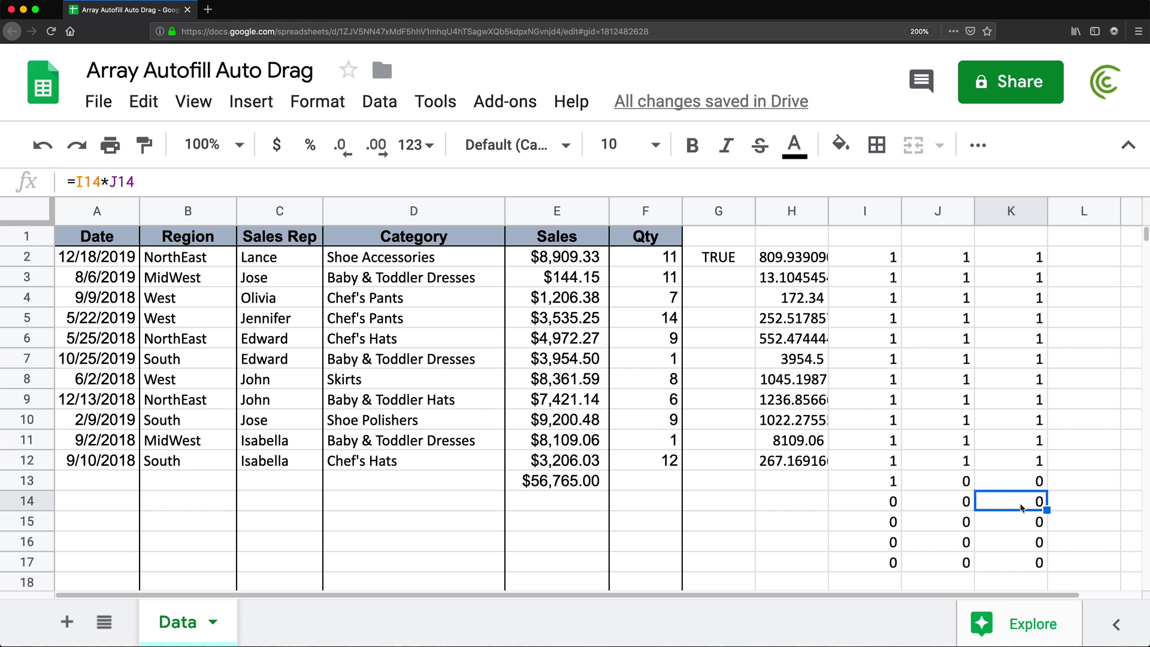
pyautogui.moveTo(589, 259); pyautogui.dragTo(694, 471)
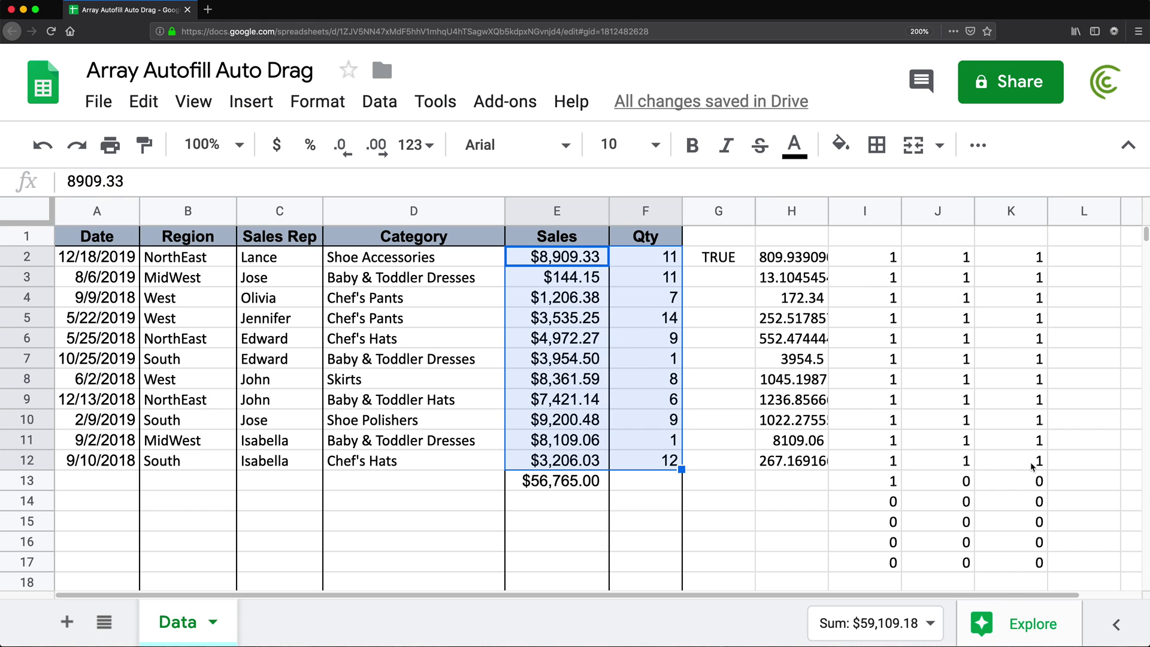
pyautogui.moveTo(1035, 465); pyautogui.dragTo(1039, 264)
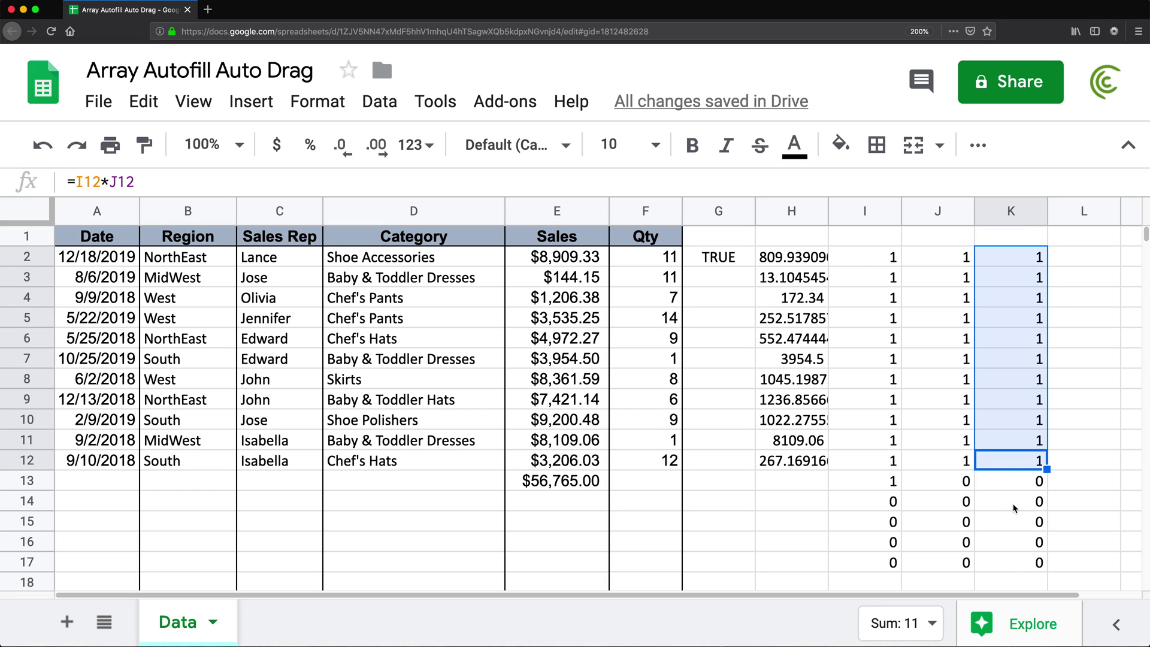
pyautogui.moveTo(1005, 480); pyautogui.dragTo(1003, 560)
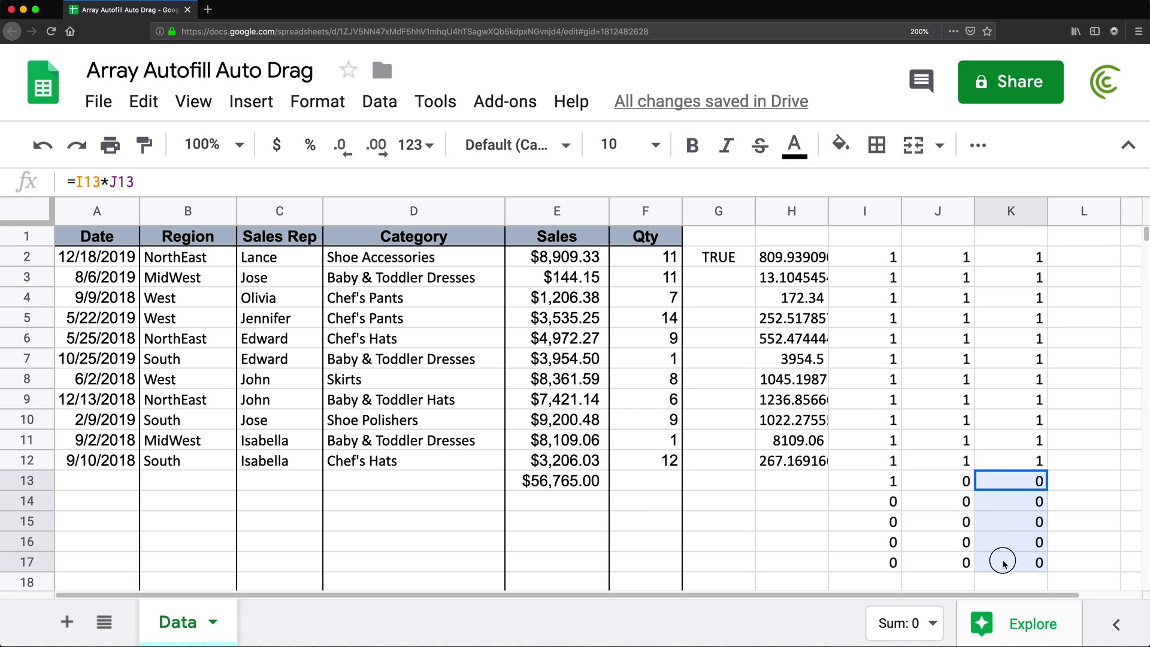
# Enter 45 in F14 as a quantity without sales and check the test products in K13:K17 and K2:K12
pyautogui.click(635, 509)
pyautogui.write('45')
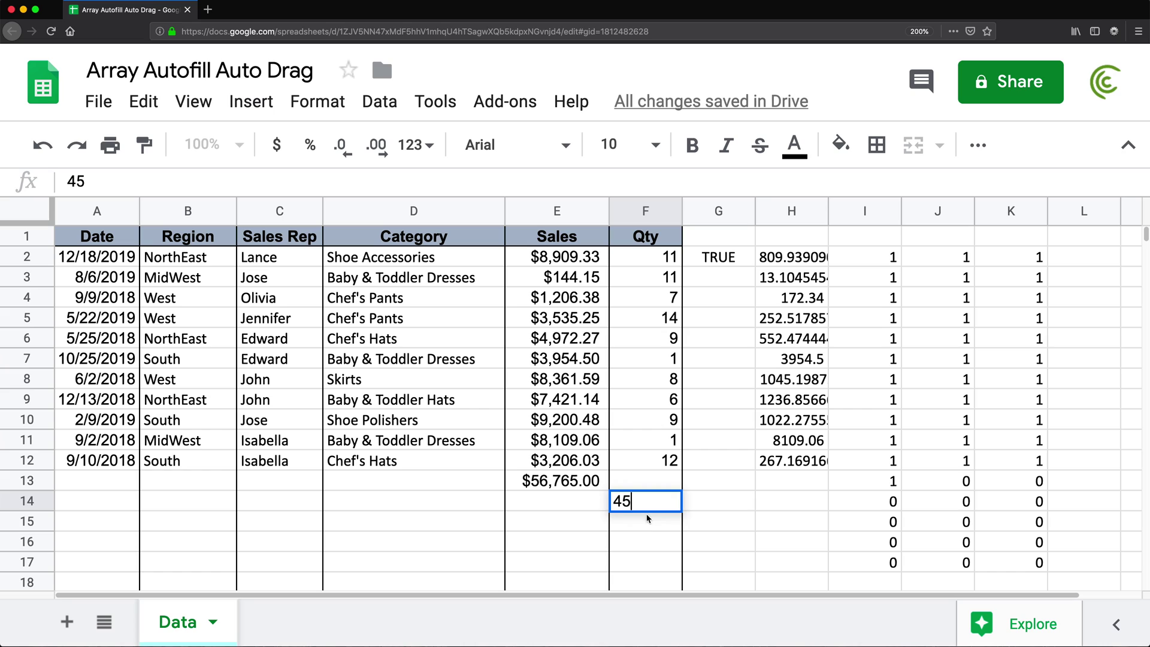
pyautogui.click(707, 522)
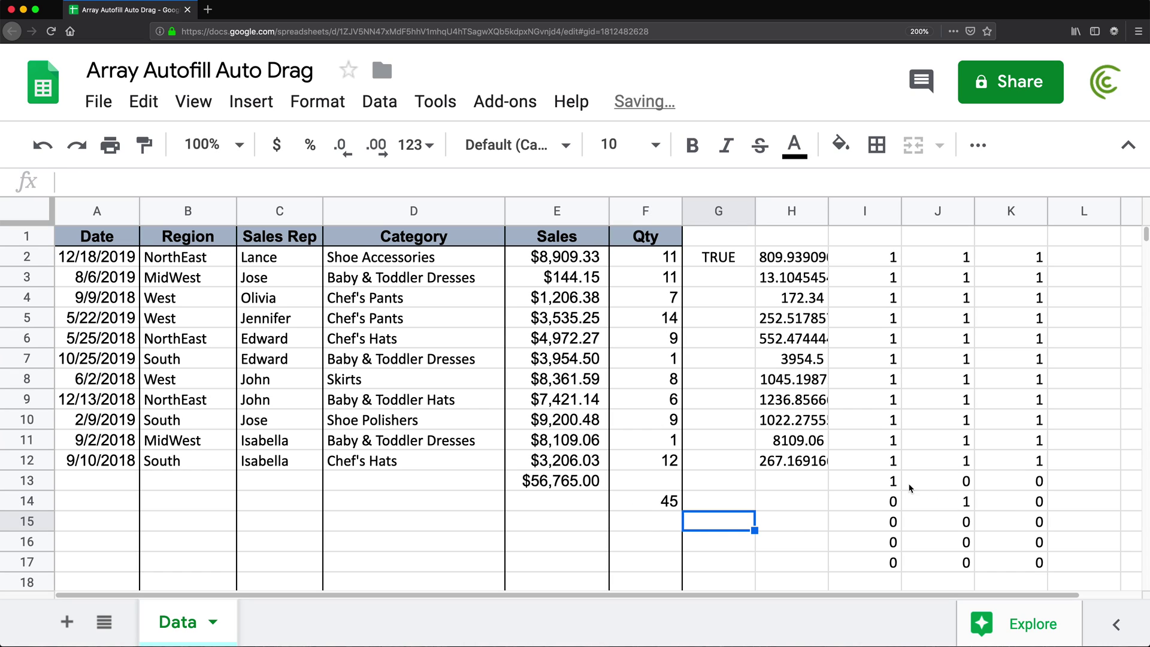
pyautogui.moveTo(1033, 481); pyautogui.dragTo(1039, 560)
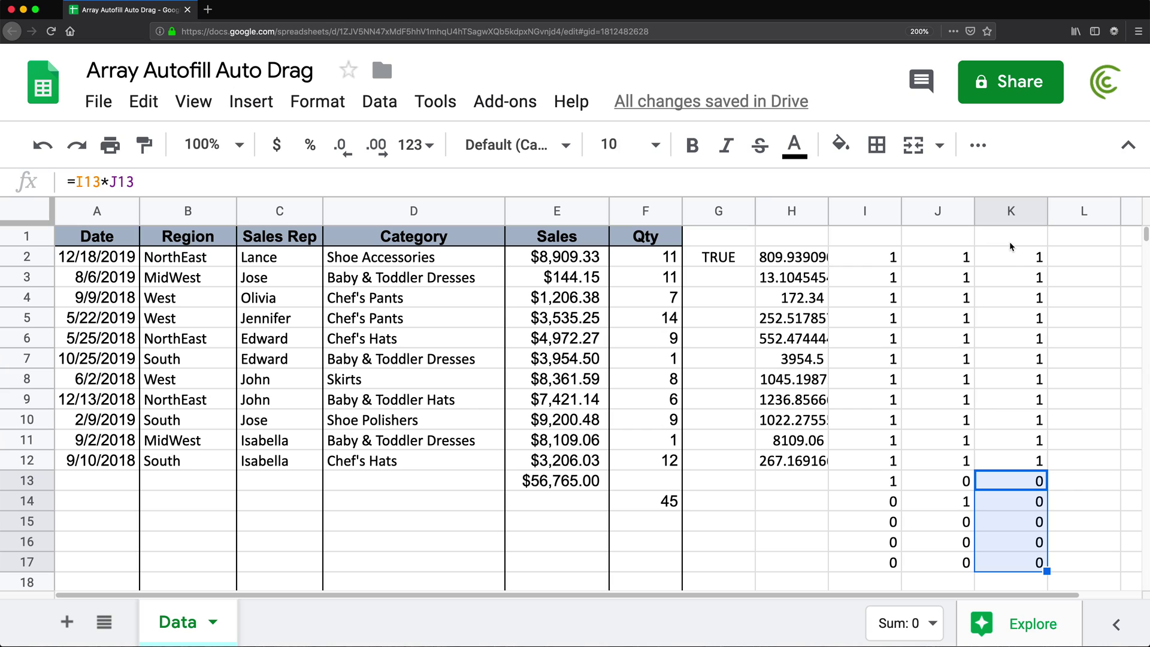
pyautogui.moveTo(1013, 257); pyautogui.dragTo(1015, 464)
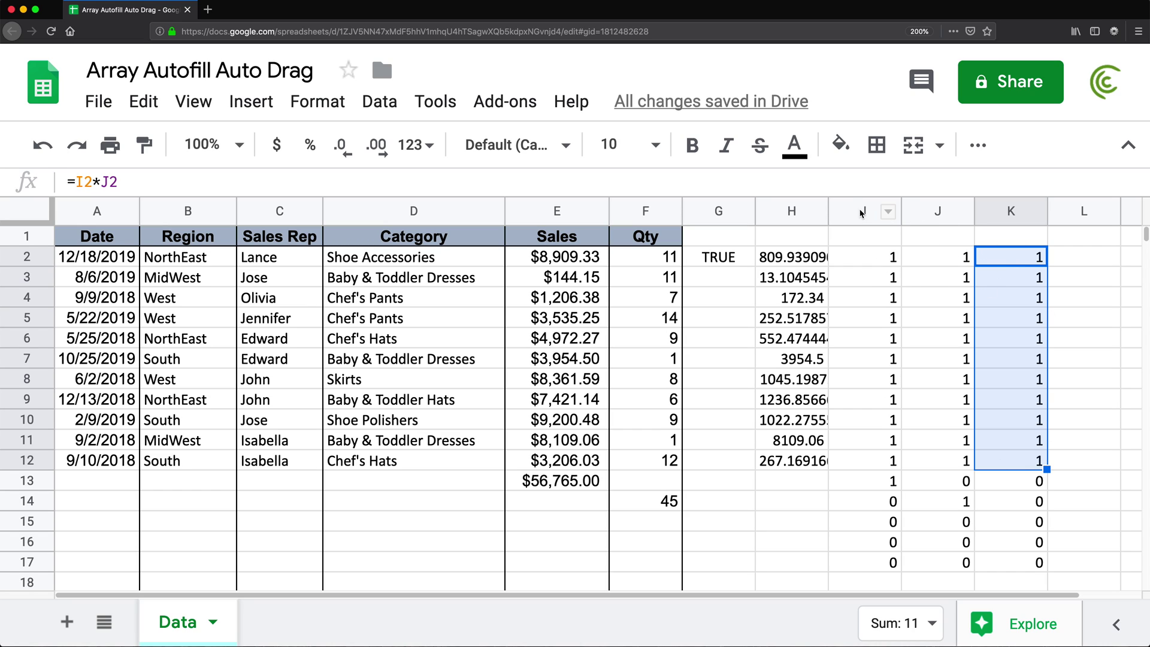
# Clear the helper test columns I through K and start an ARRAYFORMULA in I2
pyautogui.moveTo(863, 213); pyautogui.dragTo(998, 210)
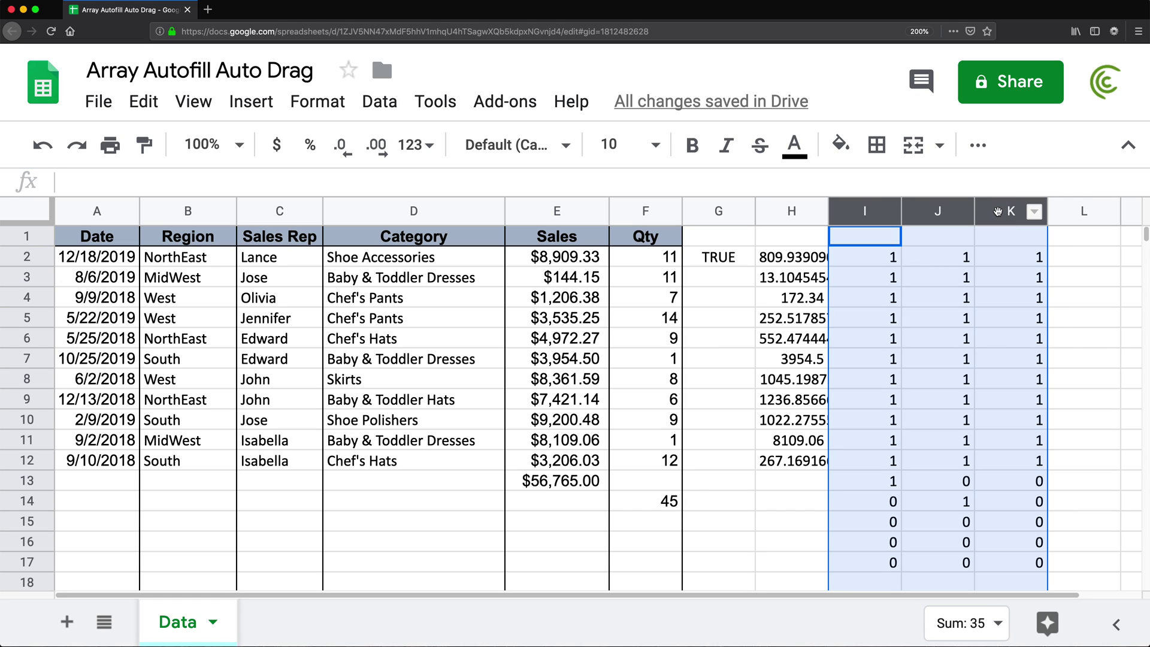
pyautogui.press('Delete')
pyautogui.click(878, 261)
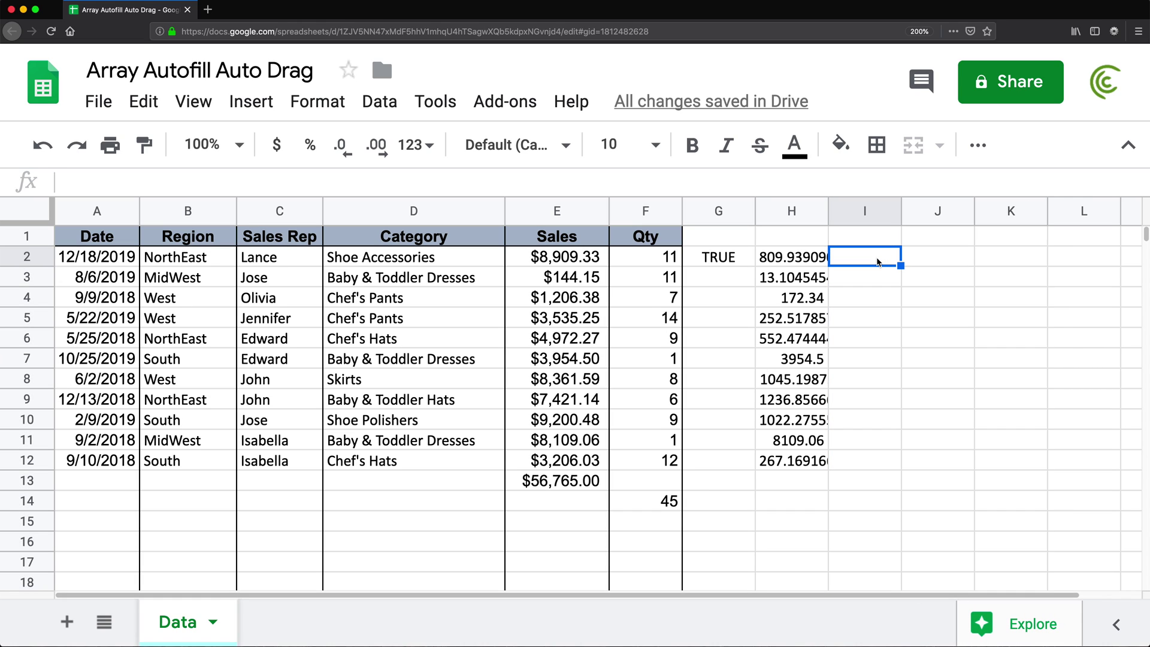
pyautogui.write('=')
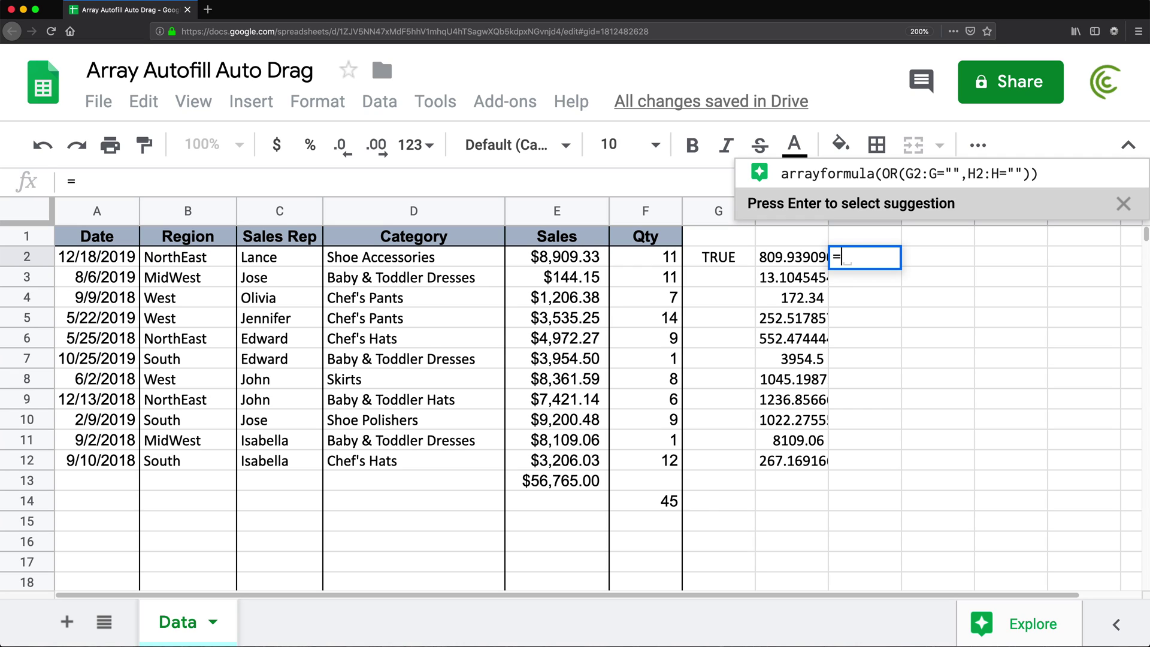
pyautogui.write('ar')
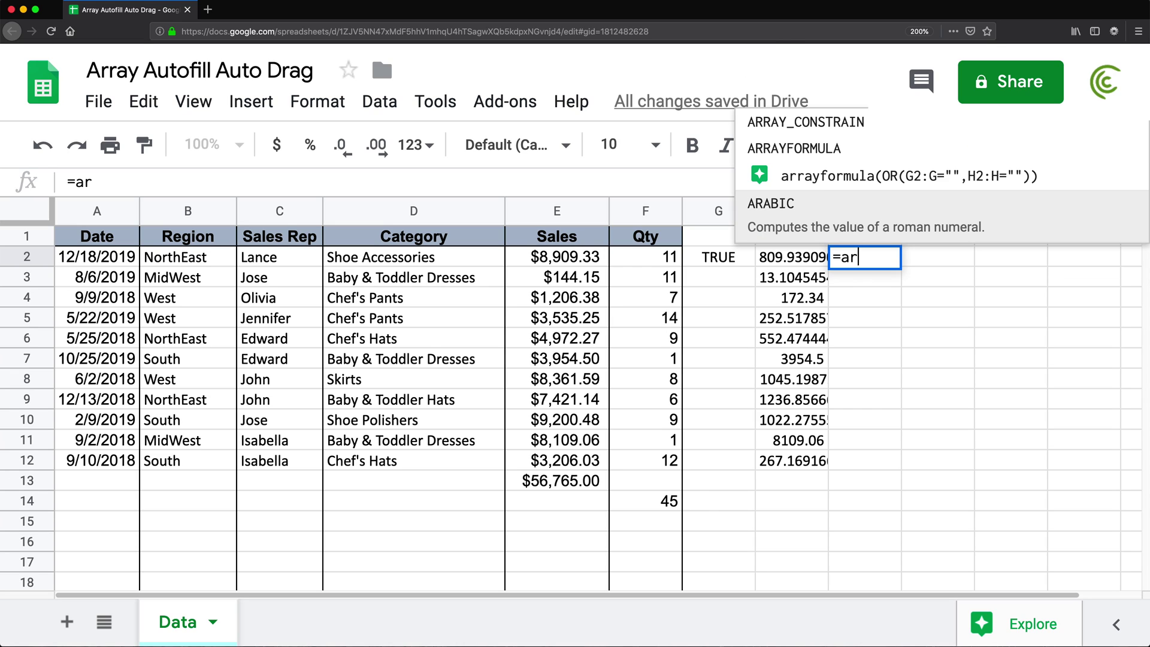
pyautogui.press('Up')
pyautogui.press('Up')
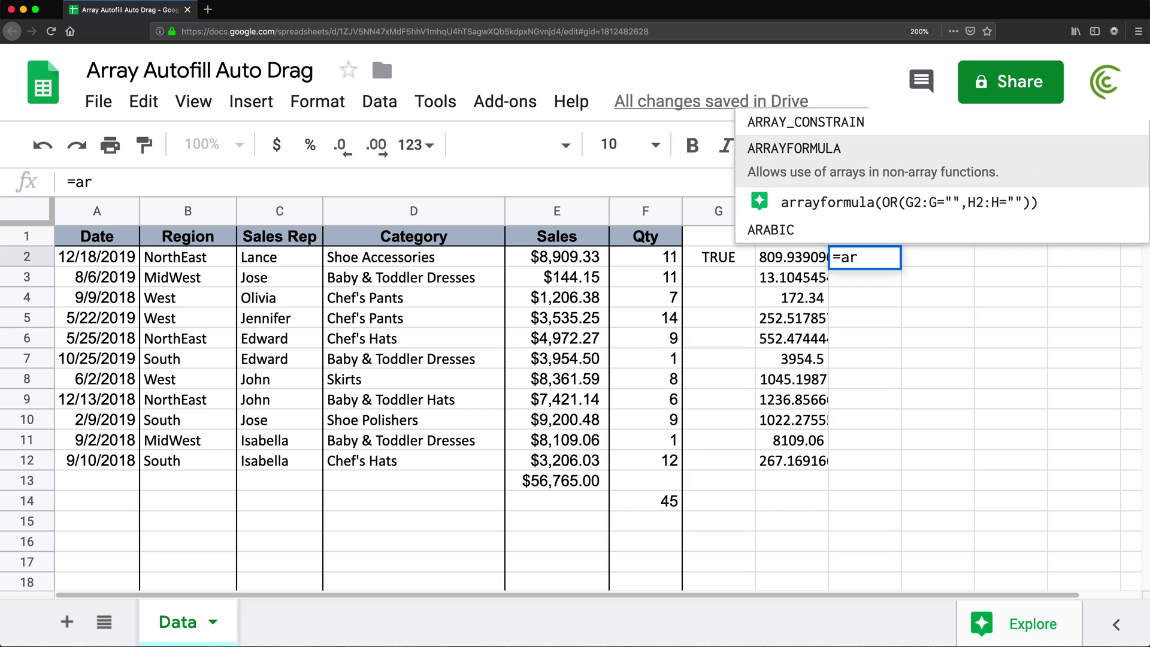
pyautogui.press('Tab')
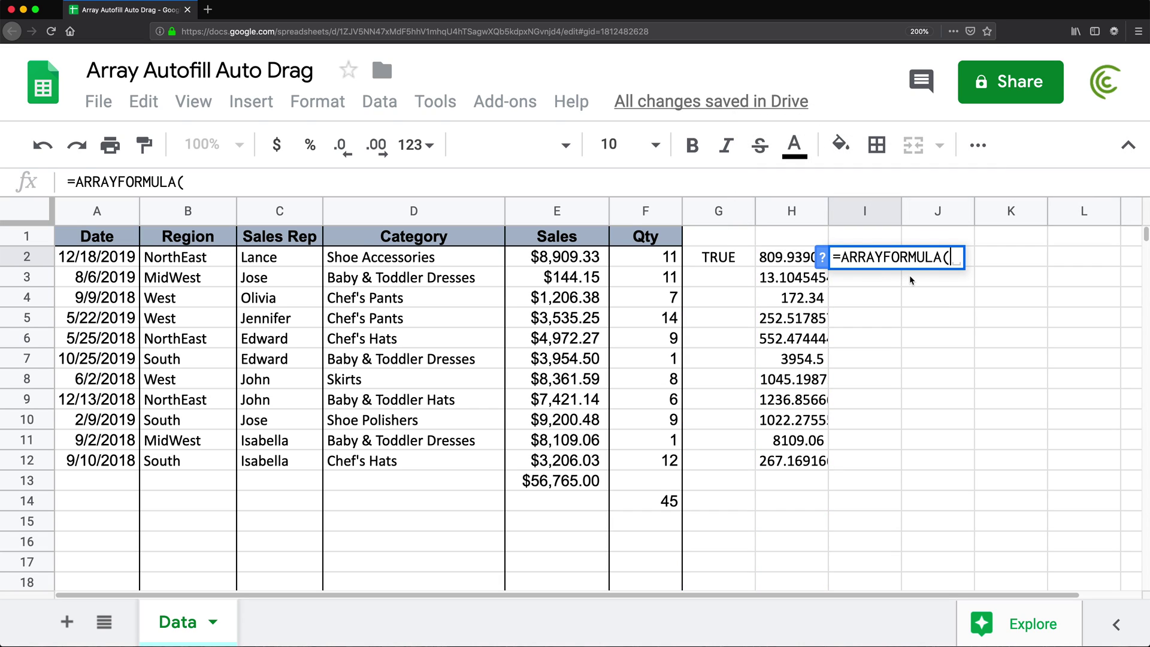
# Complete I2 as =ARRAYFORMULA(--(E2:E<>"")) and check its results against the blank sales cells E14:E16
pyautogui.write('--')
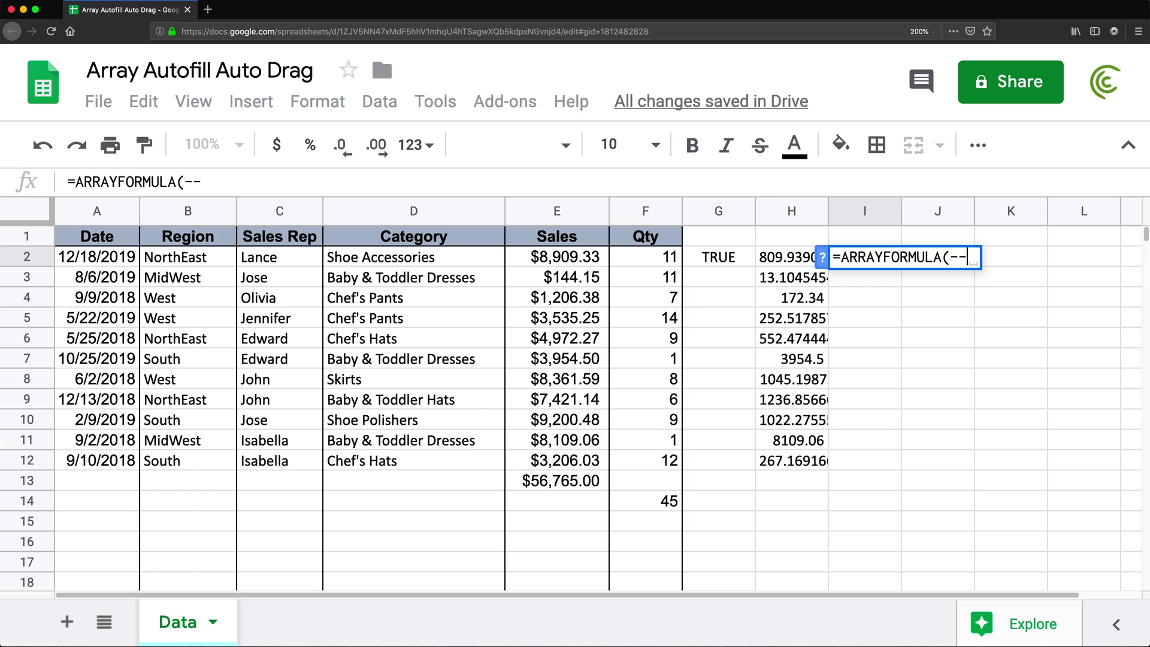
pyautogui.write('()')
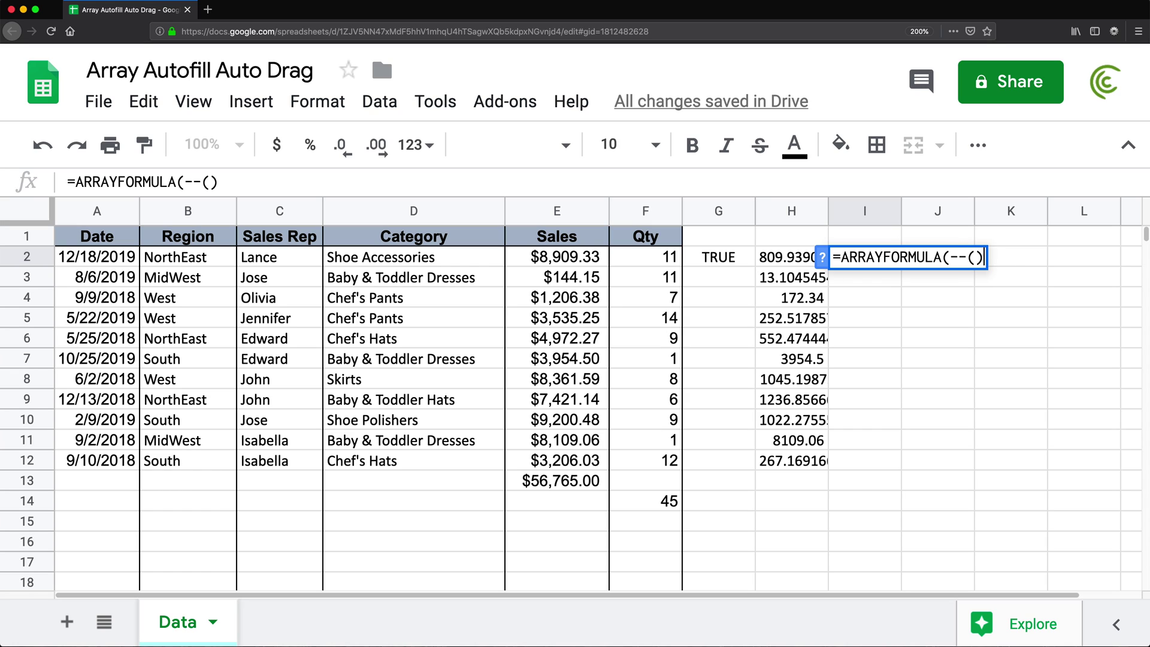
pyautogui.click(975, 257)
pyautogui.click(590, 257)
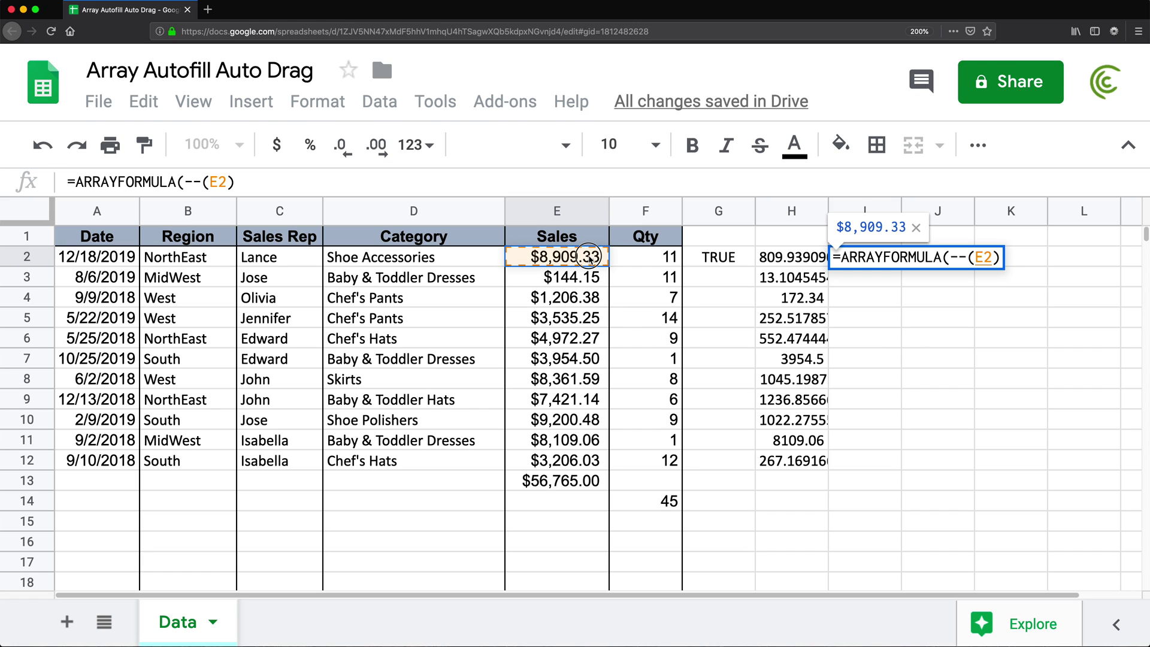
pyautogui.moveTo(591, 258); pyautogui.dragTo(562, 503)
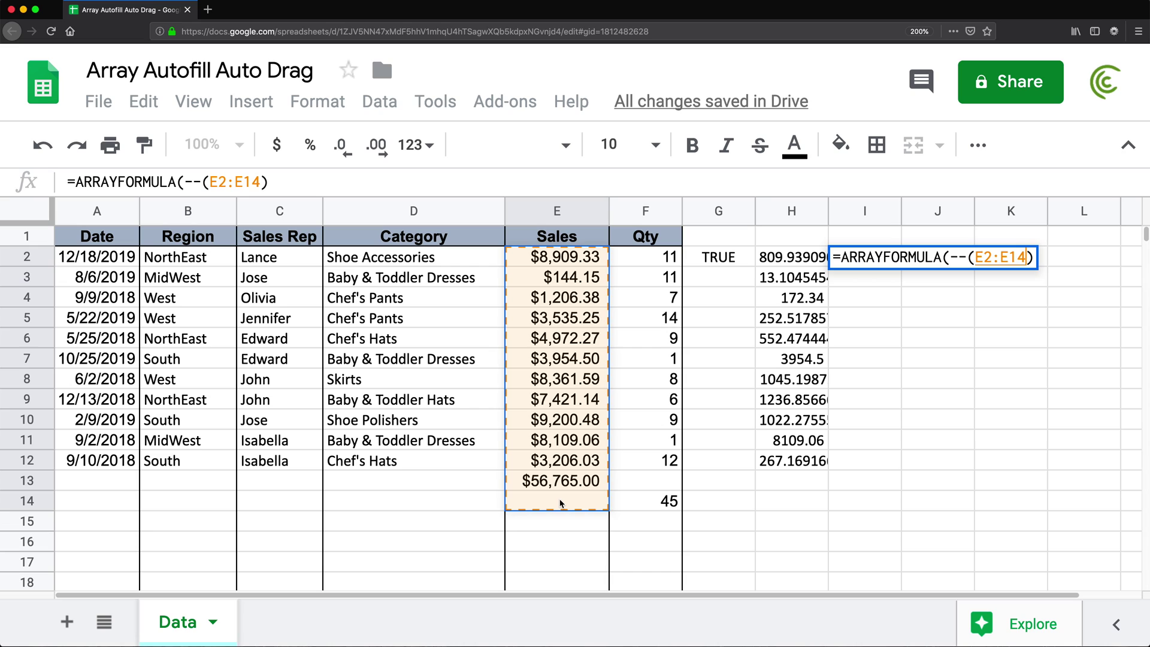
pyautogui.press('BackSpace')
pyautogui.press('BackSpace')
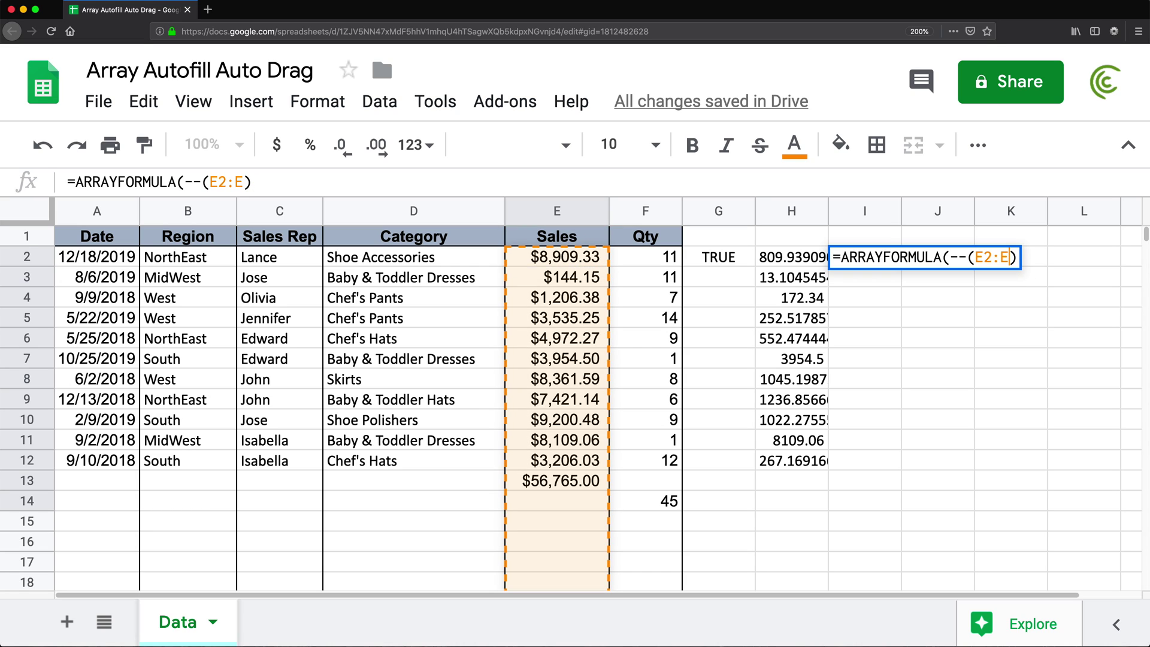
pyautogui.write('<>""')
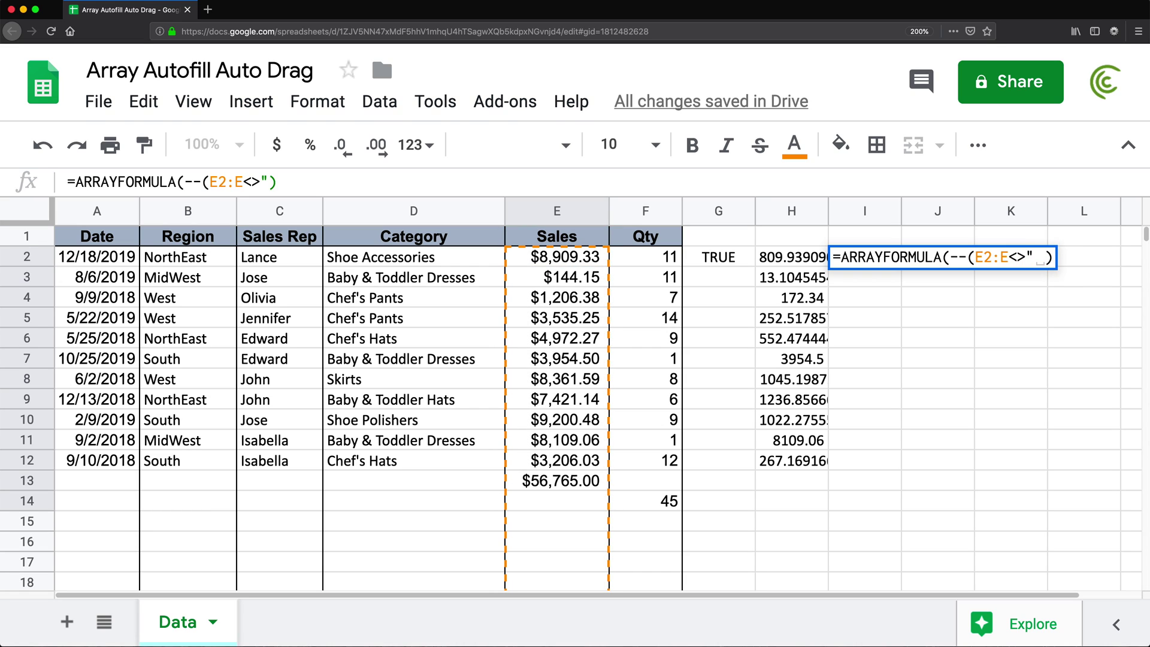
pyautogui.press('Return')
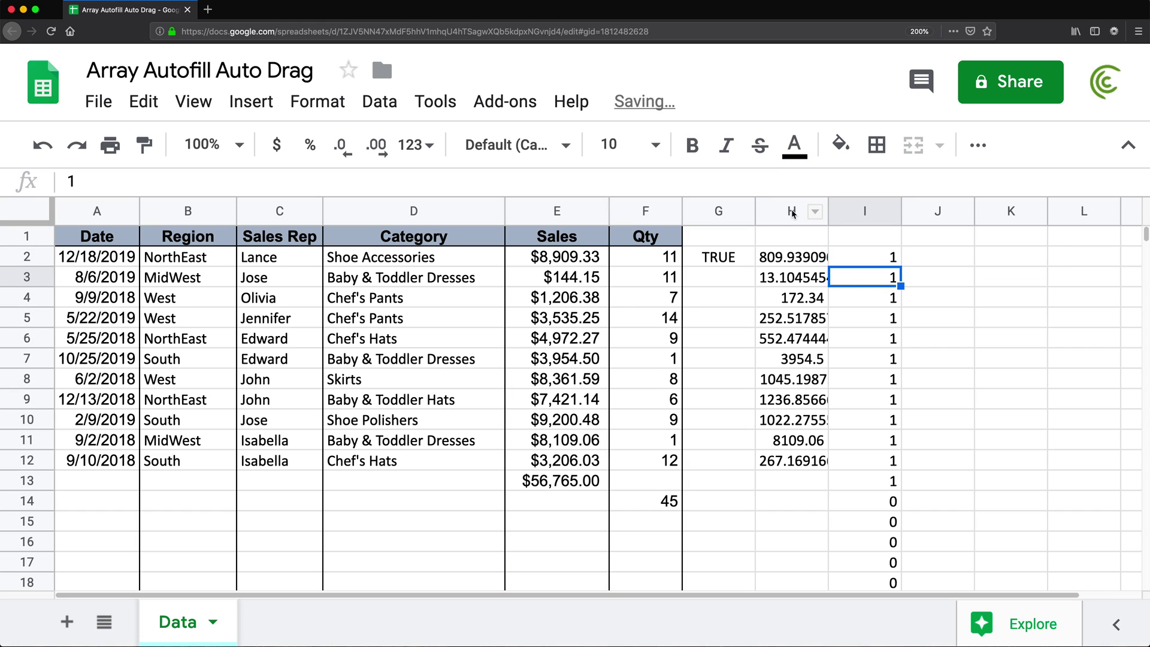
pyautogui.moveTo(567, 258); pyautogui.dragTo(569, 542)
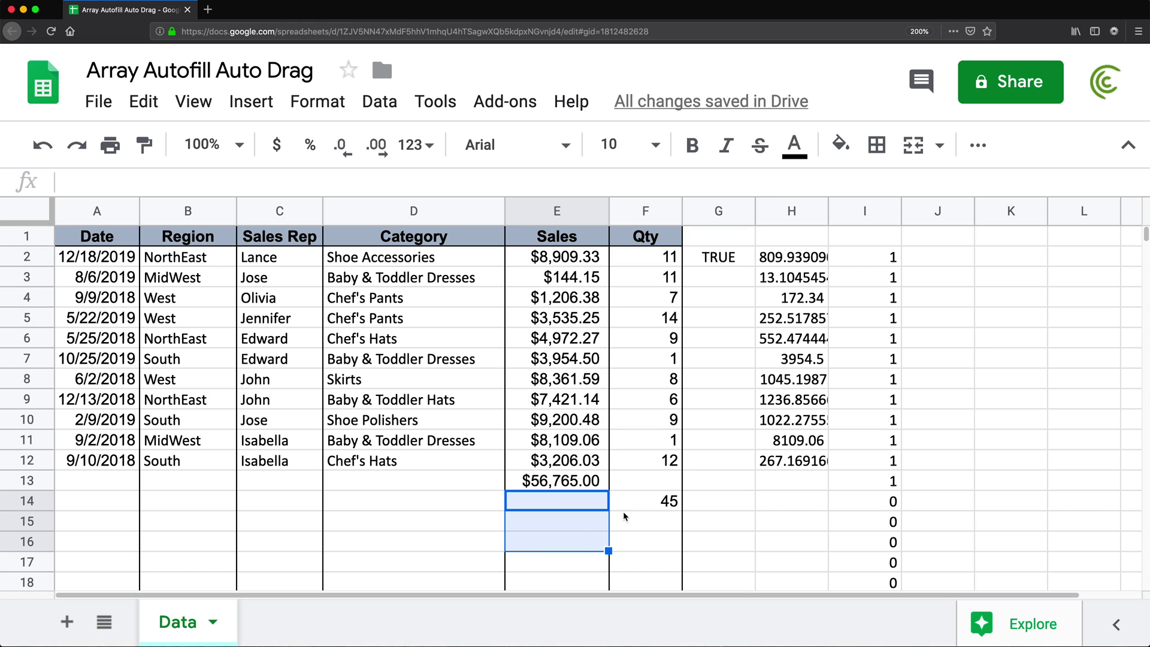
# Enclose the --(E2:E<>"") test in the I2 formula in its own pair of parentheses inside ARRAYFORMULA
pyautogui.doubleClick(860, 257)
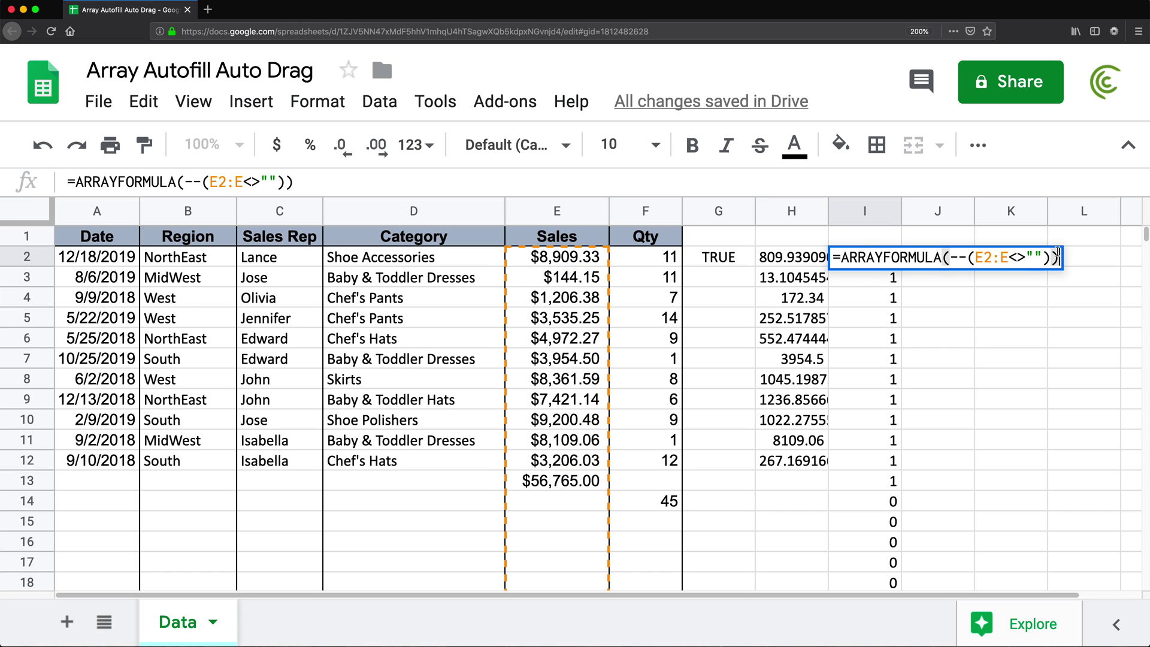
pyautogui.moveTo(1052, 258); pyautogui.dragTo(954, 257)
pyautogui.click(953, 257)
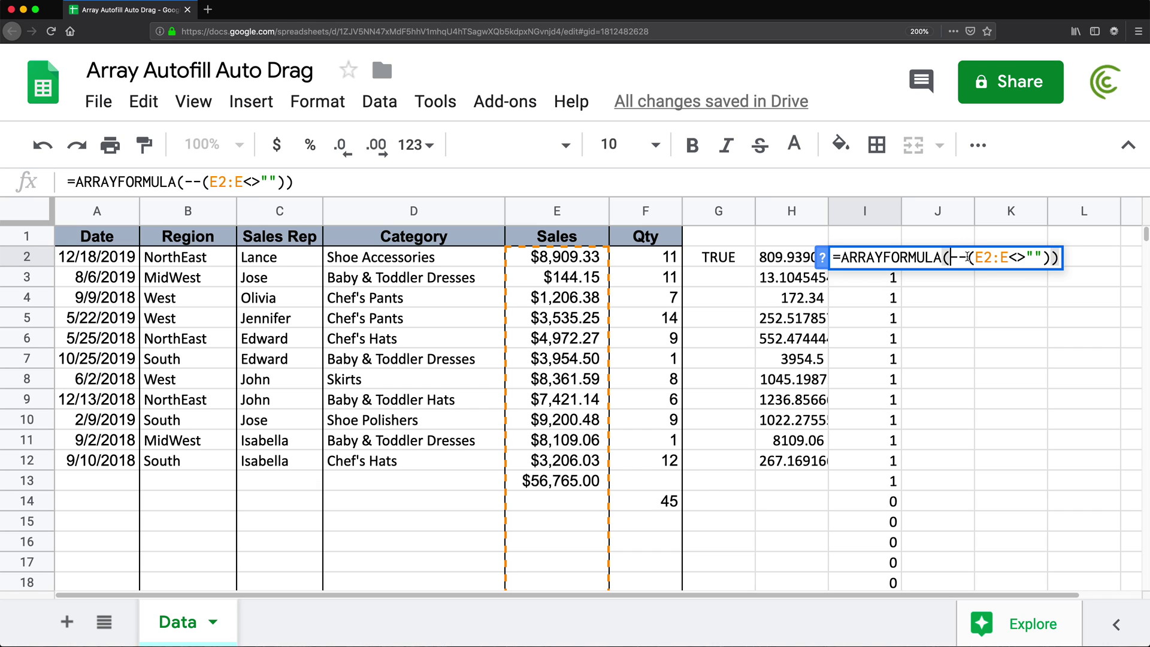
pyautogui.write('(')
pyautogui.press('Right')
pyautogui.press('Right')
pyautogui.press('Right')
pyautogui.press('Right')
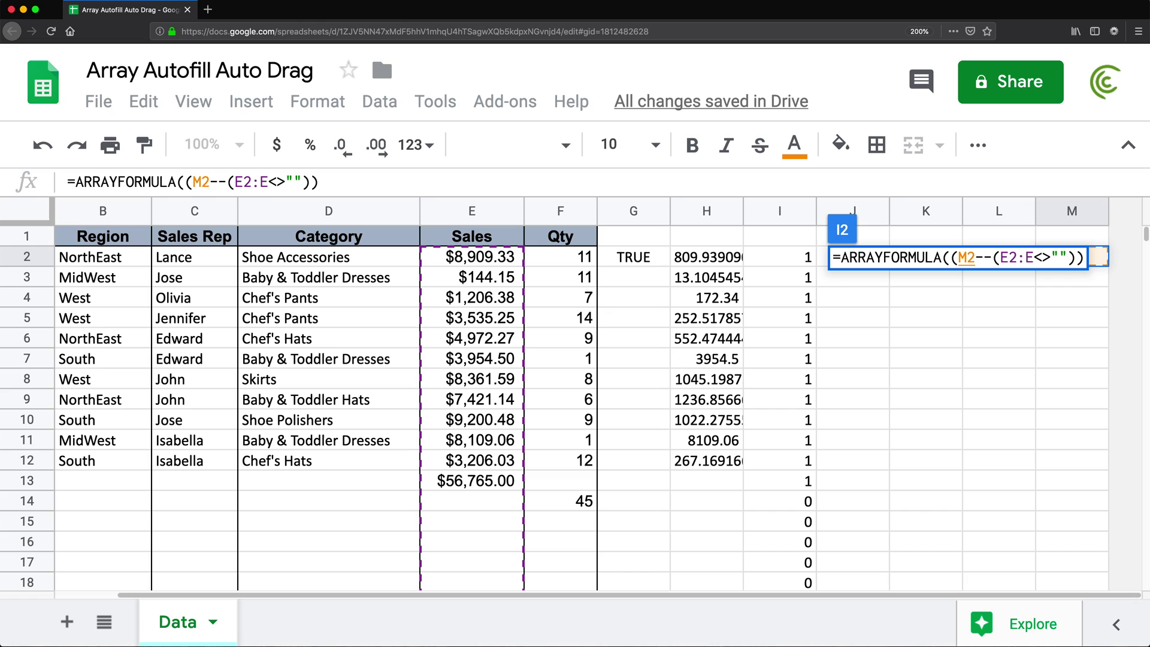
pyautogui.press('BackSpace')
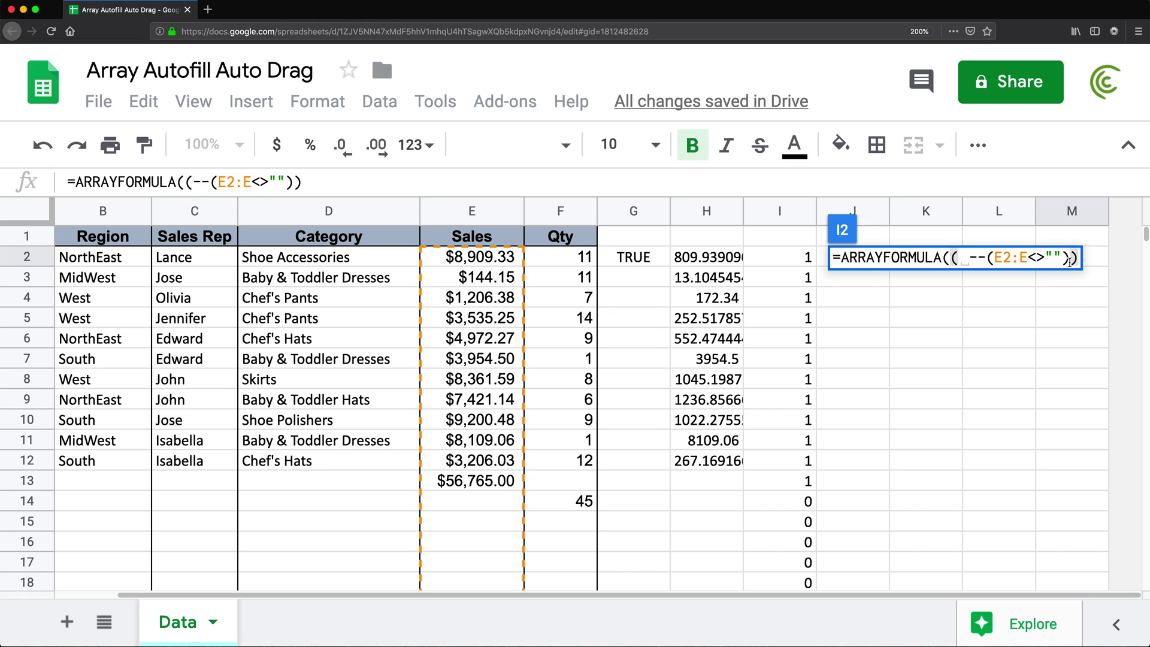
pyautogui.click(1071, 262)
pyautogui.write(')')
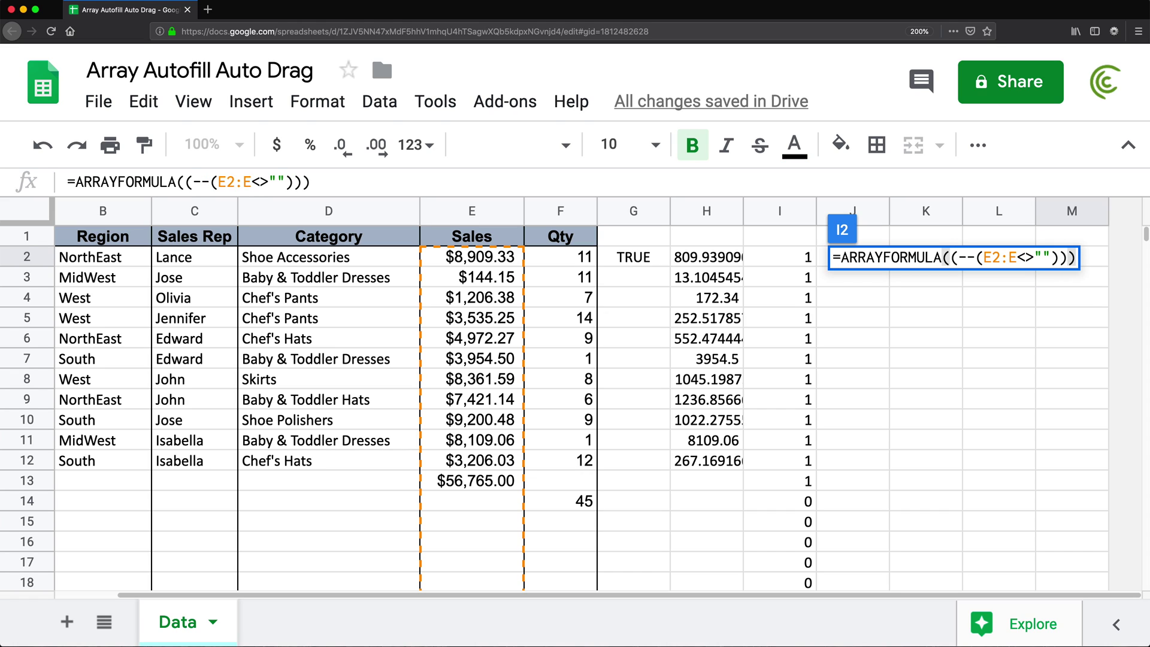
pyautogui.press('Left')
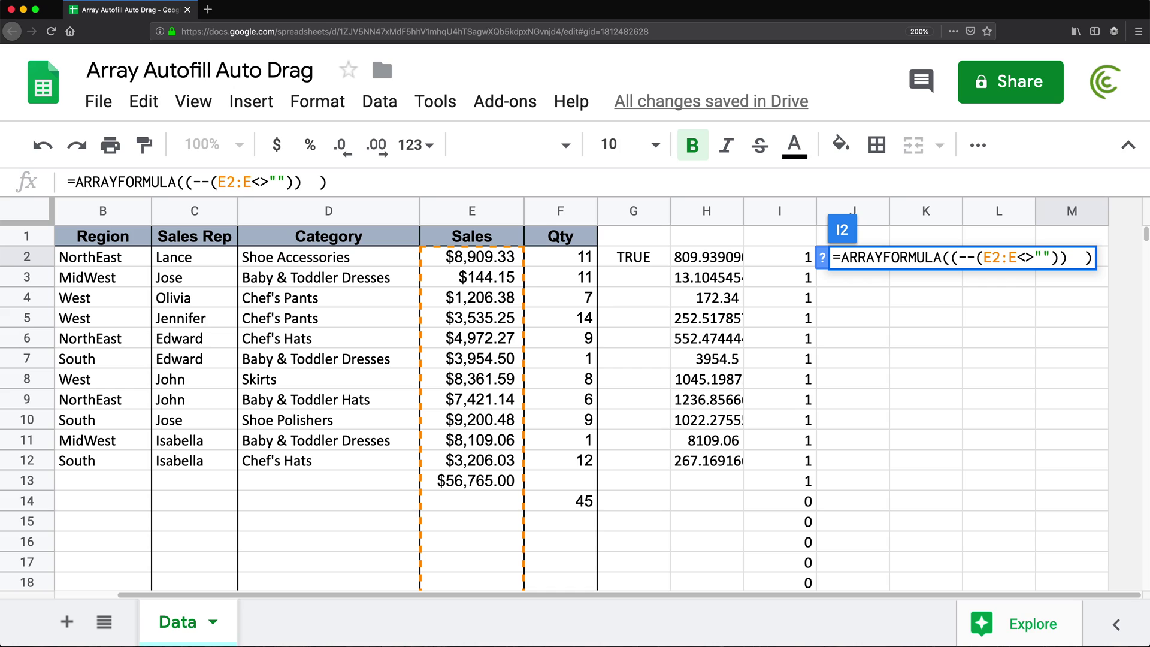
pyautogui.press('Left')
pyautogui.press('Left')
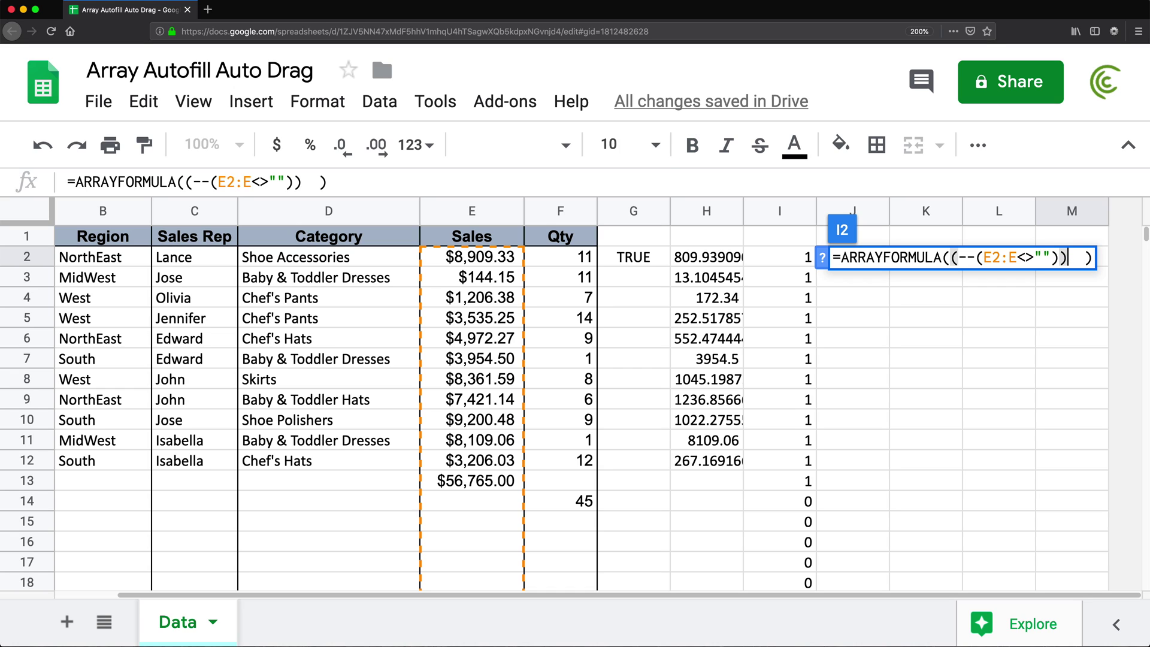
# Multiply the sales test in the I2 formula by the open-ended quantity test (--(F2:F<>0))
pyautogui.write('*')
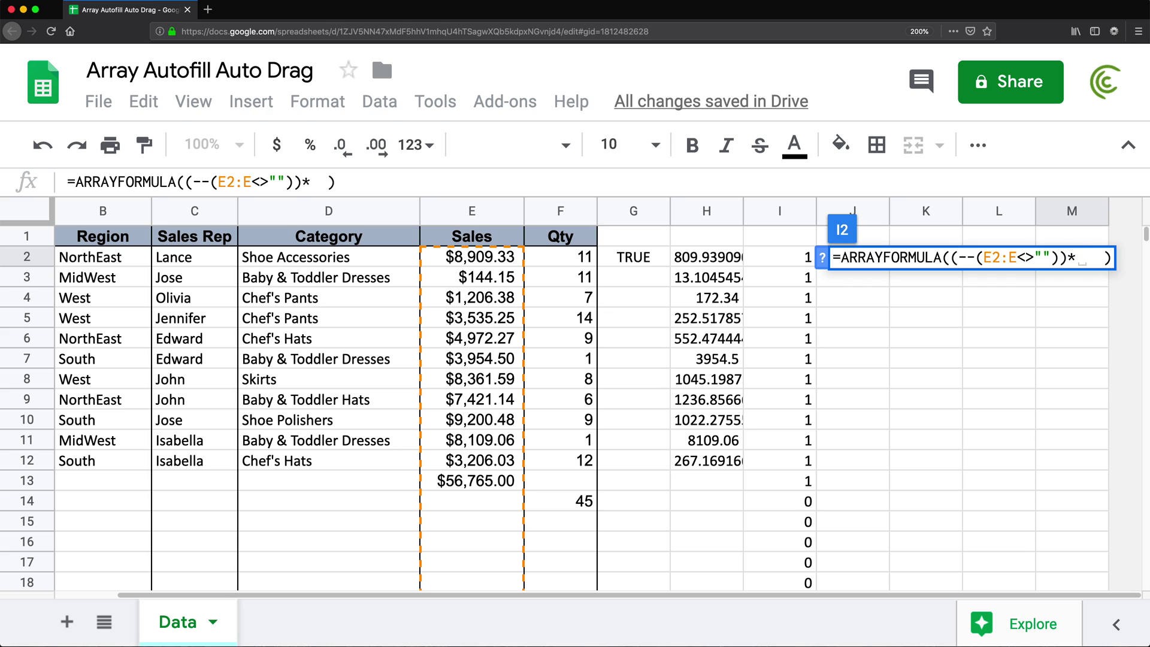
pyautogui.write('()')
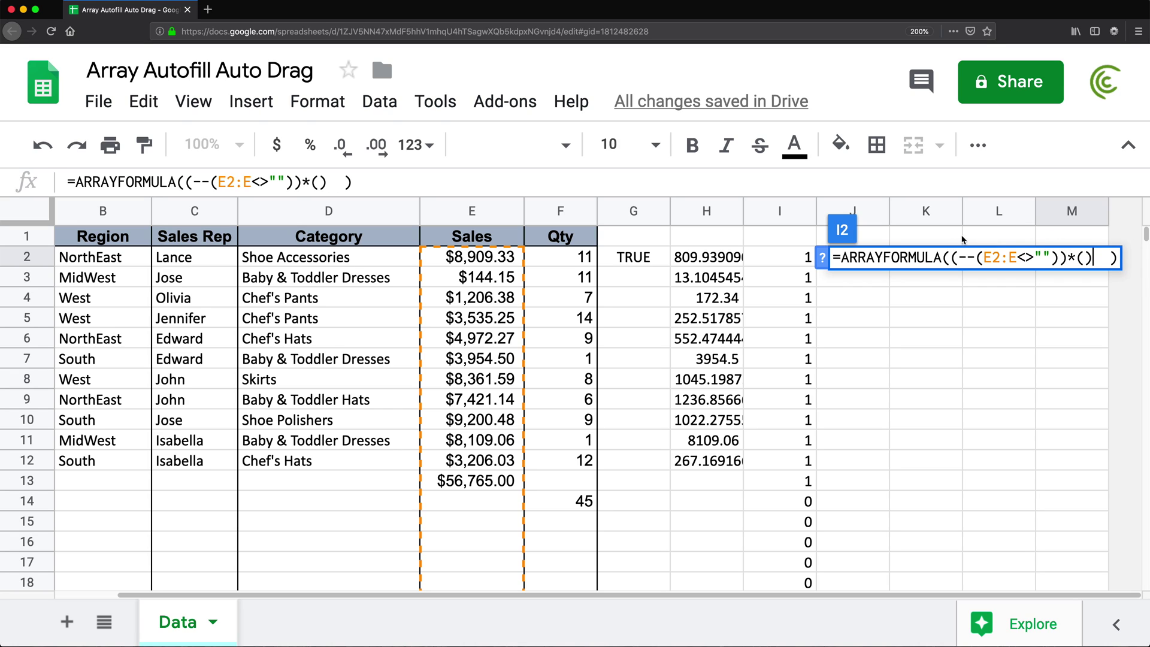
pyautogui.click(1085, 257)
pyautogui.write('--()')
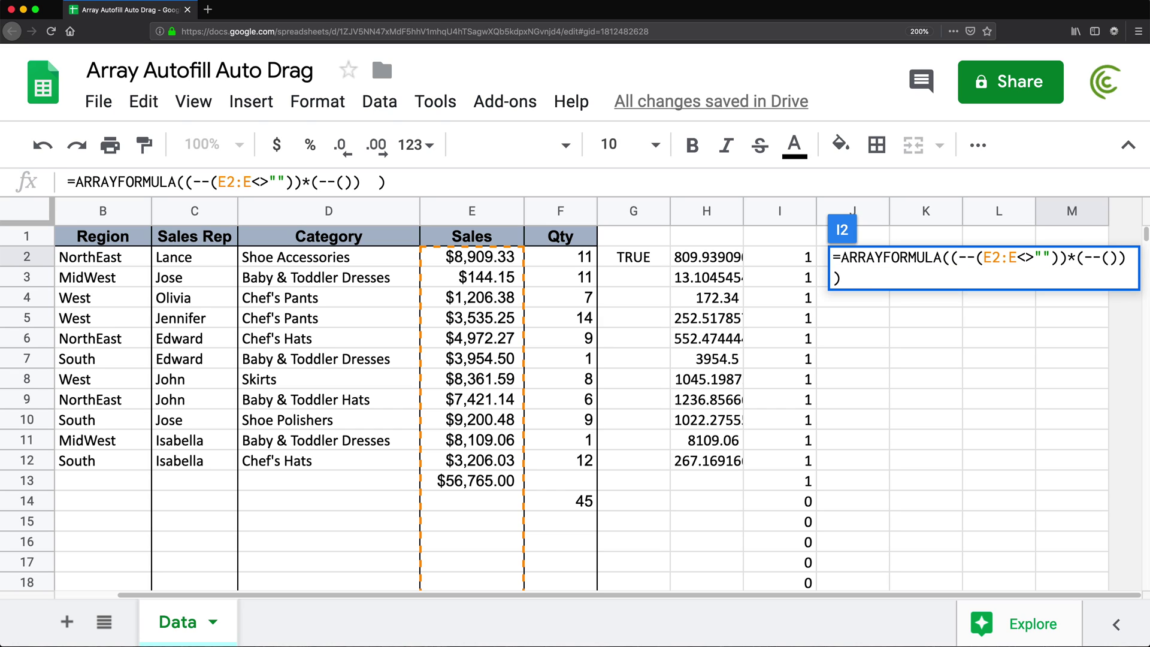
pyautogui.click(572, 260)
pyautogui.moveTo(572, 259); pyautogui.dragTo(532, 497)
pyautogui.press('BackSpace')
pyautogui.press('BackSpace')
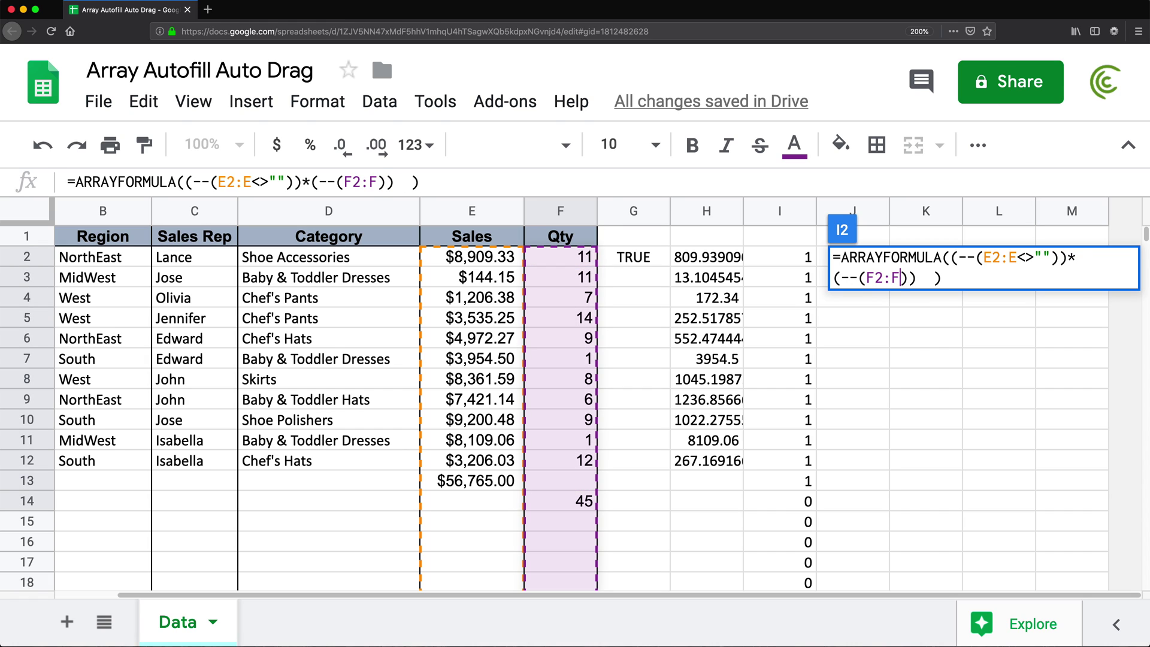
pyautogui.write('<>')
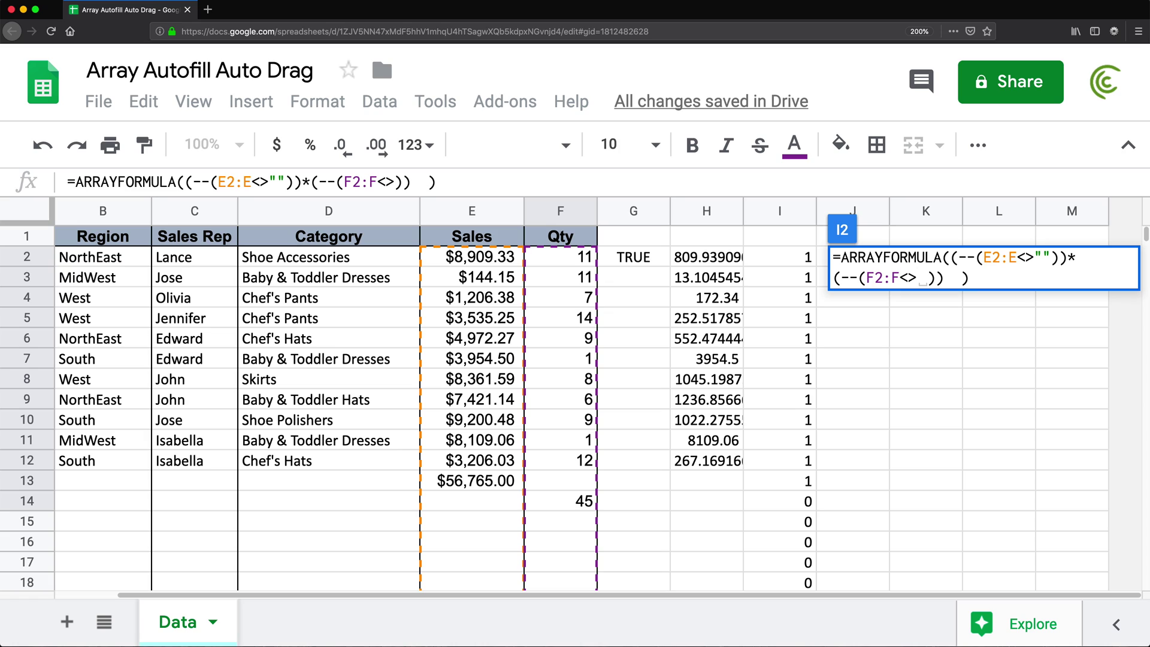
pyautogui.write('0')
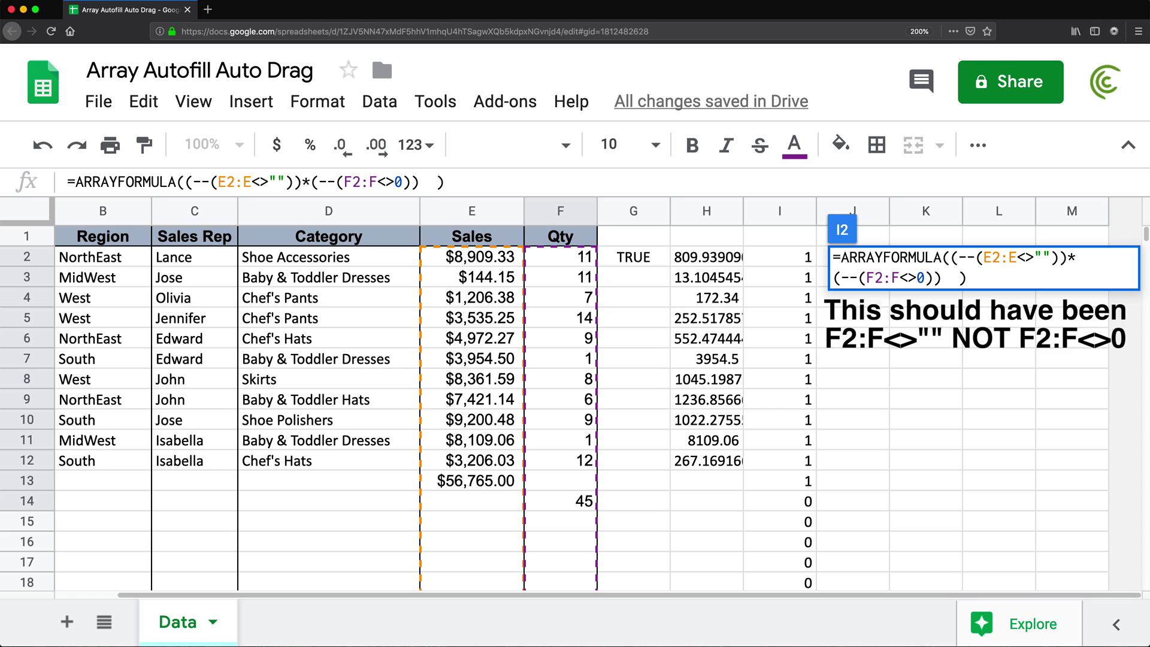
pyautogui.press('Return')
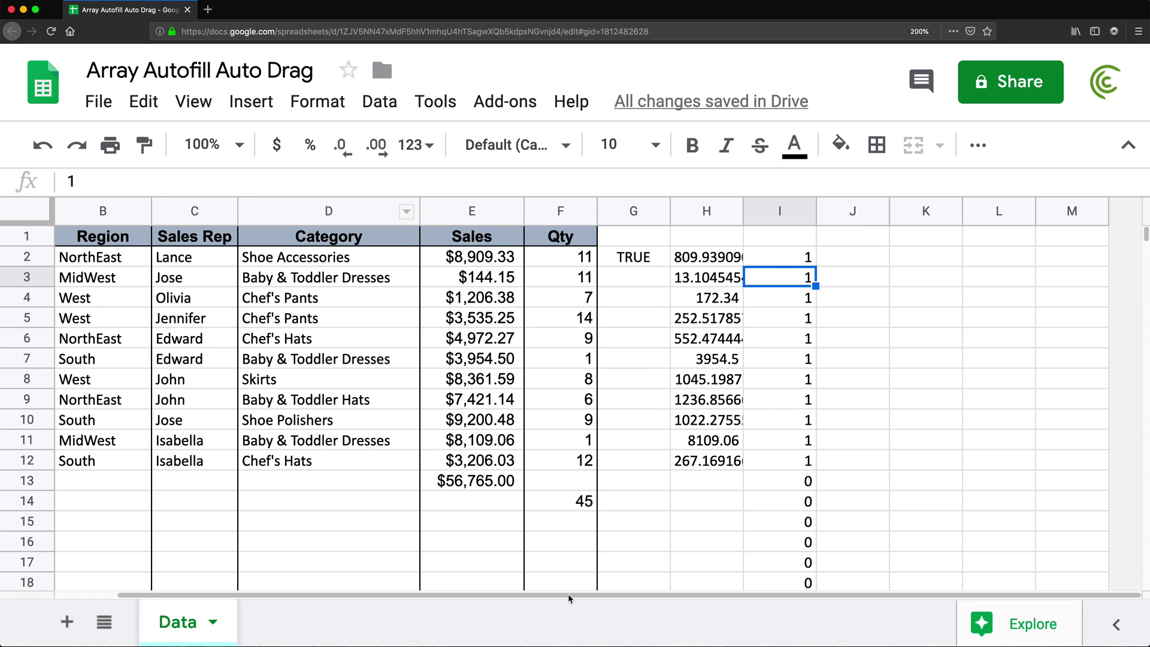
# Delete columns A through C, holding Date, Region and Sales Rep
pyautogui.moveTo(575, 596); pyautogui.dragTo(424, 607)
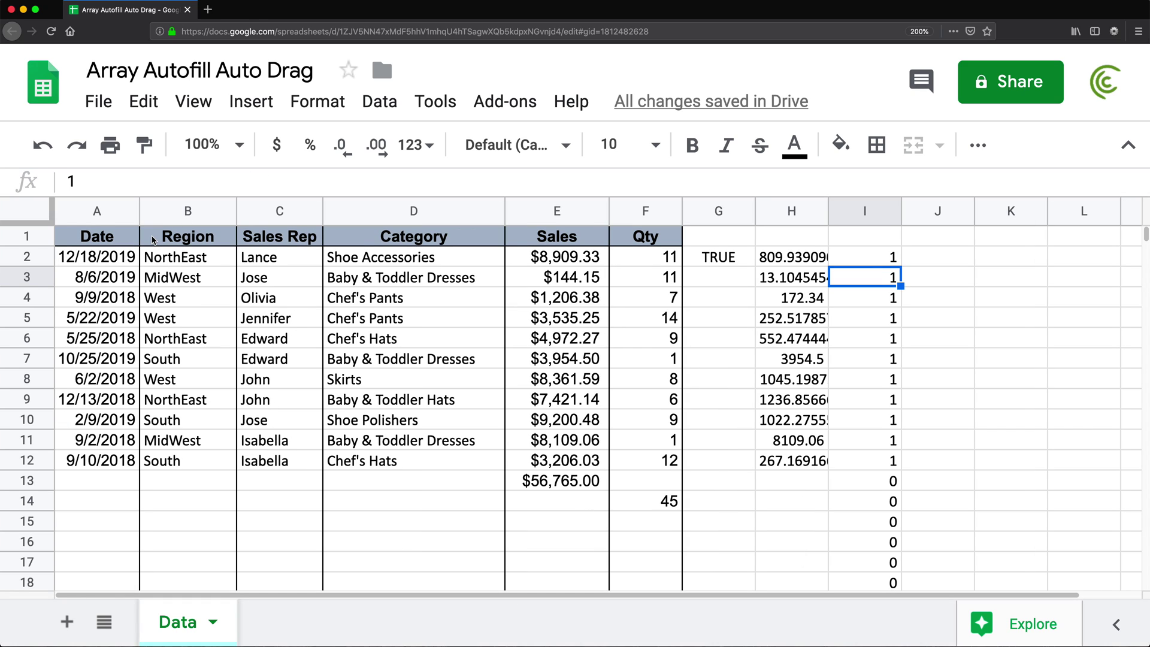
pyautogui.moveTo(258, 211); pyautogui.dragTo(126, 211)
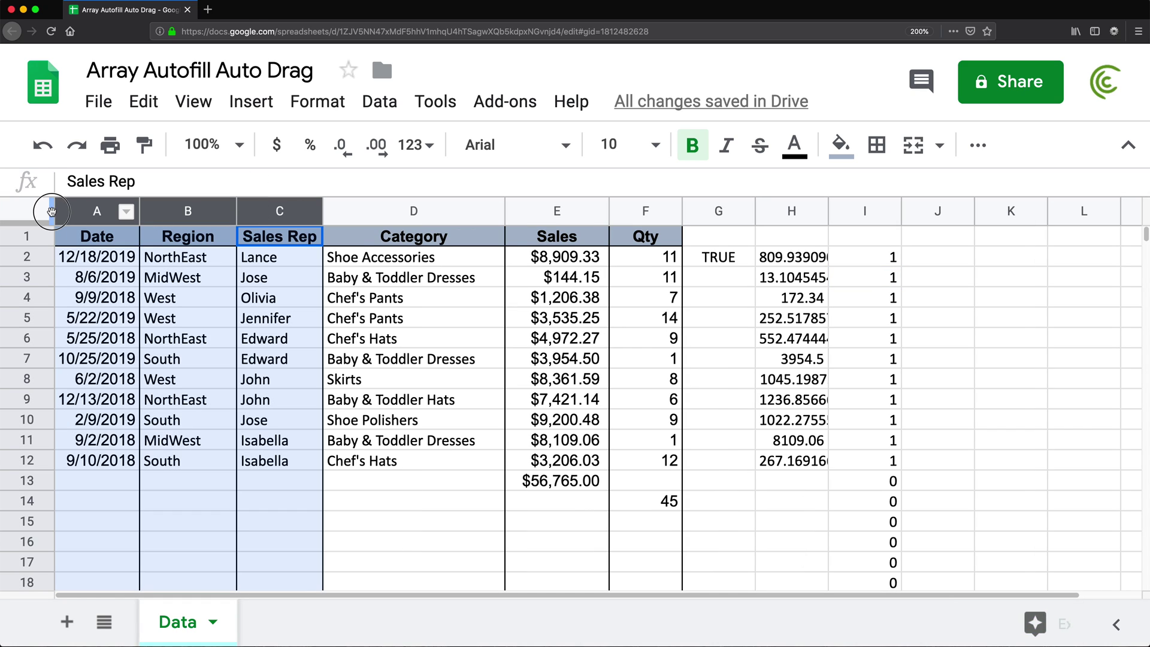
pyautogui.rightClick(283, 212)
pyautogui.click(406, 395)
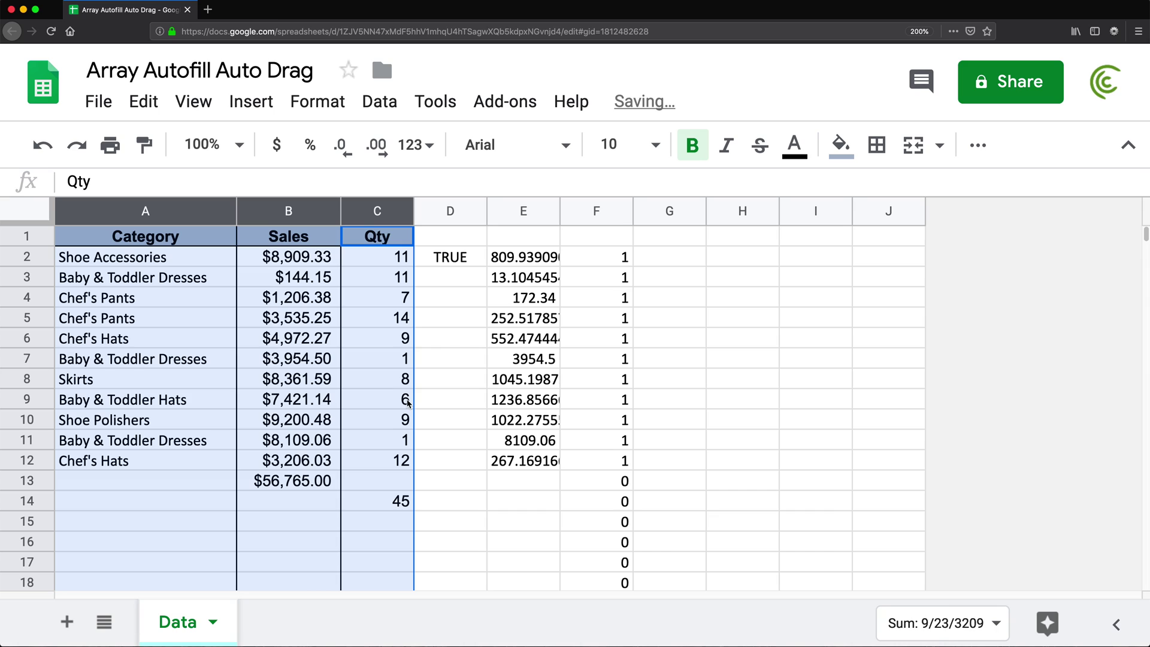
# Review the combined array formula in F2 and compare the sales and quantity cells B2 and C2 with the result in F13
pyautogui.doubleClick(582, 262)
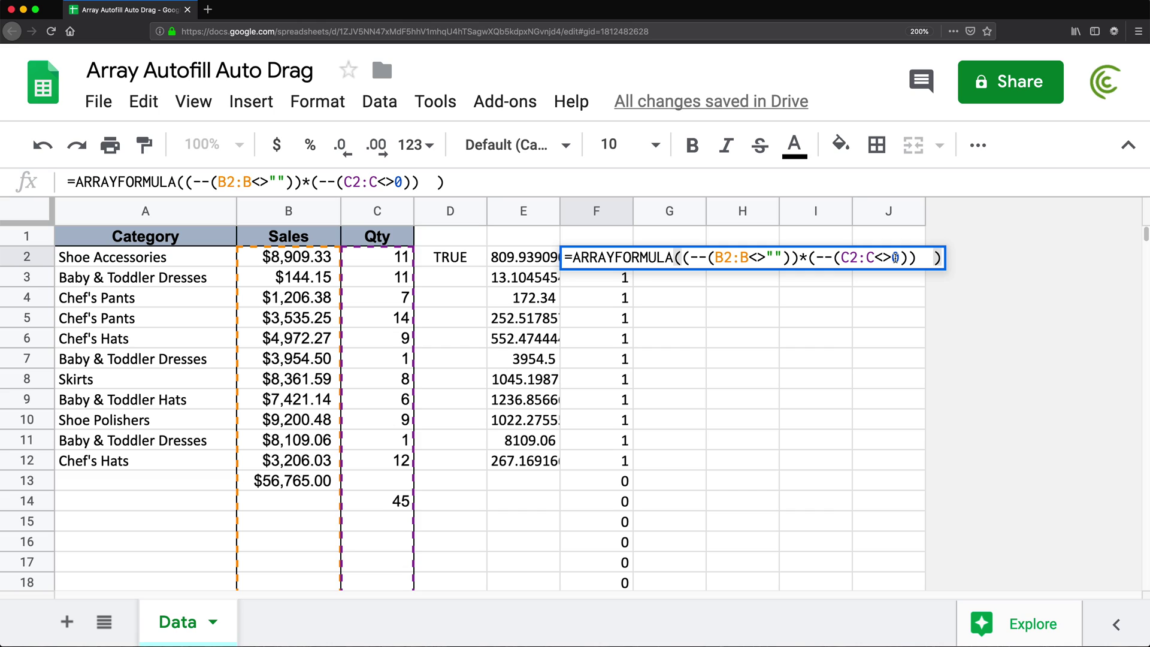
pyautogui.press('Return')
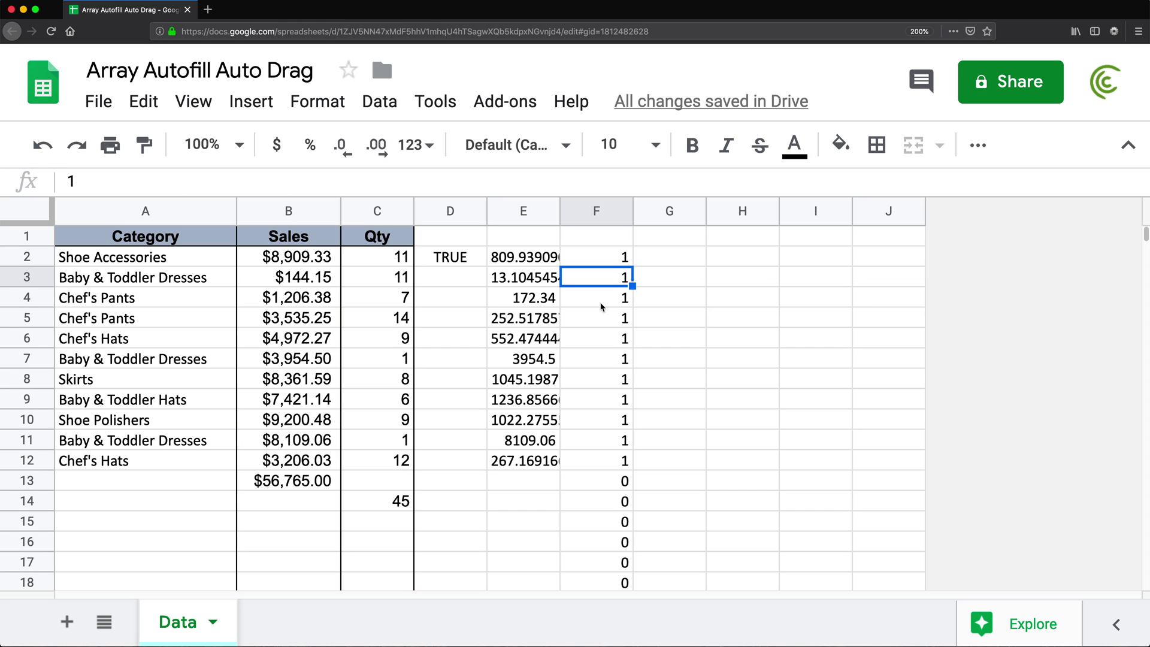
pyautogui.click(320, 260)
pyautogui.click(368, 262)
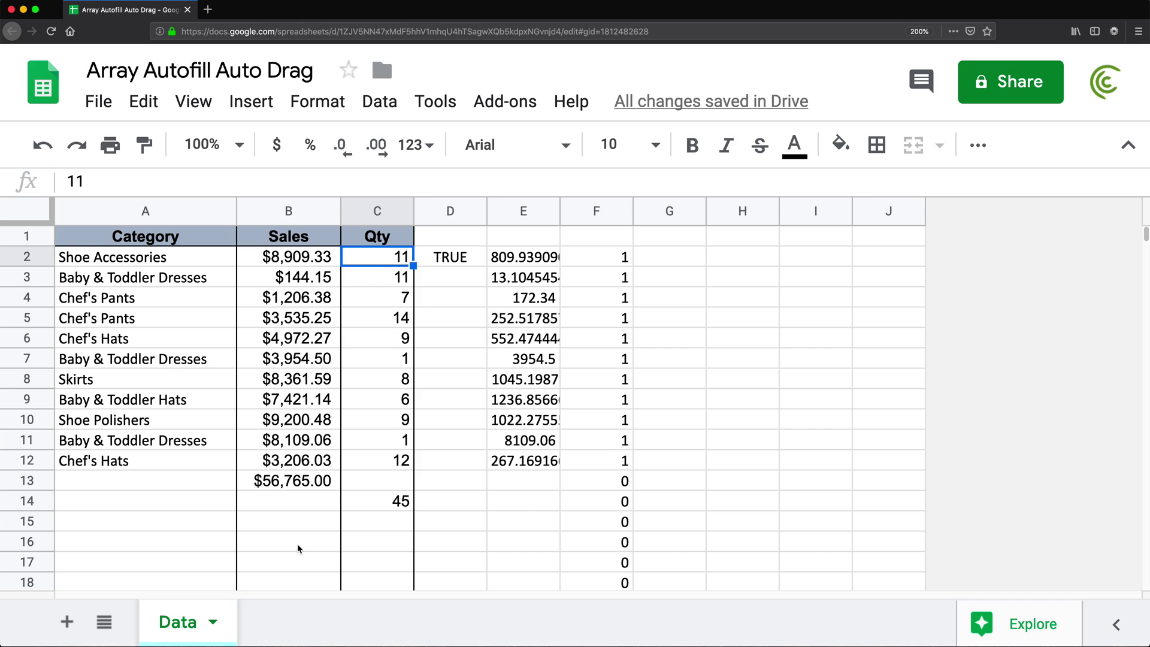
pyautogui.click(619, 486)
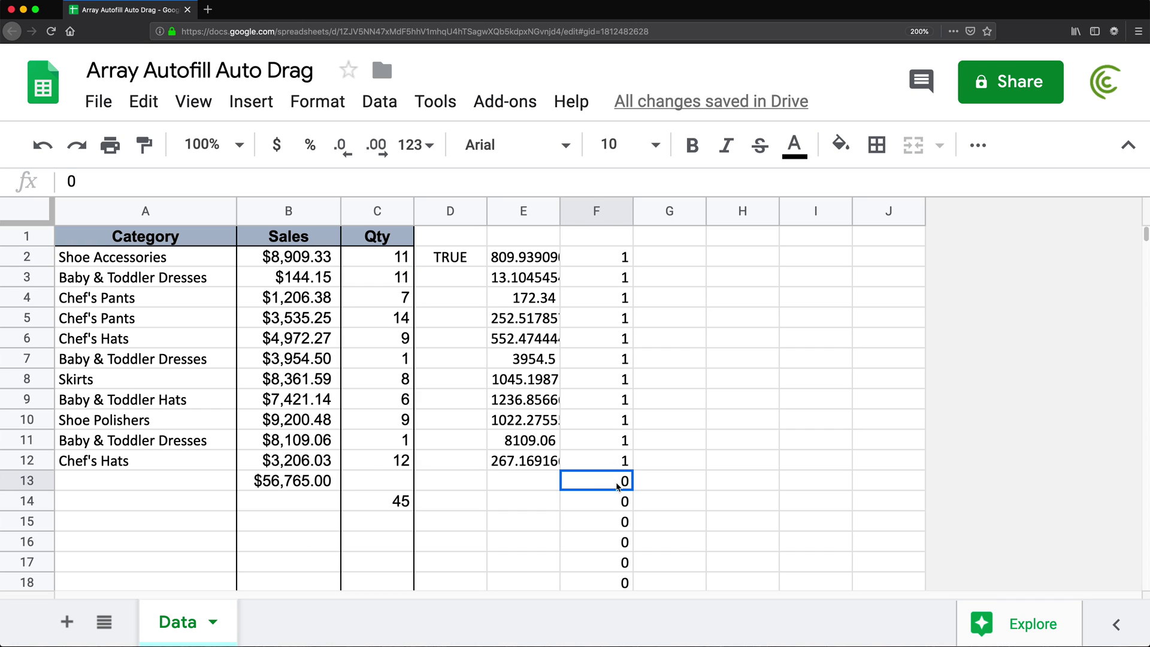
# Move the multiplied sales and quantity tests in the F2 formula into an IF function inside ARRAYFORMULA as its condition
pyautogui.click(585, 502)
pyautogui.click(585, 520)
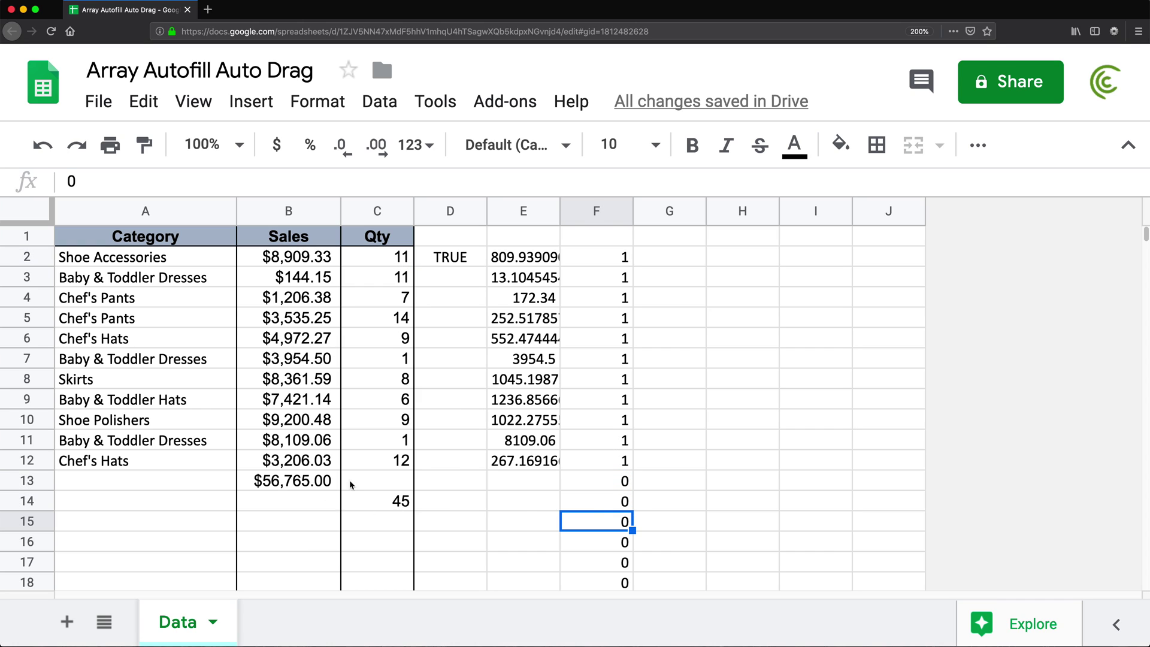
pyautogui.moveTo(603, 461); pyautogui.dragTo(595, 268)
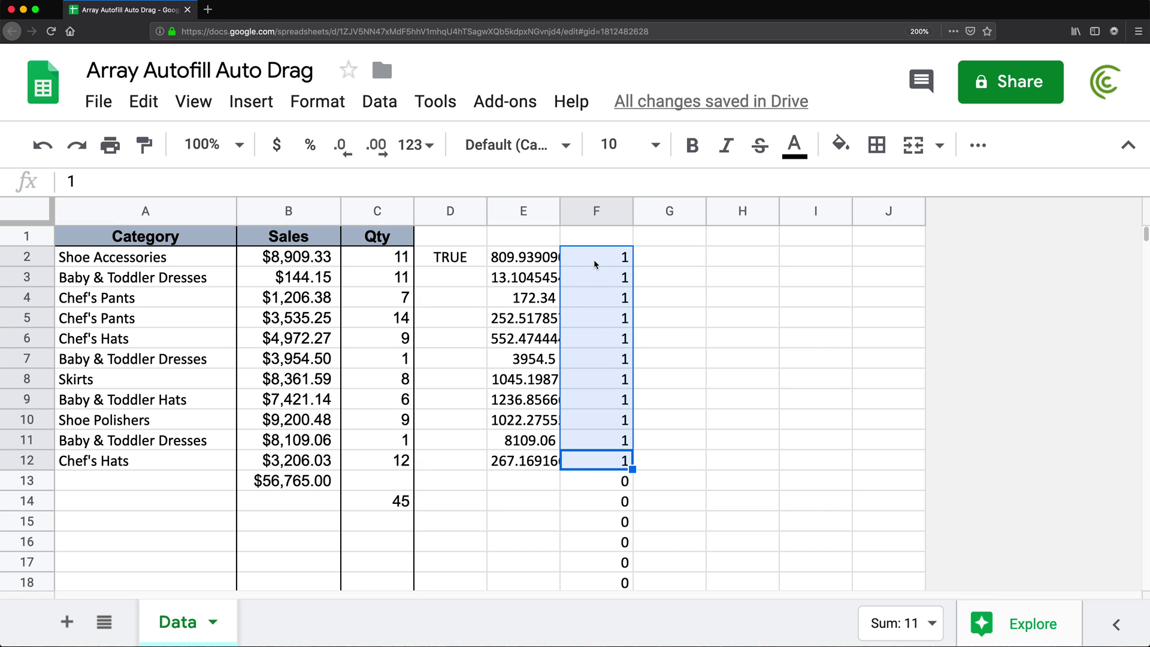
pyautogui.click(594, 260)
pyautogui.doubleClick(595, 260)
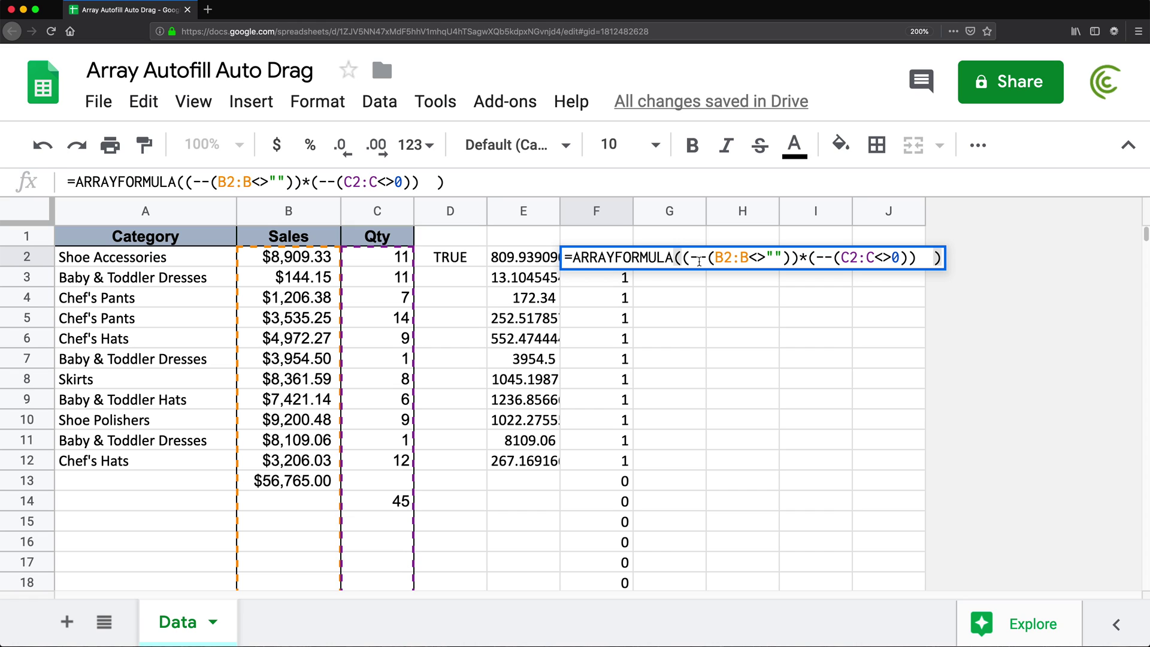
pyautogui.moveTo(685, 259); pyautogui.dragTo(919, 254)
pyautogui.press('super+c')
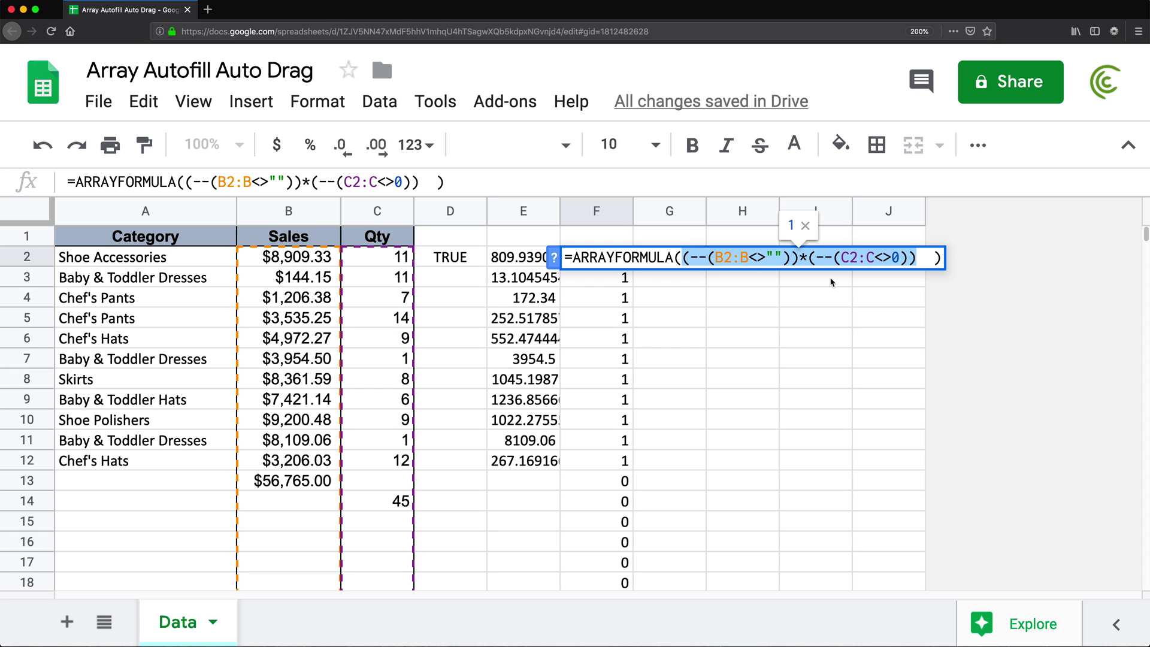
pyautogui.press('BackSpace')
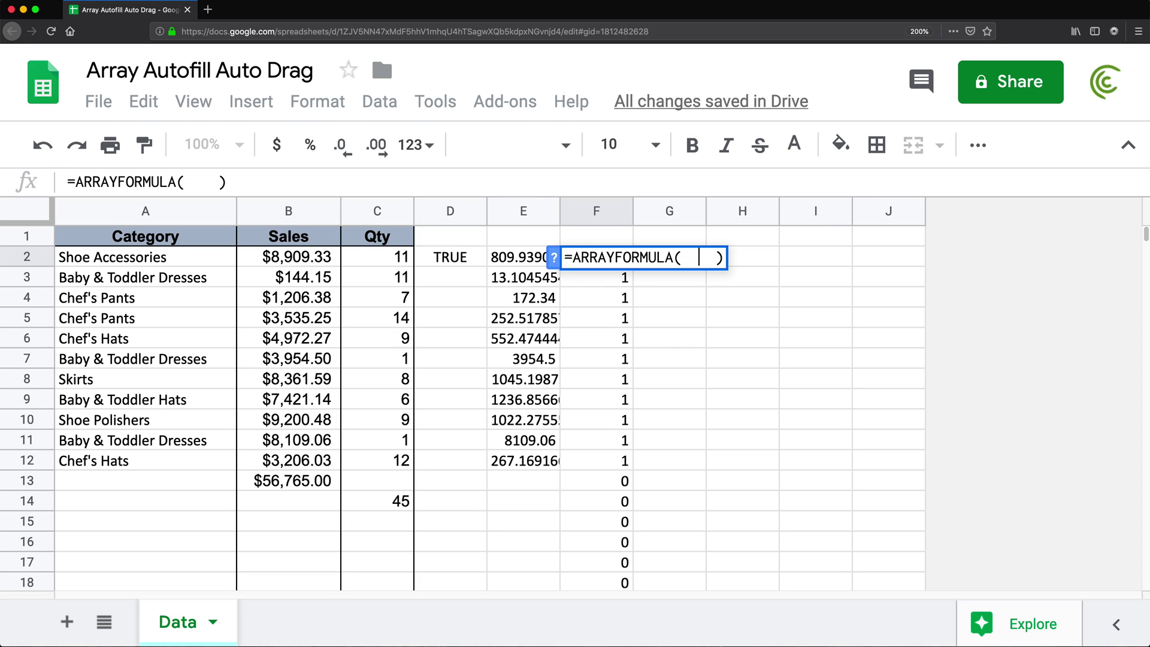
pyautogui.write('if')
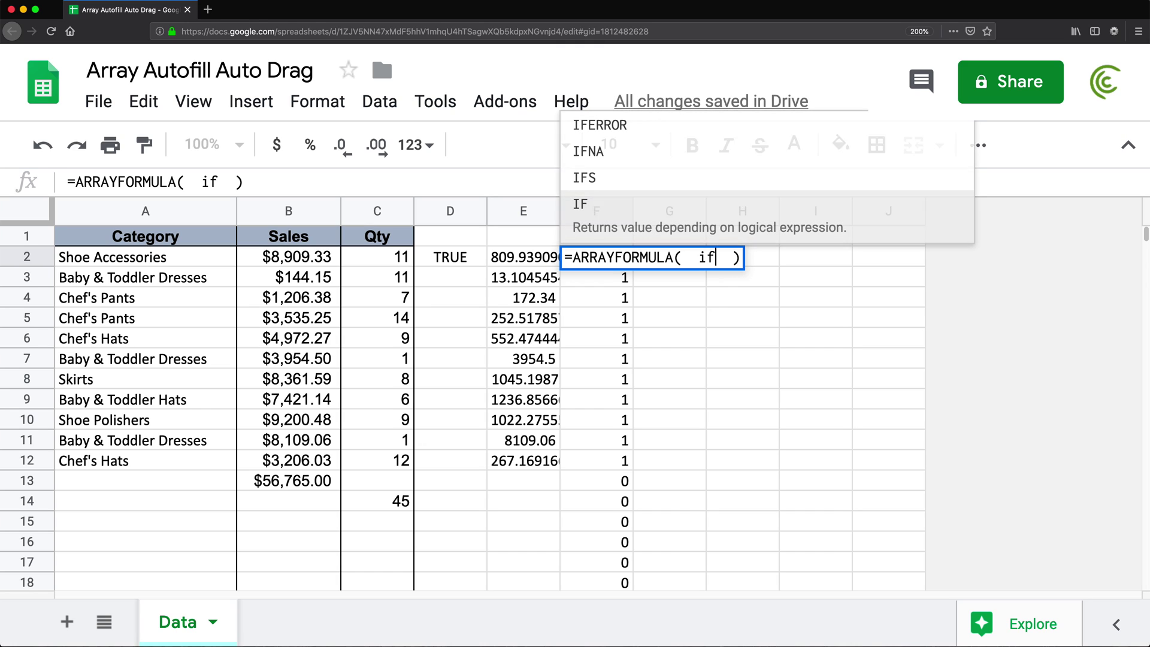
pyautogui.write('(')
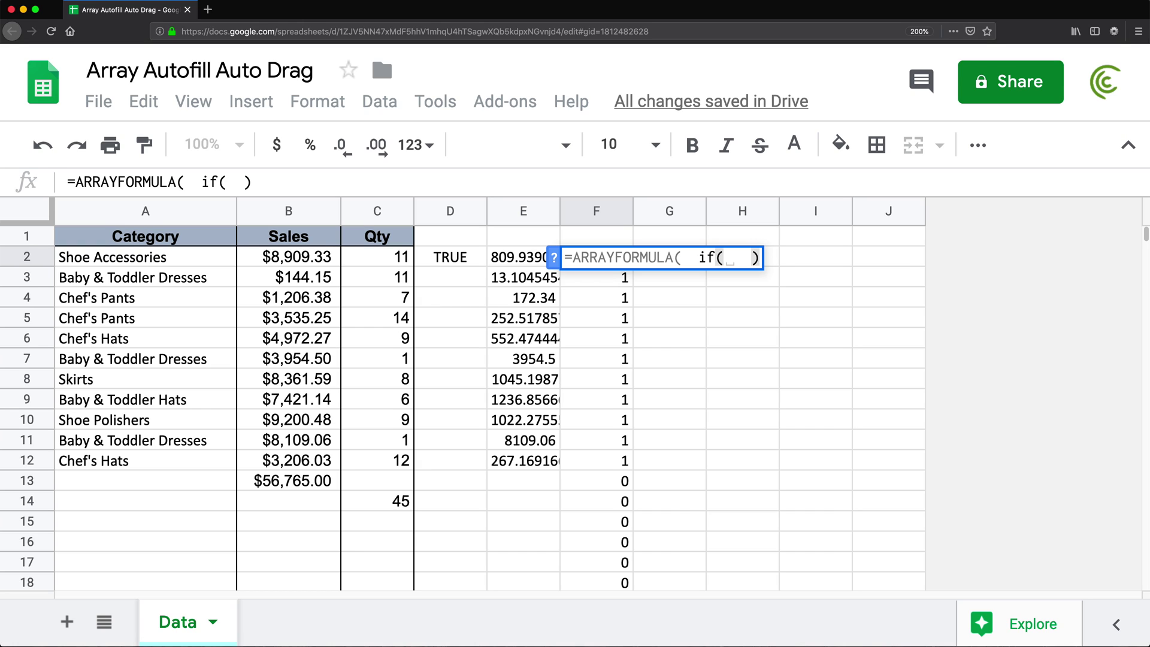
pyautogui.press('super+v')
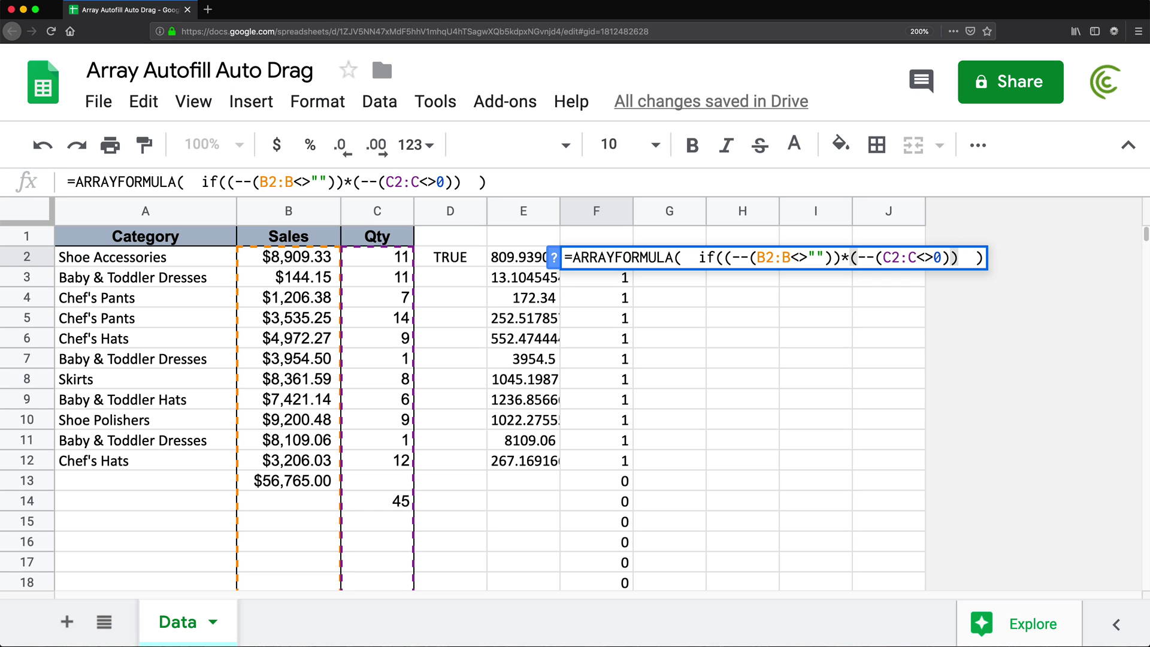
# Add the open-ended division B2:B/C2:C as the value the IF in F2 returns when the condition is true
pyautogui.write(',')
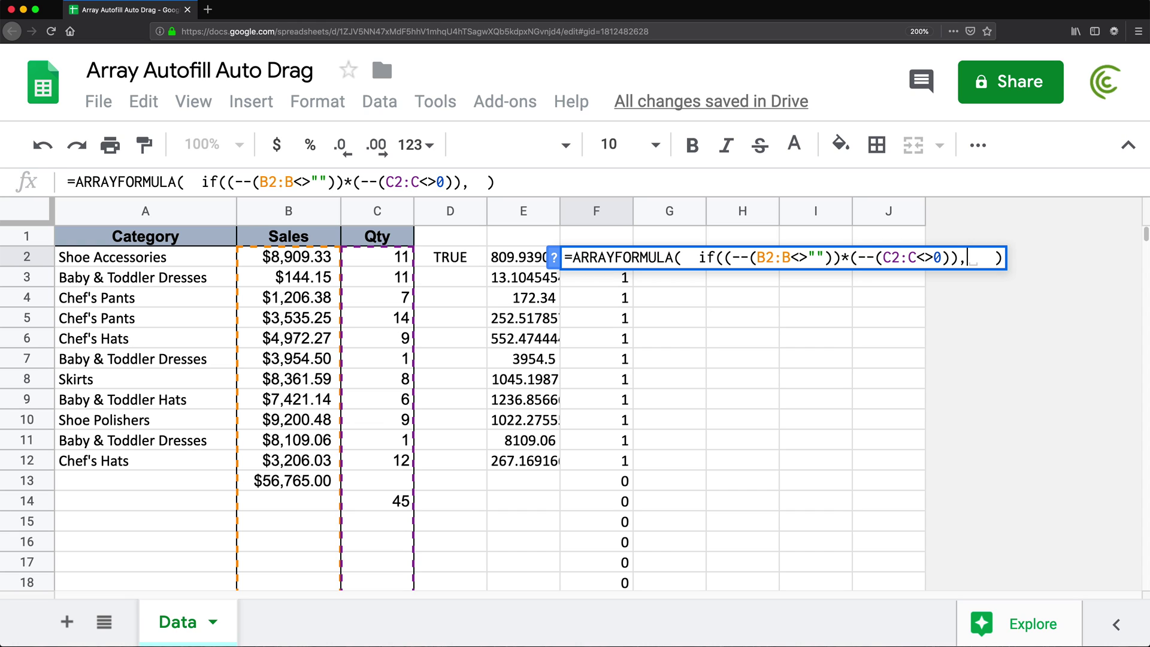
pyautogui.moveTo(279, 258); pyautogui.dragTo(283, 368)
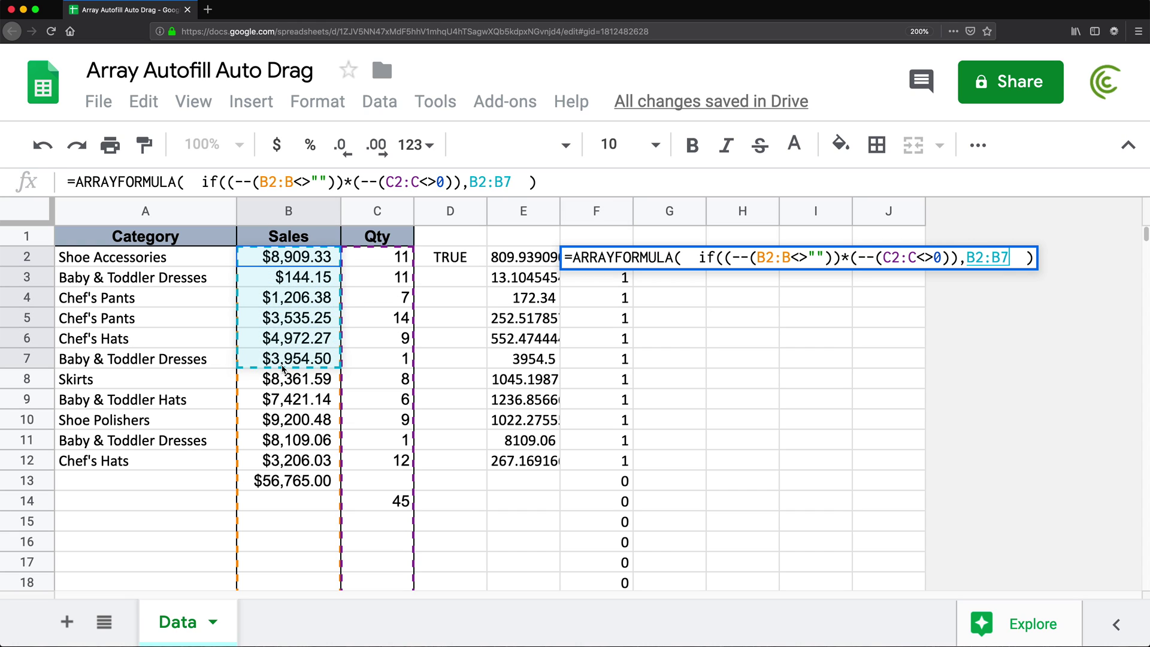
pyautogui.press('BackSpace')
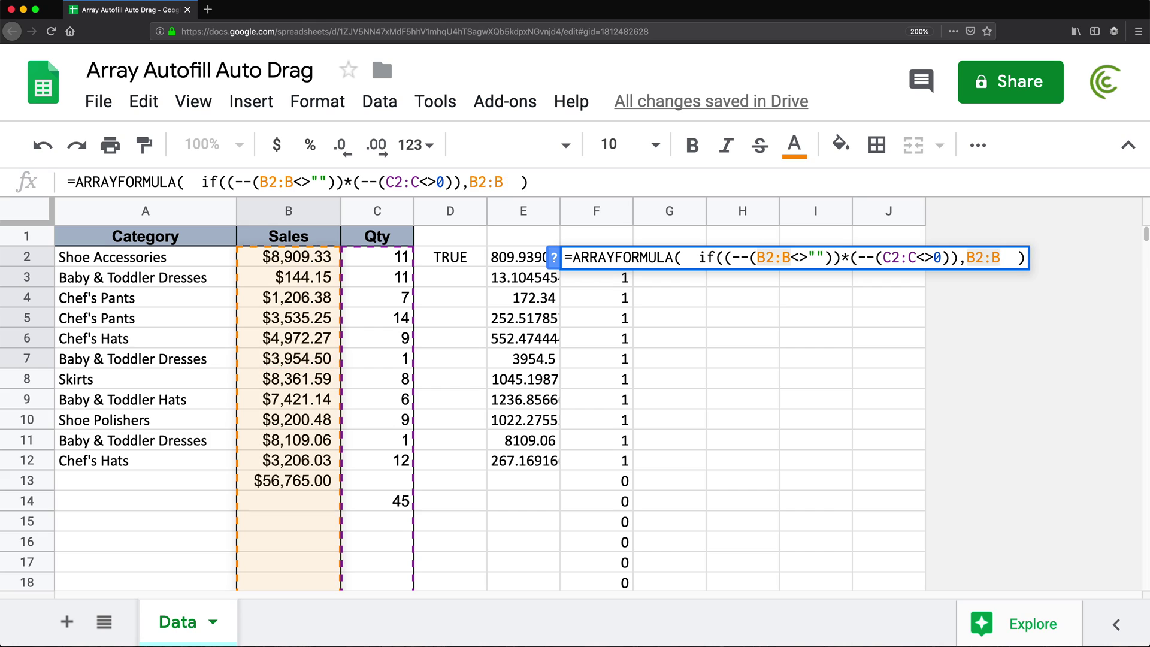
pyautogui.write('/')
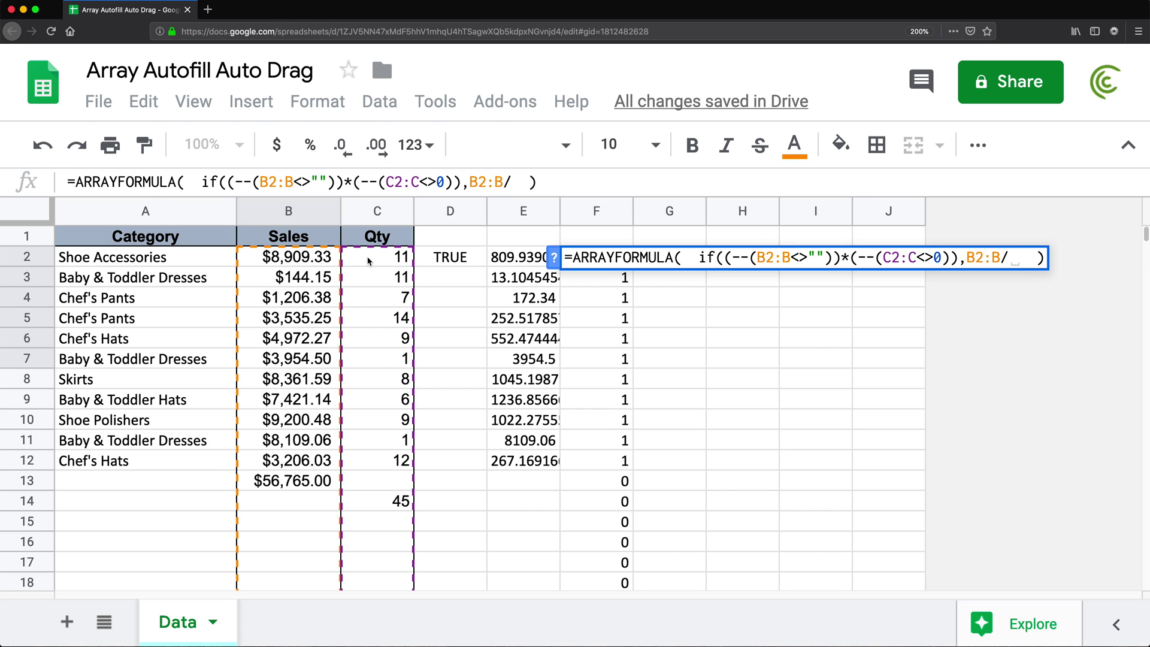
pyautogui.moveTo(369, 264); pyautogui.dragTo(374, 376)
pyautogui.press('BackSpace')
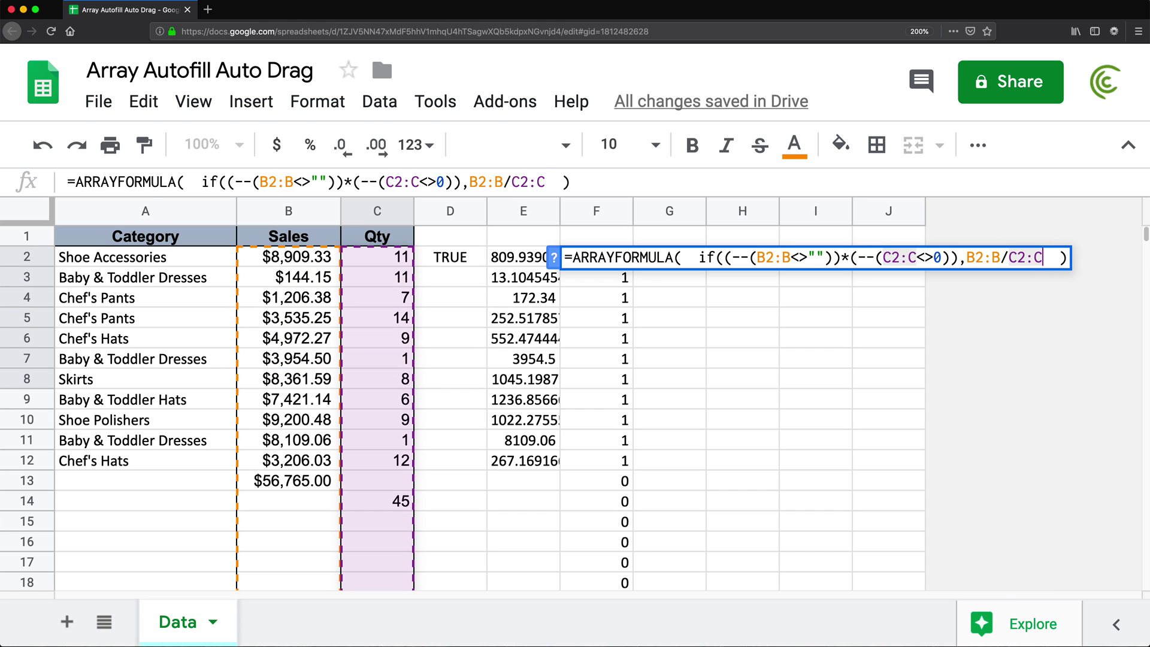
# Complete the IF in F2 with an empty string "" as its false value and commit the array formula
pyautogui.write(',')
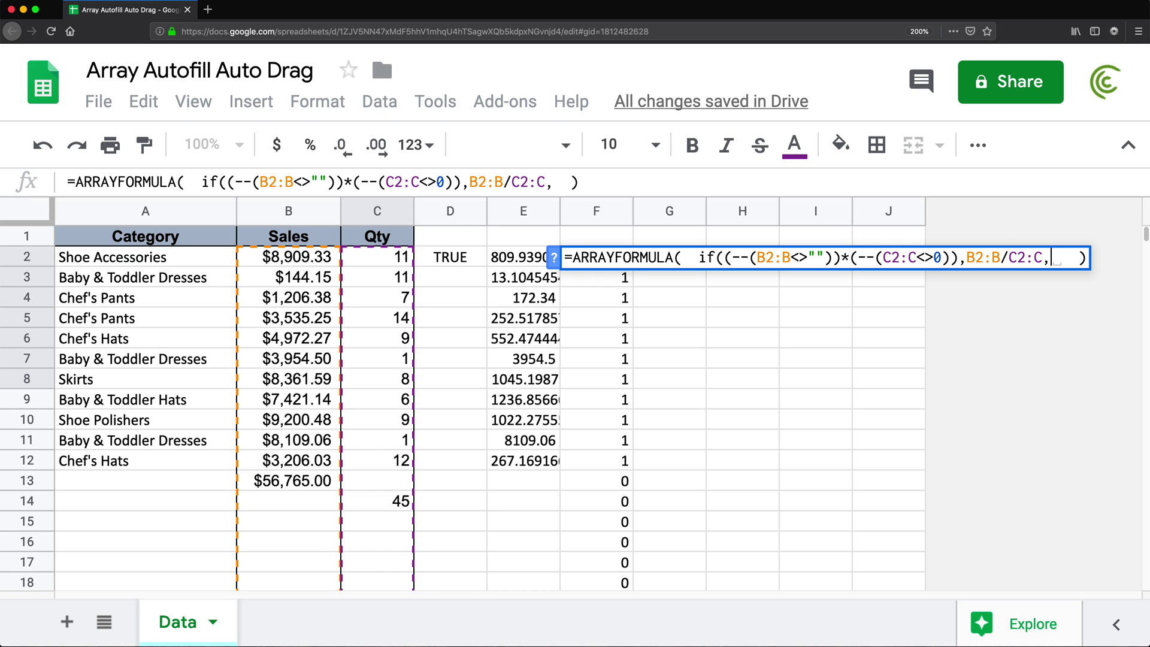
pyautogui.write('""')
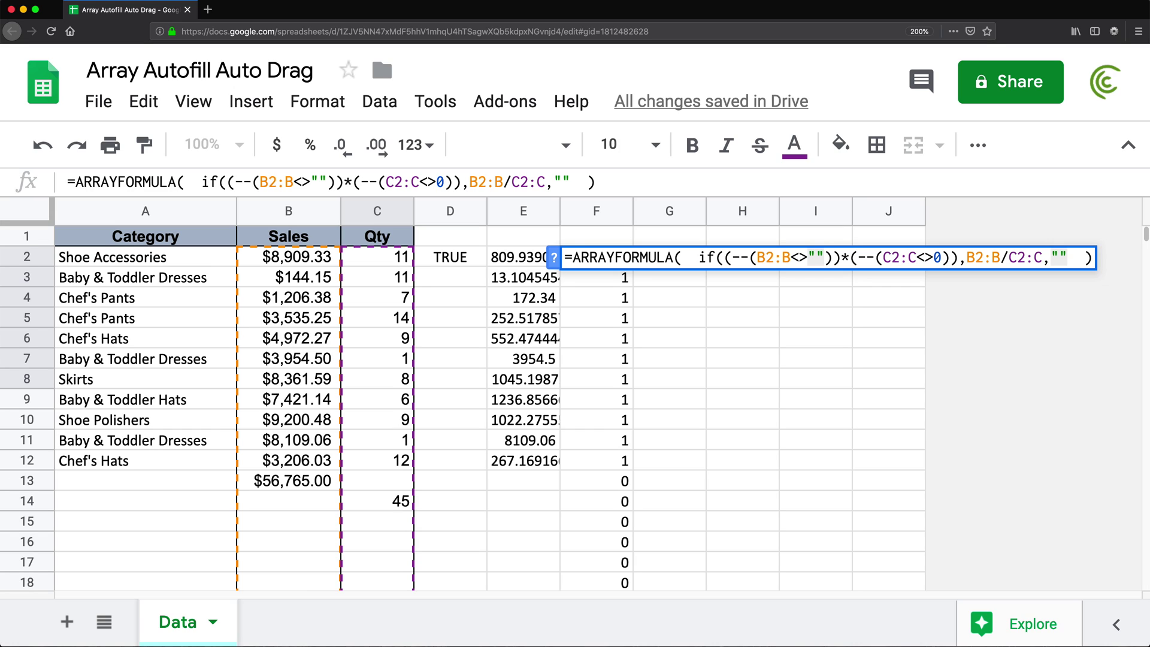
pyautogui.write(')')
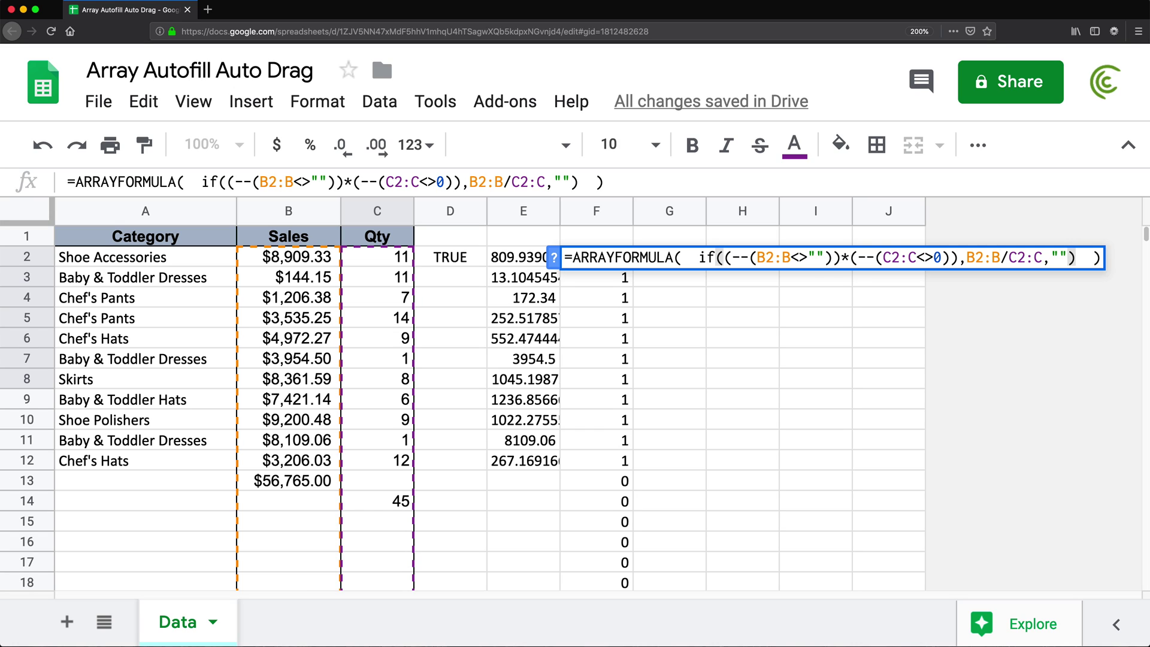
pyautogui.press('Return')
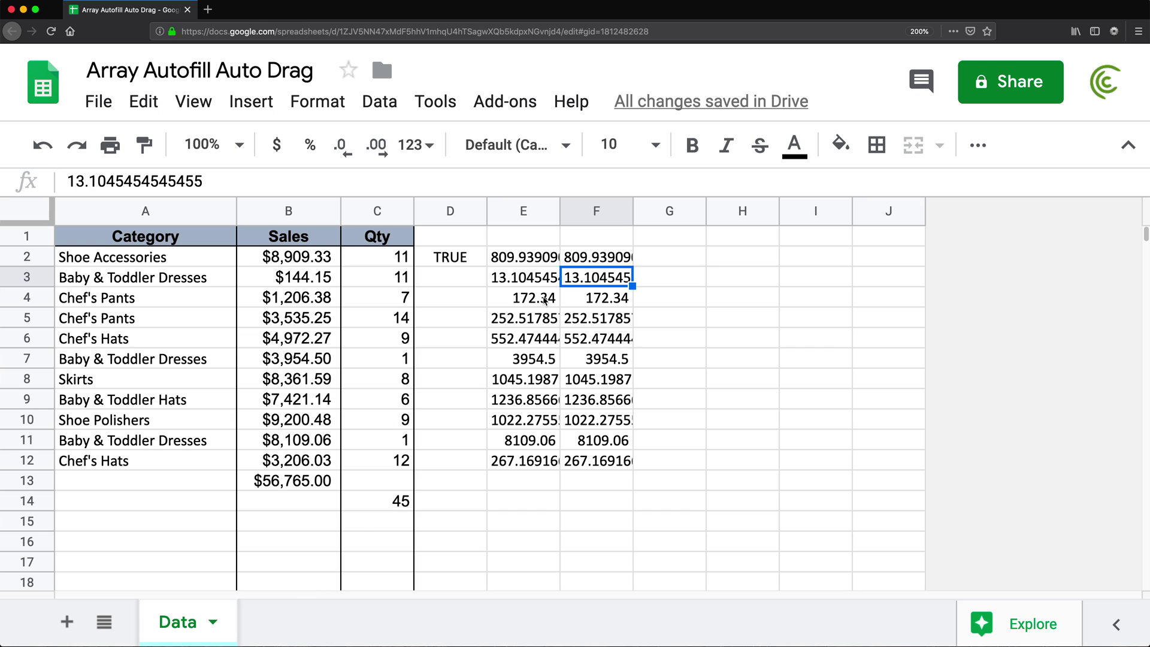
pyautogui.click(579, 265)
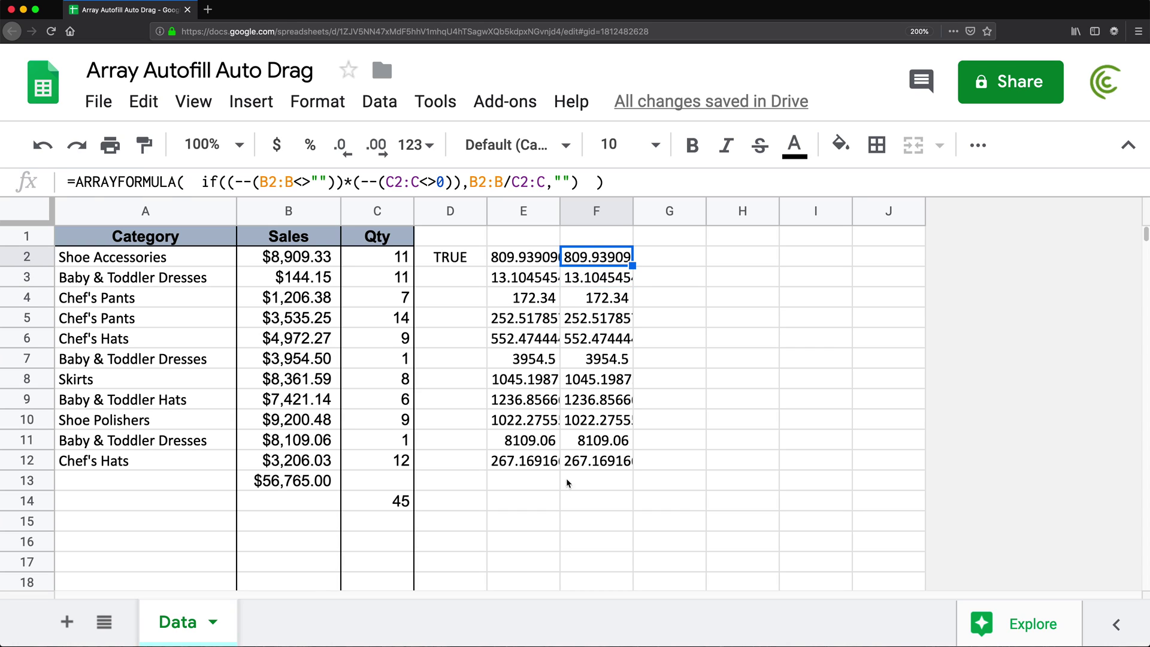
pyautogui.moveTo(314, 460); pyautogui.dragTo(400, 246)
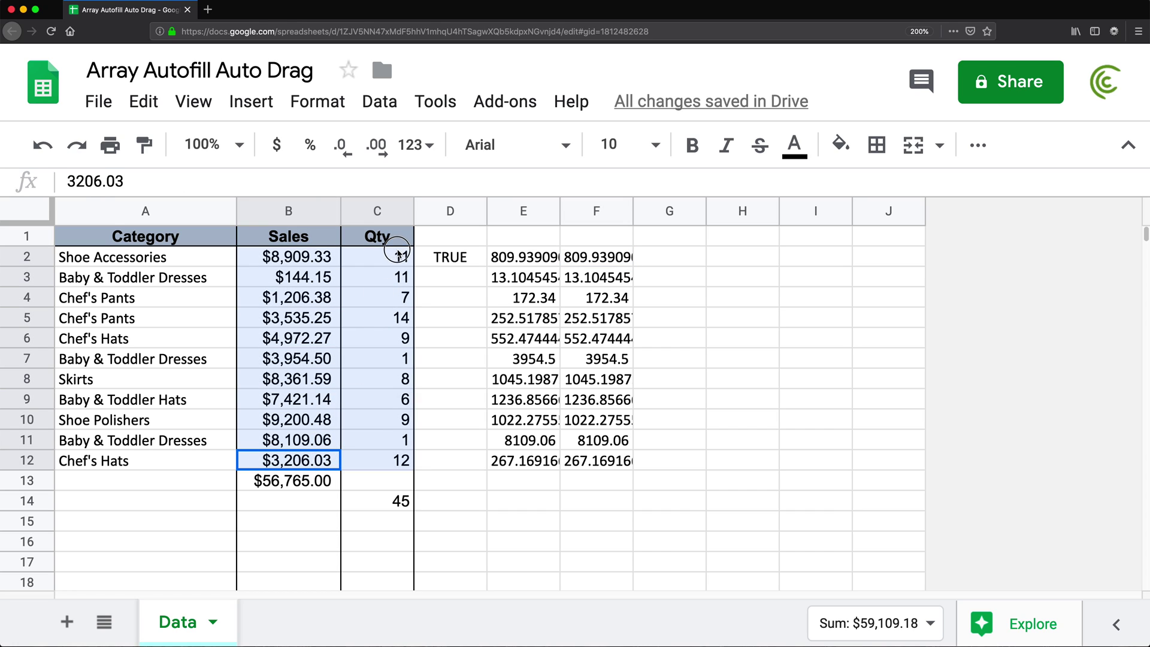
# Delete column D with the TRUE test and the adjacent column holding the earlier division results
pyautogui.click(445, 216)
pyautogui.press('Delete')
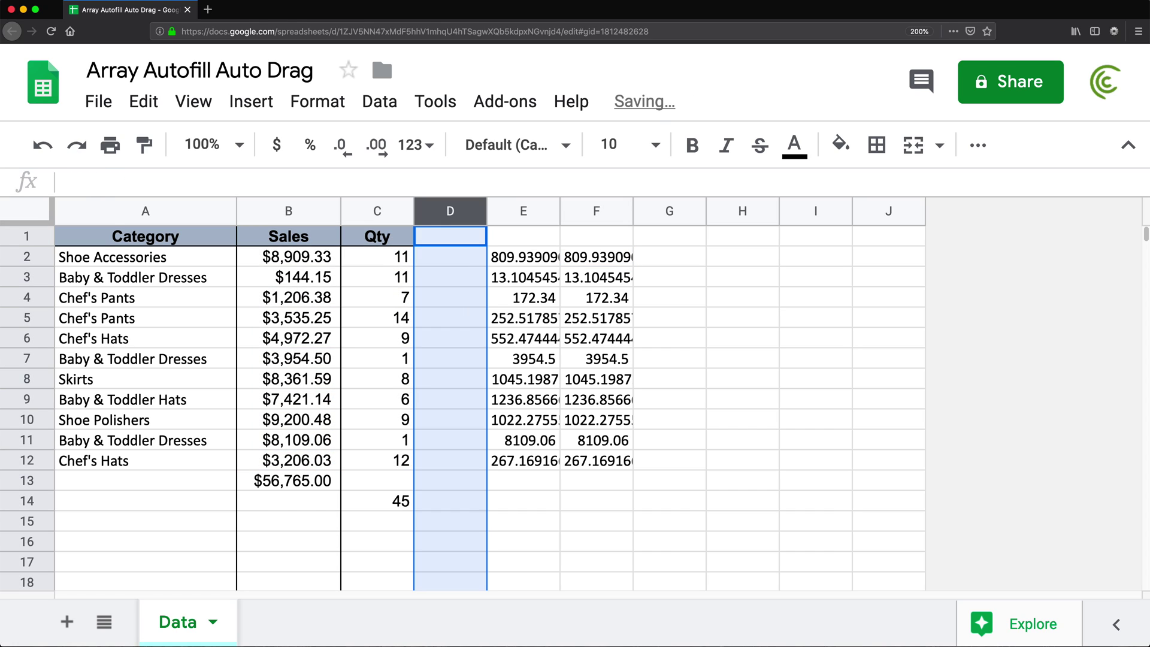
pyautogui.moveTo(453, 215)
pyautogui.mouseDown()
pyautogui.moveTo(482, 213)
pyautogui.moveTo(473, 213)
pyautogui.mouseUp()
pyautogui.rightClick(465, 210)
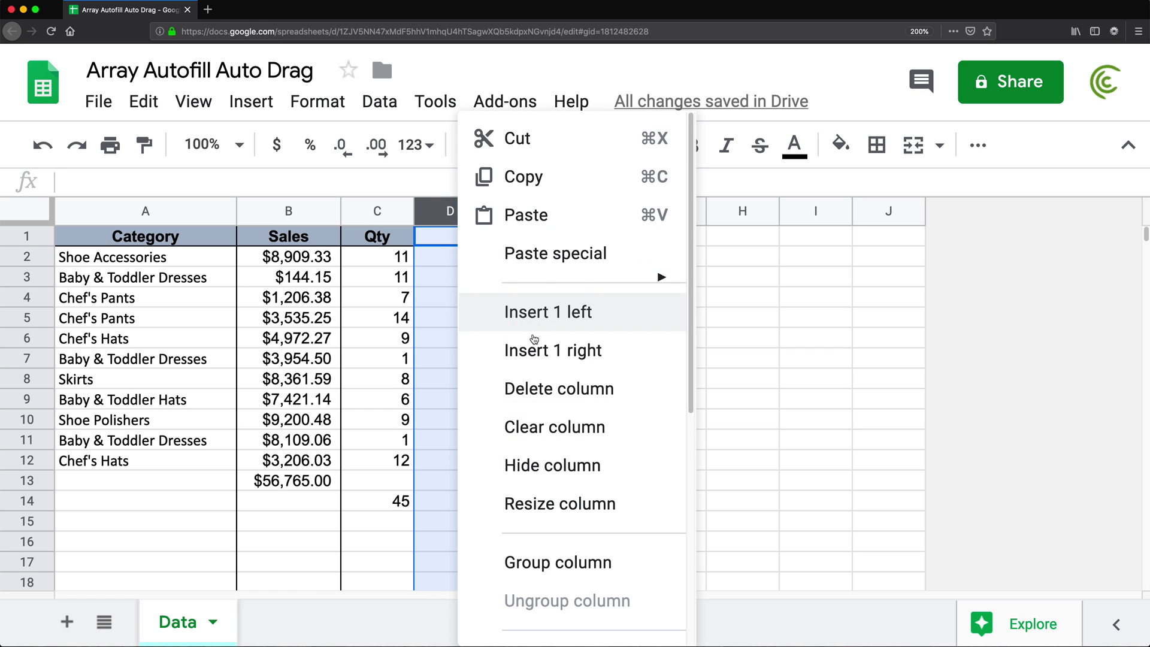
pyautogui.click(539, 386)
pyautogui.rightClick(446, 262)
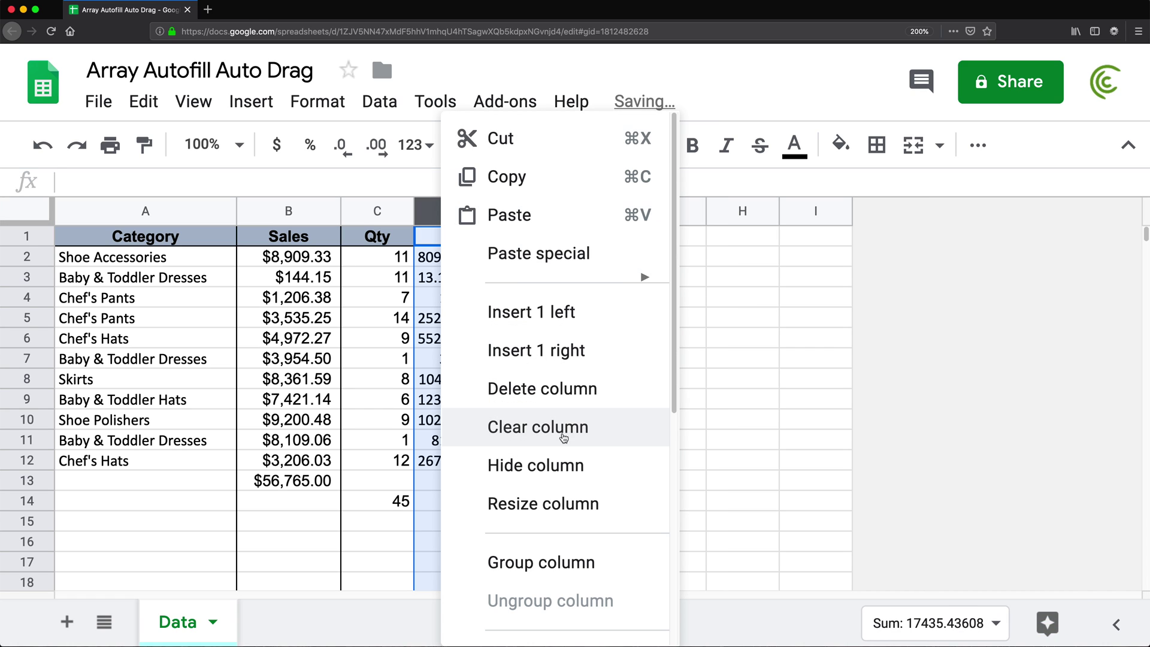
pyautogui.click(563, 390)
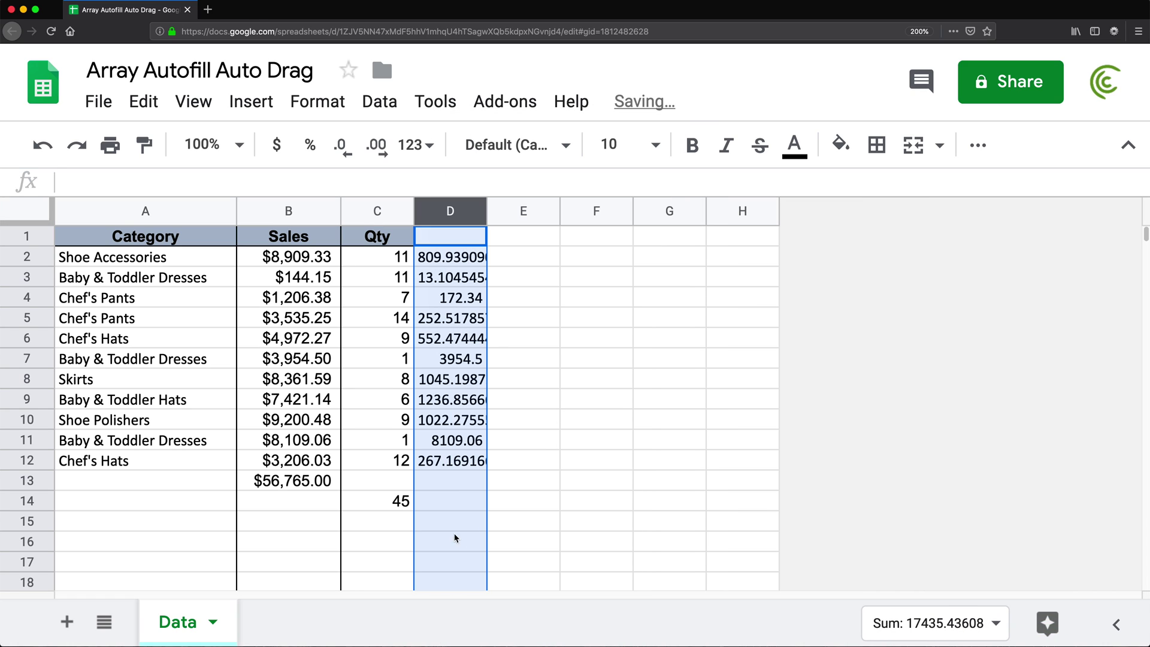
# Fill in the missing entries with quantity 34 in C13 and sales 4565 in B14
pyautogui.click(368, 478)
pyautogui.write('34')
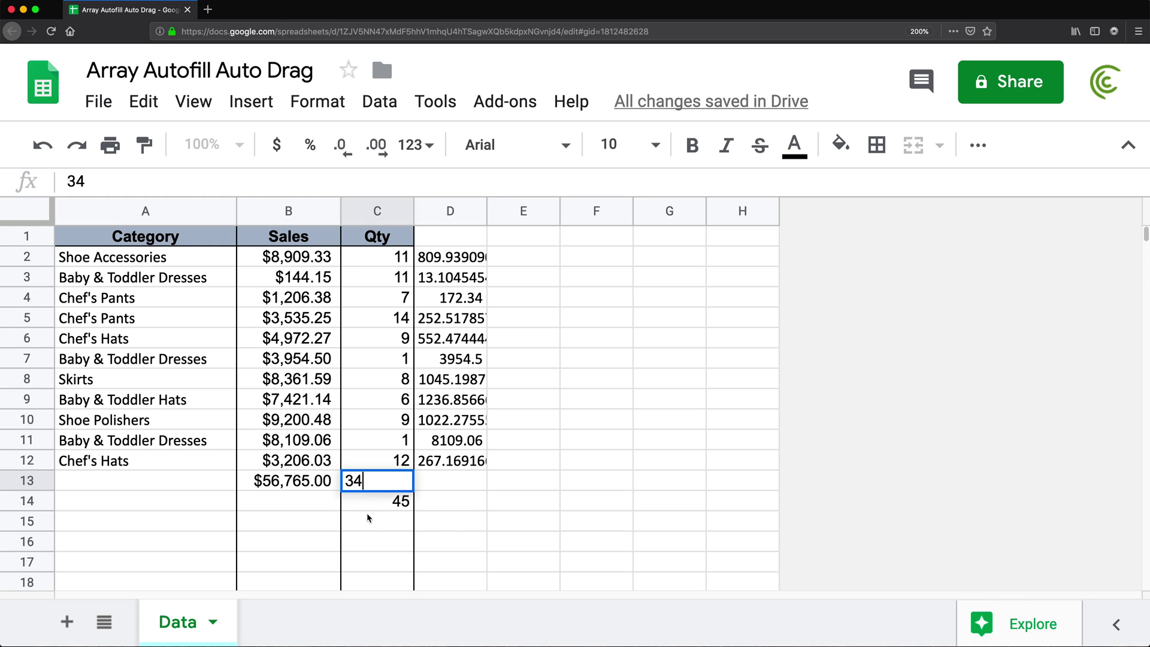
pyautogui.click(366, 516)
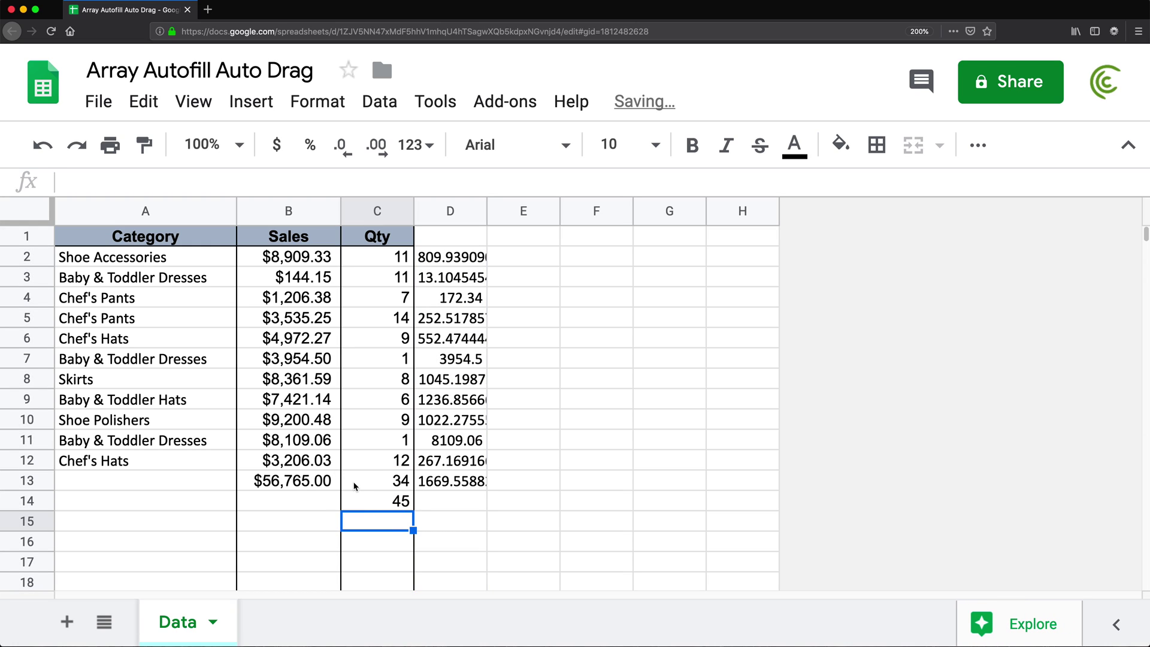
pyautogui.click(305, 507)
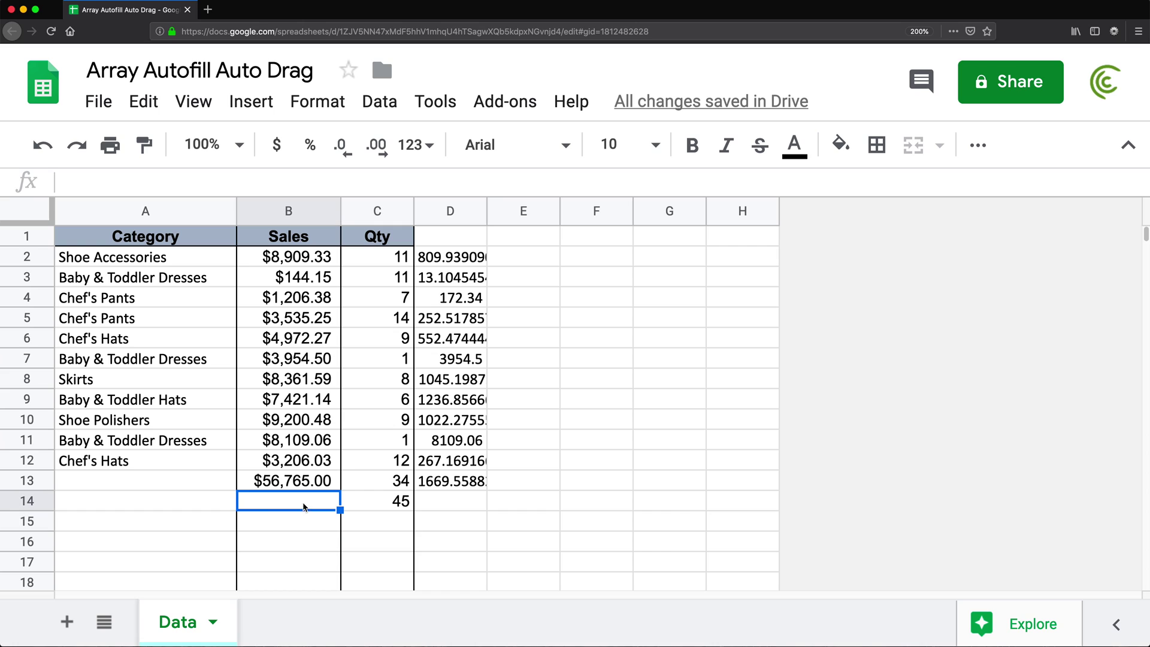
pyautogui.write('4565')
pyautogui.press('Return')
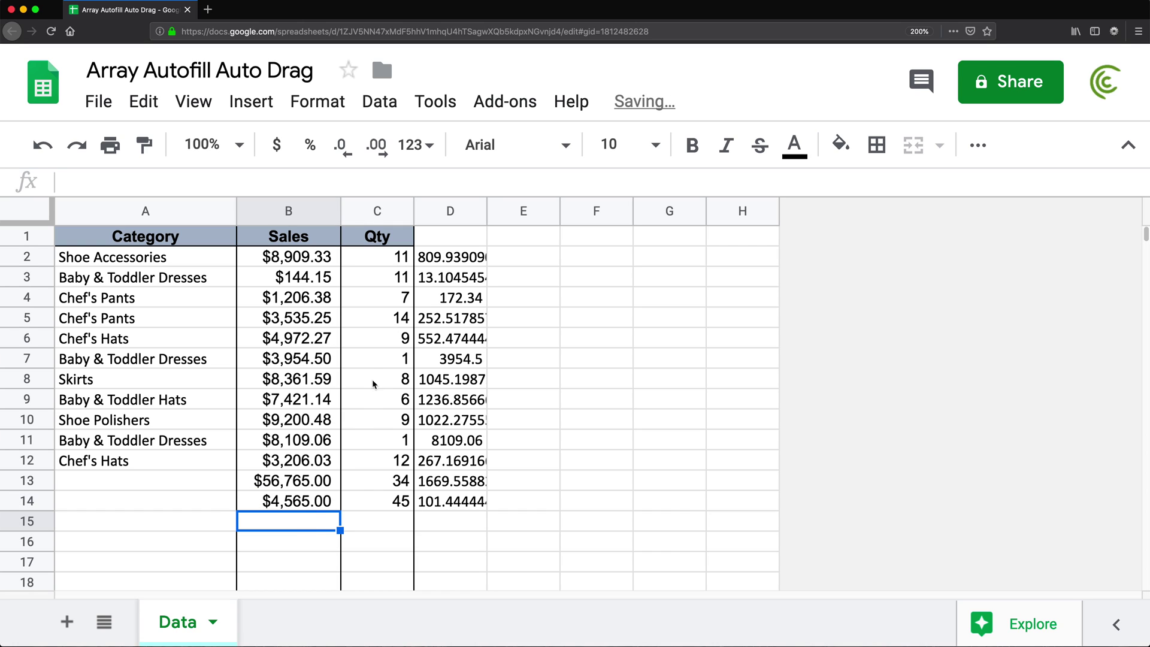
# Clear the quantity in C7 and the sales amount in B6 to test the array formula in D2
pyautogui.click(377, 358)
pyautogui.press('Delete')
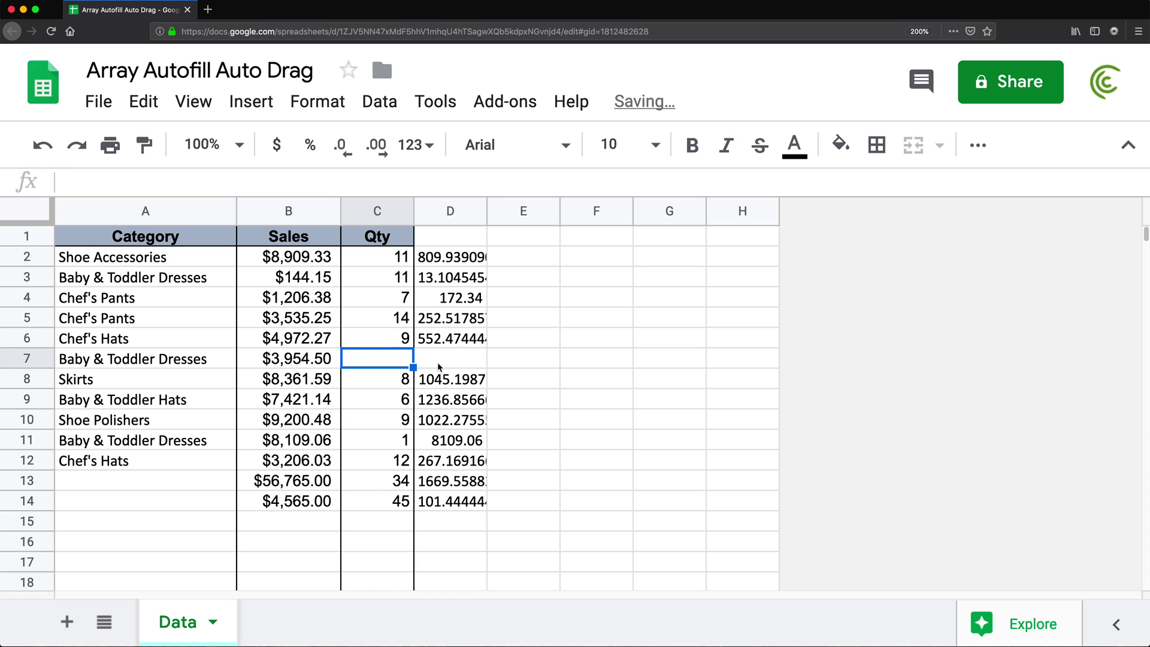
pyautogui.click(333, 360)
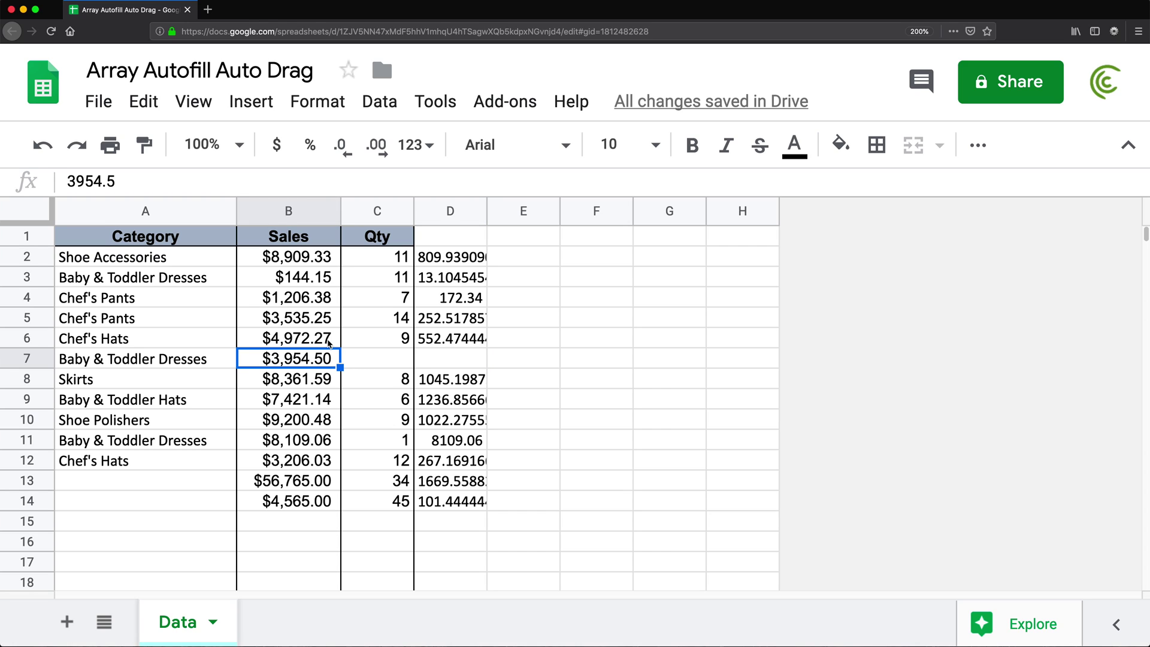
pyautogui.click(329, 344)
pyautogui.press('Delete')
pyautogui.click(452, 359)
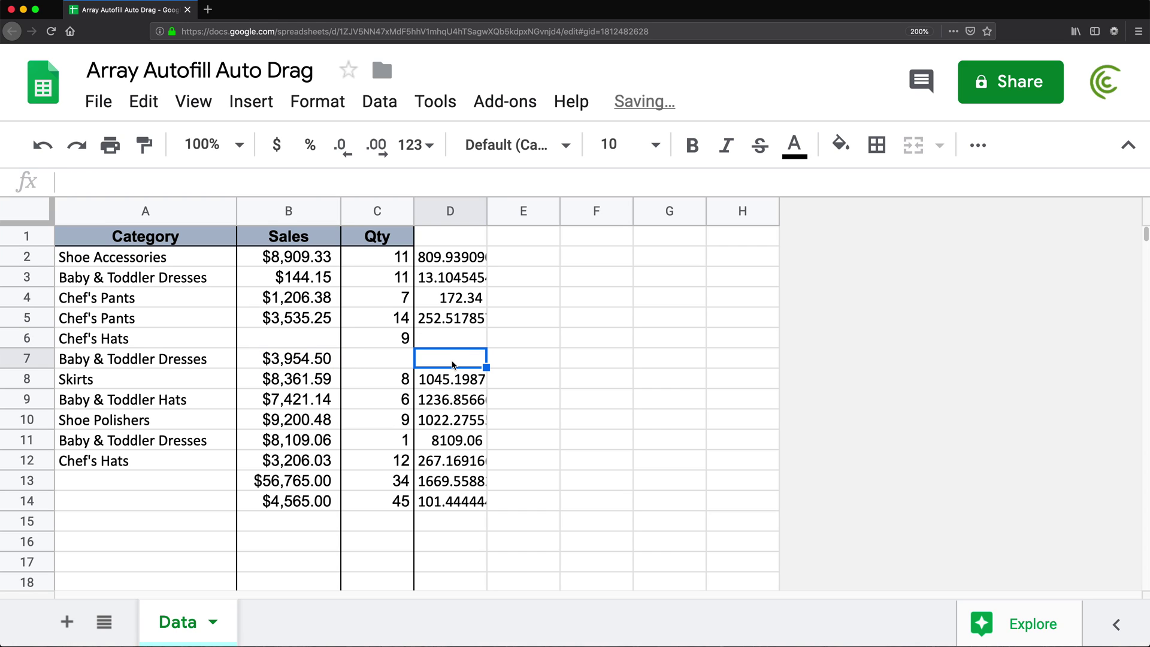
pyautogui.doubleClick(456, 259)
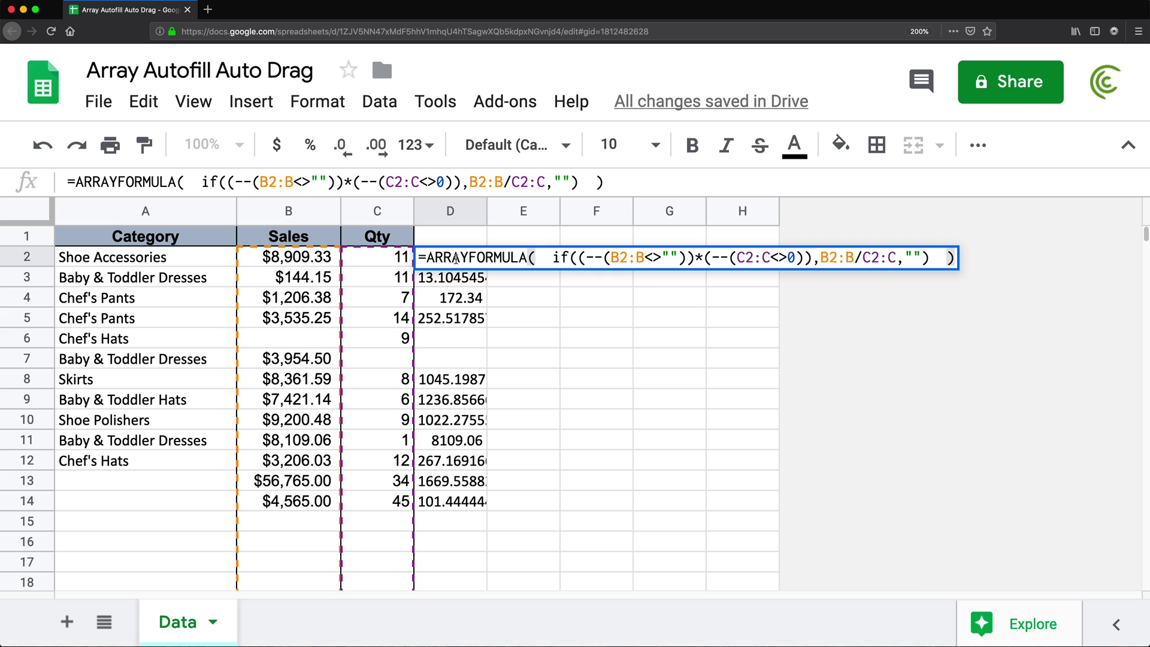